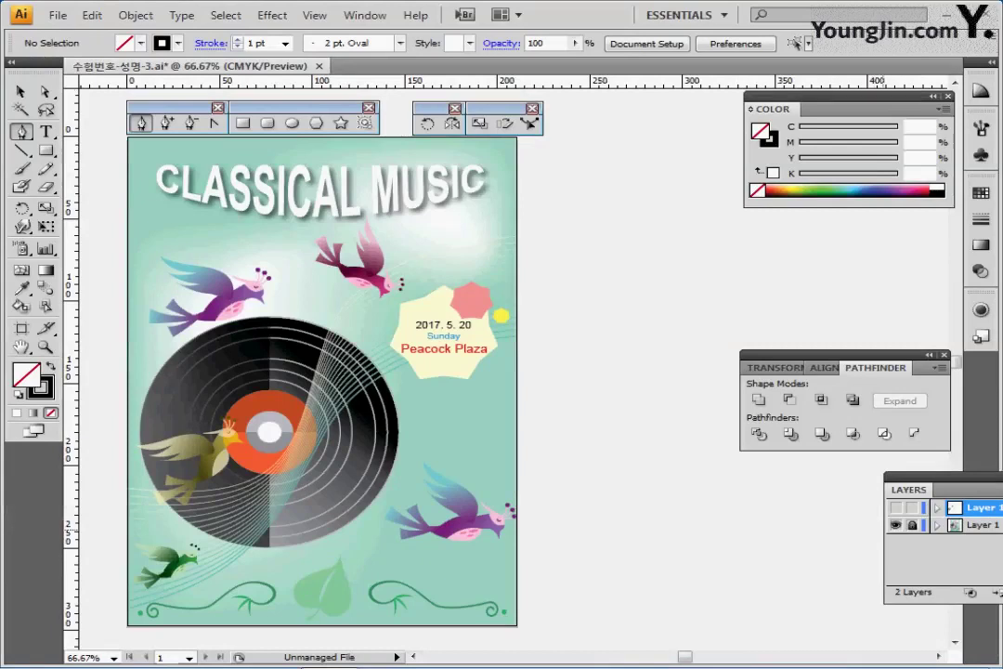
Hide the layer with the finished poster and show the upper layer with the bird construction drawing in preview mode
left_click(895, 525)
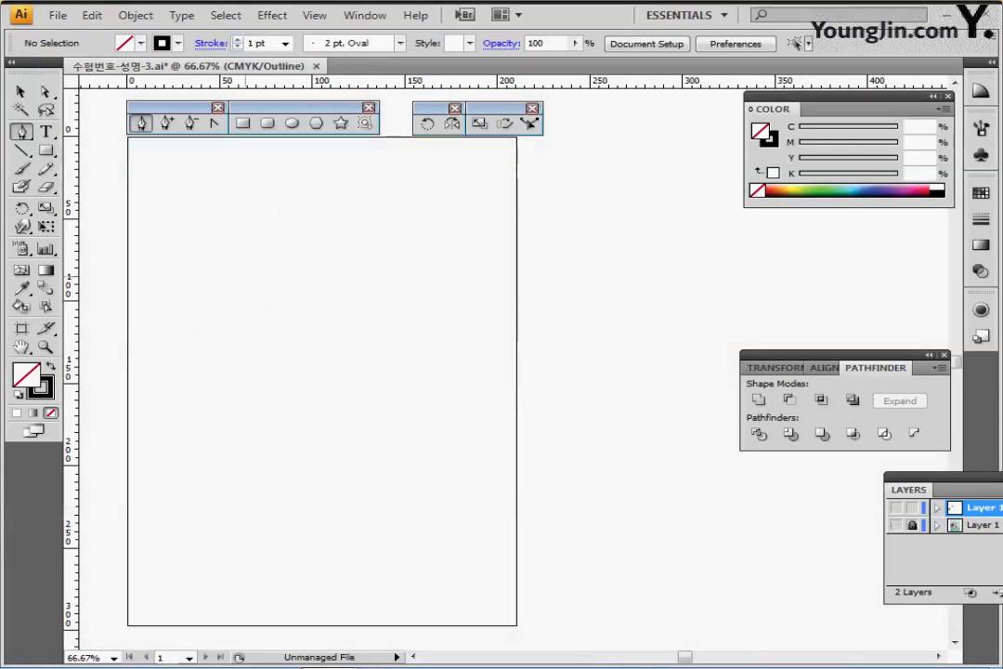
left_click_drag(549, 400, 956, 480)
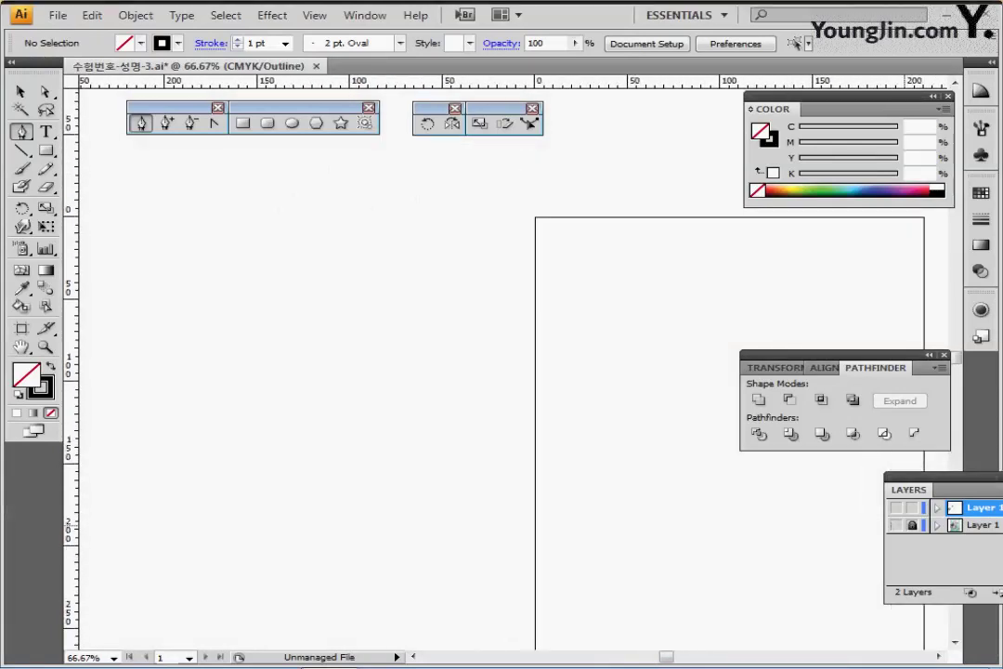
key("ctrl+y")
key("ctrl+plus")
key("ctrl+plus")
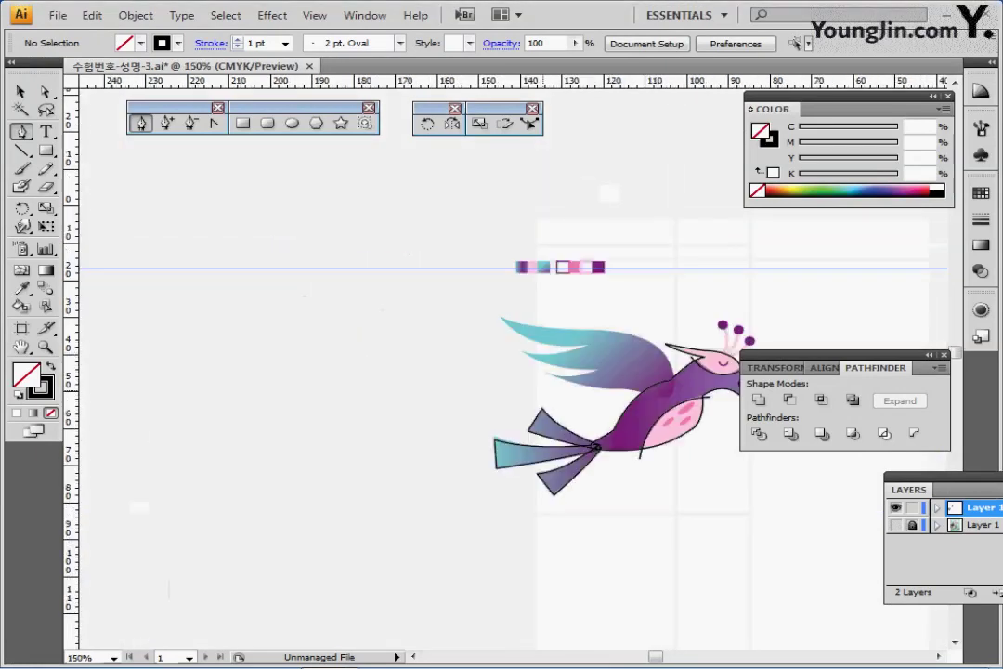
key("ctrl+plus")
left_click_drag(474, 362, 345, 308)
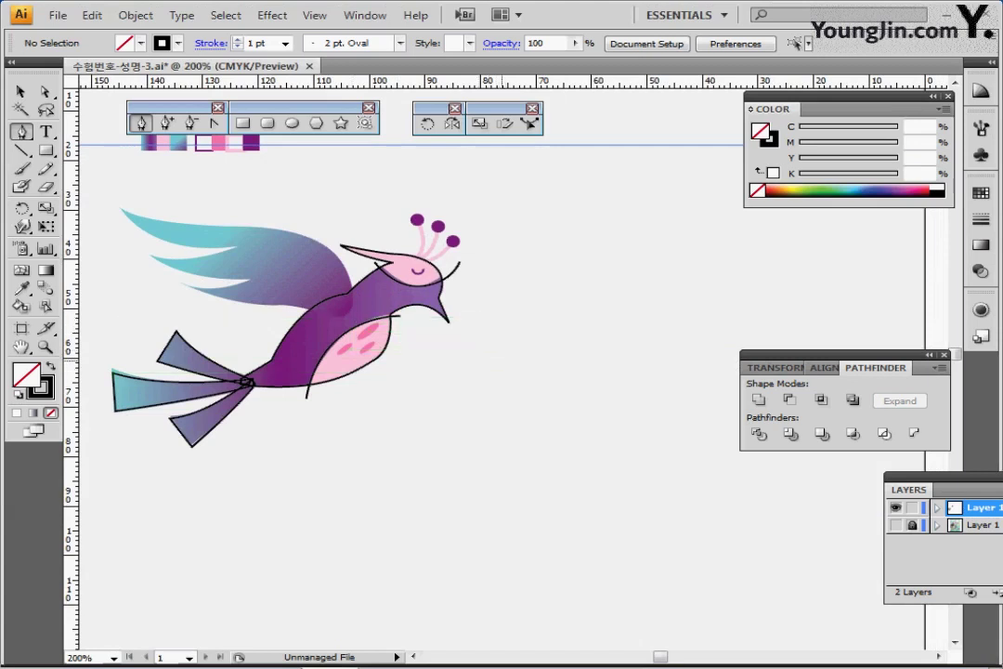
Move the black outline paths of the body and the upper tail feather off the coloured bird to the empty area beside it
left_click(367, 280, "ctrl")
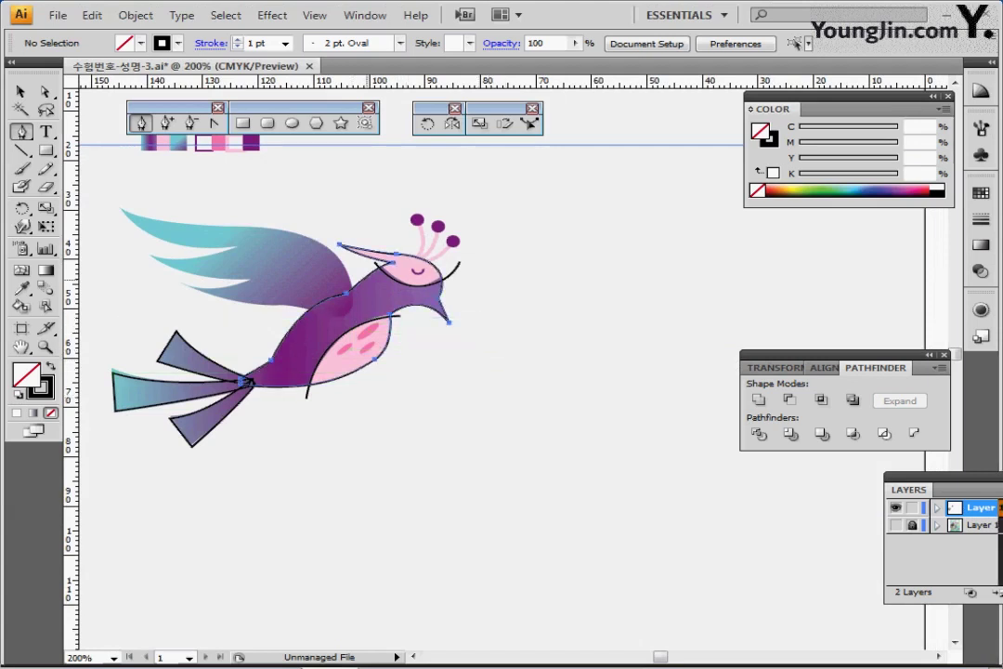
left_click(247, 381, "ctrl")
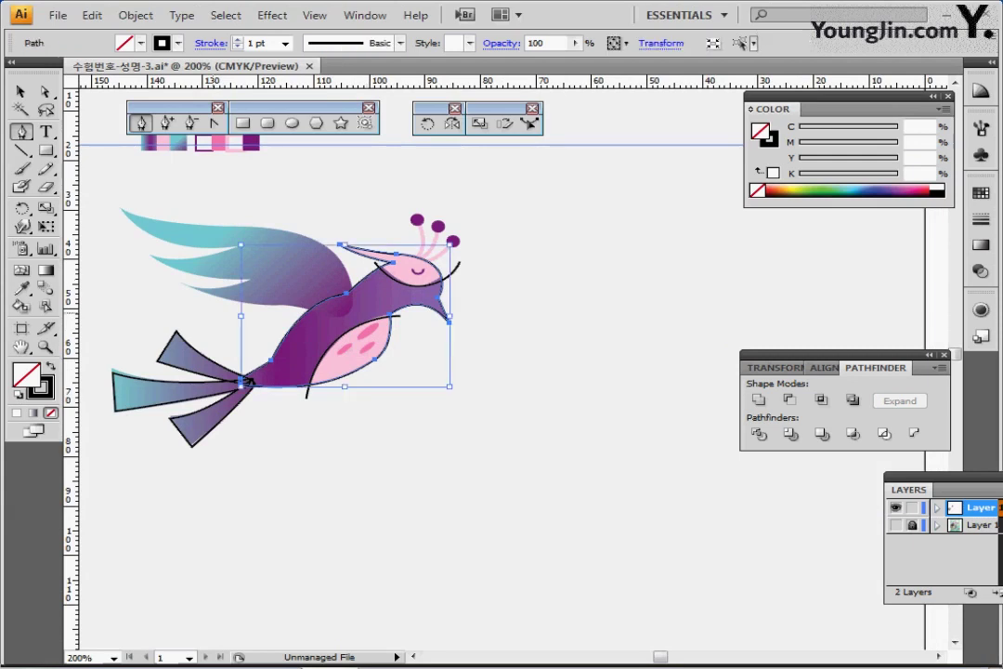
left_click(177, 331, "ctrl+shift")
left_click_drag(346, 293, 735, 295)
scroll(641, 410, "down", 1)
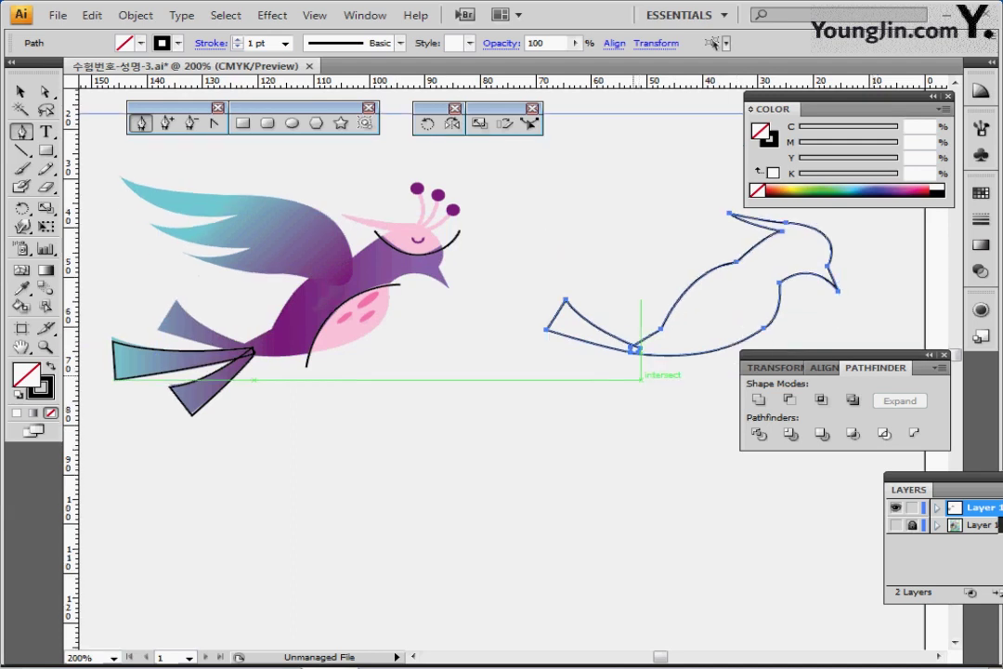
scroll(641, 410, "right", 1)
left_click(609, 379, "ctrl")
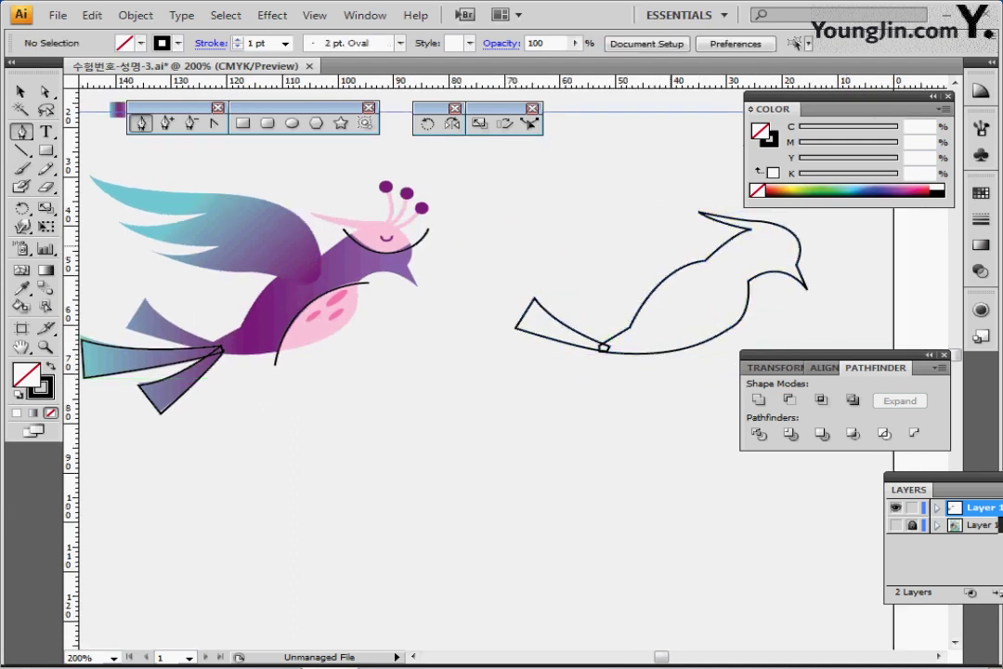
Rotate a copy of the tail feather downward about its inner tip and repeat the transformation to make a third feather
left_click(658, 284, "ctrl")
left_click(595, 405, "ctrl")
left_click(609, 352, "ctrl")
left_click_drag(507, 274, 550, 338)
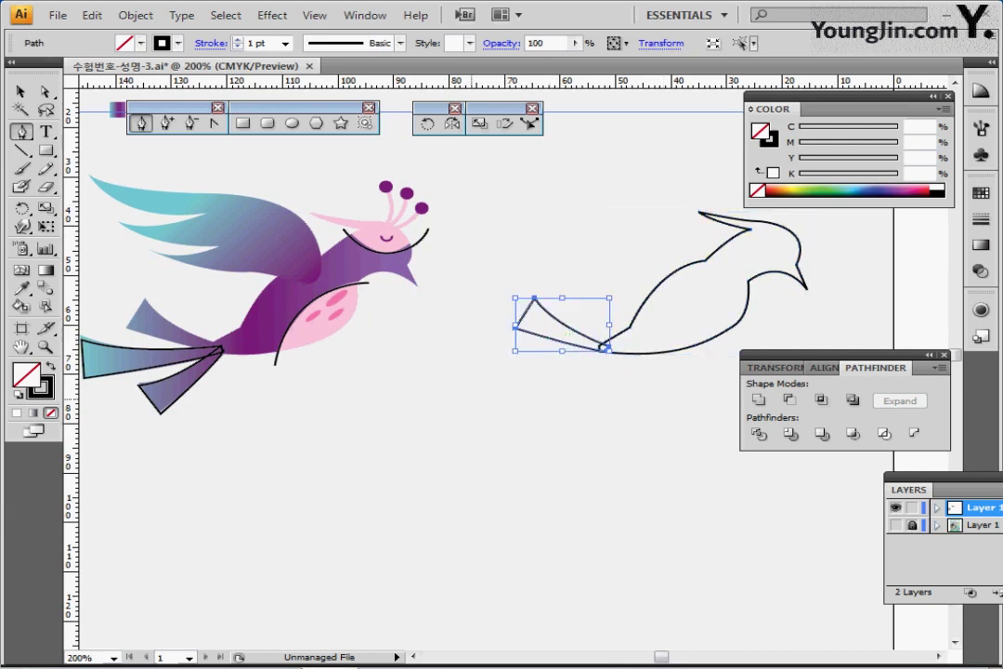
left_click(473, 403, "ctrl")
left_click_drag(511, 268, 550, 323)
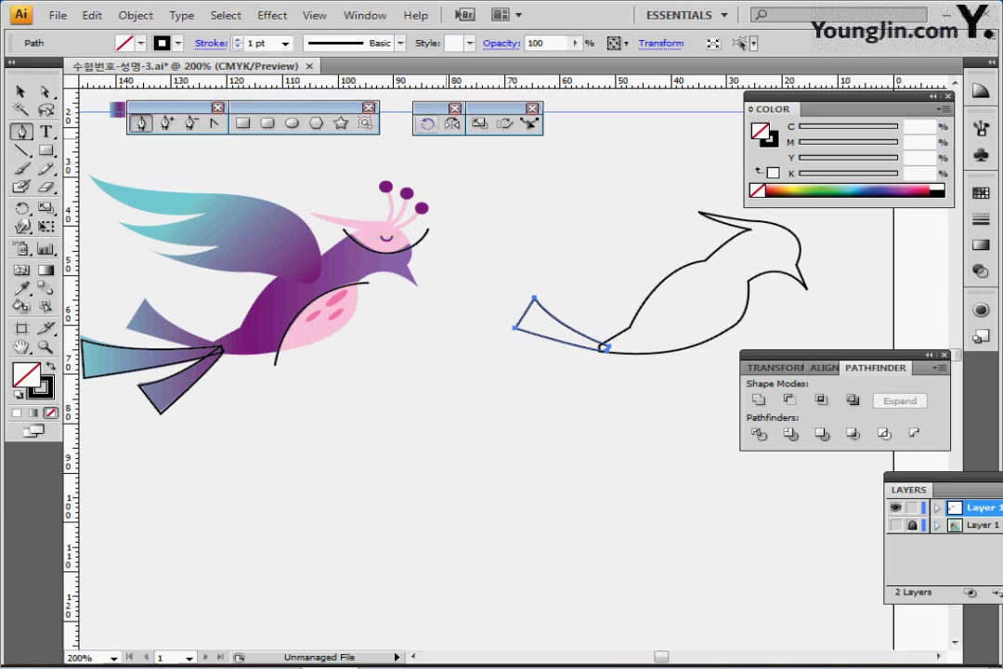
key("r")
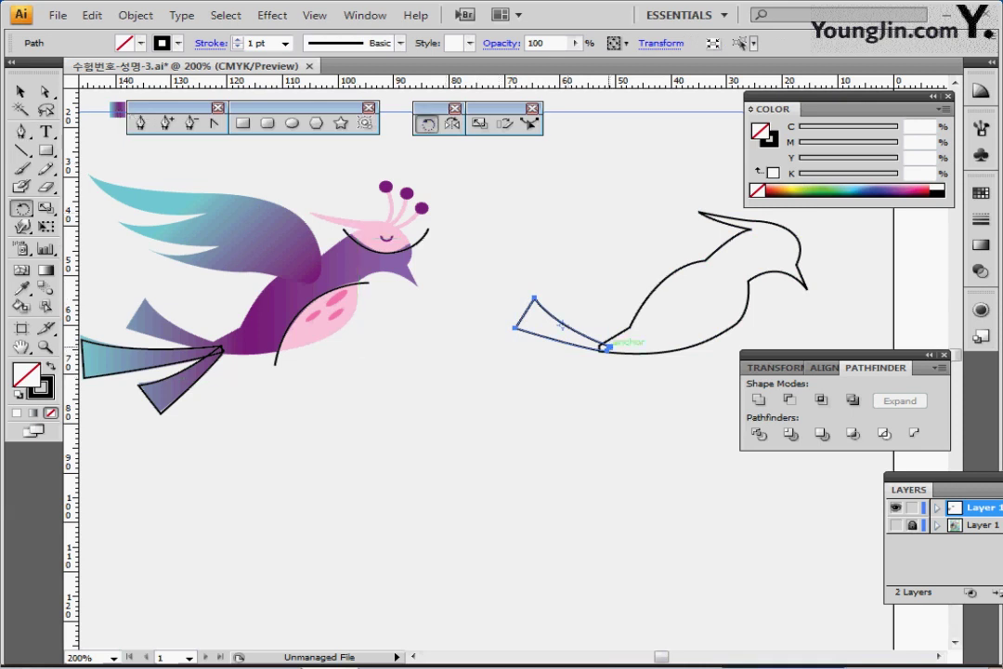
left_click(605, 348)
left_click_drag(516, 280, 484, 338)
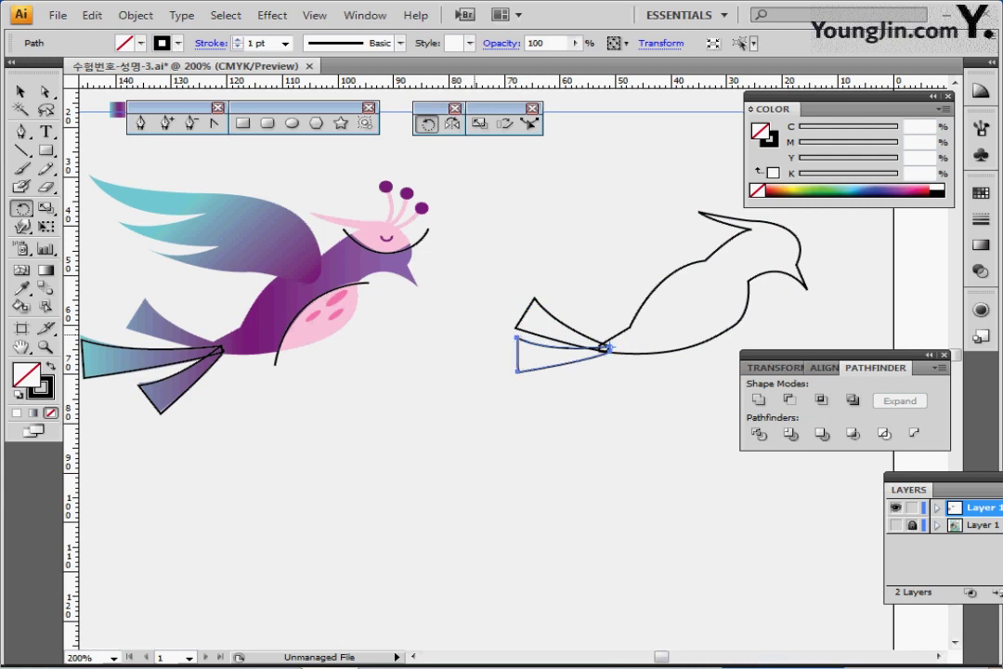
key("ctrl+d")
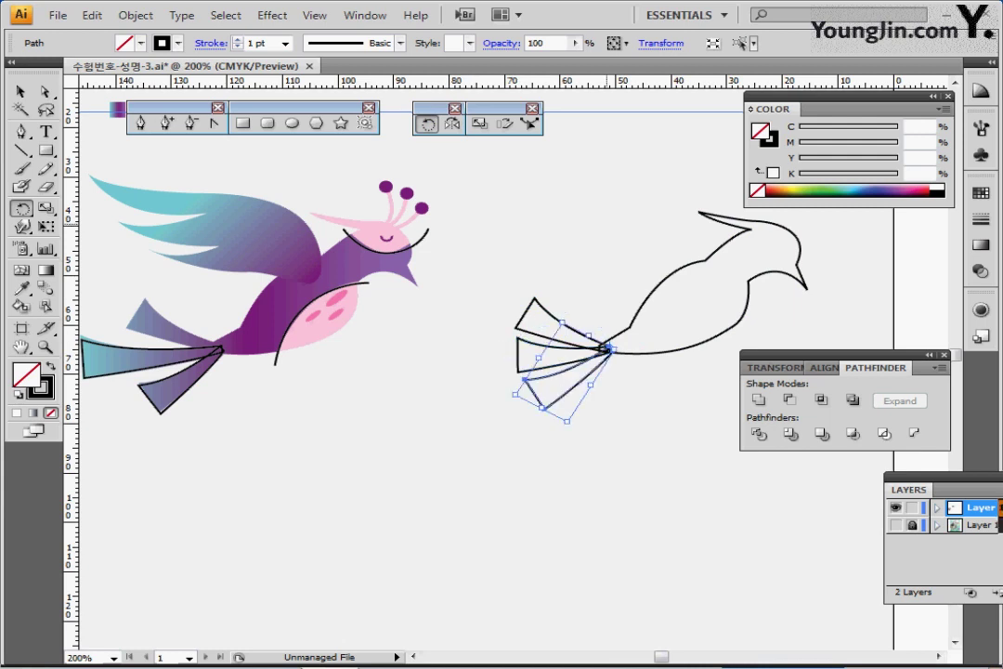
key("ctrl+shift+a")
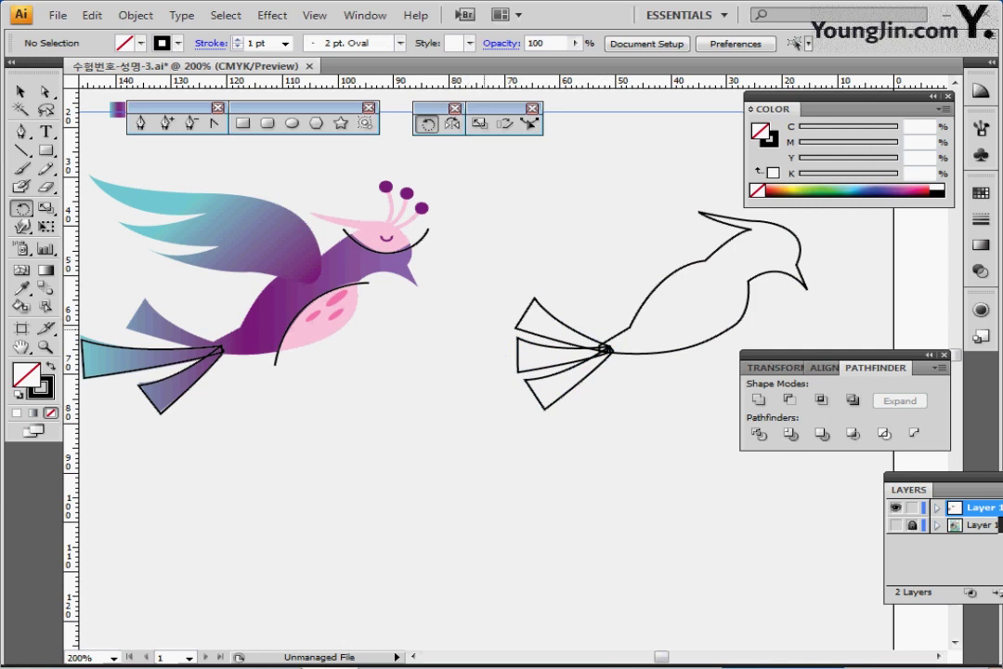
Scale the middle tail feather outward from its inner tip so it extends beyond the other two feathers
left_click_drag(493, 337, 524, 362)
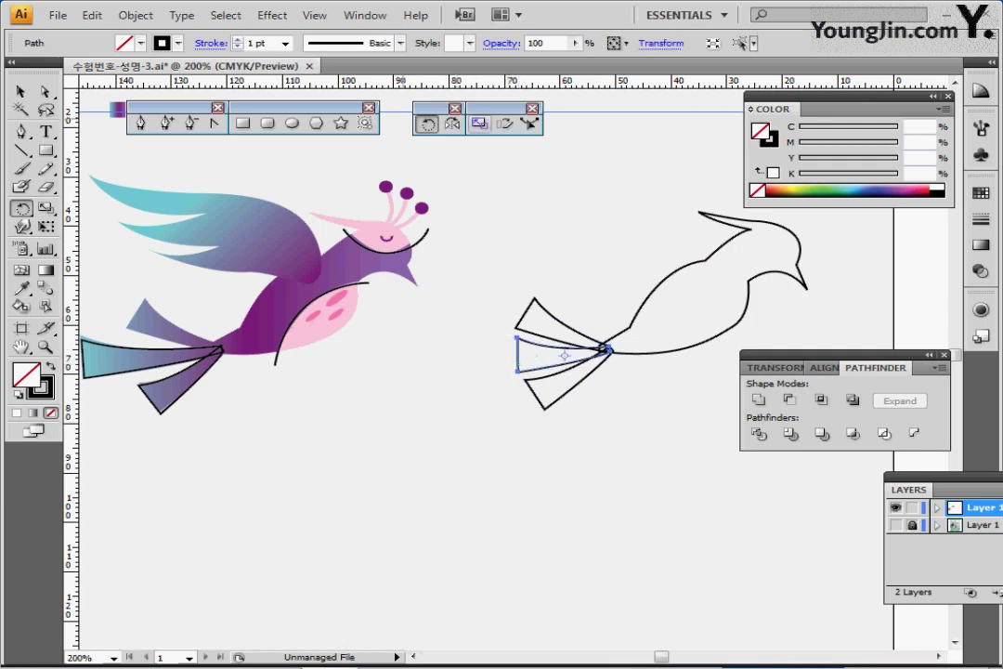
left_click(477, 123)
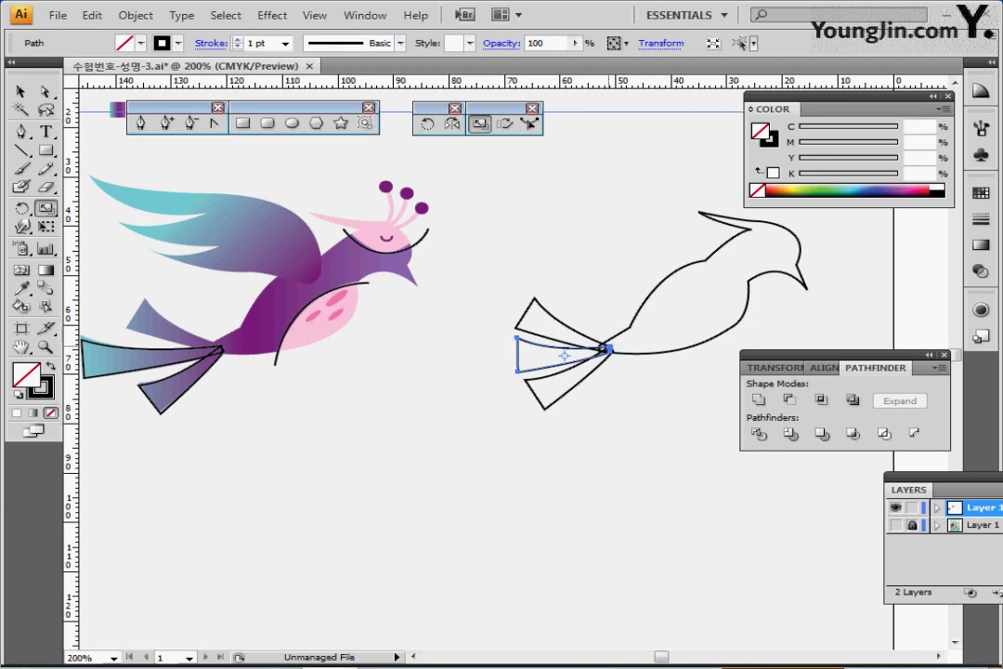
left_click(607, 349)
left_click_drag(415, 352, 370, 351)
key("ctrl+z")
left_click_drag(455, 349, 392, 352)
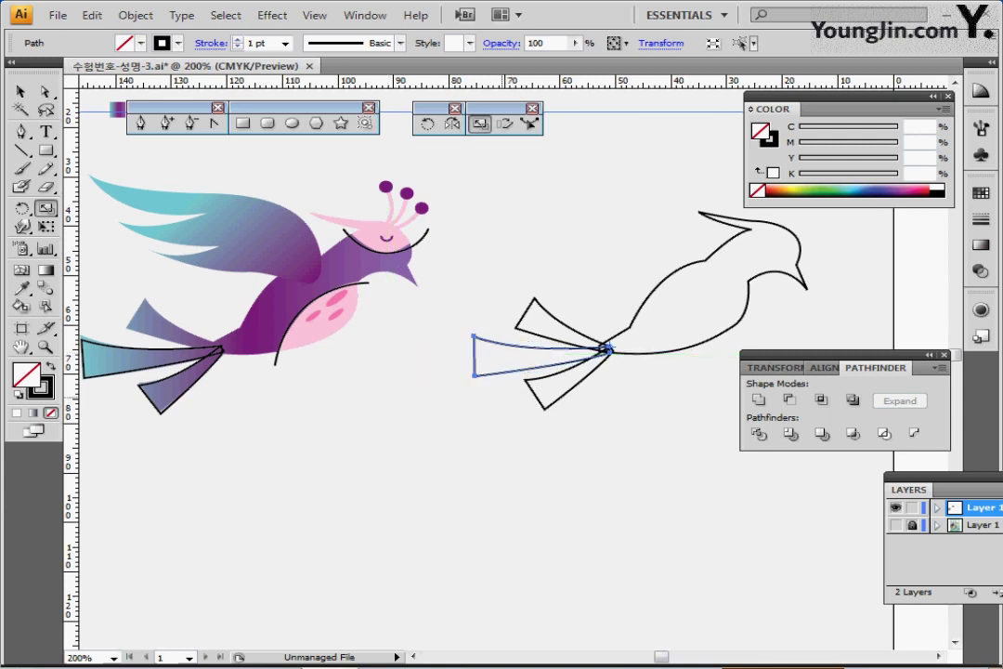
left_click_drag(624, 432, 550, 406)
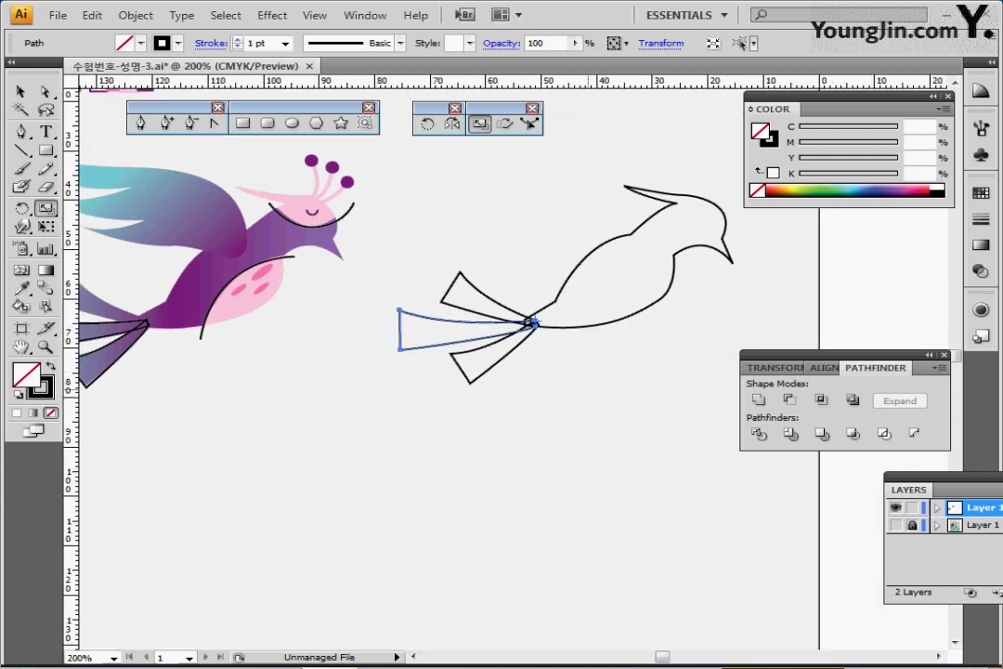
left_click(618, 407, "ctrl")
key("ctrl+shift+a")
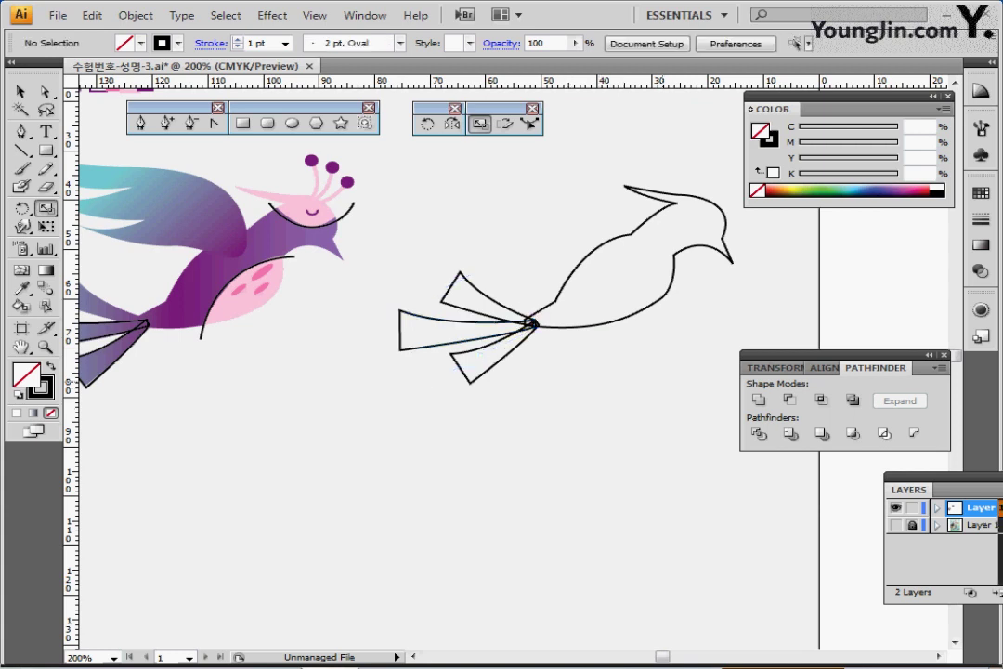
Unite the body outline and the three tail feathers into one silhouette with Pathfinder
key("ctrl+a")
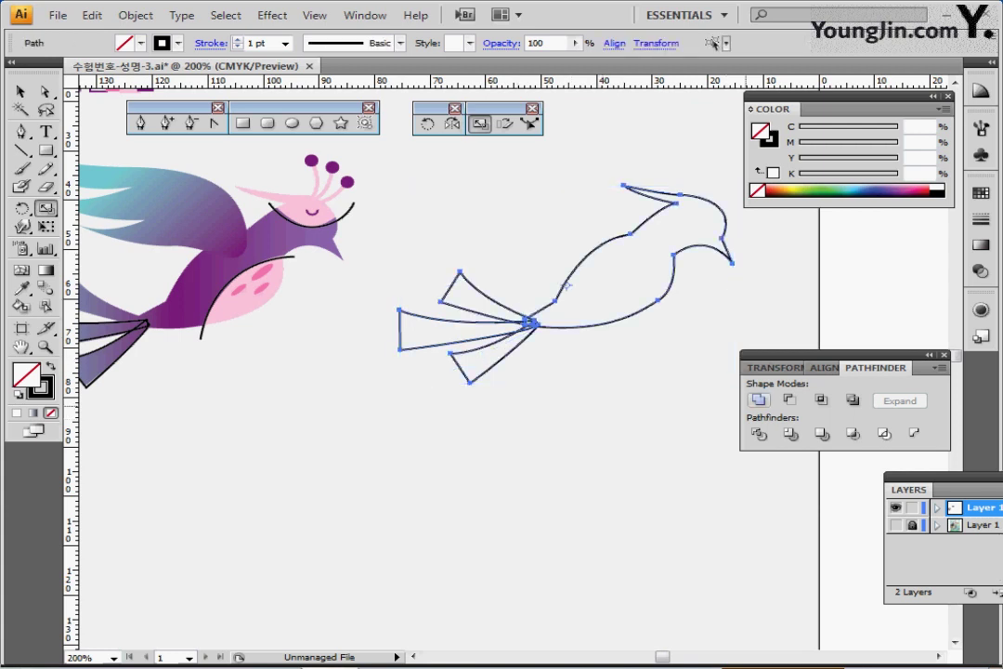
left_click(759, 399)
left_click(759, 400)
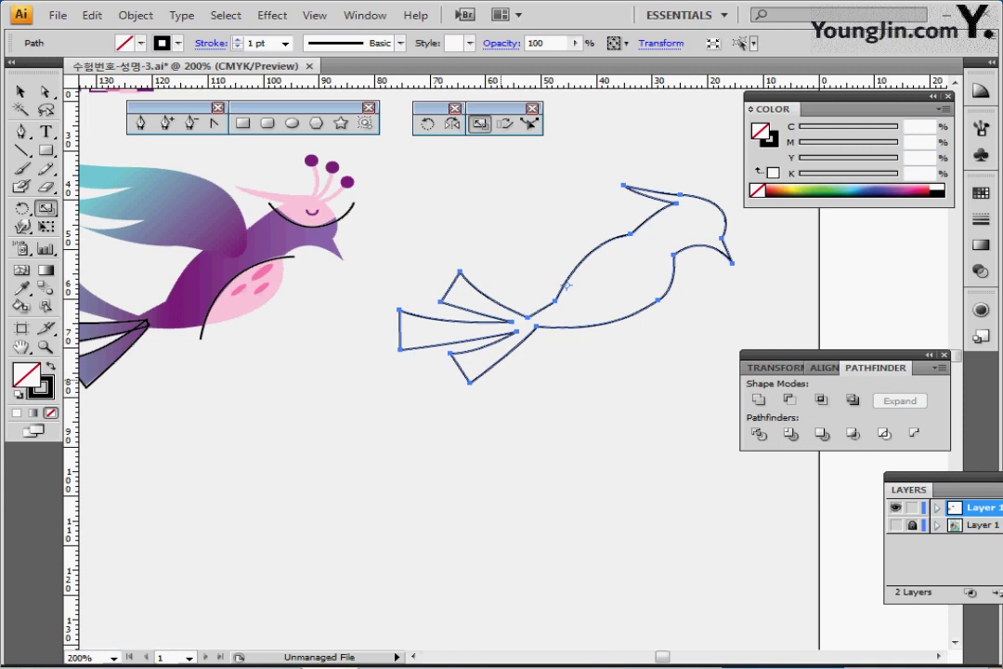
left_click_drag(513, 273, 522, 282)
left_click_drag(516, 227, 544, 234)
left_click(482, 234, "ctrl")
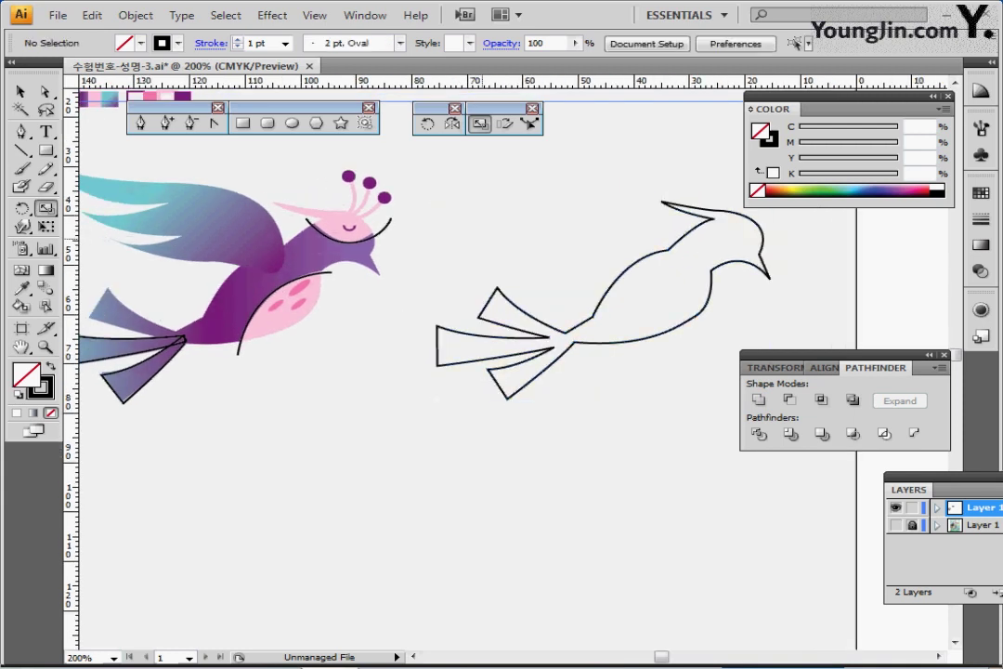
Move the curved head line and belly line from the coloured bird onto the matching places of the united silhouette
left_click(370, 226)
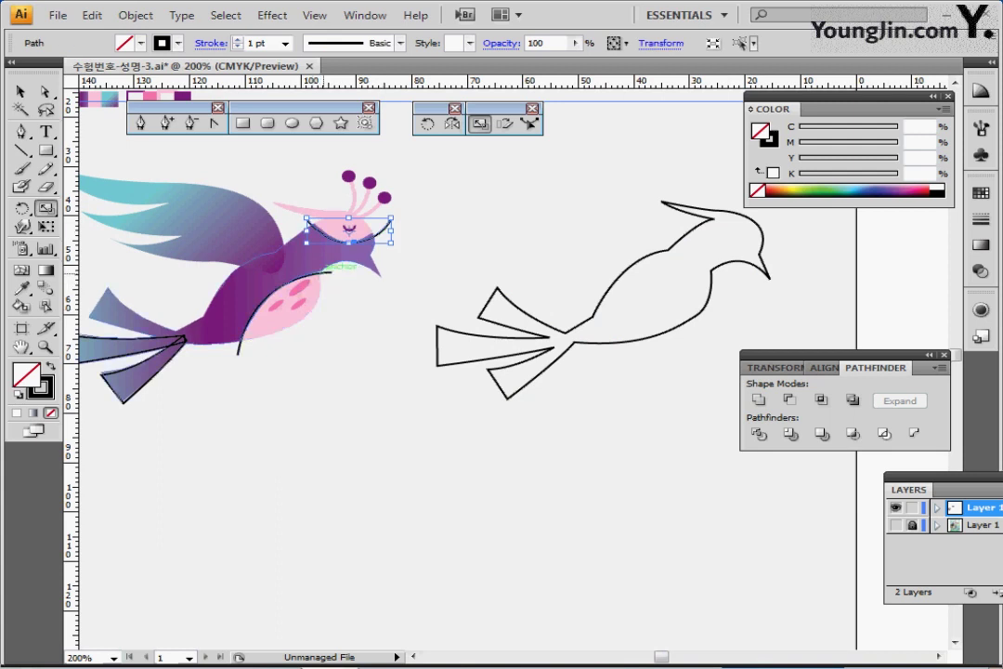
left_click(332, 271, "shift")
left_click_drag(332, 271, 718, 274)
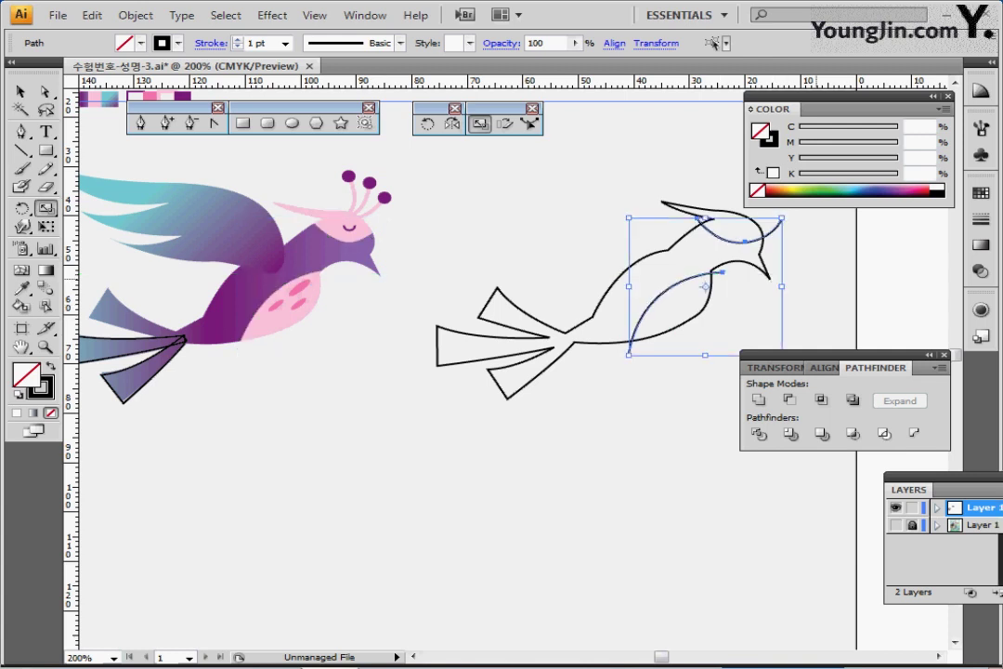
left_click(825, 262, "ctrl")
Divide the bird silhouette with the two curved lines into separate head, belly and body shapes
left_click_drag(815, 213, 604, 335)
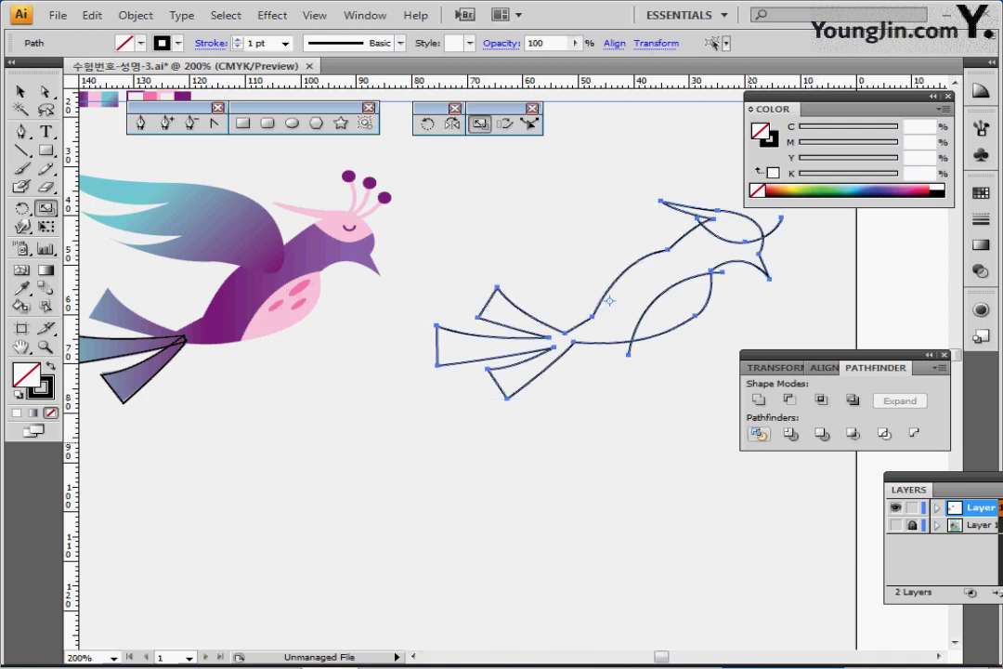
key("ctrl+g")
key("v")
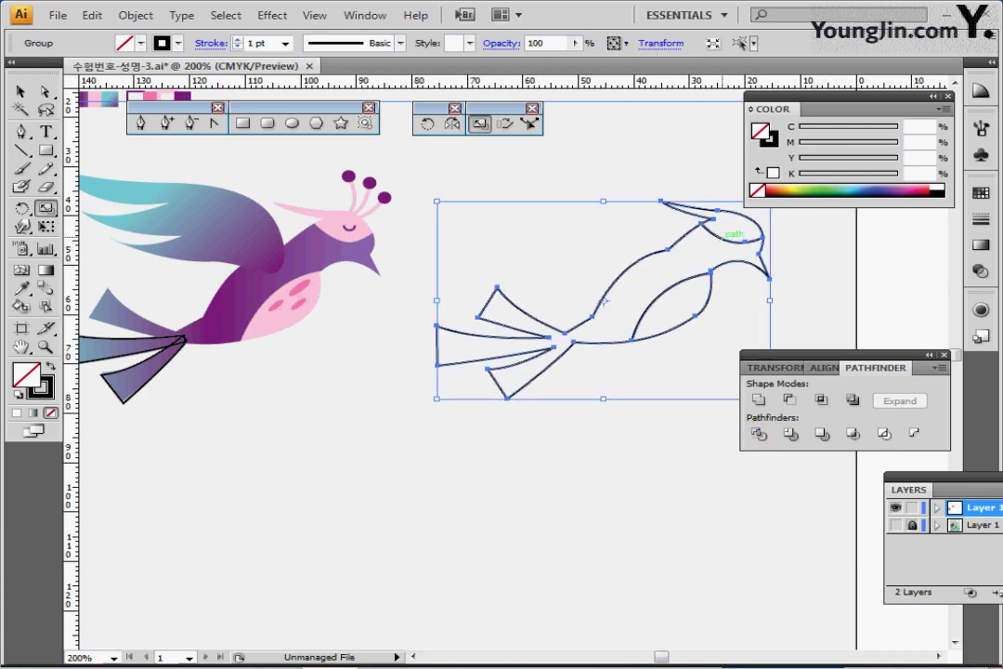
Isolate the divided group and apply the coloured bird's pink belly fill (M 30%) without stroke to the head and belly shapes
double_click(711, 222)
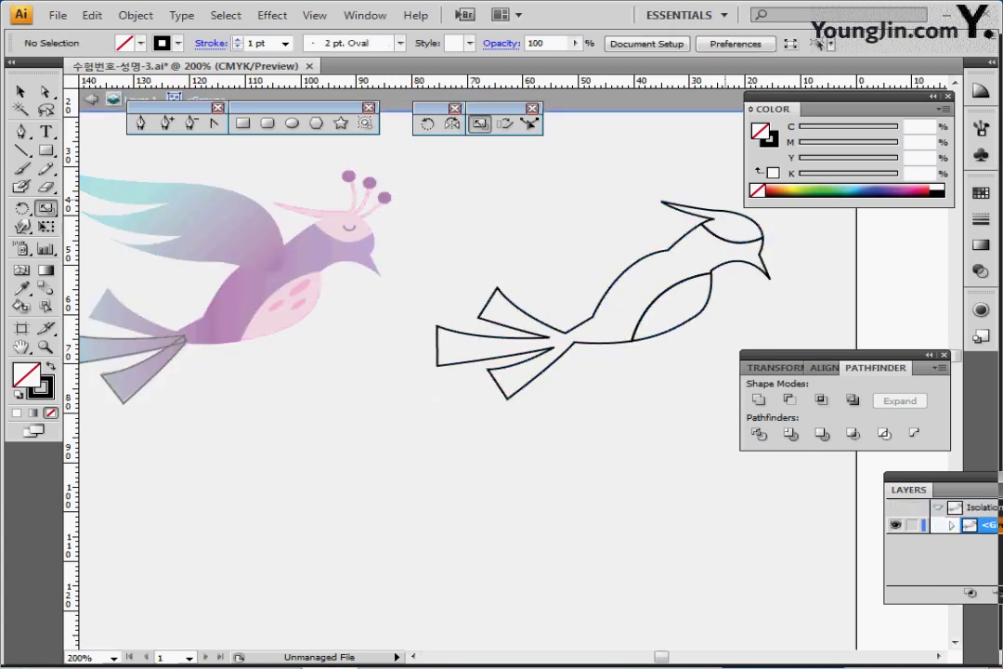
left_click(709, 221)
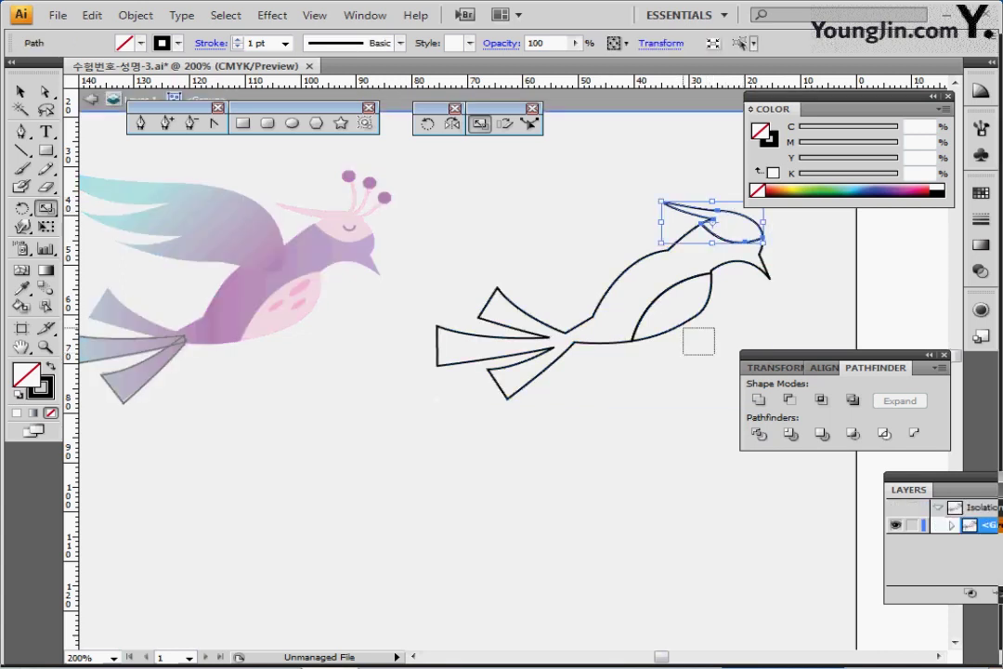
left_click(696, 271, "shift")
key("i")
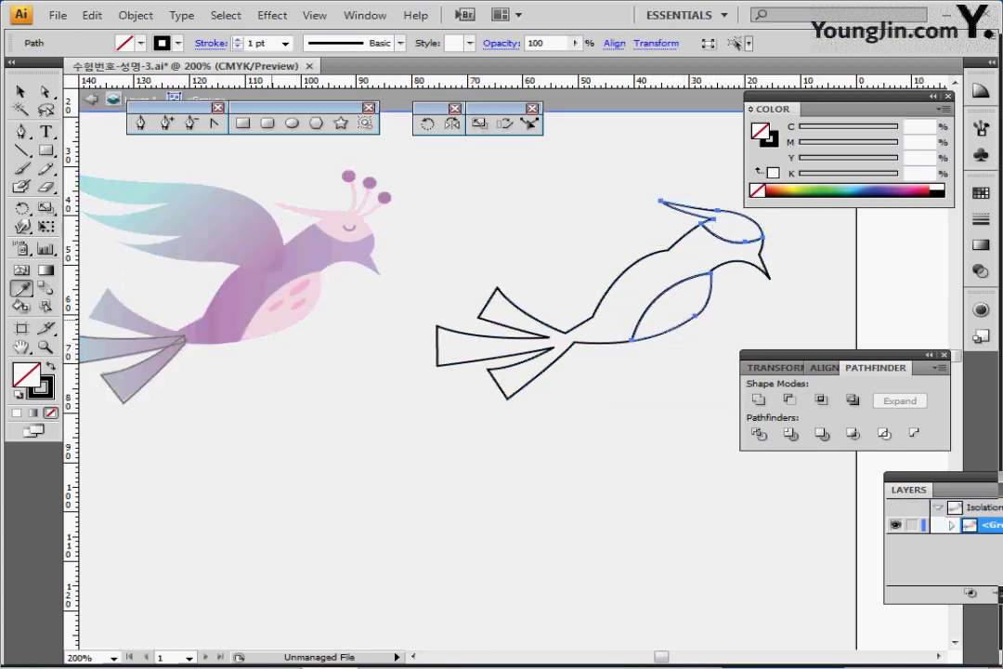
left_click(278, 328)
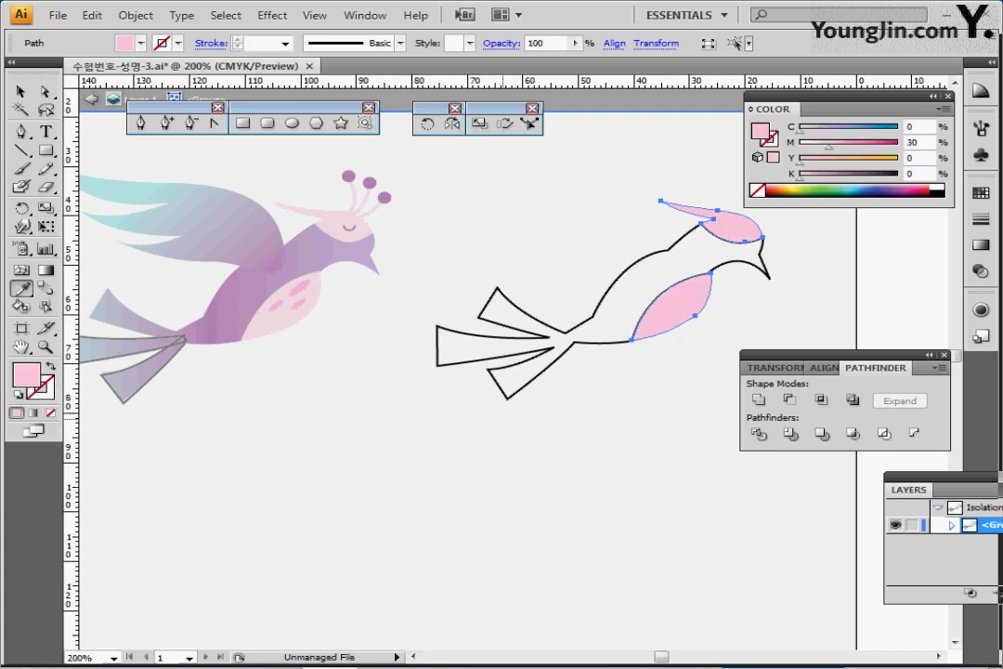
key("ctrl")
key("Escape")
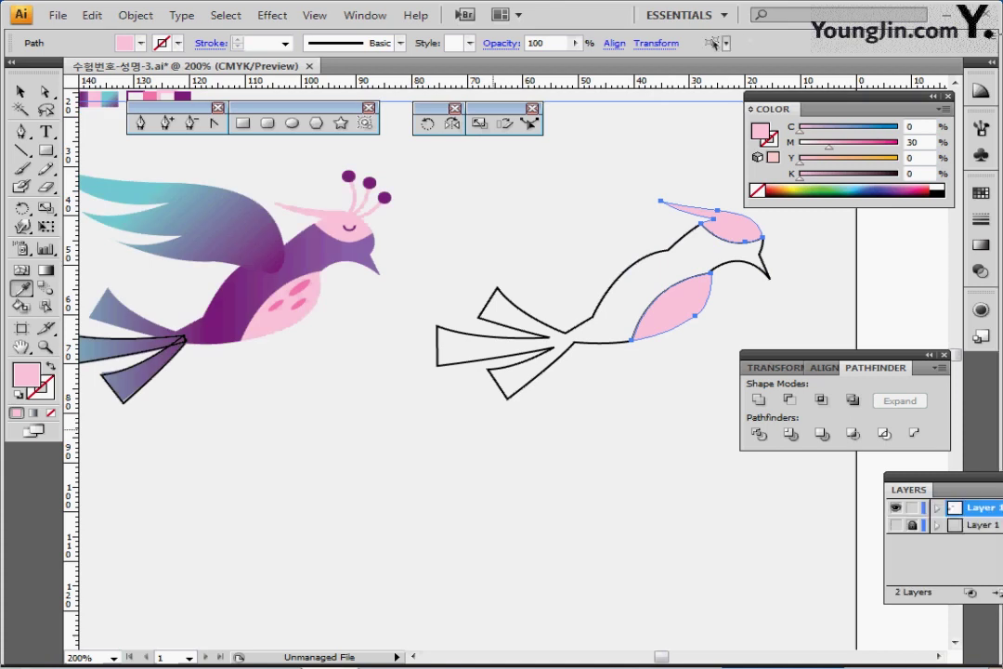
key("ctrl+shift+a")
Isolate the divided group and apply the coloured bird's purple-teal gradient fill without stroke to the body and tail shape
left_click_drag(491, 433, 516, 417)
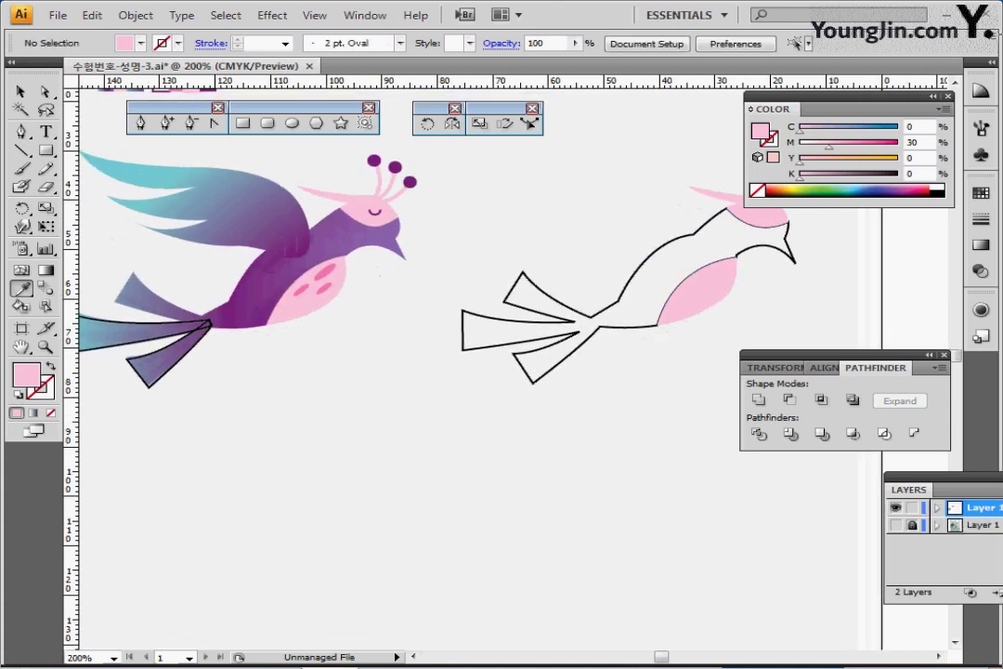
left_click(530, 341, "ctrl")
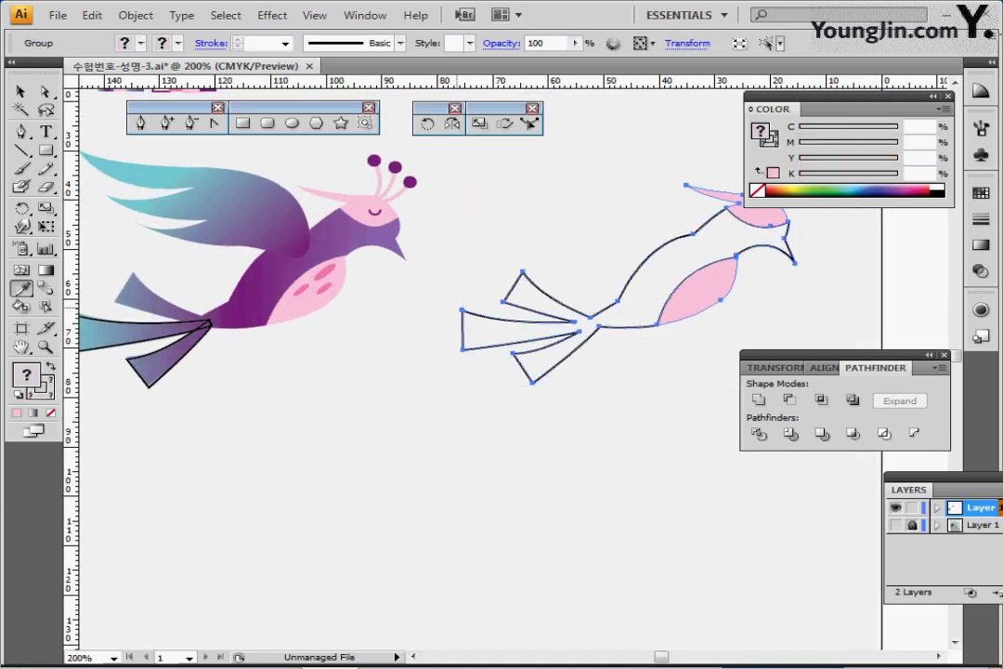
left_click_drag(530, 341, 547, 389)
double_click(571, 348, "ctrl")
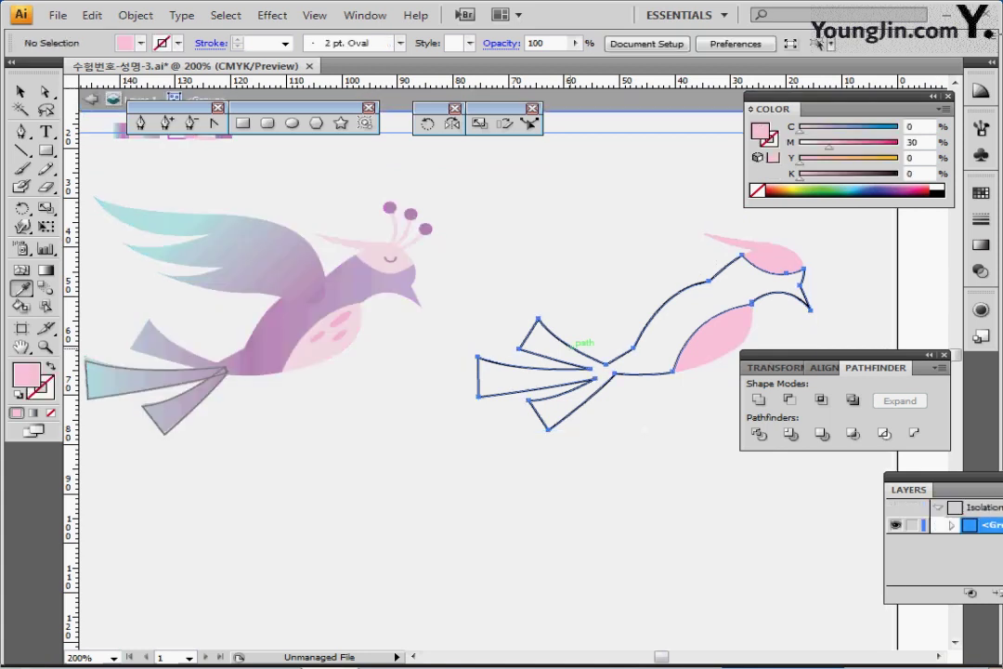
left_click(570, 347, "ctrl")
left_click_drag(571, 347, 608, 351)
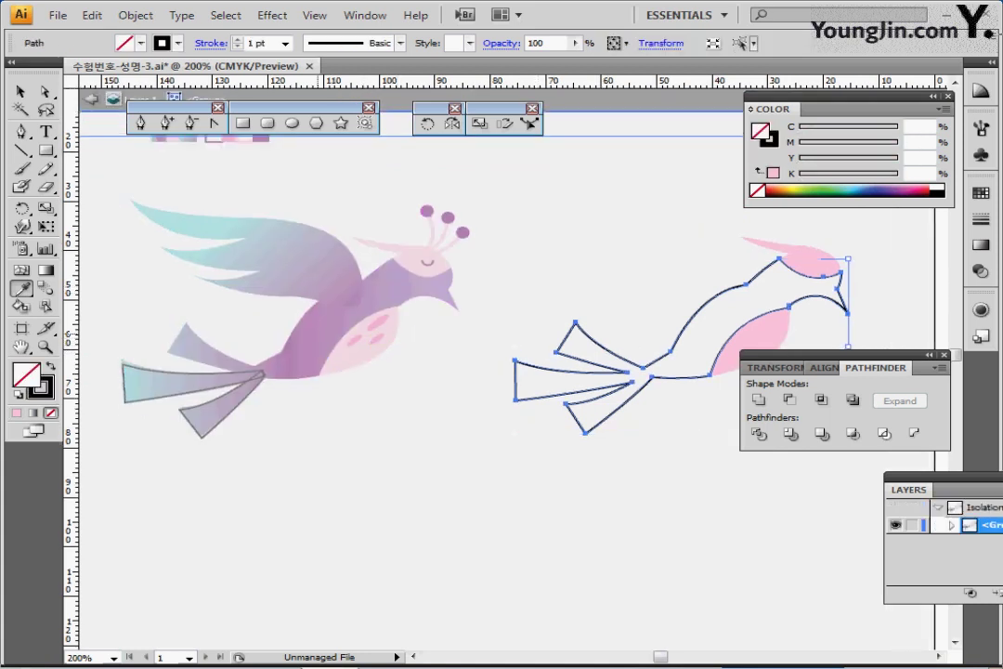
left_click(323, 334)
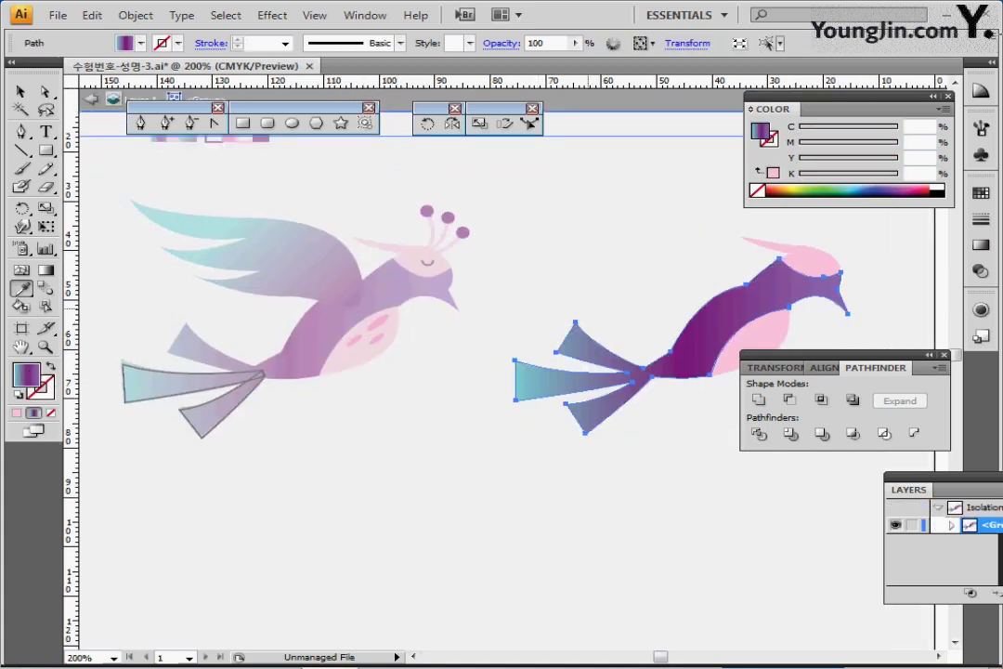
Examine the CMYK colours and locations of the three stops in the body's linear gradient
left_click_drag(570, 348, 529, 320)
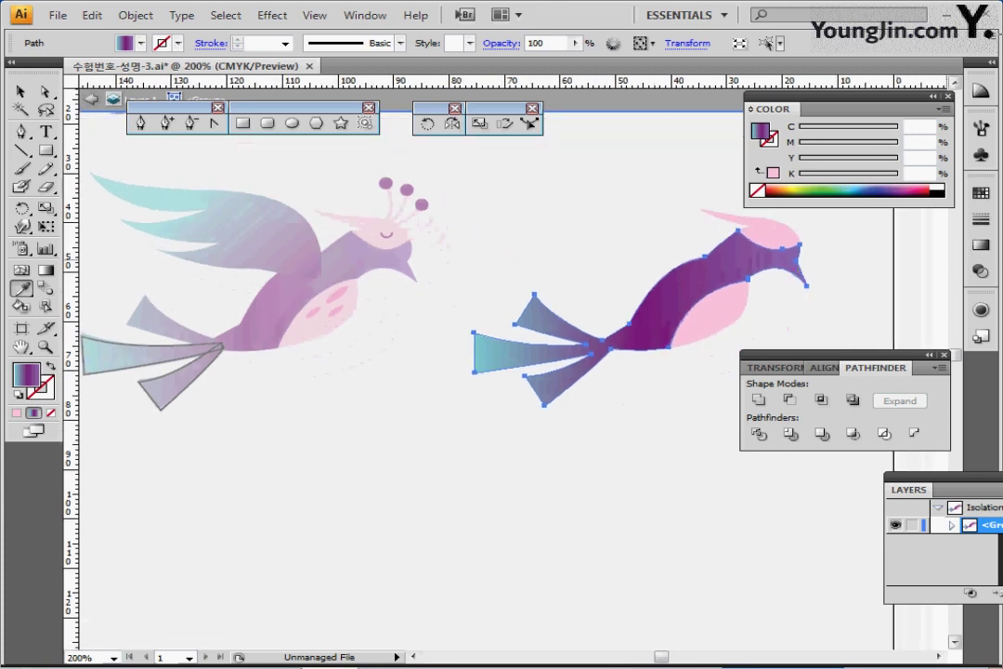
left_click(981, 244)
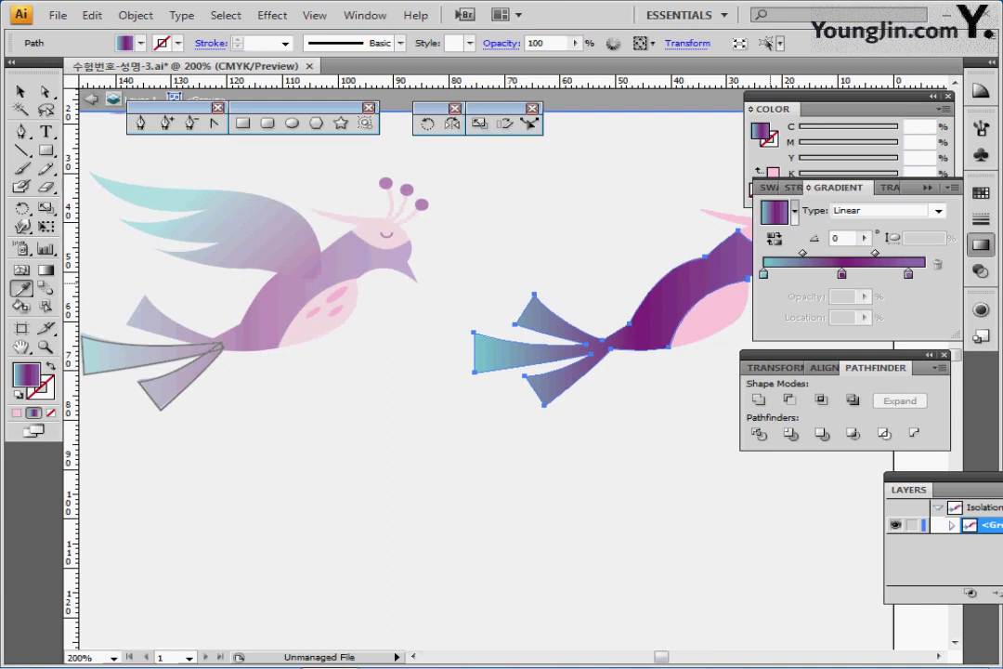
left_click(763, 274)
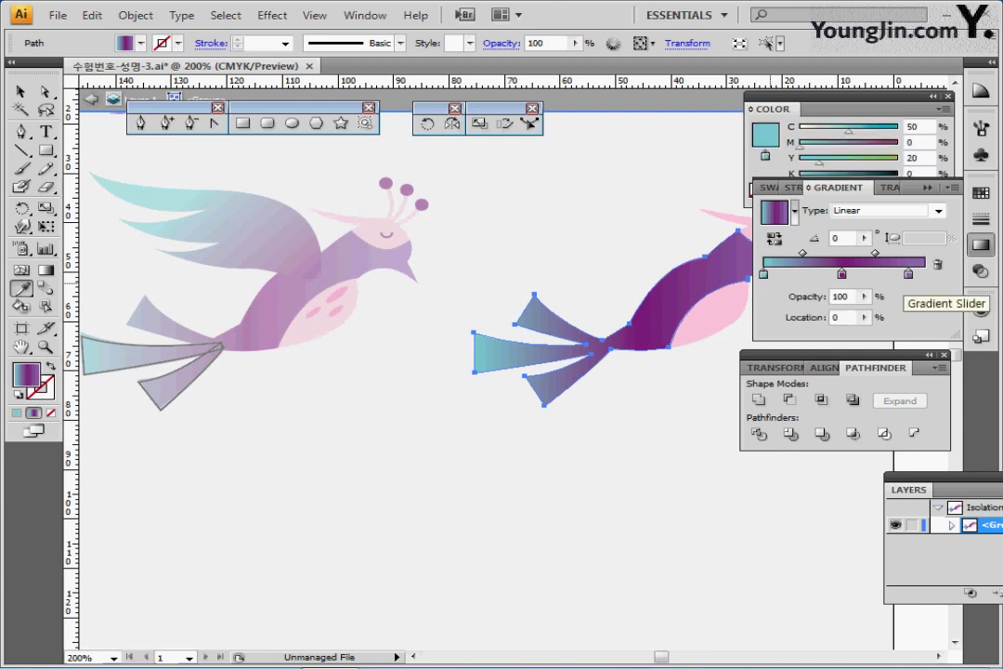
left_click(842, 274)
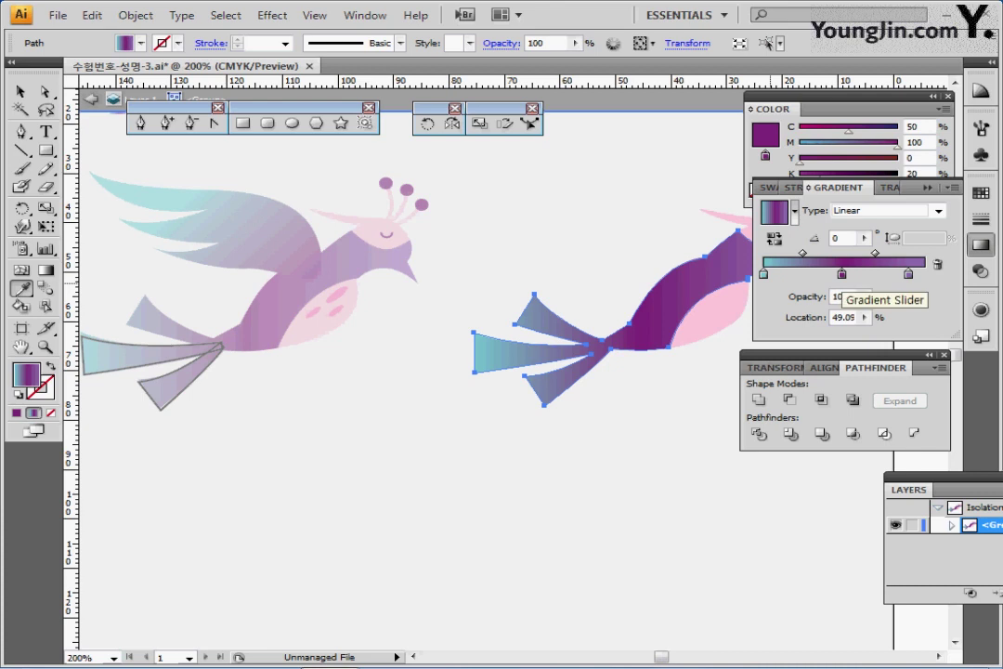
left_click(909, 274)
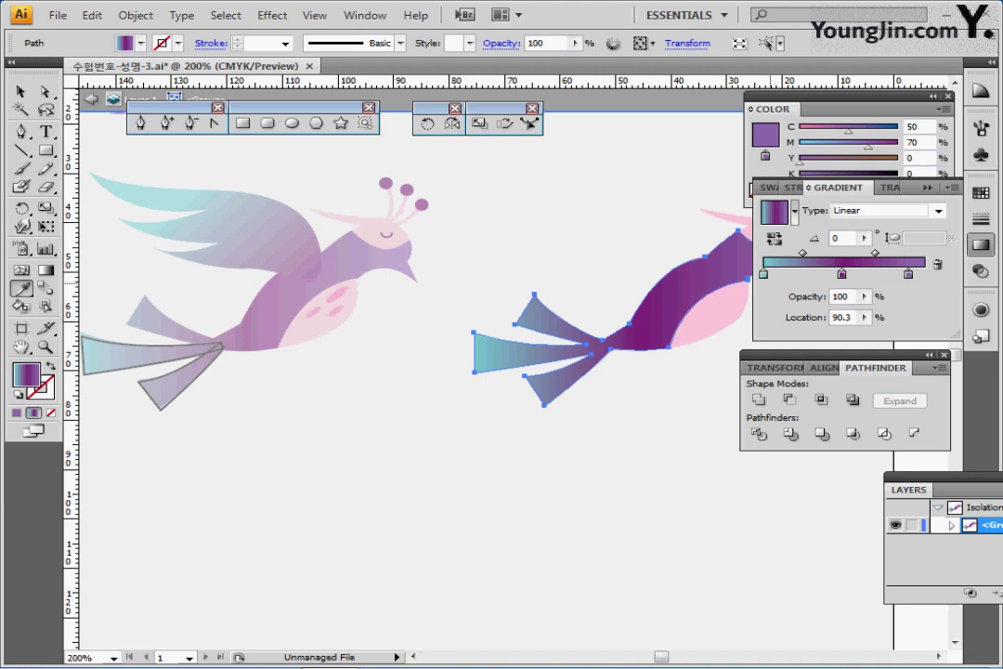
left_click(981, 245)
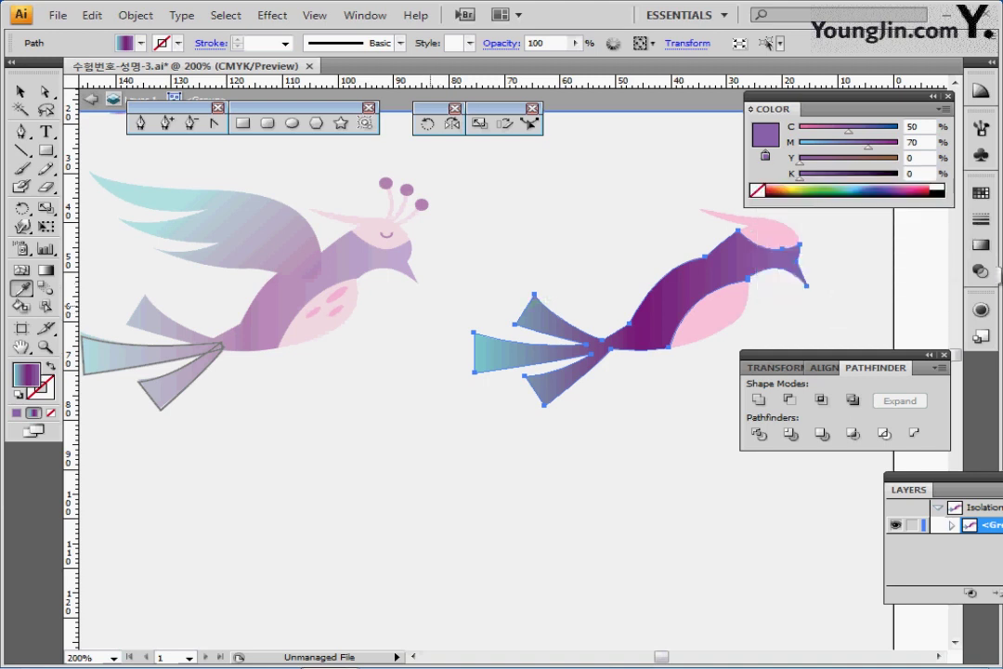
key("Tab")
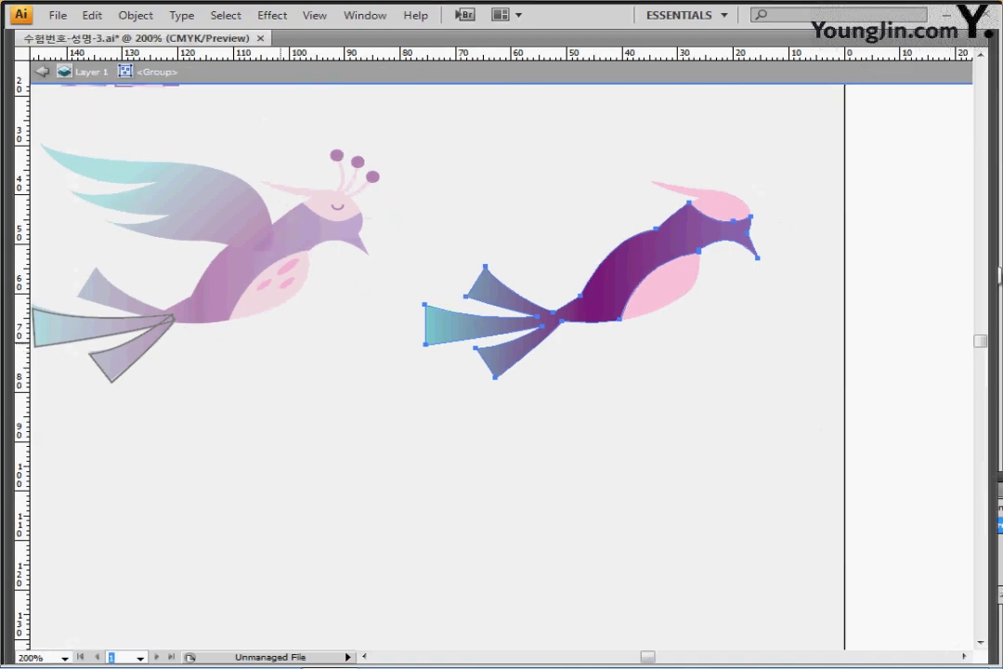
key("Tab")
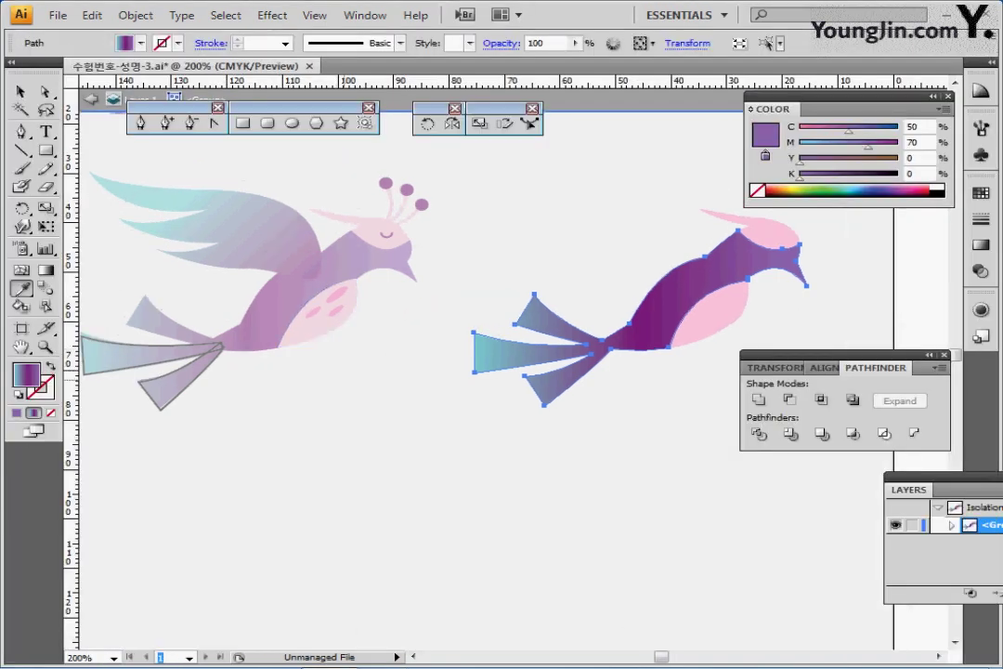
Leave isolation mode and place a copy of the coloured bird's wing at the matching spot on the new bird's back
key("Escape")
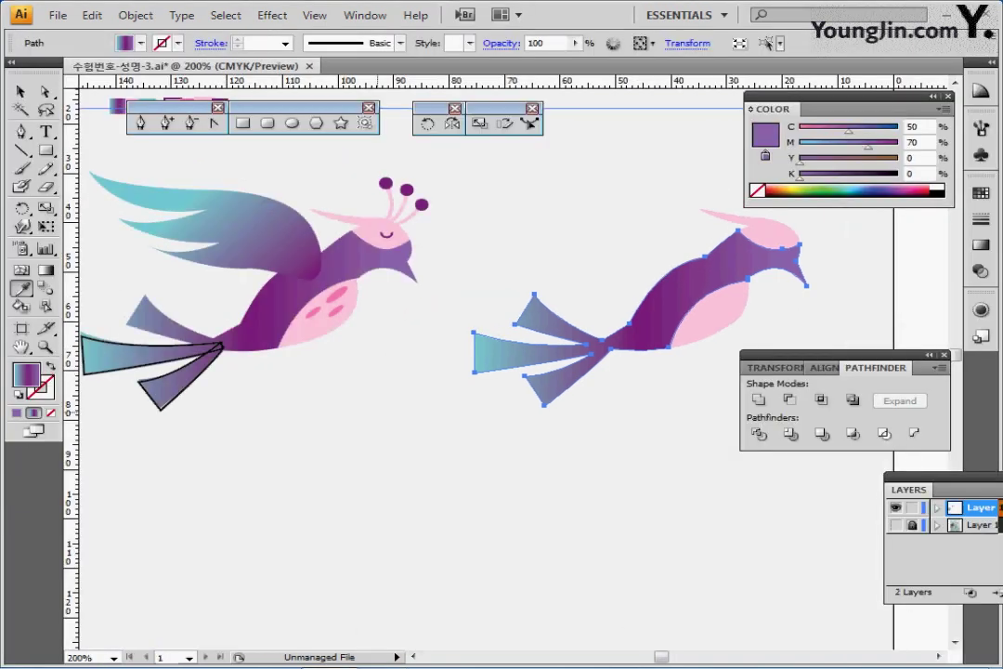
left_click(489, 401, "ctrl")
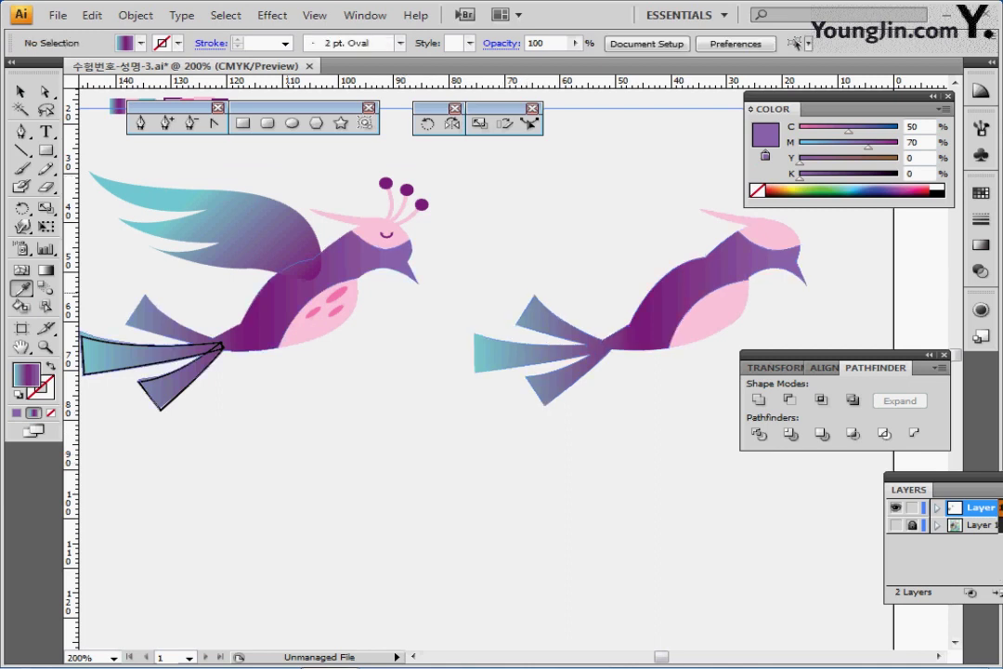
left_click(266, 249, "ctrl")
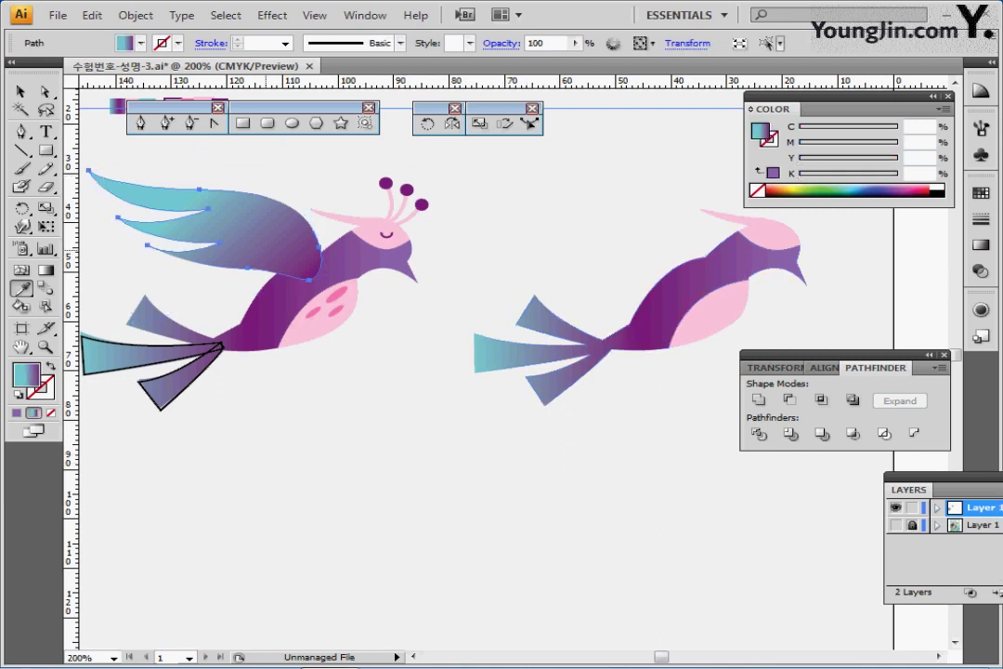
left_click_drag(276, 240, 652, 256)
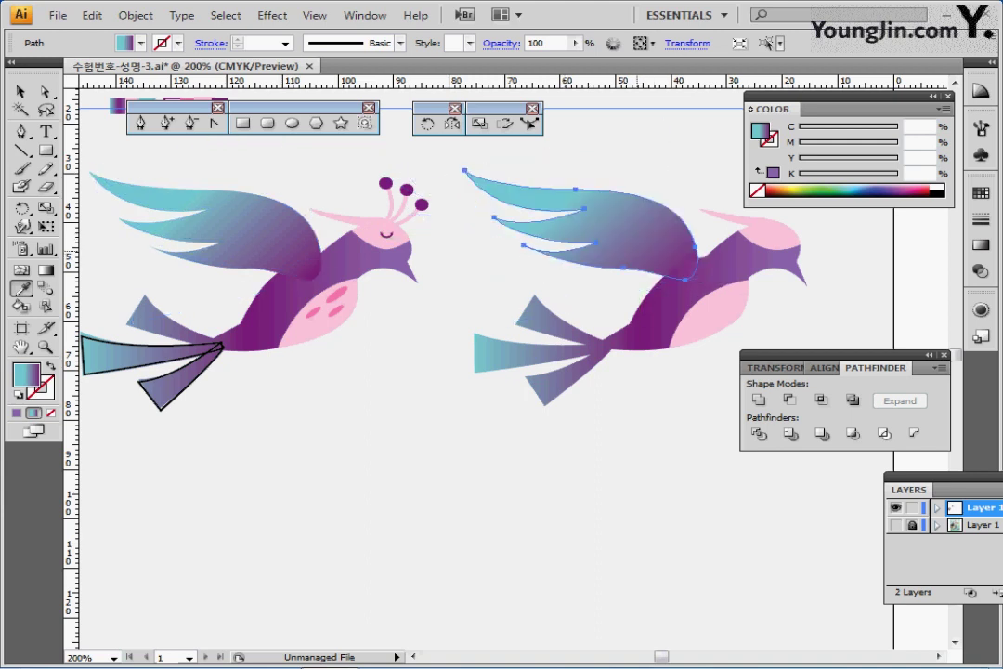
left_click_drag(597, 307, 633, 391)
Apply the body's linear gradient to the new bird's wing and remove the light purple end stop
left_click(981, 245)
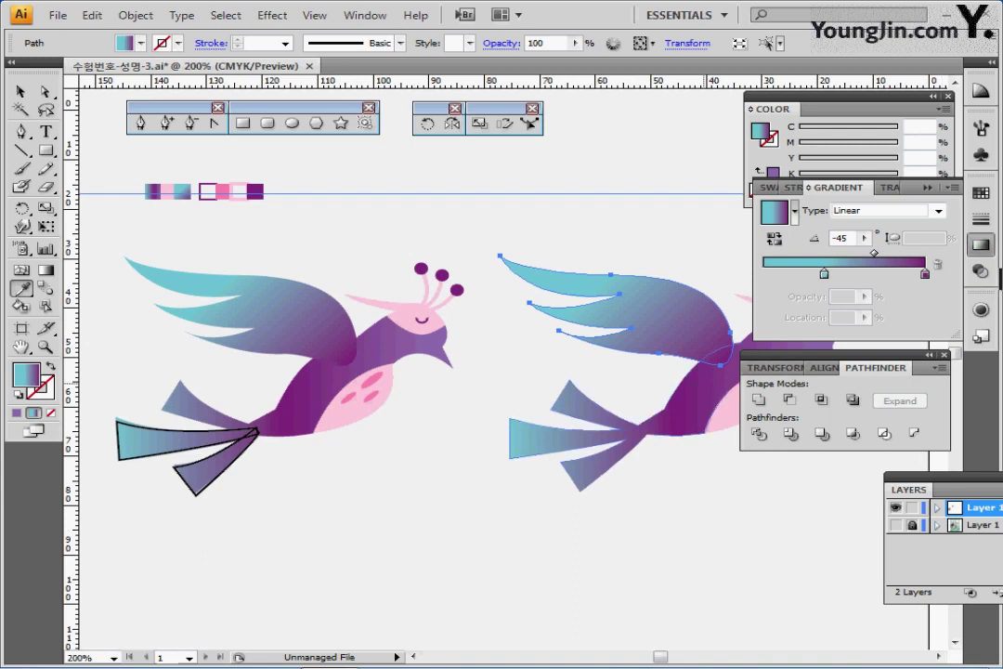
left_click(711, 383)
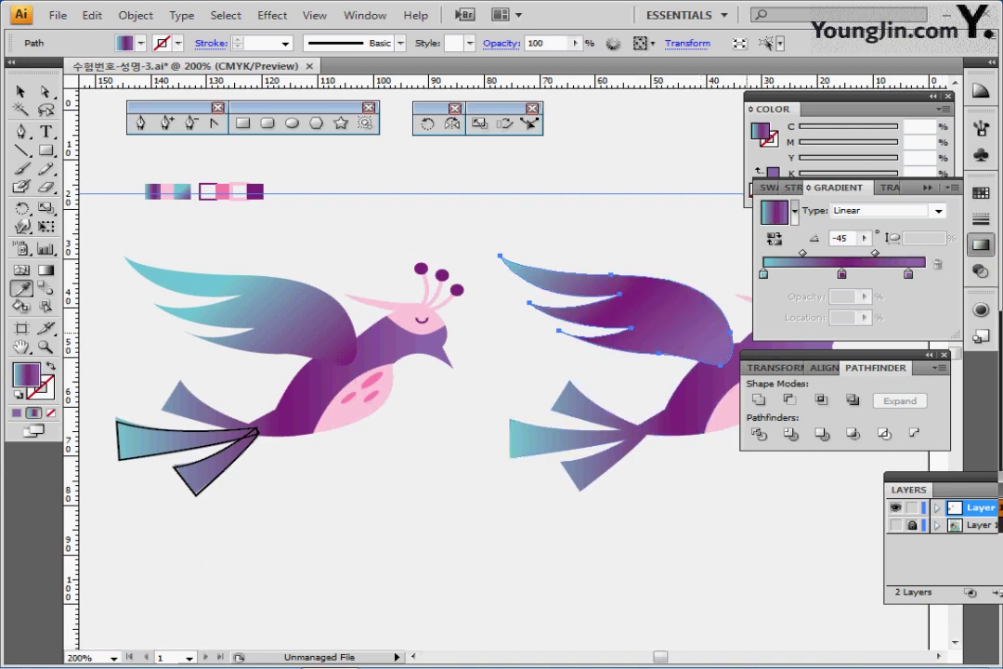
left_click(908, 274)
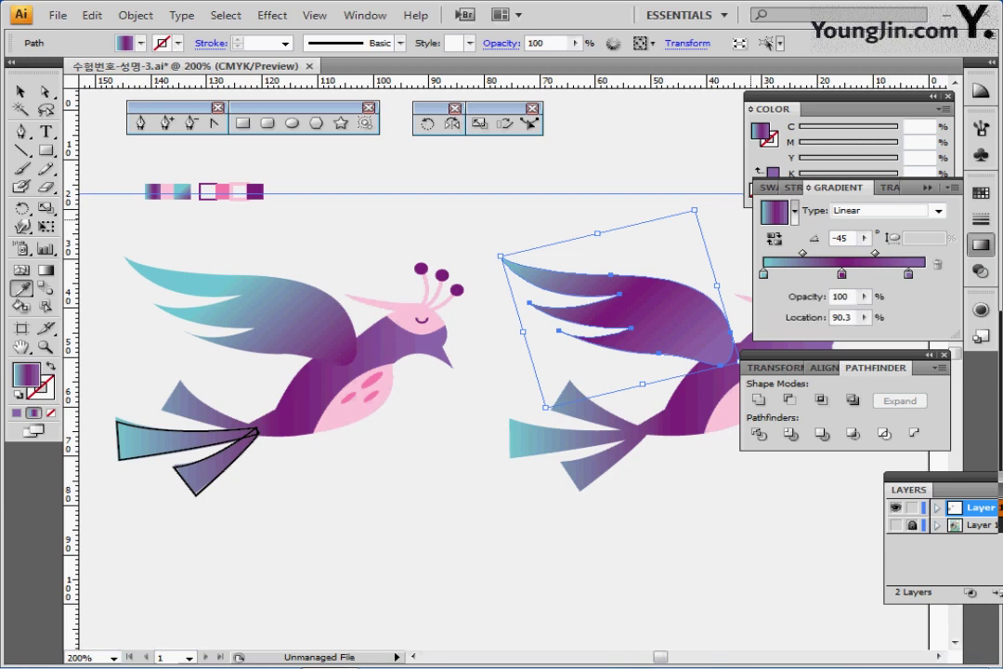
left_click_drag(909, 274, 909, 316)
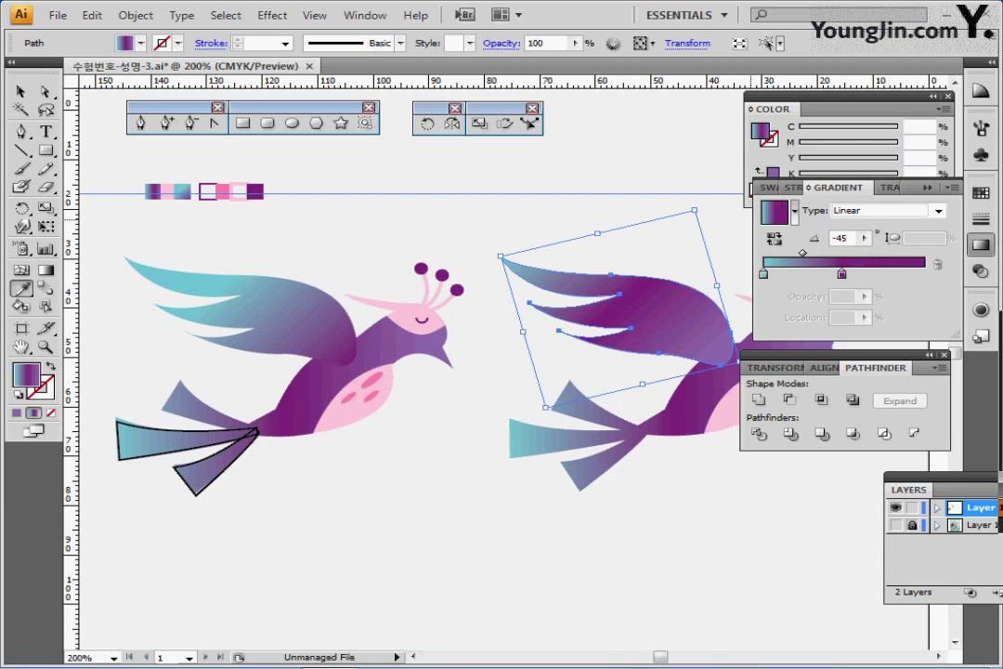
Move the wing gradient's dark purple stop to location 100% and its teal stop to 40.61%
left_click(842, 274)
left_click_drag(841, 274, 926, 274)
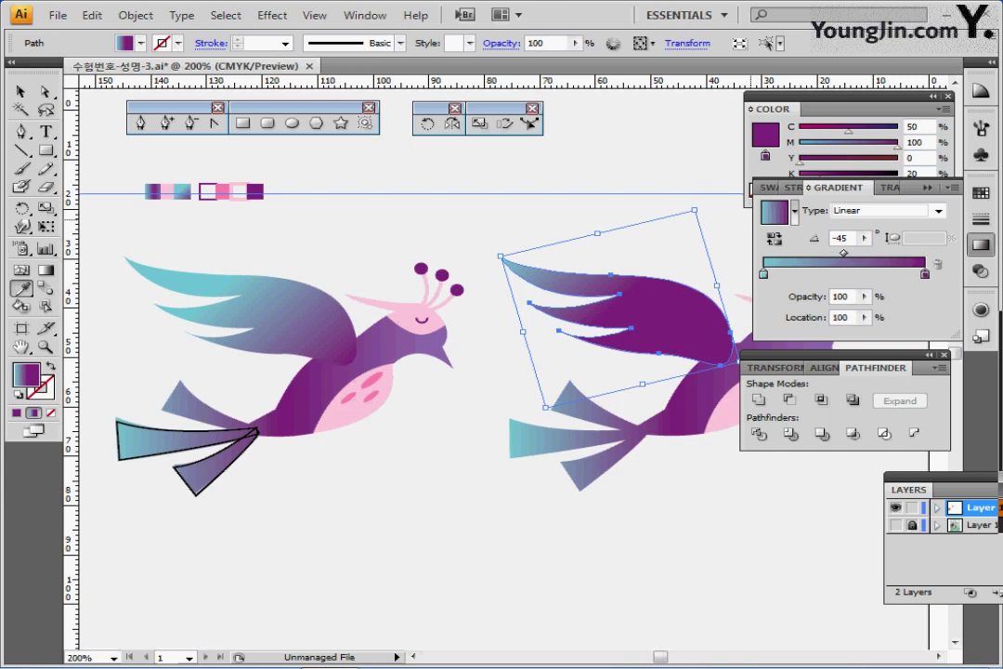
left_click(764, 274)
left_click_drag(765, 274, 828, 274)
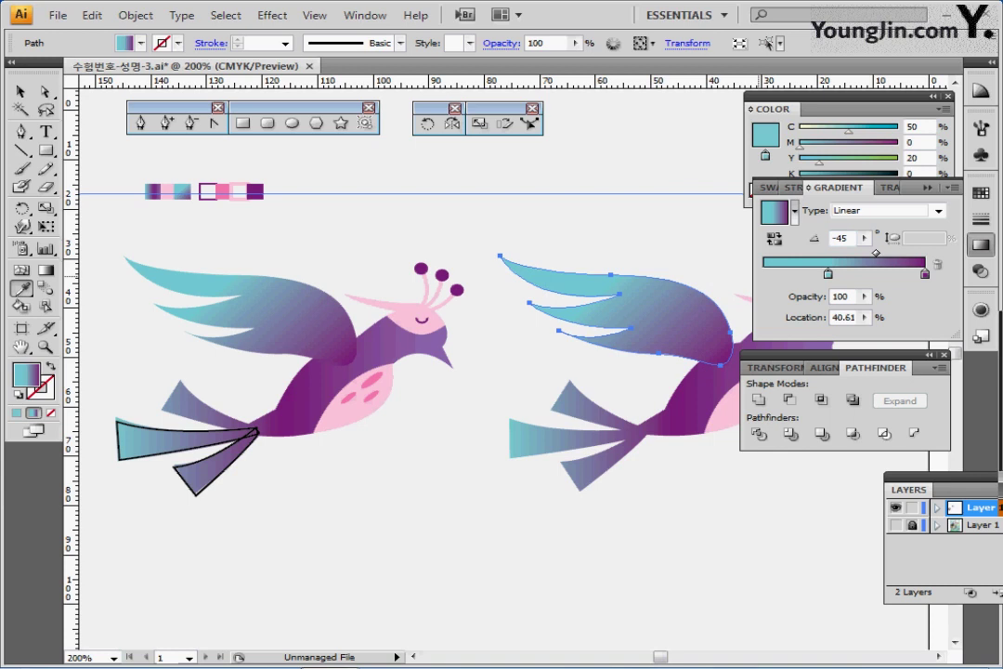
left_click(425, 248, "ctrl")
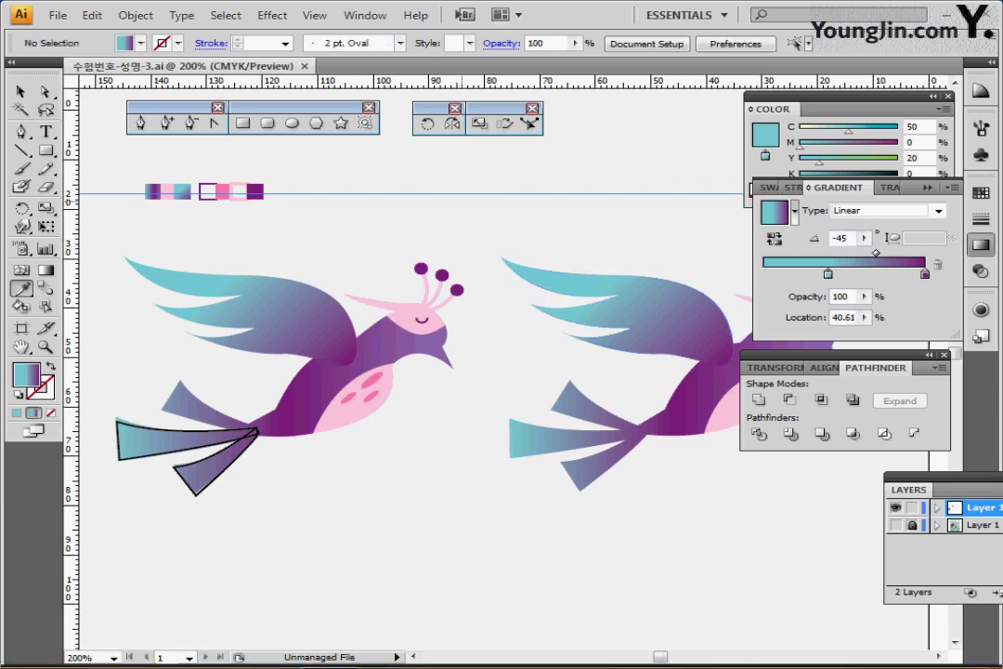
Shift the new bird's wing slightly downward and toward the head
left_click(580, 452, "ctrl")
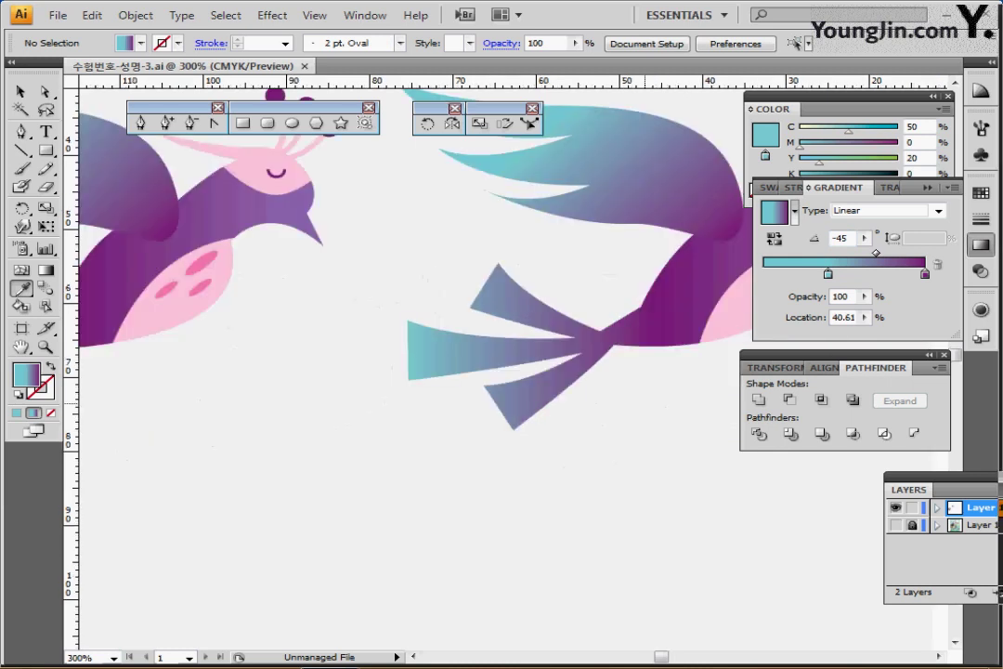
left_click(981, 245)
left_click_drag(590, 323, 691, 357)
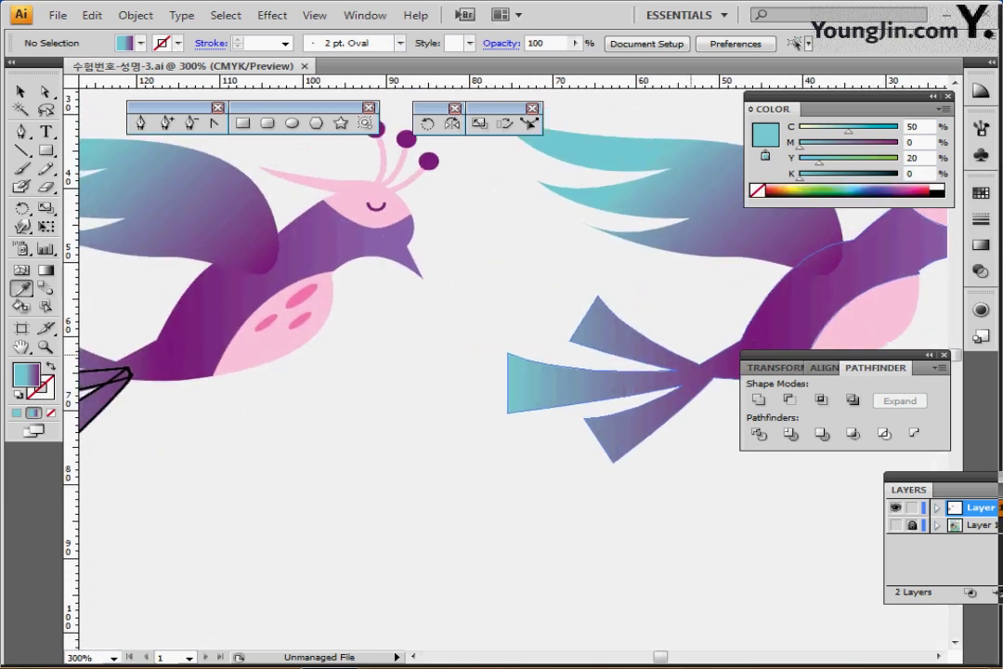
left_click_drag(813, 231, 823, 238)
left_click(446, 355, "ctrl")
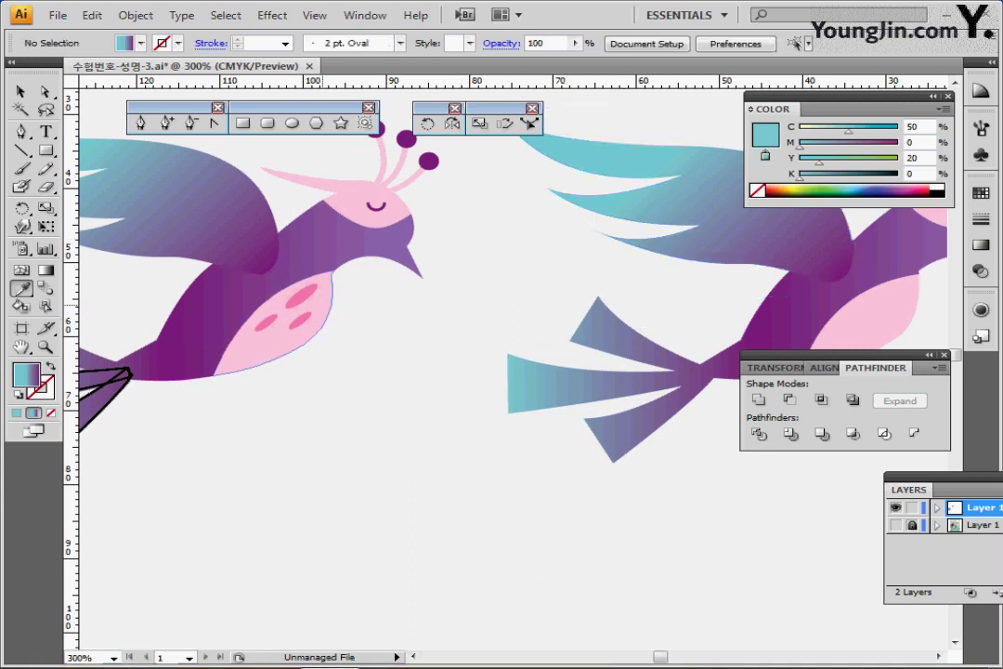
Draw a slim upright ellipse on the new bird's belly using the coloured bird's spot fill (M 70%) without stroke
left_click(303, 295, "ctrl")
left_click(404, 281, "ctrl")
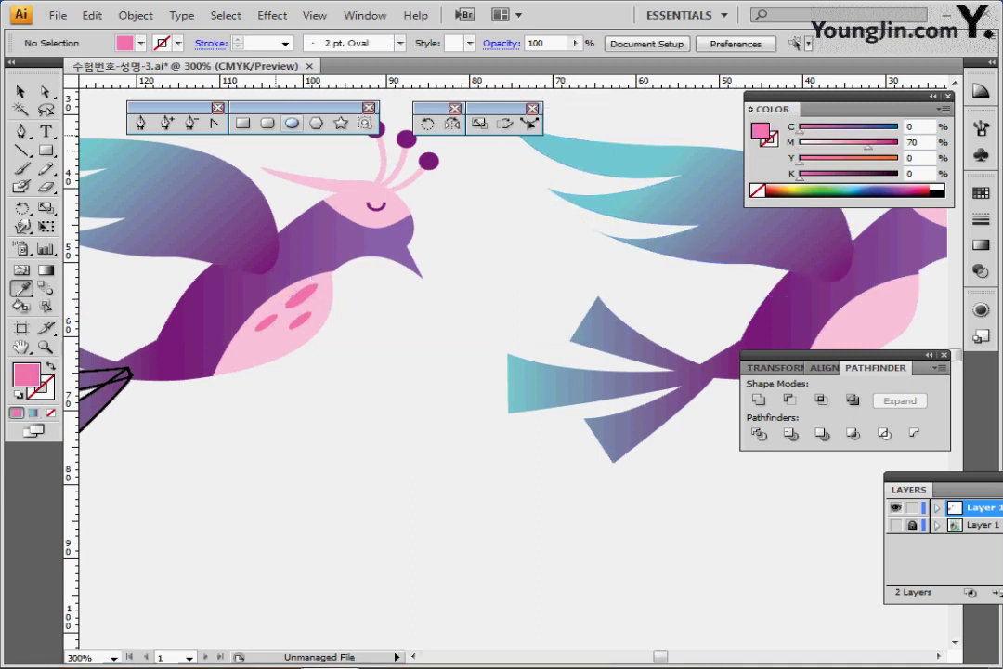
left_click(292, 123)
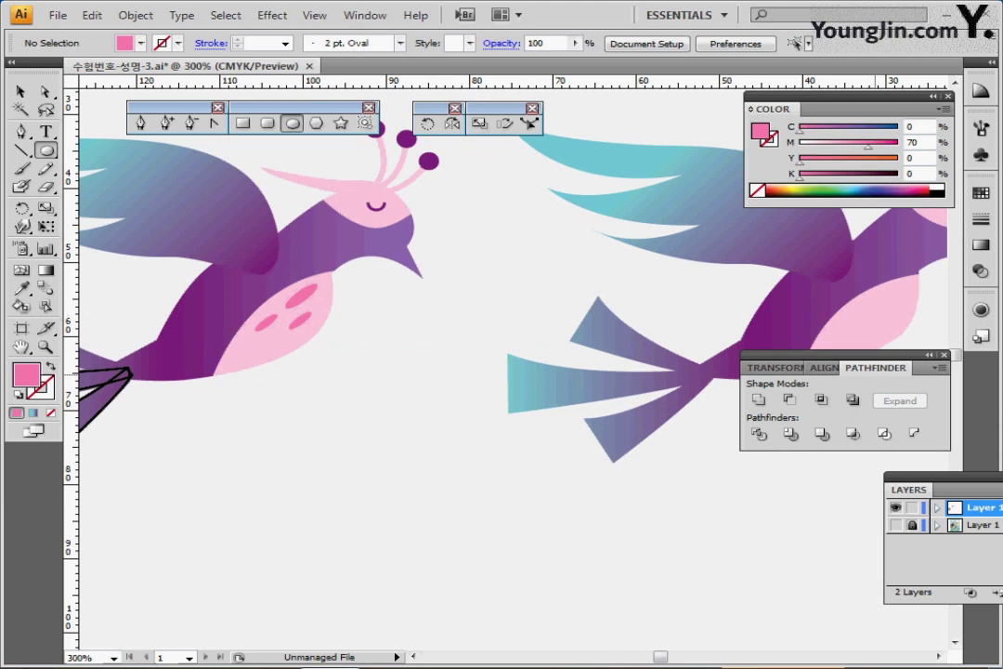
left_click_drag(836, 355, 840, 429)
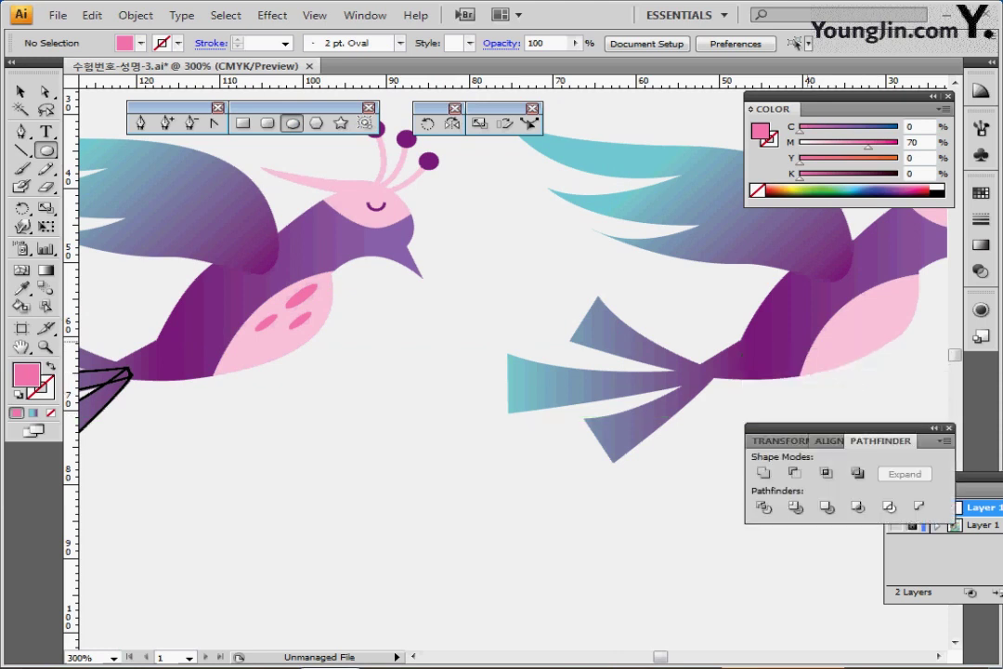
left_click_drag(863, 387, 844, 375)
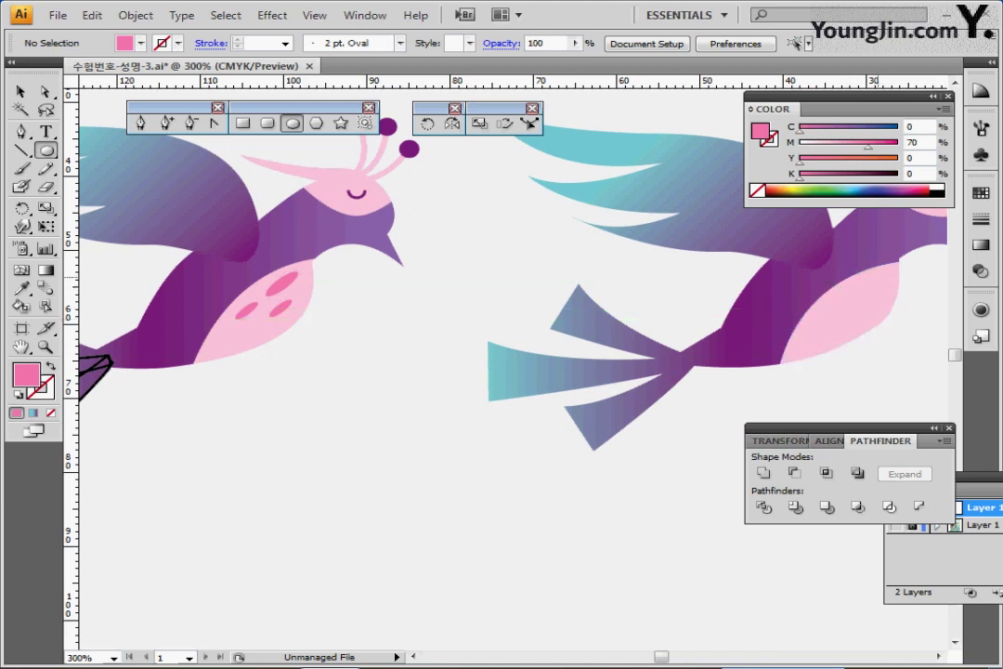
left_click_drag(868, 276, 877, 315)
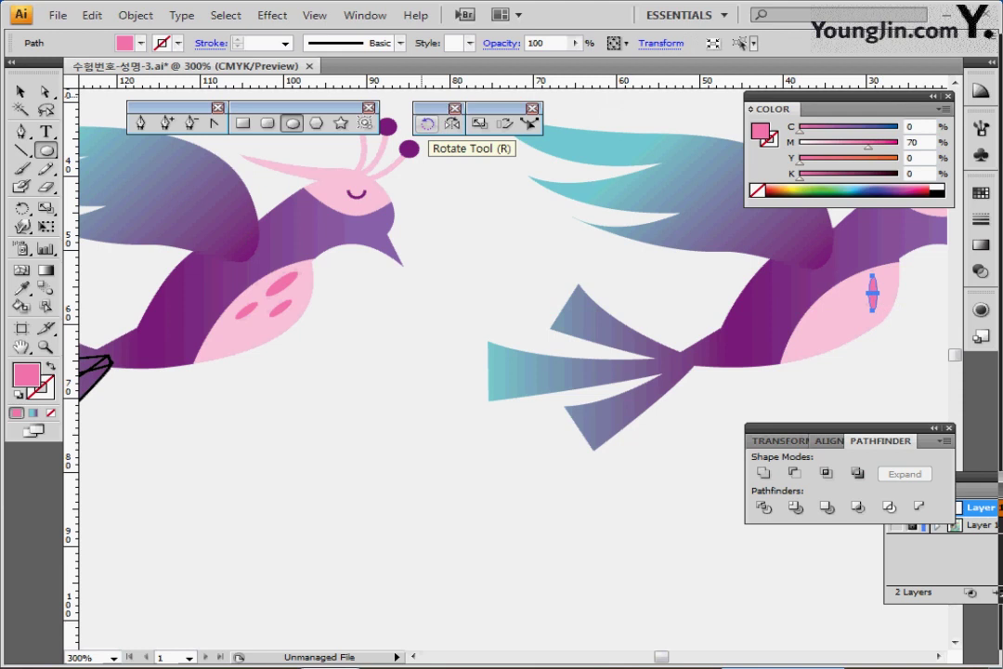
Rotate the belly ellipse by 130° and nudge it sideways toward the curved edge between belly and body
double_click(426, 123)
type("130")
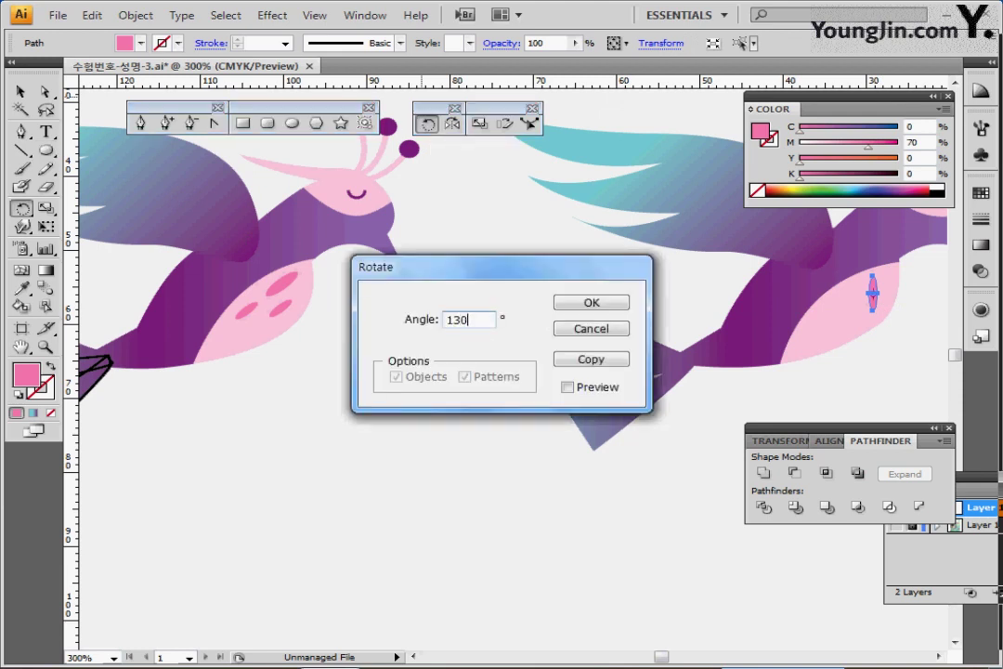
key("Return")
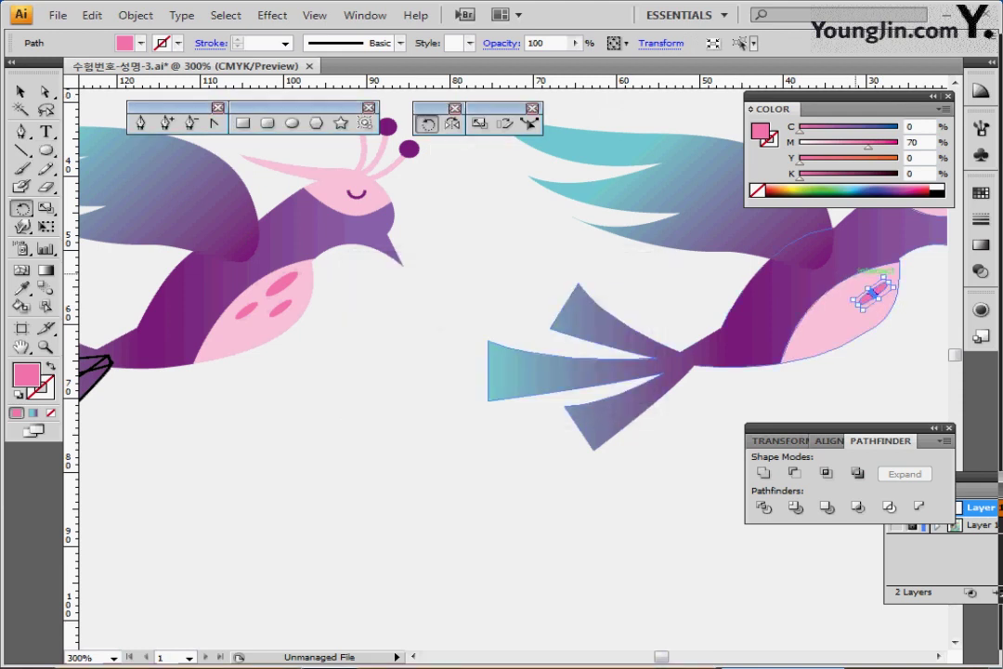
key("Left")
key("Left")
key("Left")
key("Left")
key("Left")
key("Left")
key("Left")
key("Left")
key("Left")
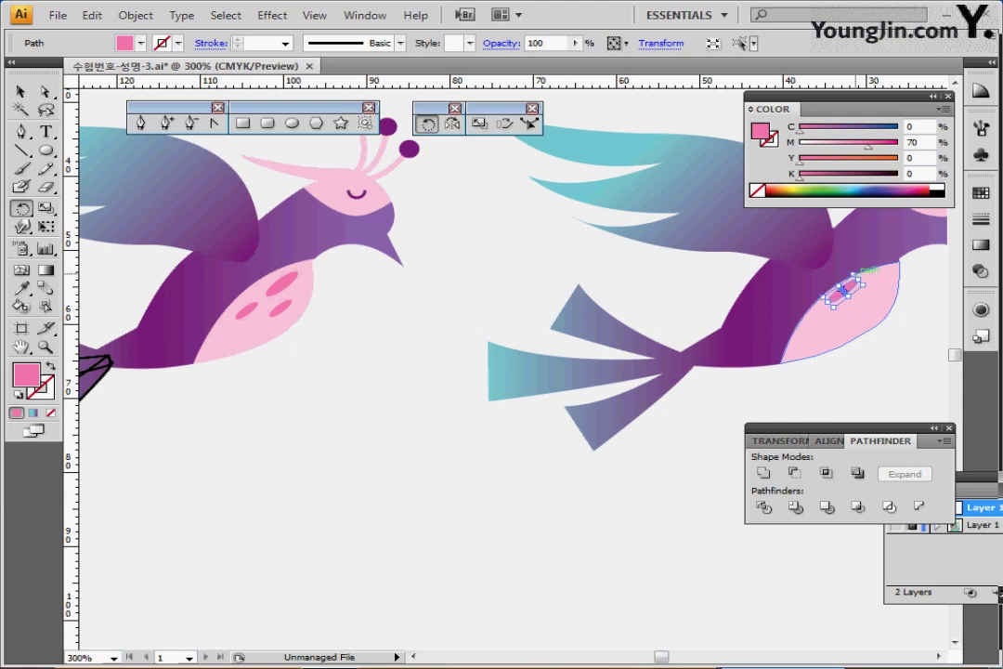
Move the rotated belly ellipse toward the new bird's head so it sits in the upper part of the belly
key("Up")
key("ctrl+shift+a")
left_click(859, 285, "ctrl")
left_click_drag(859, 293, 862, 290)
key("ctrl+shift+a")
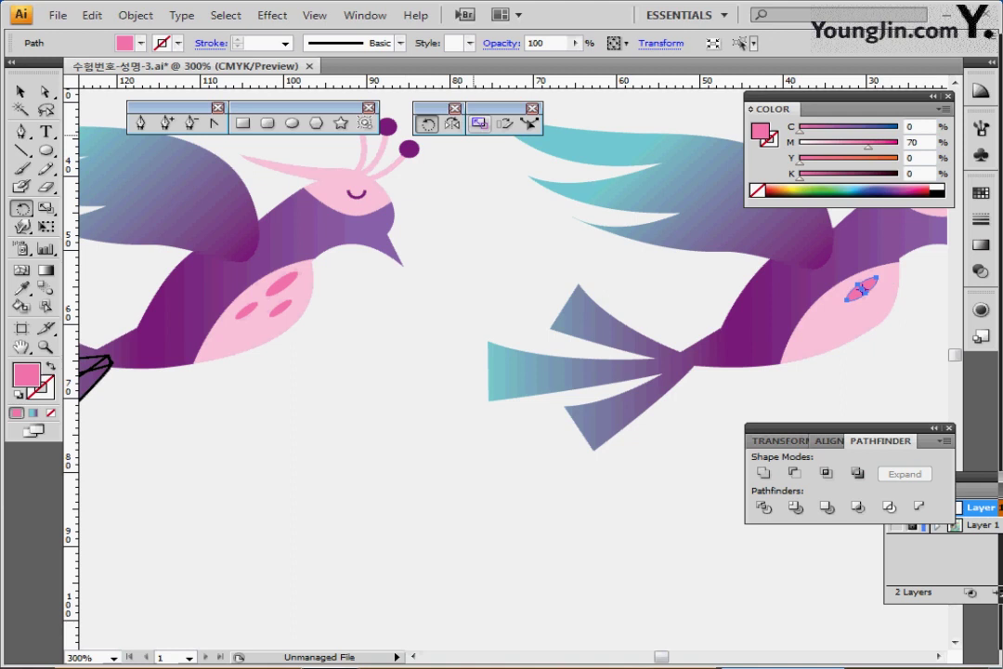
Copy the belly spot at 70% scale and place two of these smaller spots side by side below the large one
double_click(480, 124)
type("70")
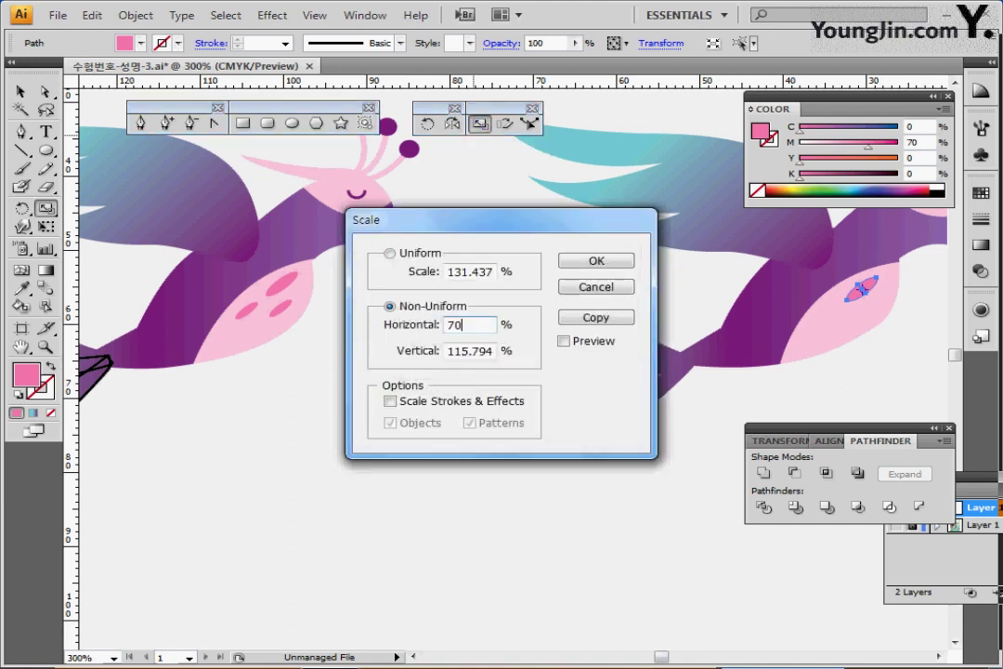
key("shift+Tab")
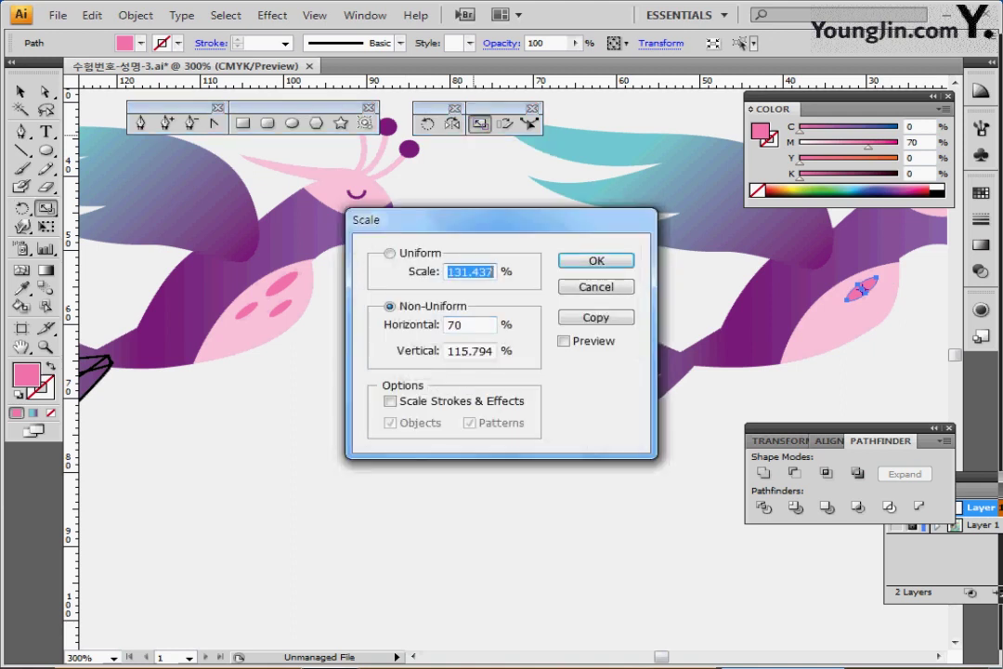
type("70")
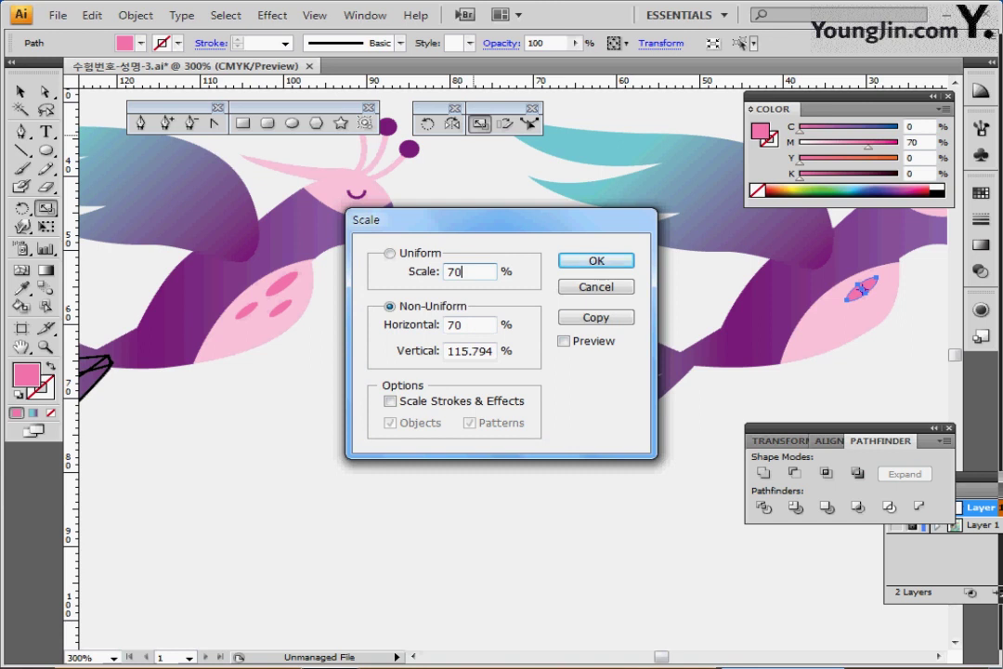
key("Return")
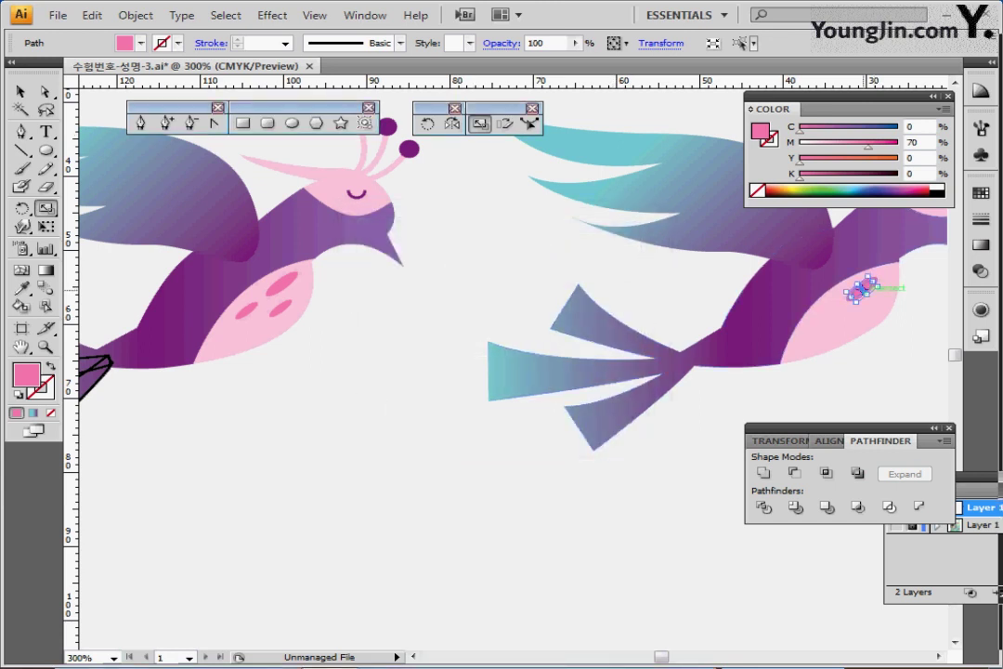
left_click_drag(861, 289, 862, 316)
left_click(901, 358, "ctrl")
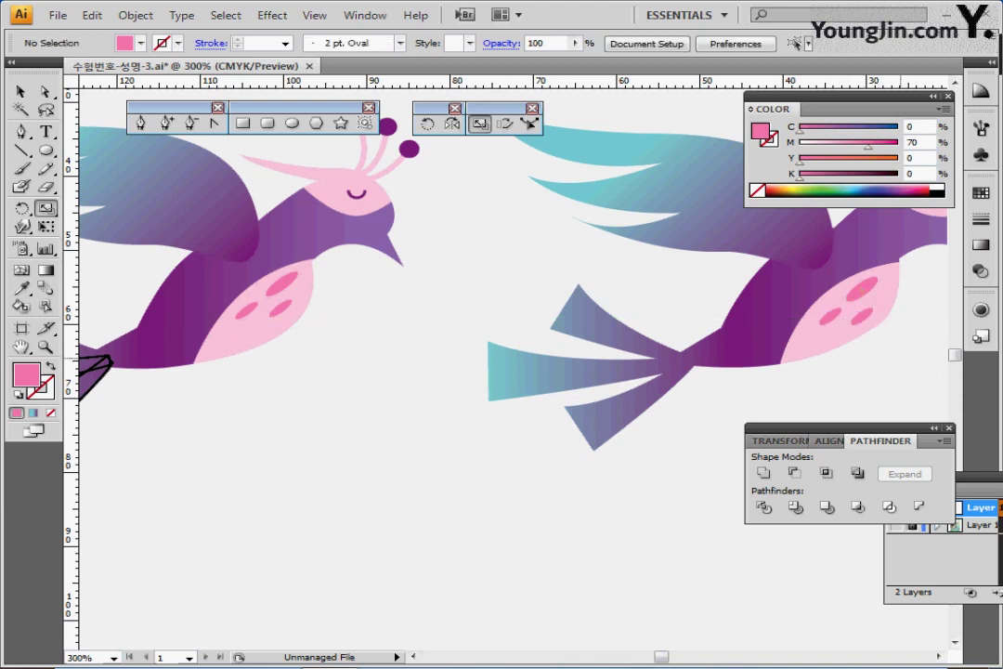
Draw a circle about 2.65 mm wide on the new bird's head with the coloured bird's purple 1 pt eye stroke and no fill
left_click_drag(816, 308, 671, 361)
left_click(212, 244)
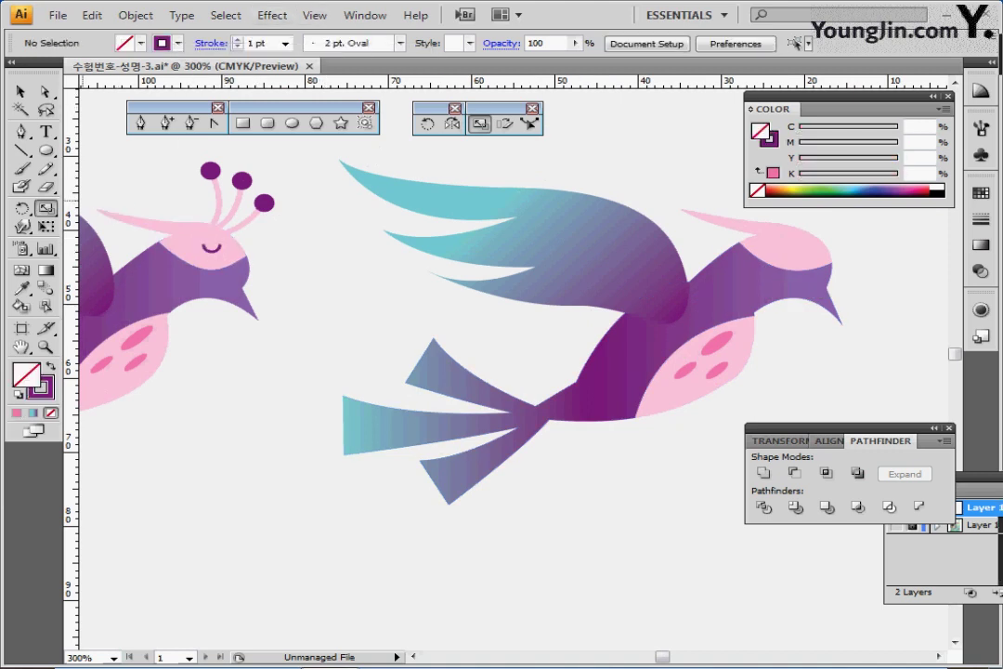
left_click(46, 150)
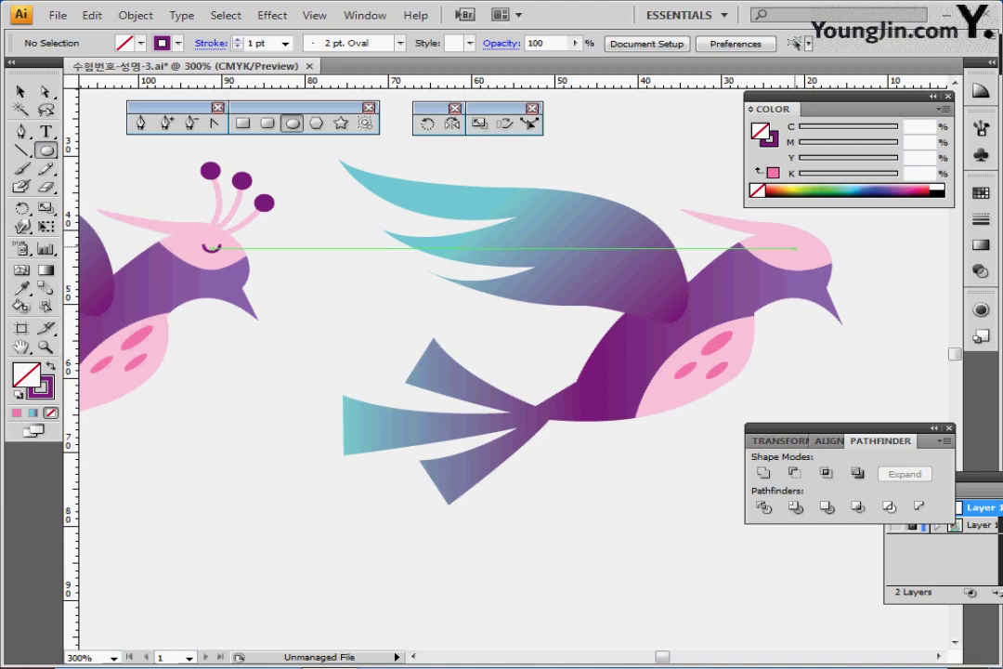
mouse_move(793, 239)
left_mouse_down()
mouse_move(811, 257)
mouse_move(805, 250)
left_mouse_up()
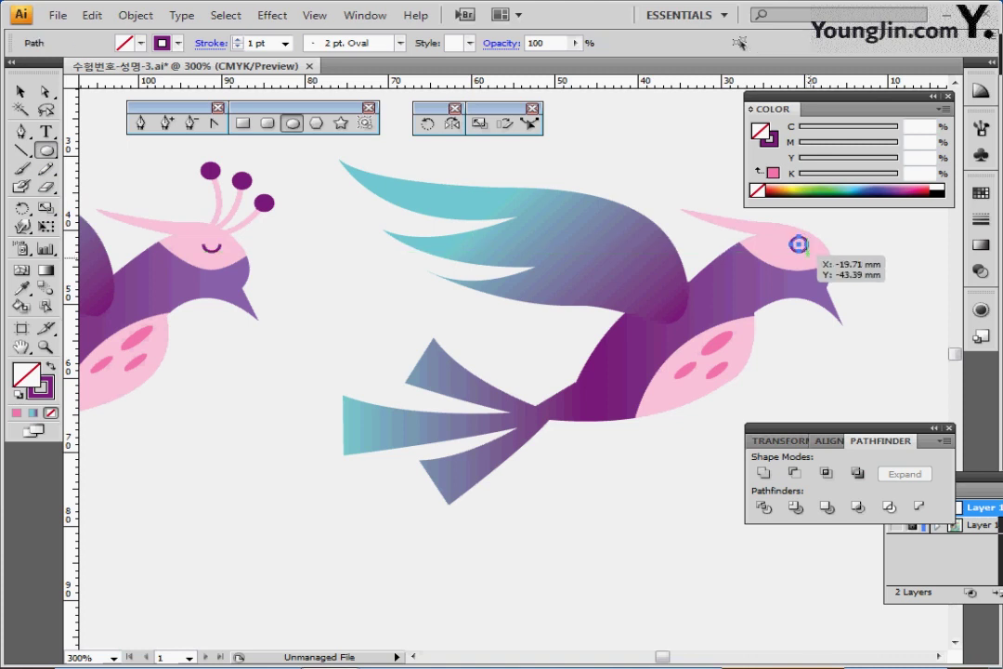
key("Delete")
left_click(804, 254, "ctrl")
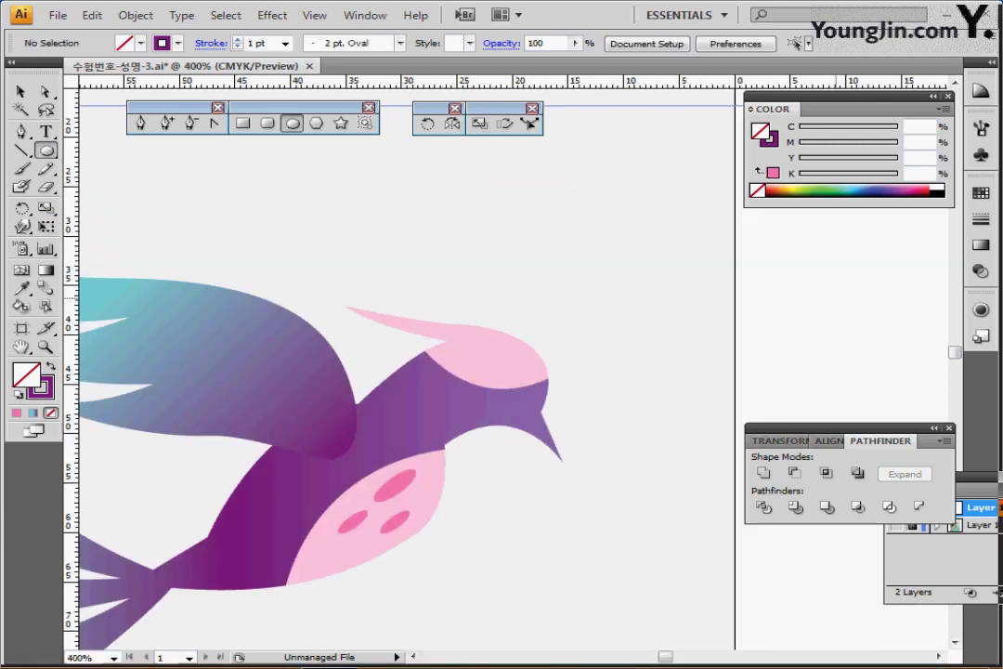
left_click_drag(496, 361, 511, 374)
Delete the head circle's top anchor point to leave a closed-eye arc, and nudge the arc slightly upward
left_click(45, 91)
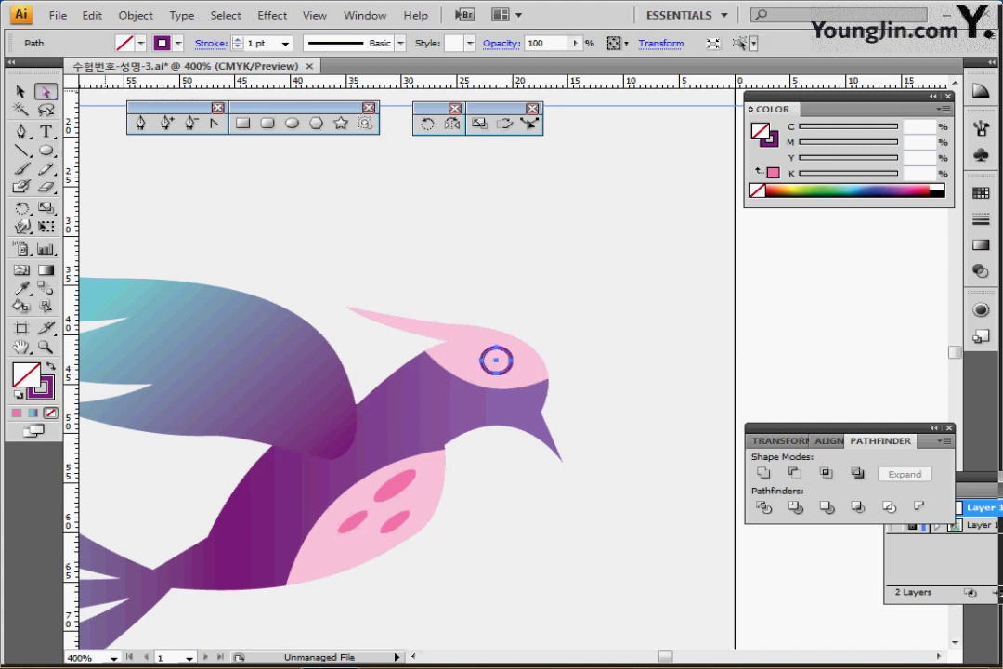
left_click(496, 348)
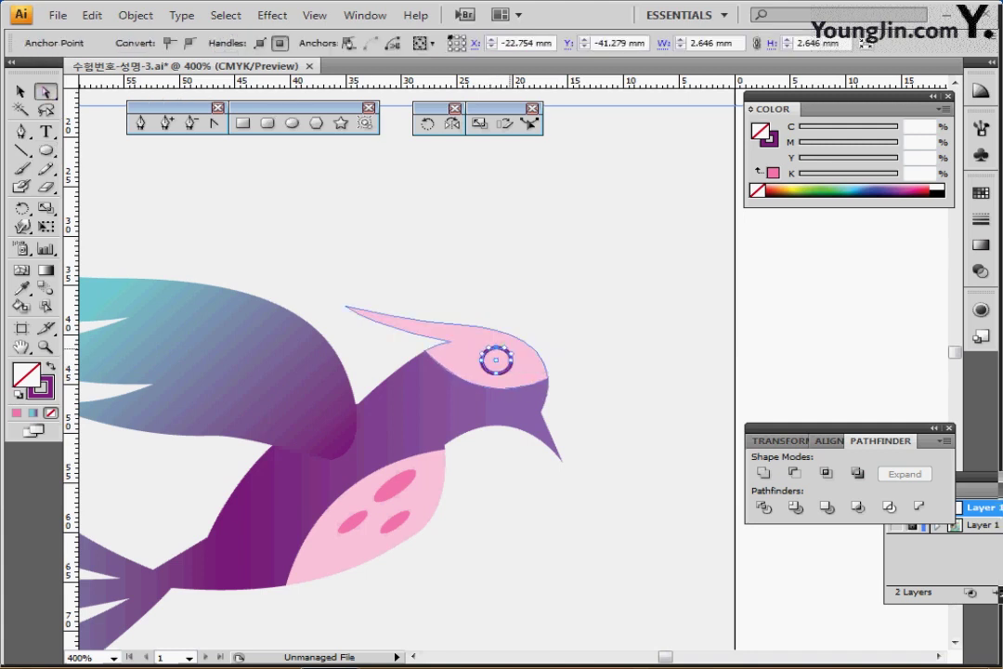
key("Delete")
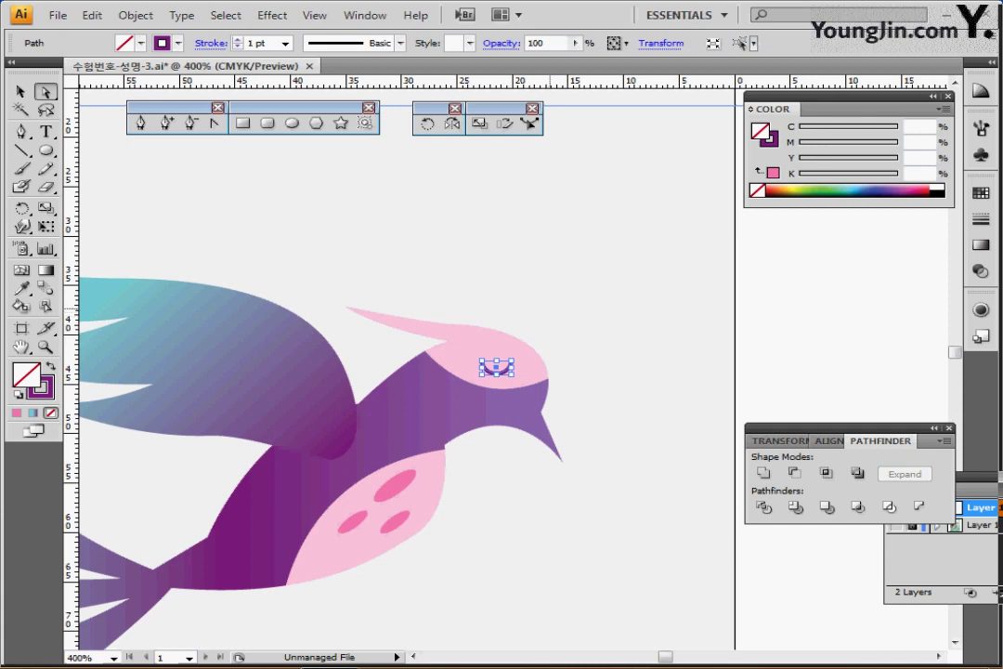
left_click_drag(455, 364, 494, 338)
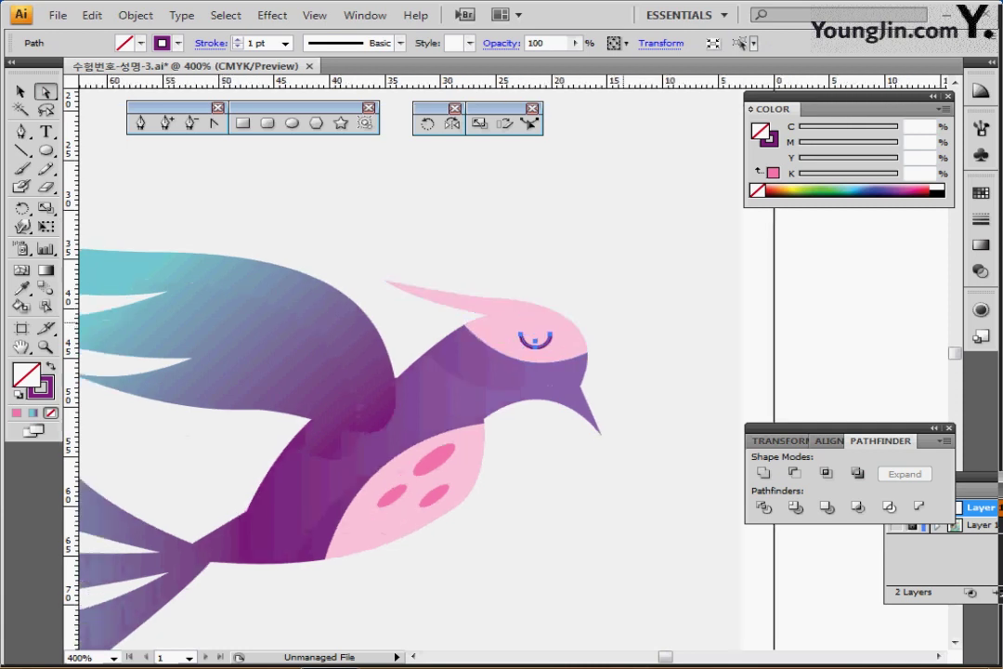
key("Up")
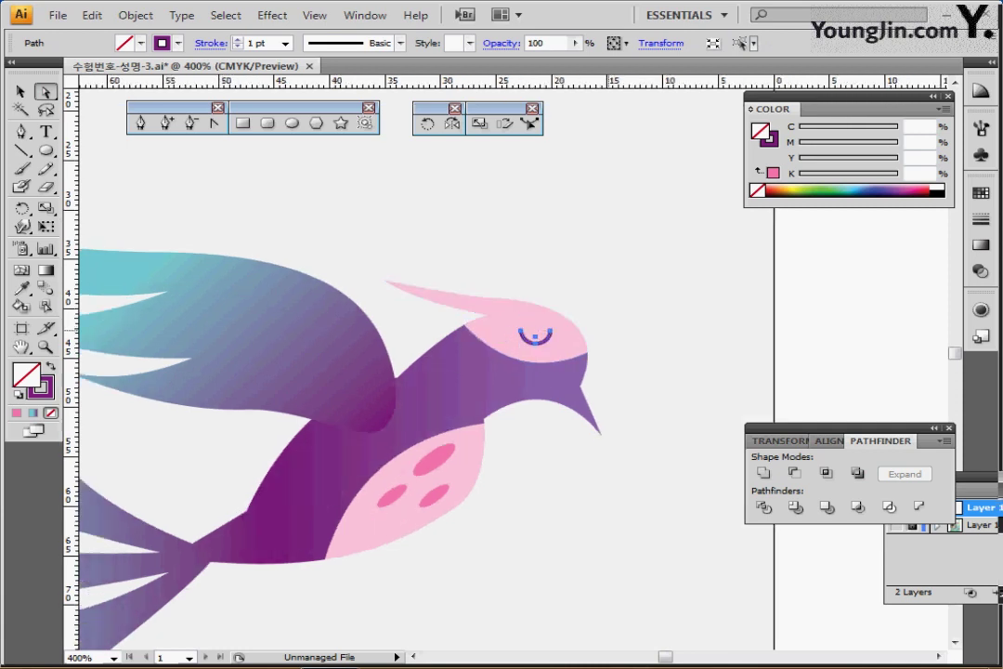
key("ctrl+shift+a")
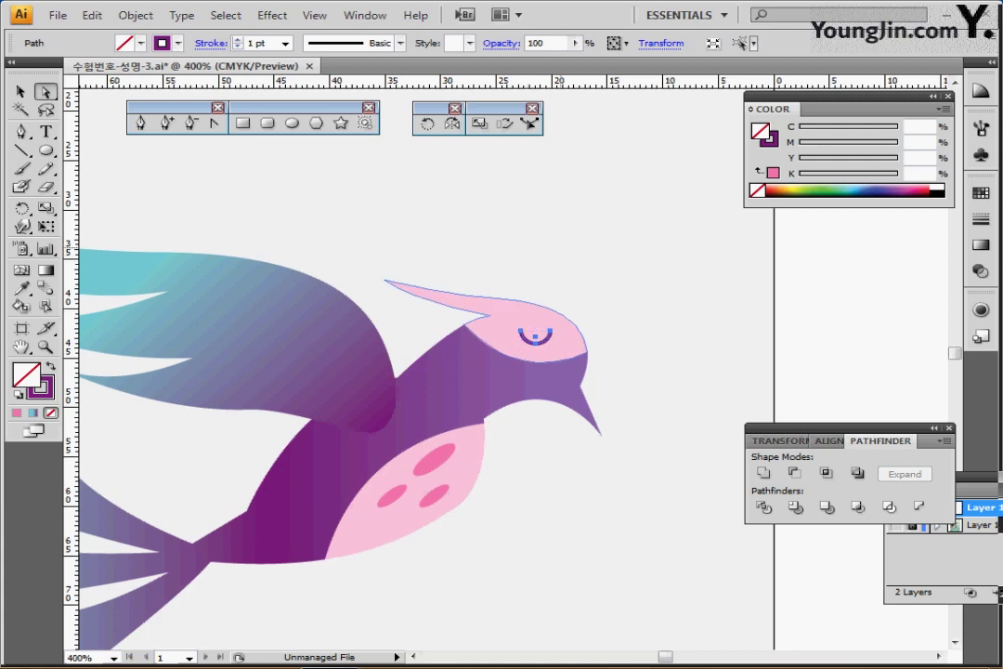
Draw a curved crest stalk with the Pen tool, rising from above the new bird's eye and bending back at its tip
left_click(533, 285, "ctrl+alt")
left_click(534, 284, "ctrl+alt")
left_click_drag(533, 285, 642, 140)
key("ctrl+shift+a")
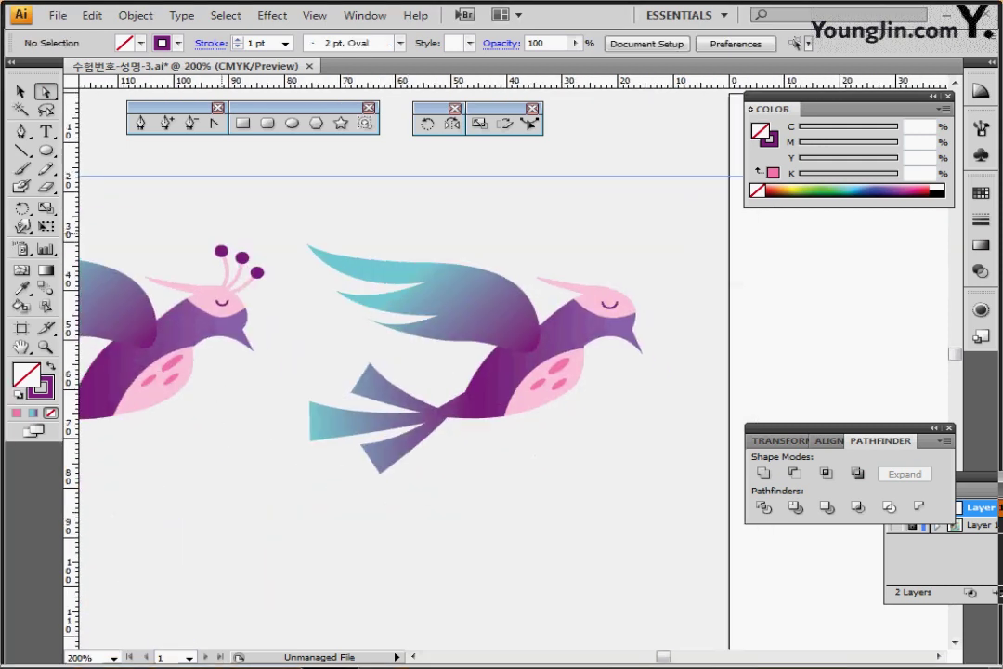
left_click(227, 276, "ctrl")
key("ctrl+shift+a")
left_click(140, 122)
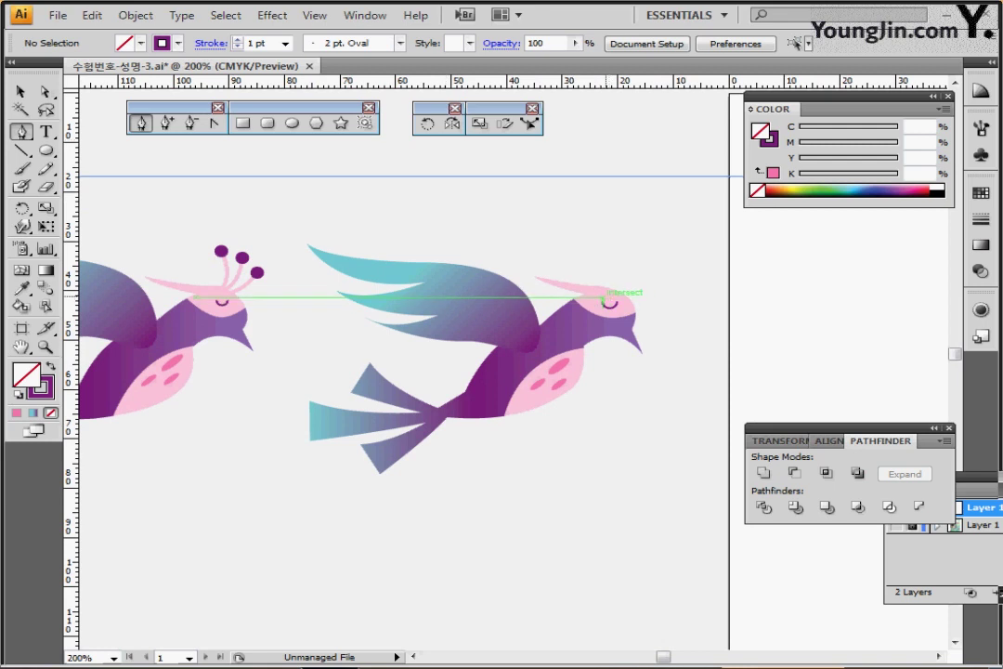
left_click(608, 295)
left_click_drag(594, 243, 624, 252)
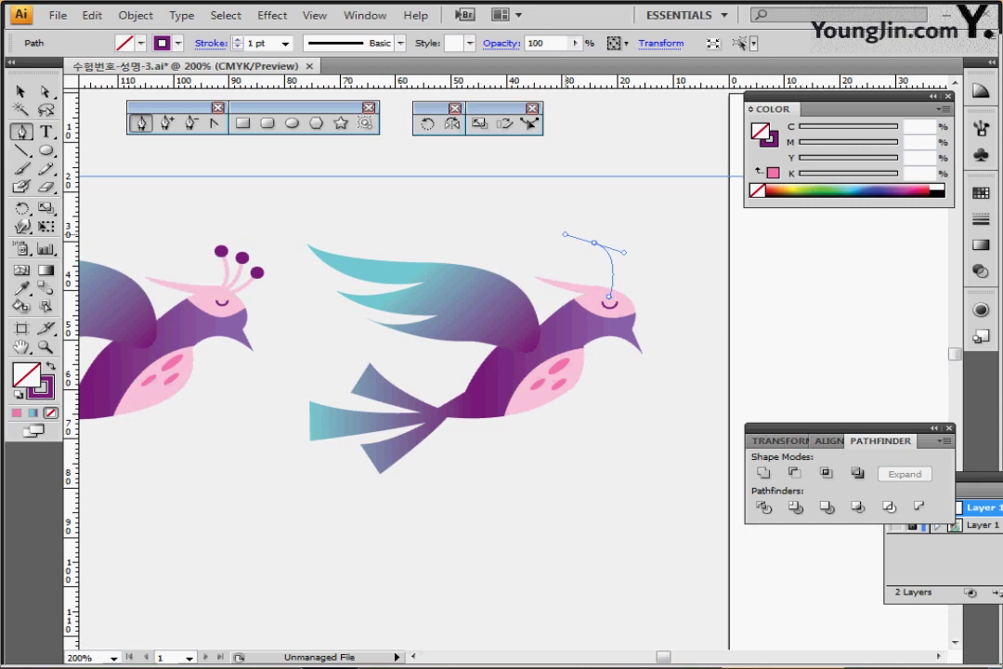
key("ctrl+z")
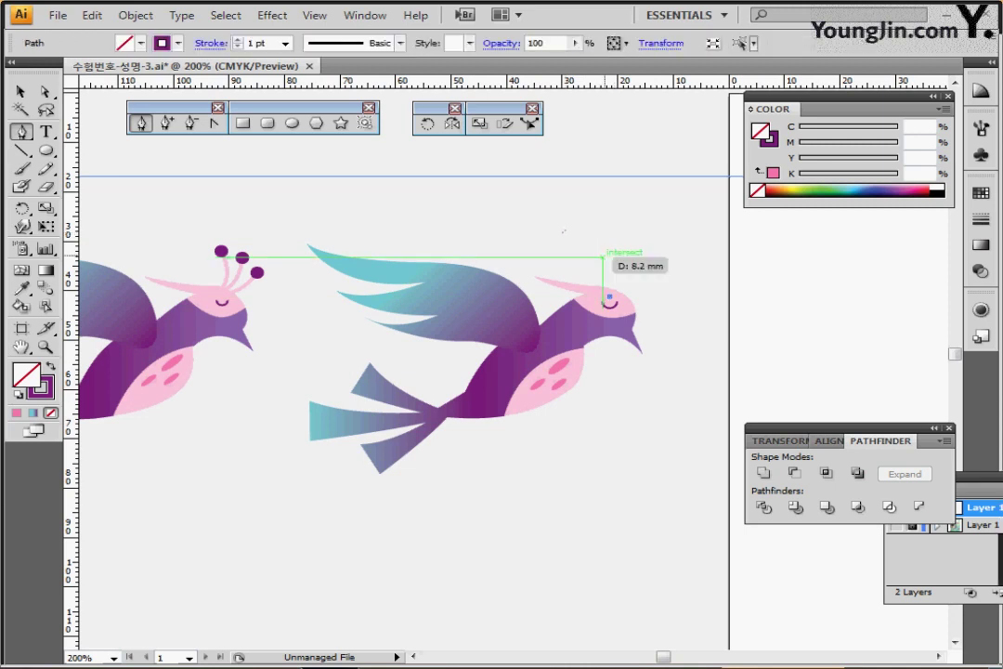
left_click_drag(604, 257, 584, 242)
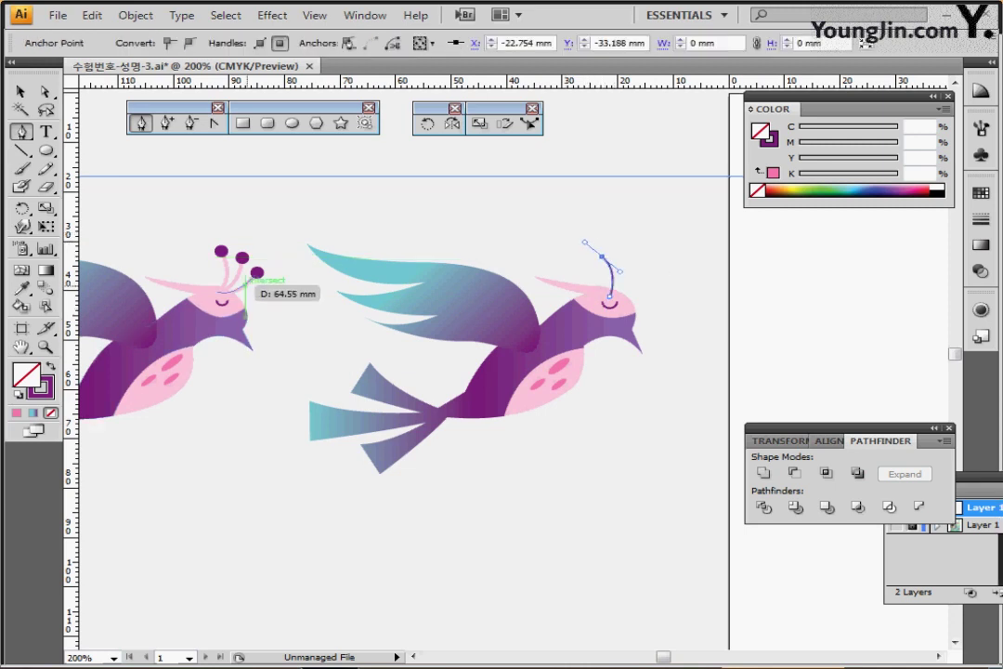
Apply the coloured bird's crest stroke (M 30%, 2 pt, no fill) to the new crest stalk
key("i")
left_click(227, 270)
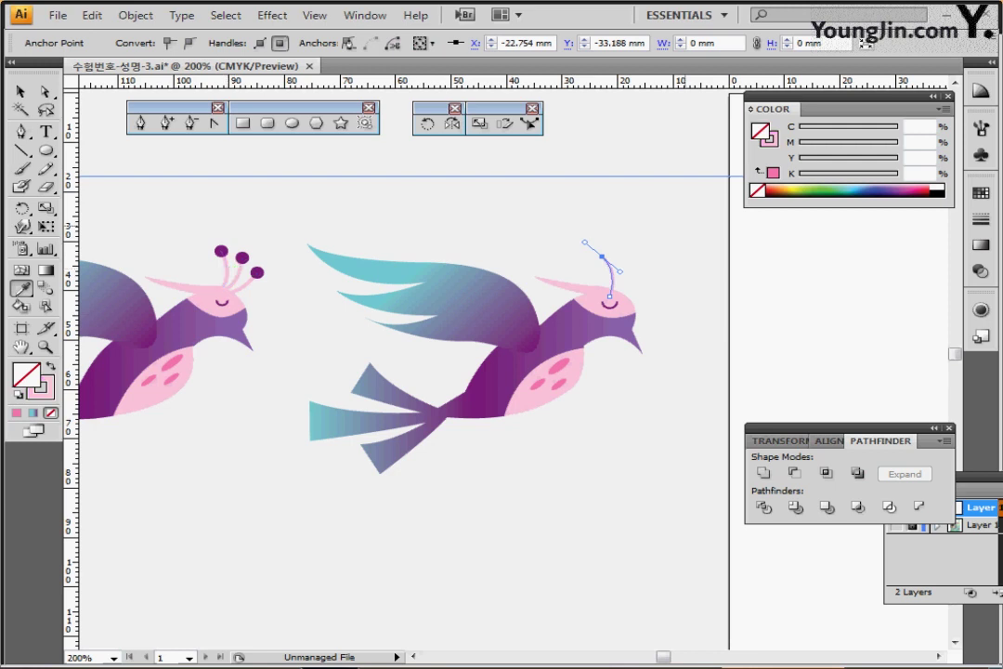
left_click(773, 141)
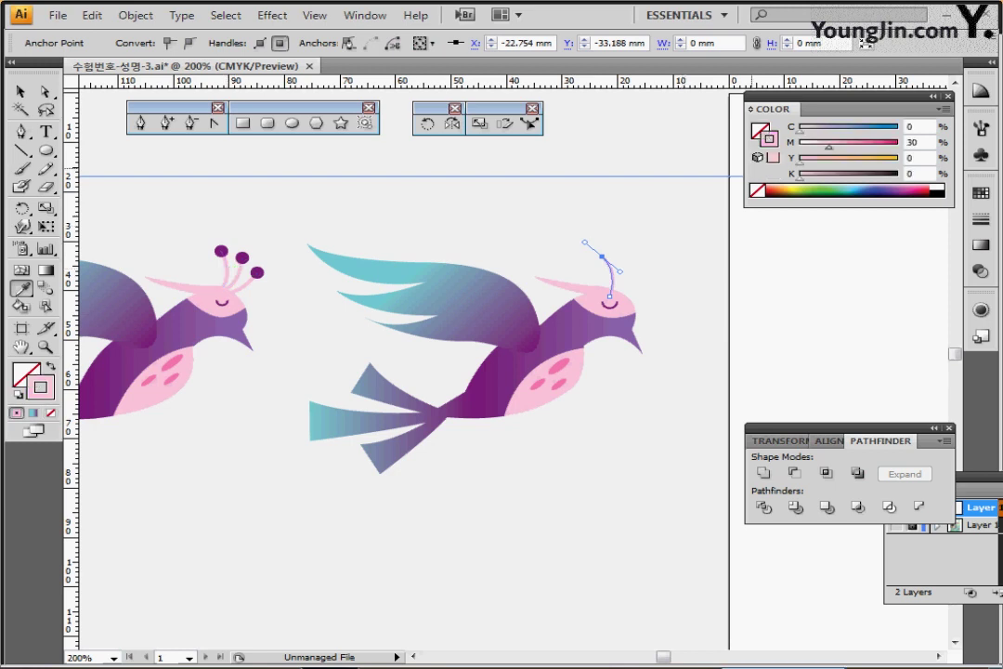
left_click(980, 219)
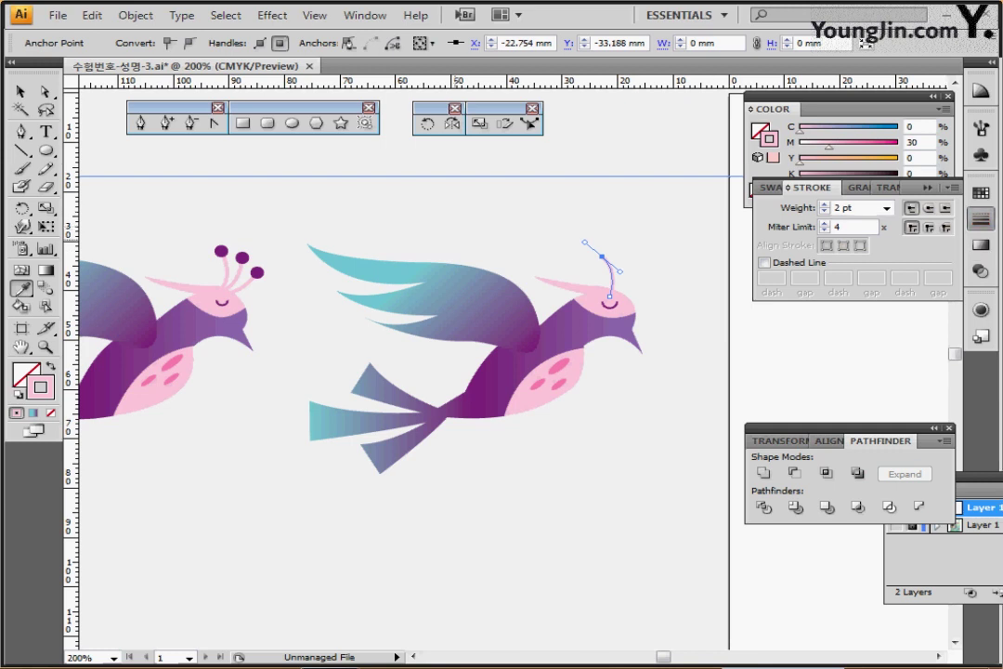
key("ctrl+shift+a")
Draw a small circle centred on the crest stalk's tip using the coloured bird's dark purple knob fill without stroke
left_click(221, 251)
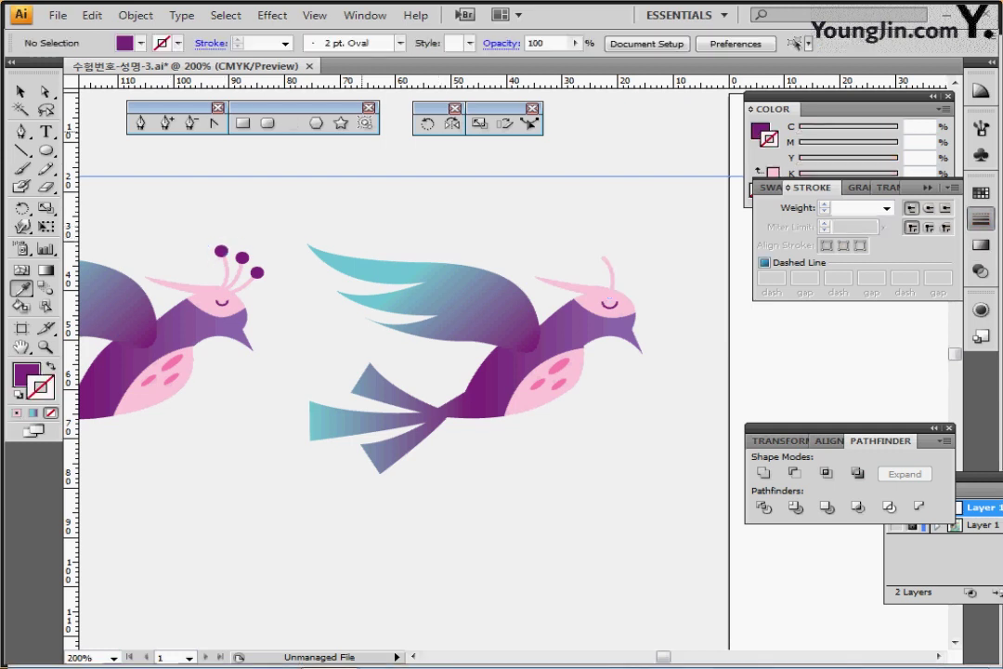
left_click(292, 123)
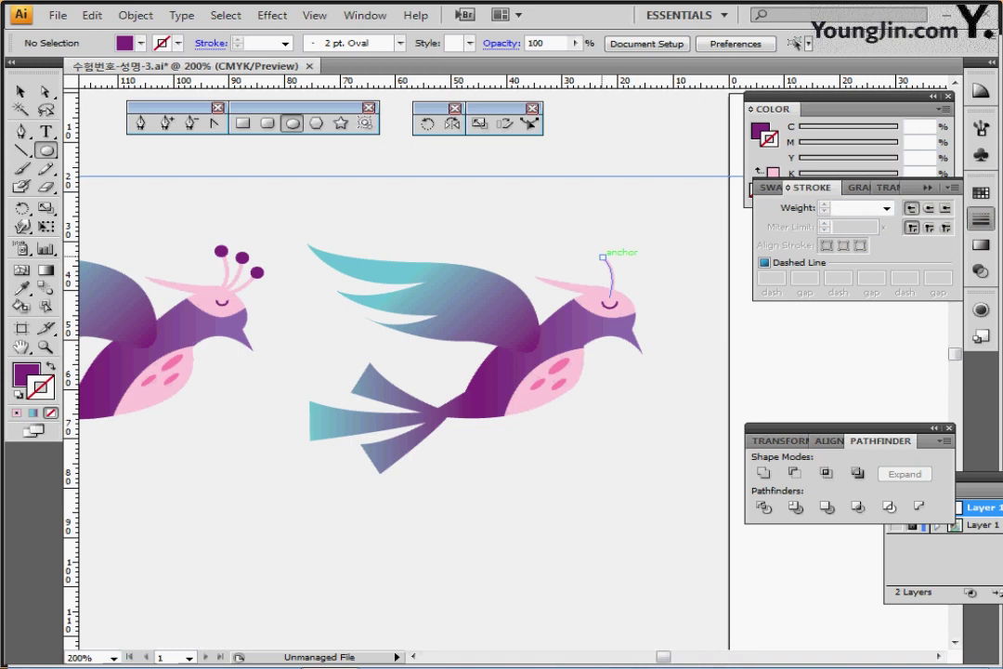
left_click_drag(602, 256, 611, 265)
key("ctrl+shift+a")
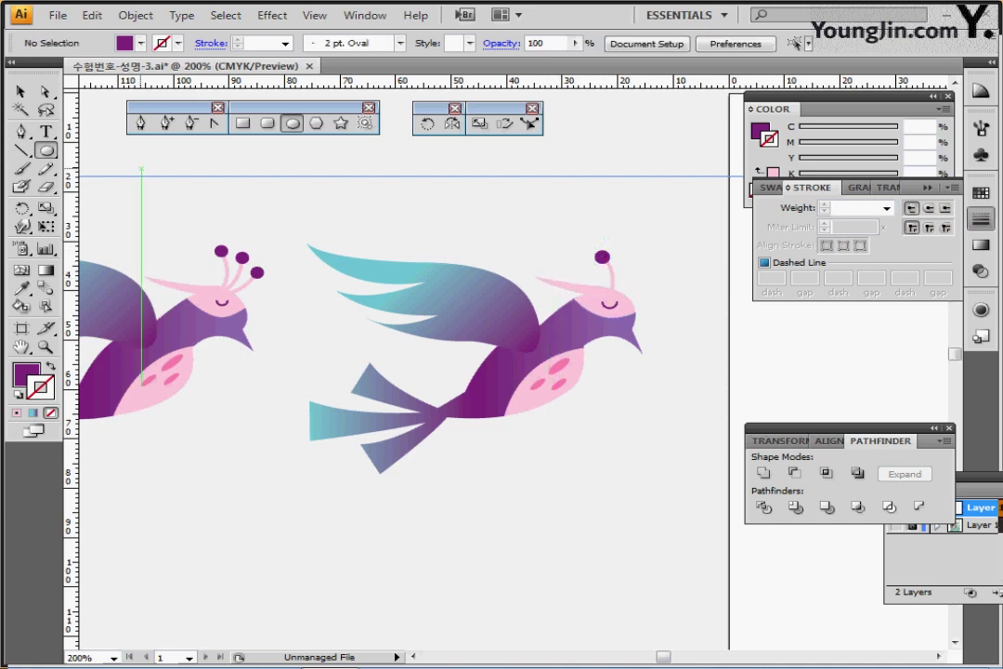
Group the crest stalk with its purple circle
left_click(19, 91)
left_click_drag(559, 202, 640, 270)
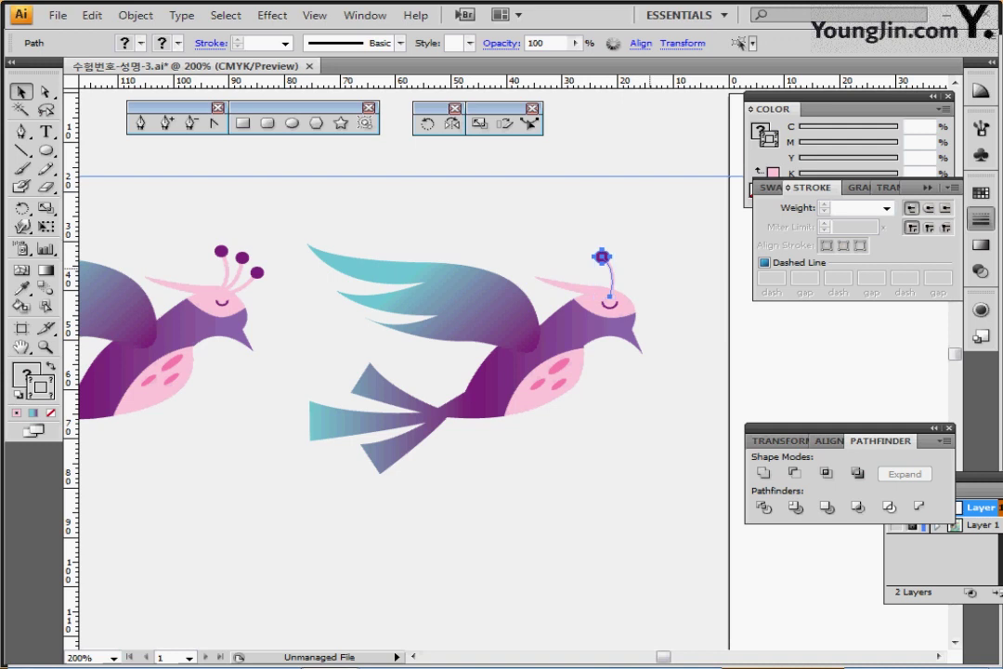
key("ctrl+g")
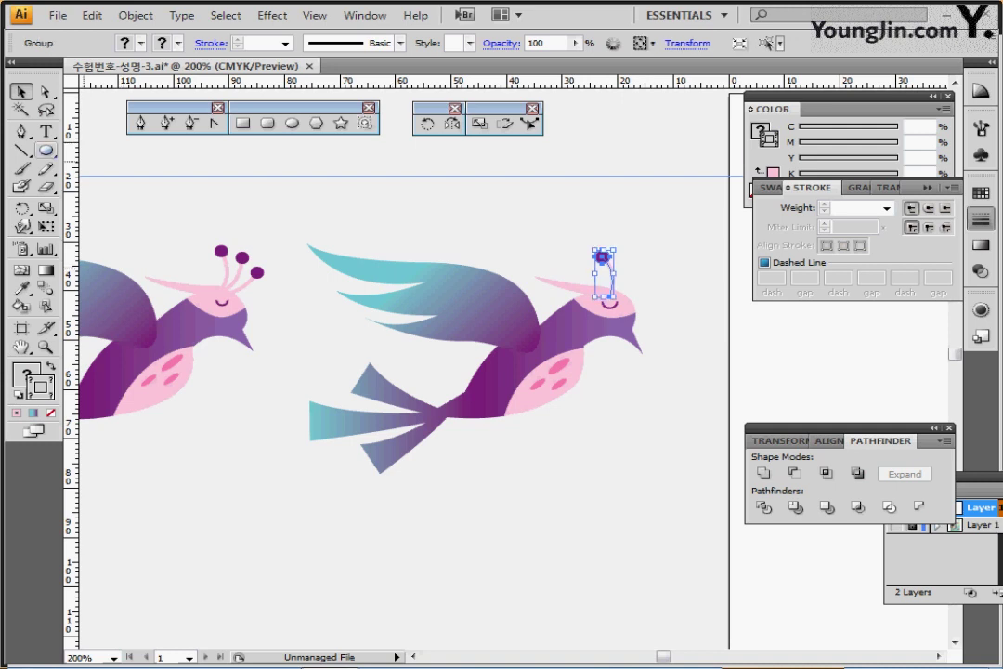
Rotate a copy of the crest group forward around the stalk's base, and repeat the transformation for a third crest feather
left_click(21, 210)
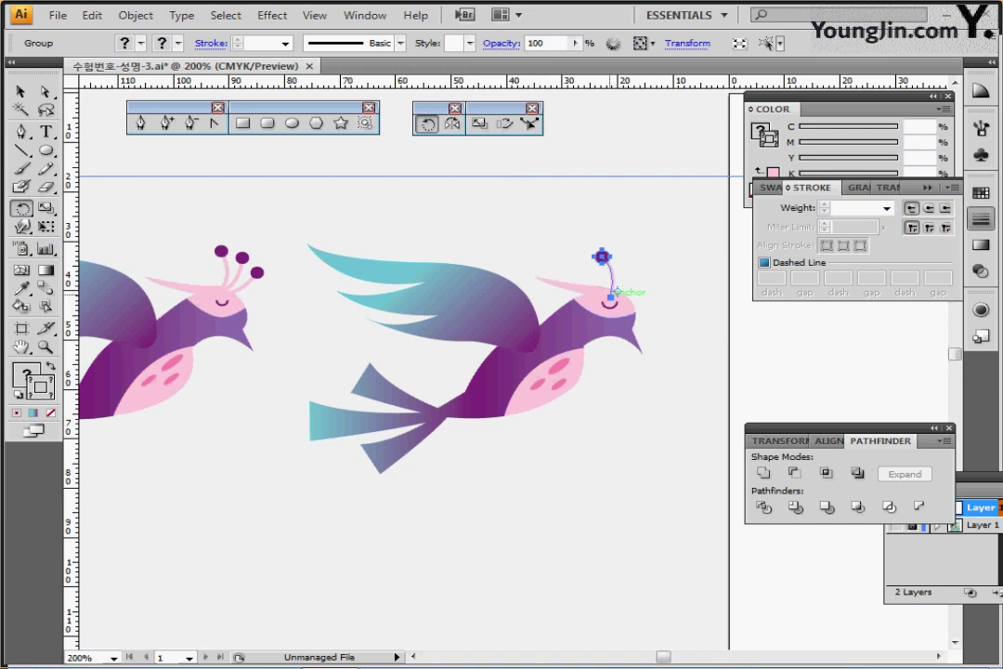
left_click_drag(601, 257, 669, 234)
key("ctrl+d")
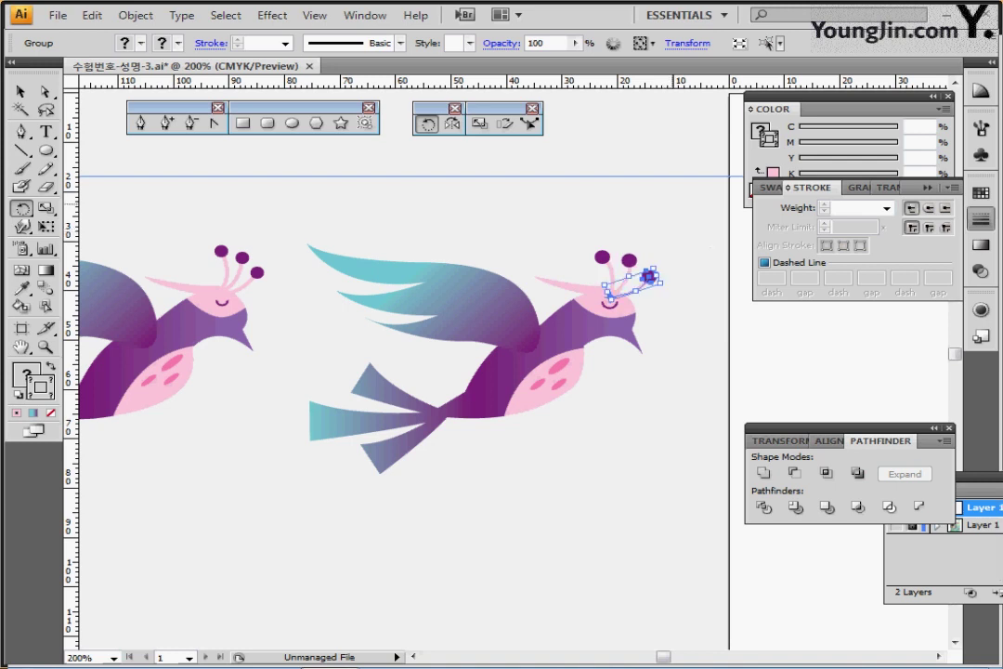
key("ctrl+shift+a")
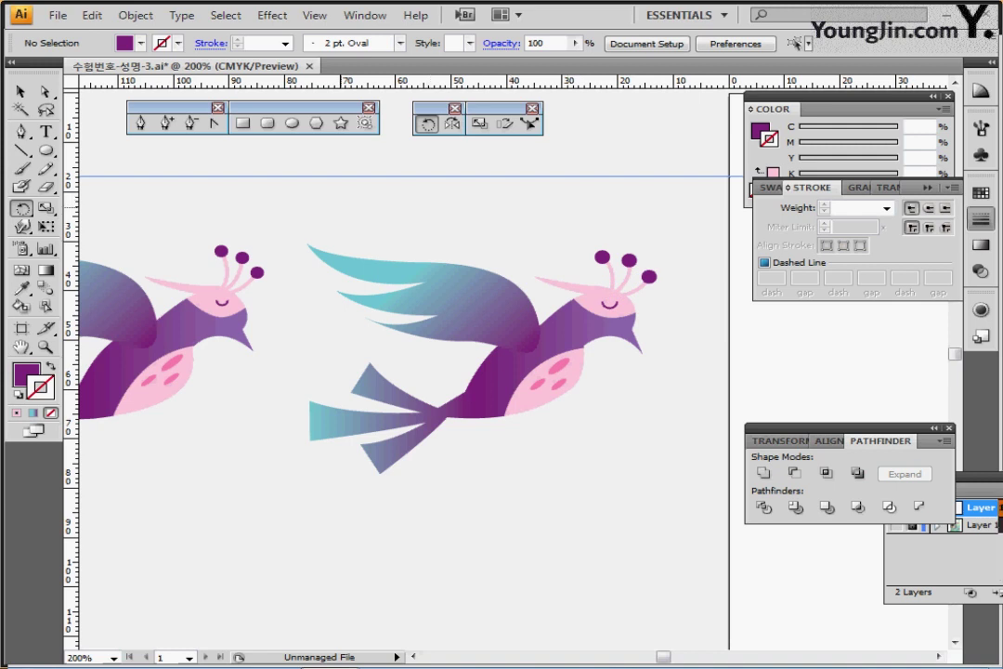
Save the whole finished bird as a new Graphic symbol named 새
left_click_drag(329, 199, 676, 465)
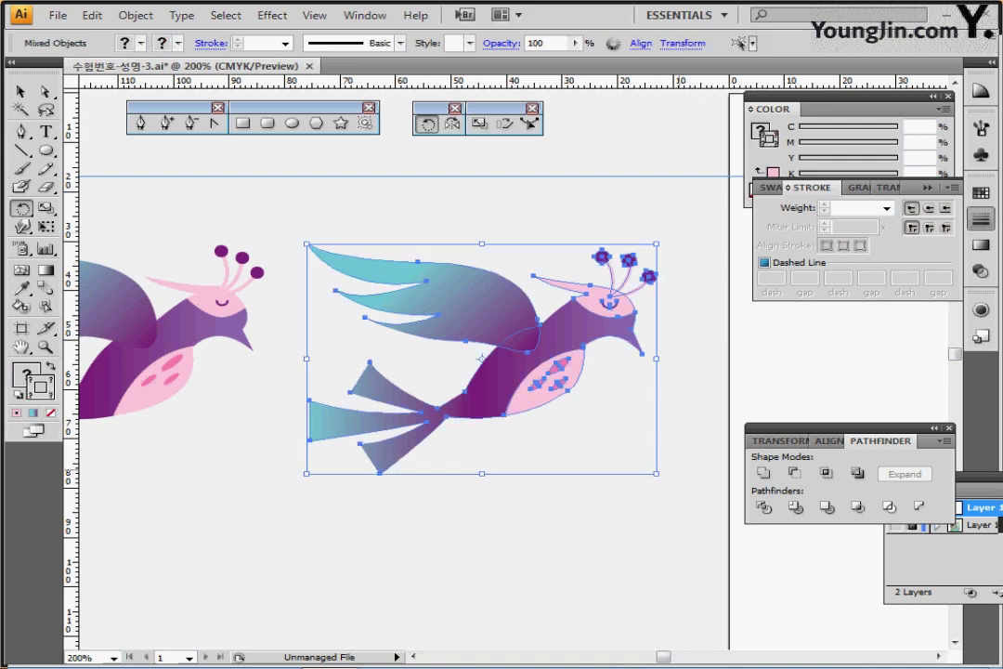
left_click(981, 219)
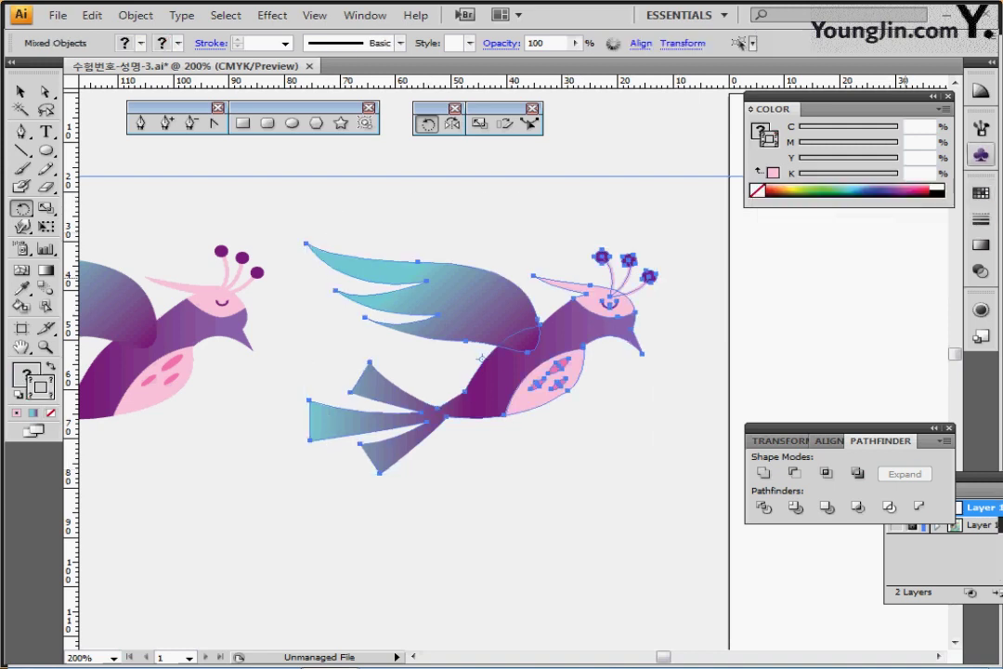
left_click(981, 155)
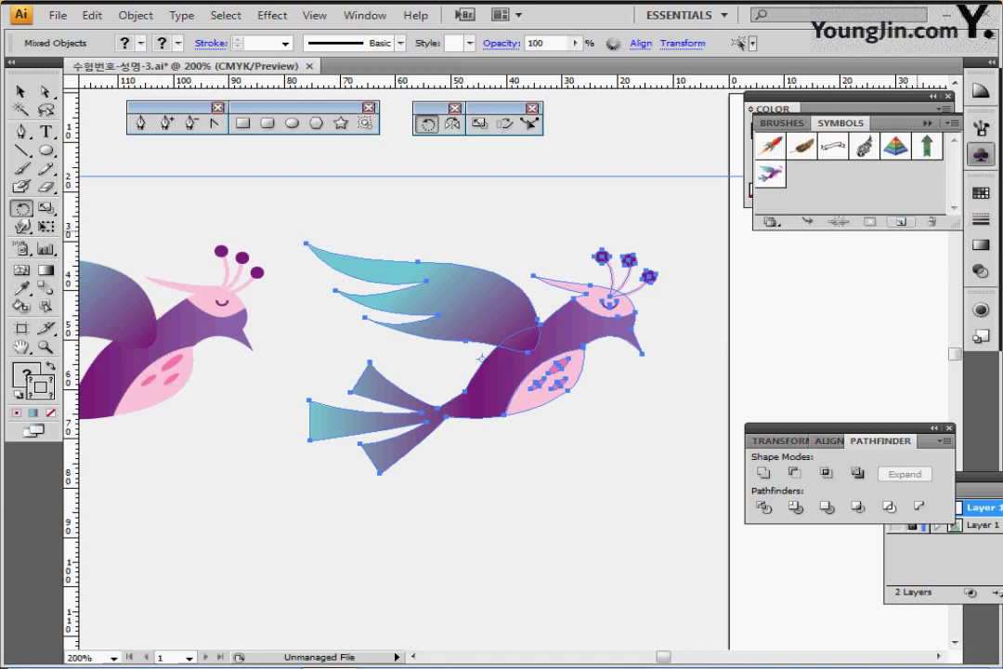
key("F8")
left_click(397, 330)
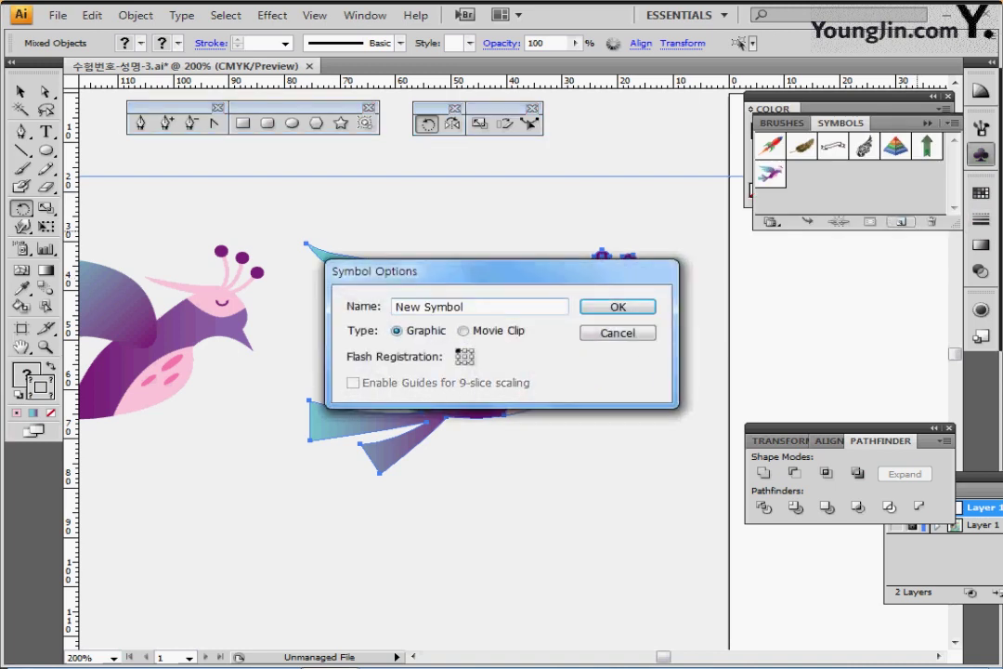
left_click_drag(467, 307, 393, 306)
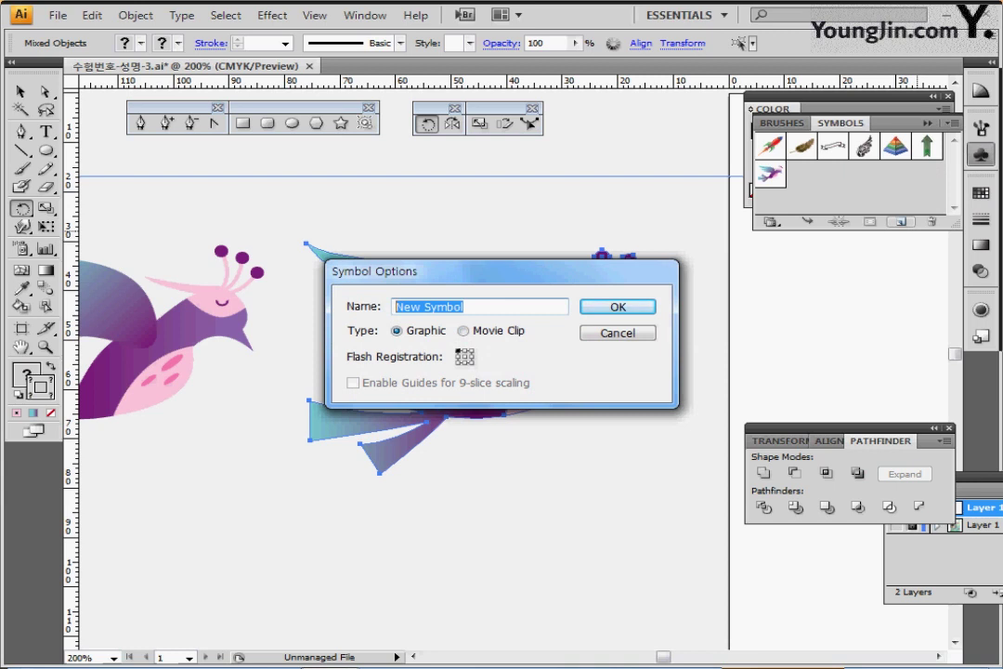
type("ㅅ")
key("Return")
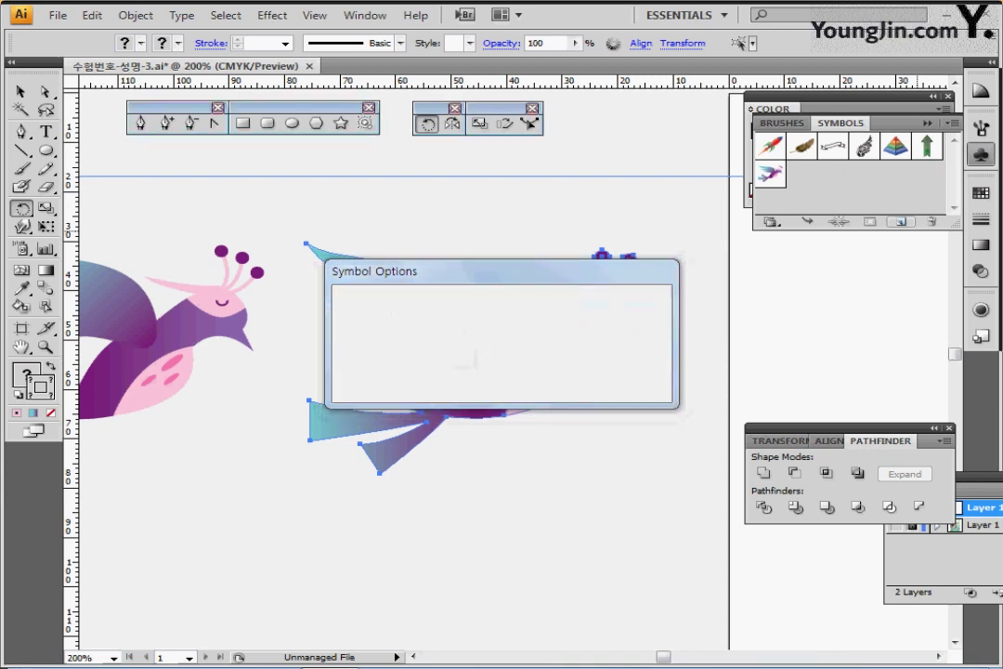
Delete the reference bird, its colour swatches and the new bird symbol instance beside the artboard
key("ctrl+equal")
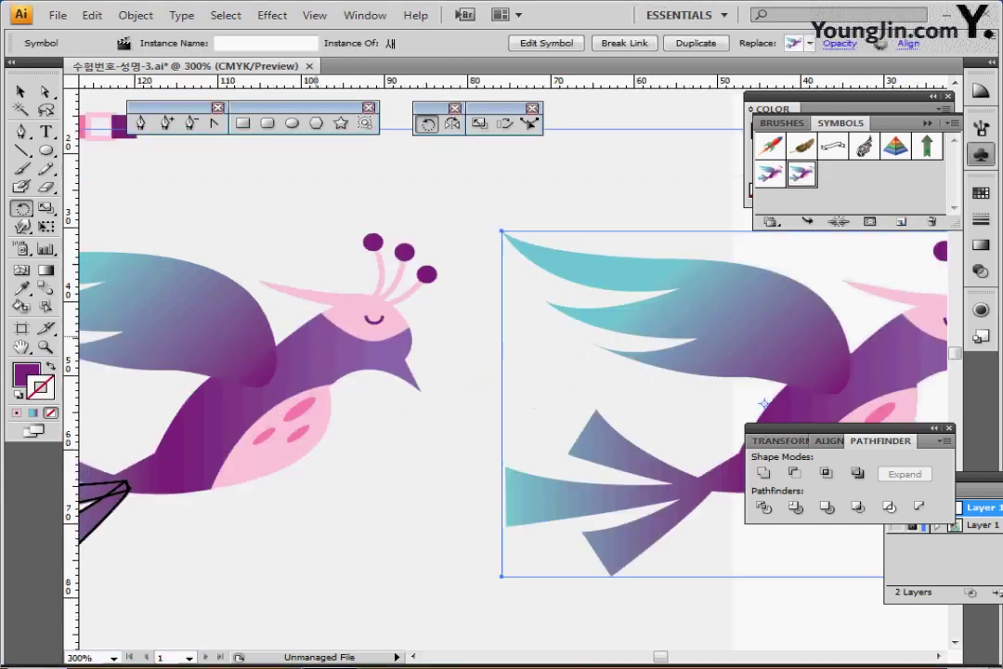
key("ctrl+equal")
key("ctrl+equal")
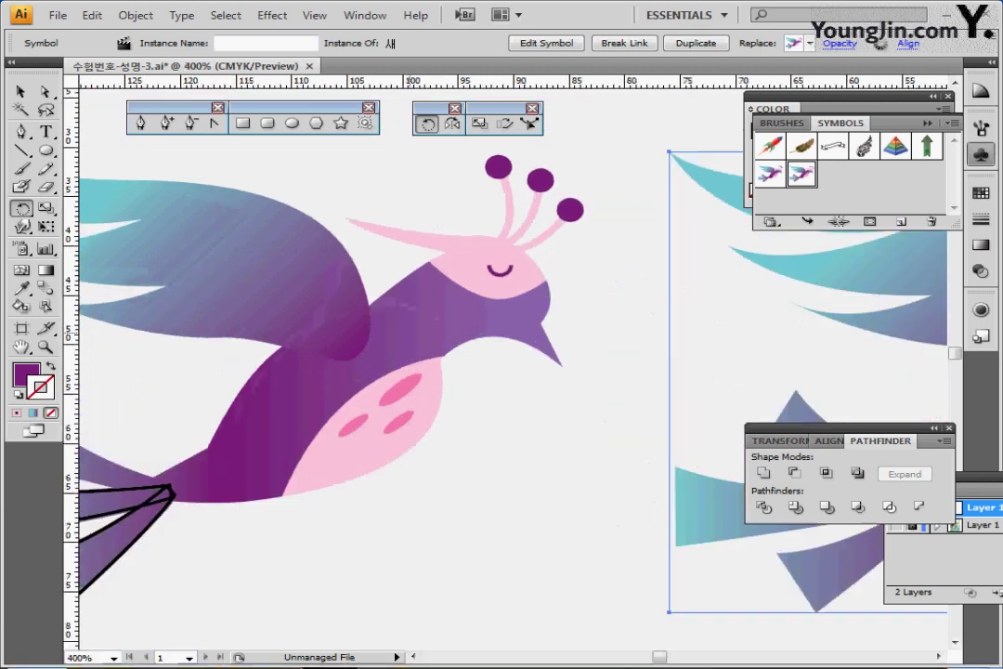
key("ctrl+minus")
key("ctrl+minus")
key("ctrl+minus")
key("ctrl+minus")
key("ctrl+minus")
left_click_drag(425, 307, 202, 214)
key("ctrl+a")
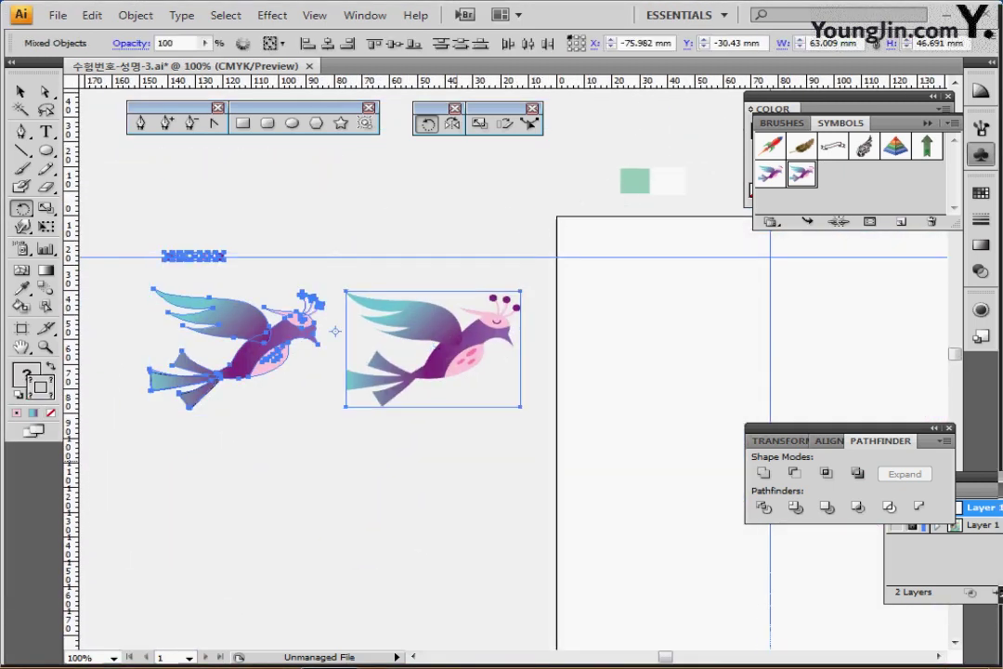
key("Delete")
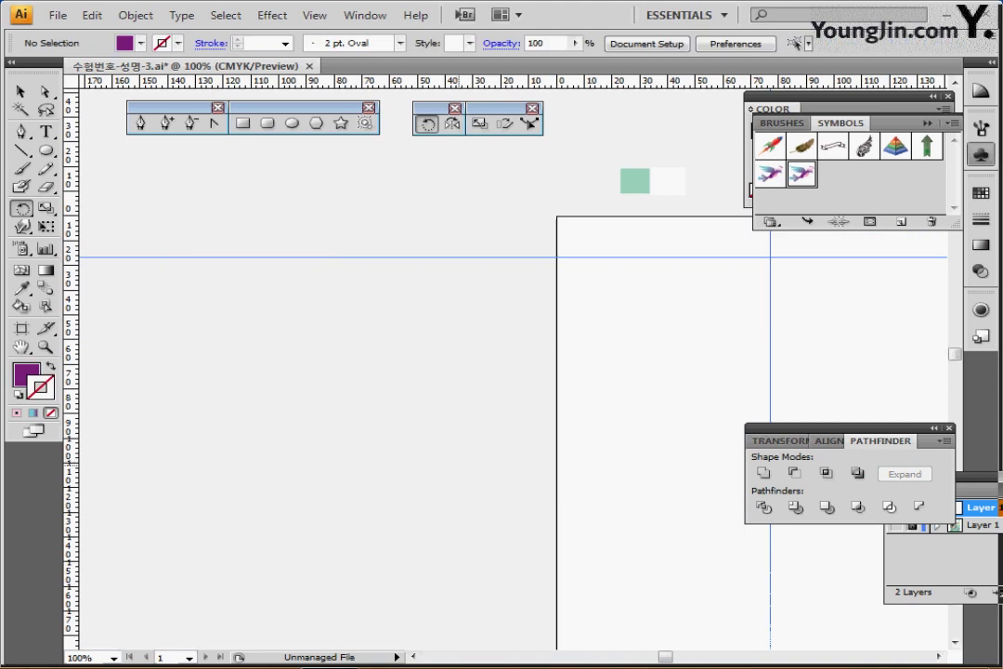
Draw a 210 × 297 mm rectangle from the artboard's upper-left corner, filled with the mint green swatch colour and without stroke
key("ctrl+minus")
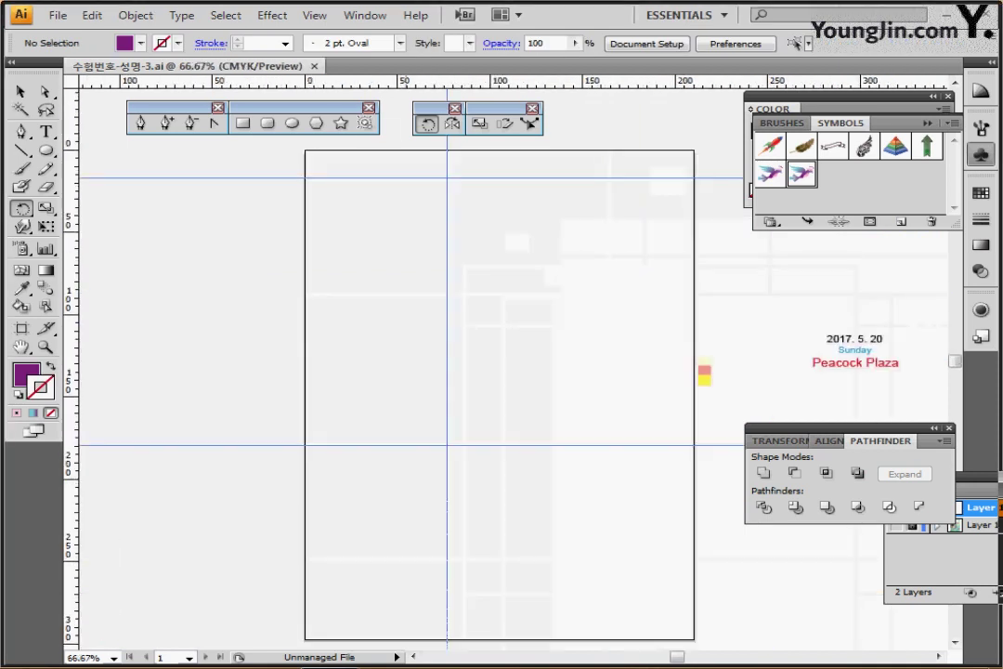
left_click_drag(417, 226, 440, 229)
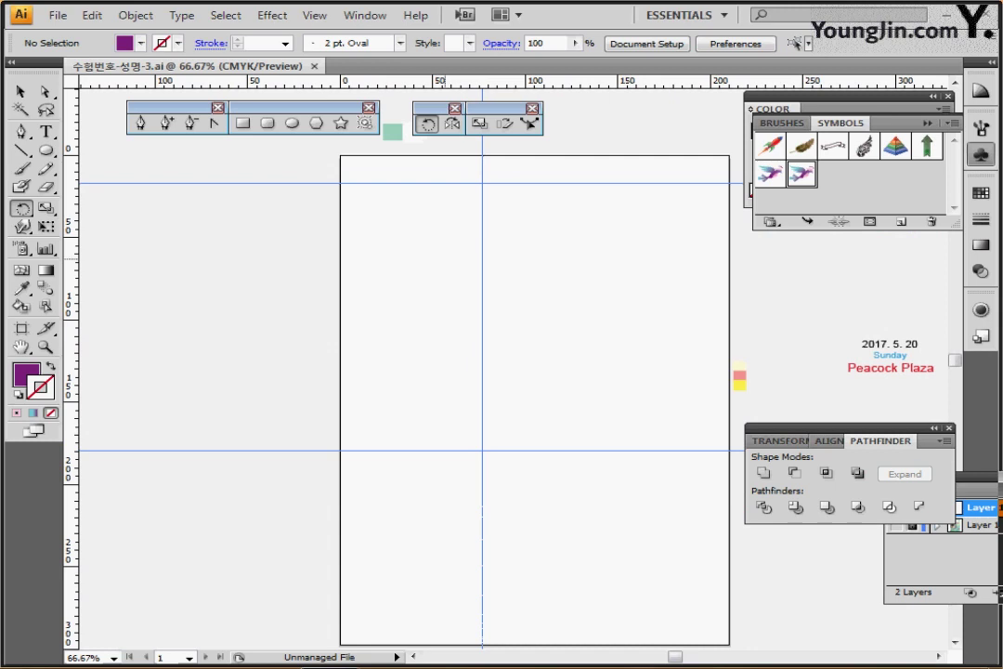
left_click(242, 123)
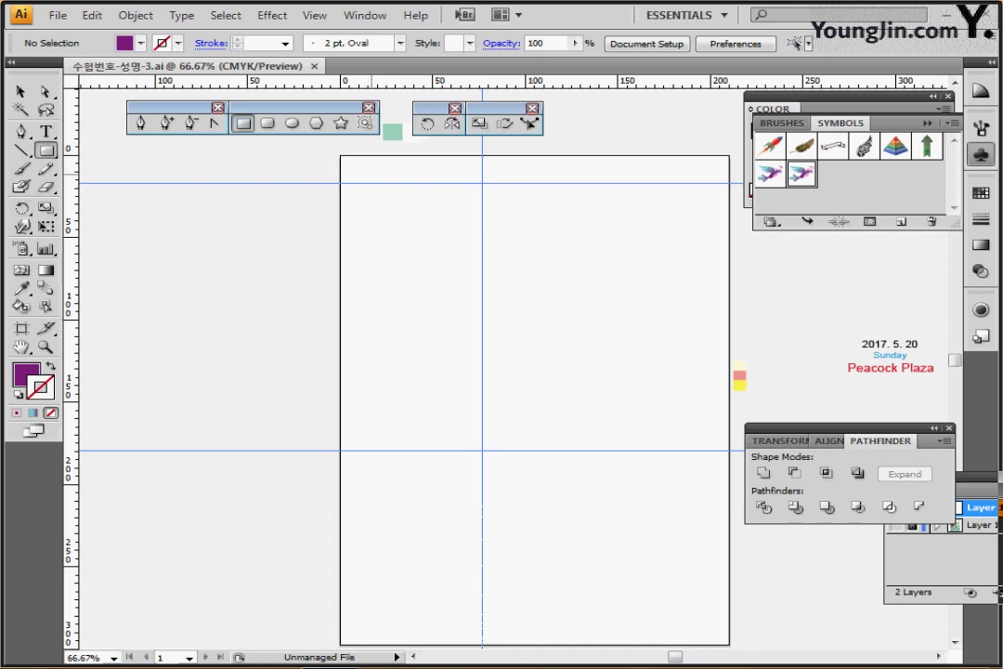
left_click(392, 132, "ctrl")
left_click(981, 155)
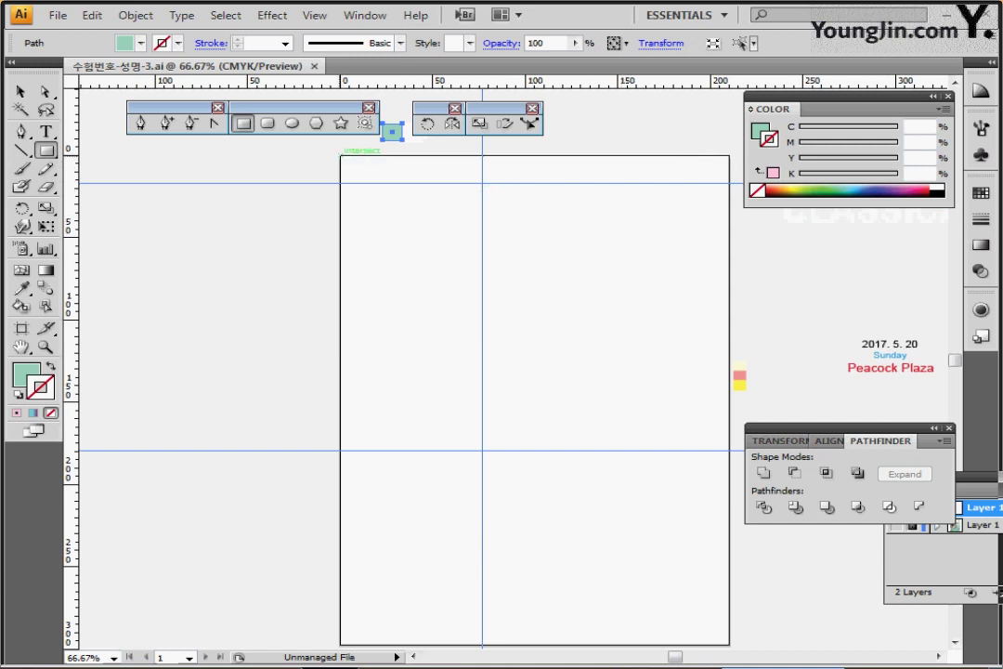
left_click(340, 155)
type("21")
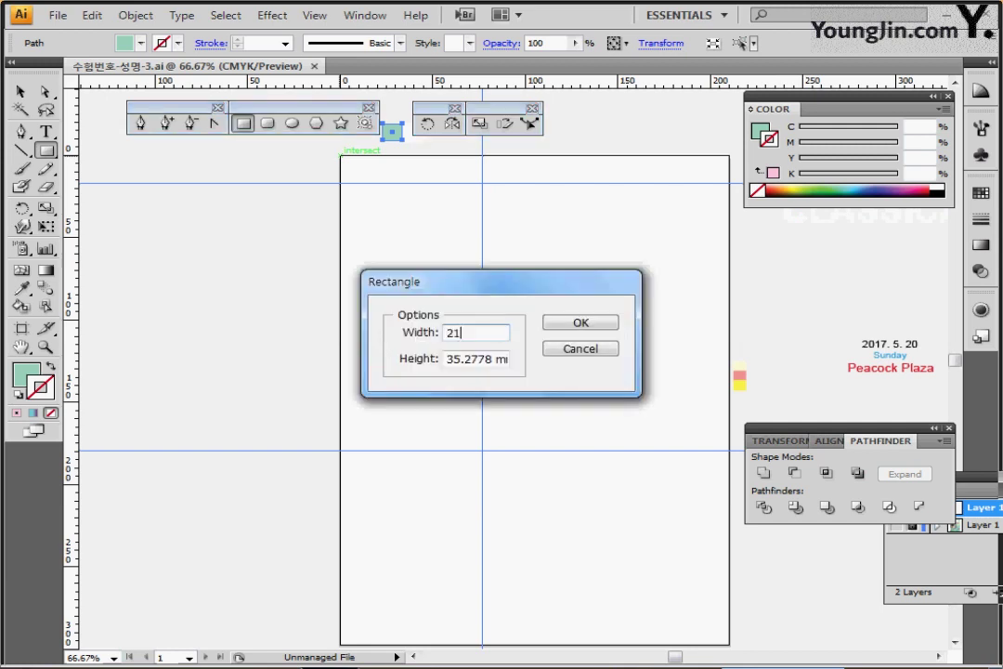
key("Tab")
type("29")
key("Tab")
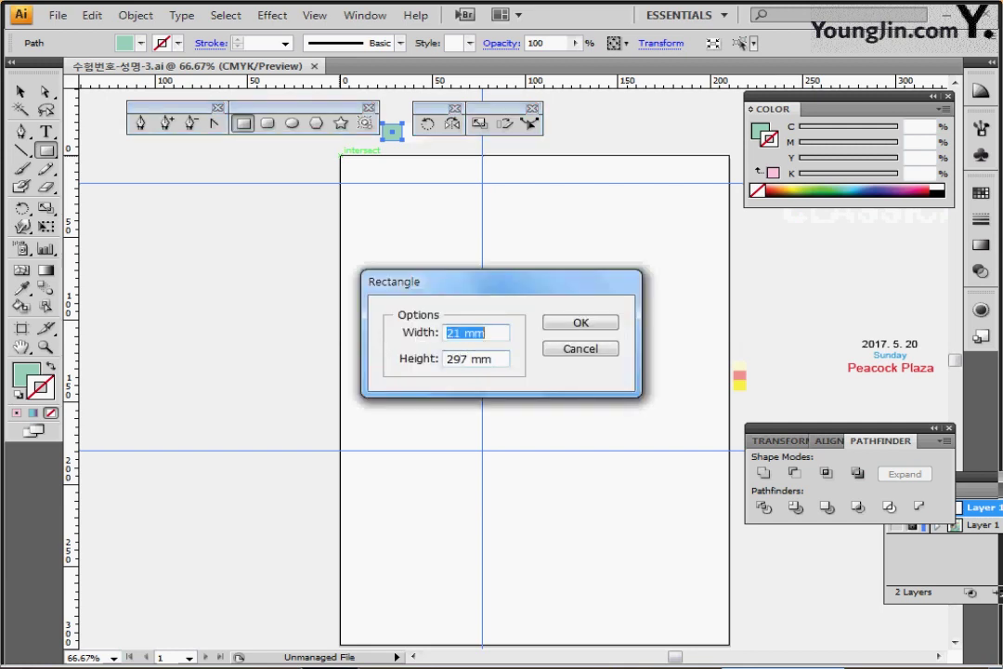
type("210")
key("Tab")
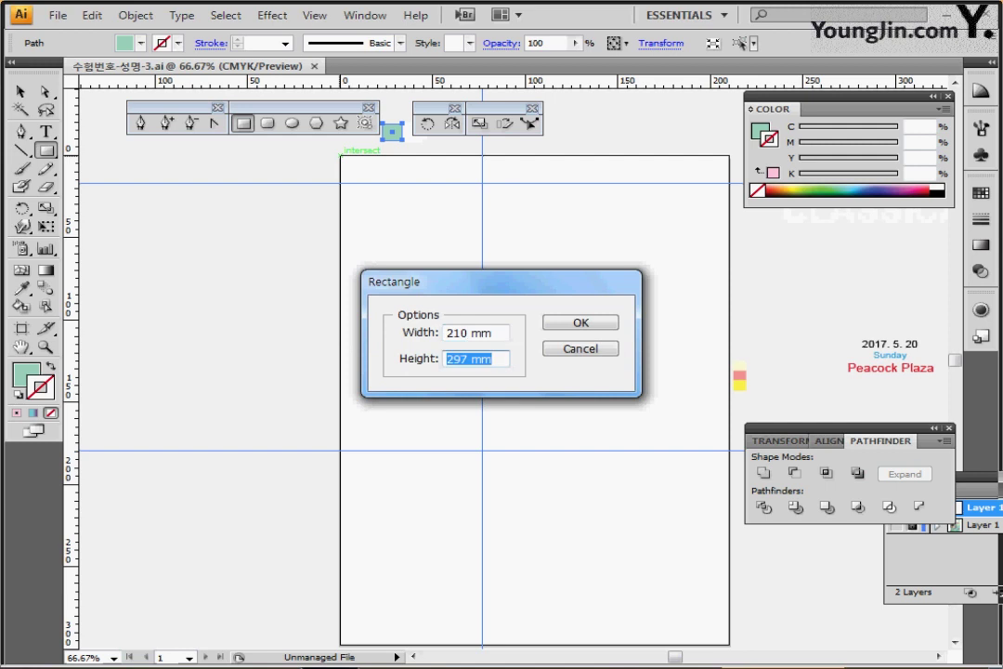
key("Return")
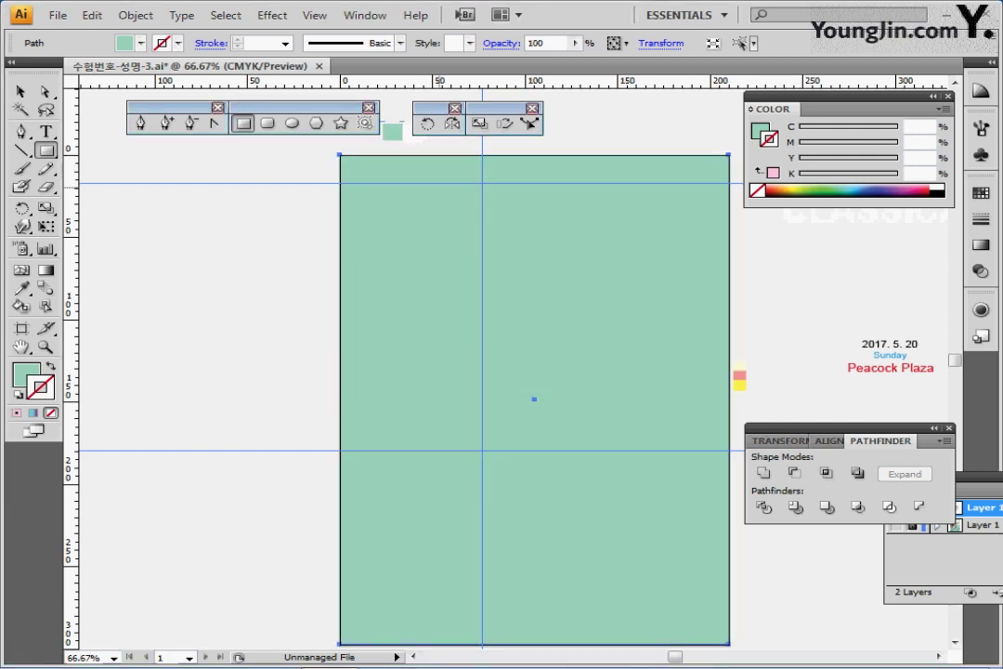
Add gradient mesh points to the green rectangle at about X 168, Y -36 mm and X 46, Y -94 mm
key("g")
key("u")
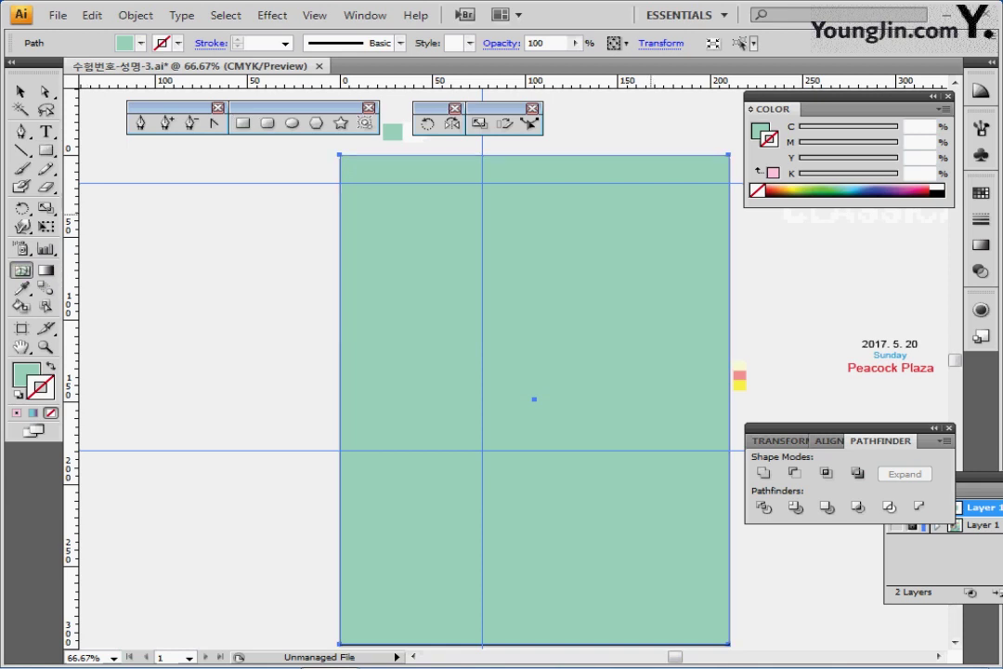
left_click(650, 213)
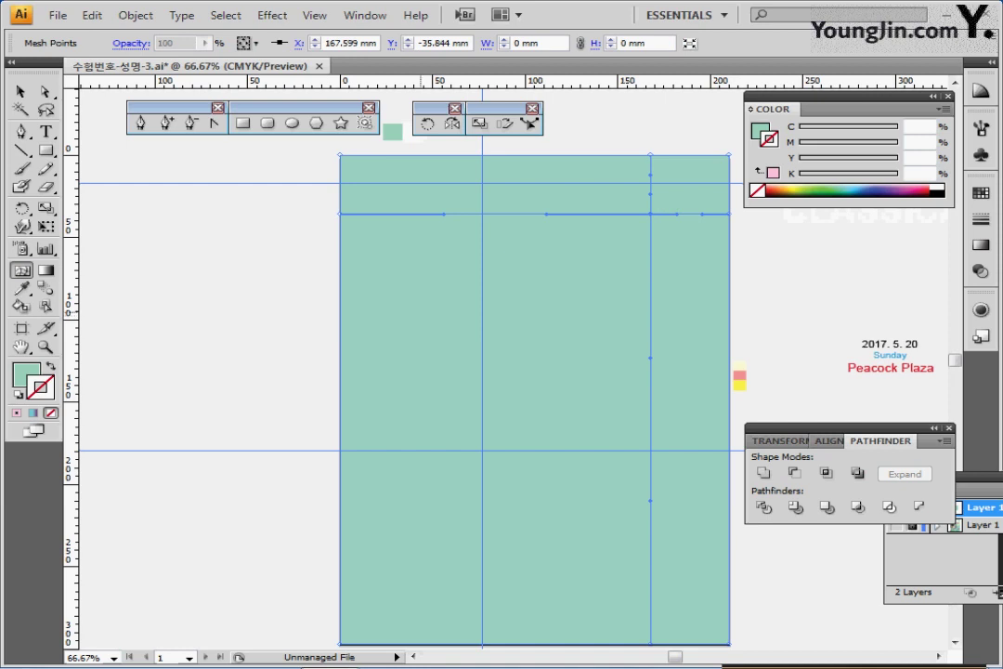
left_click(426, 310)
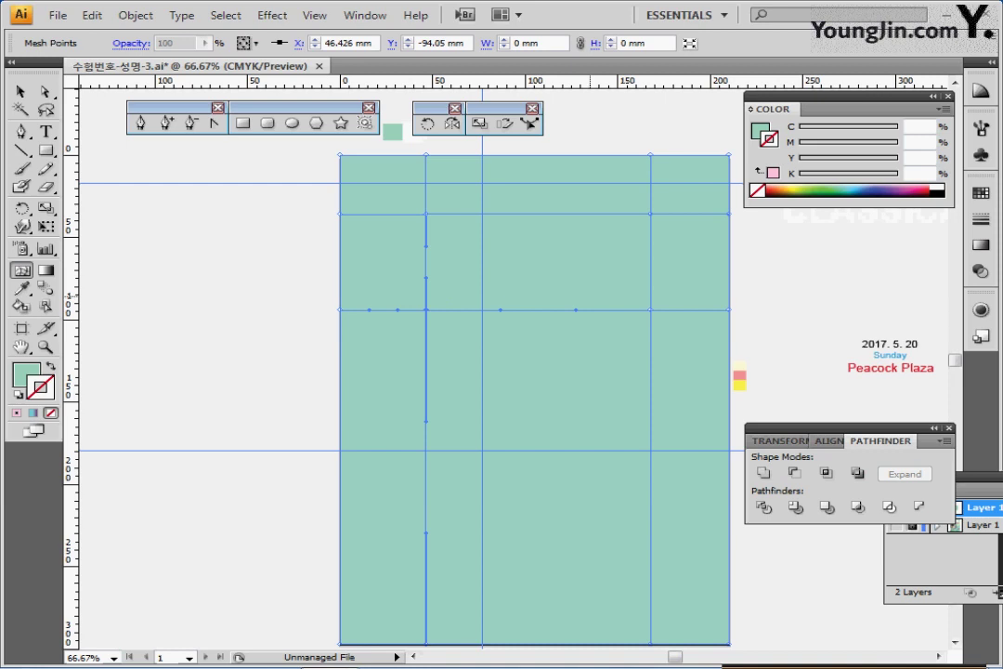
Colour the mesh point near the rectangle's left side white and bend its horizontal mesh line upward toward the right
key("x")
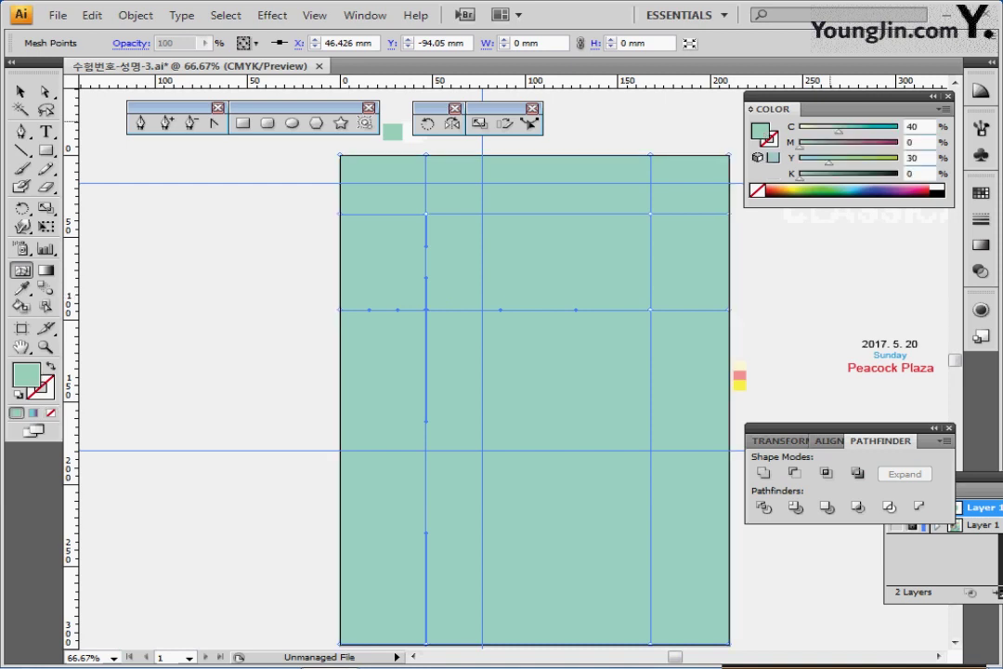
left_click(938, 187)
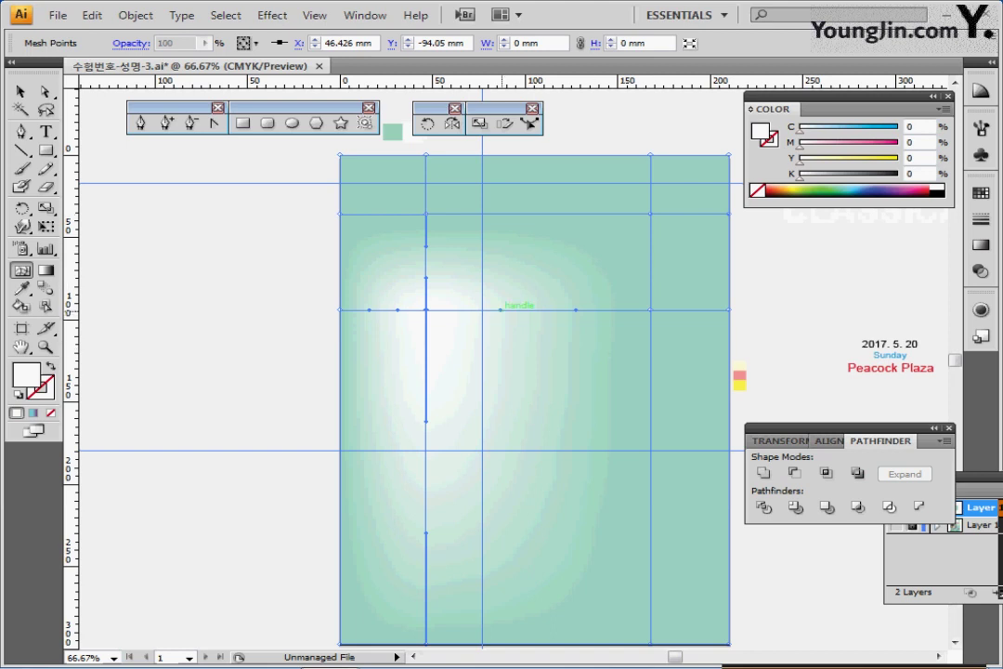
left_click_drag(502, 309, 511, 220)
Colour the upper-right mesh point white, bend its vertical mesh line outward below the point, and save the document
left_click(651, 214)
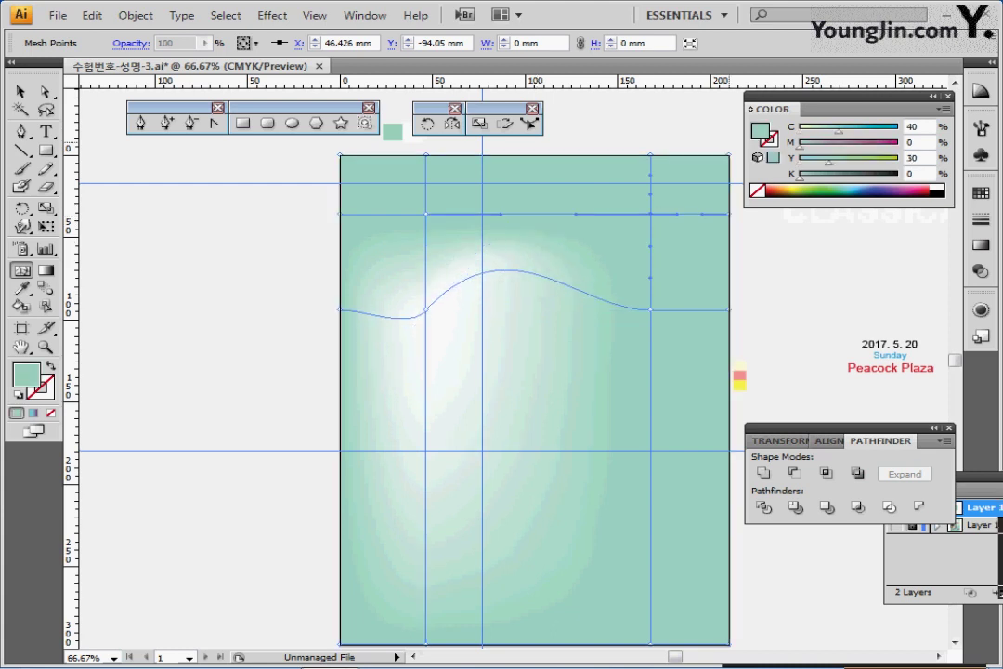
left_click(938, 186)
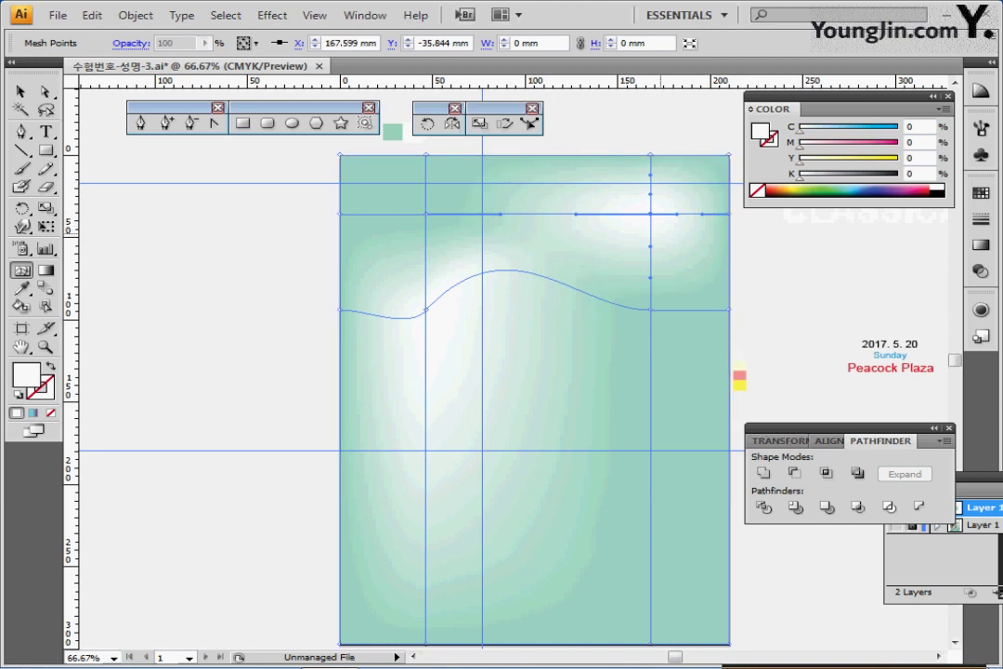
left_click_drag(650, 246, 690, 267)
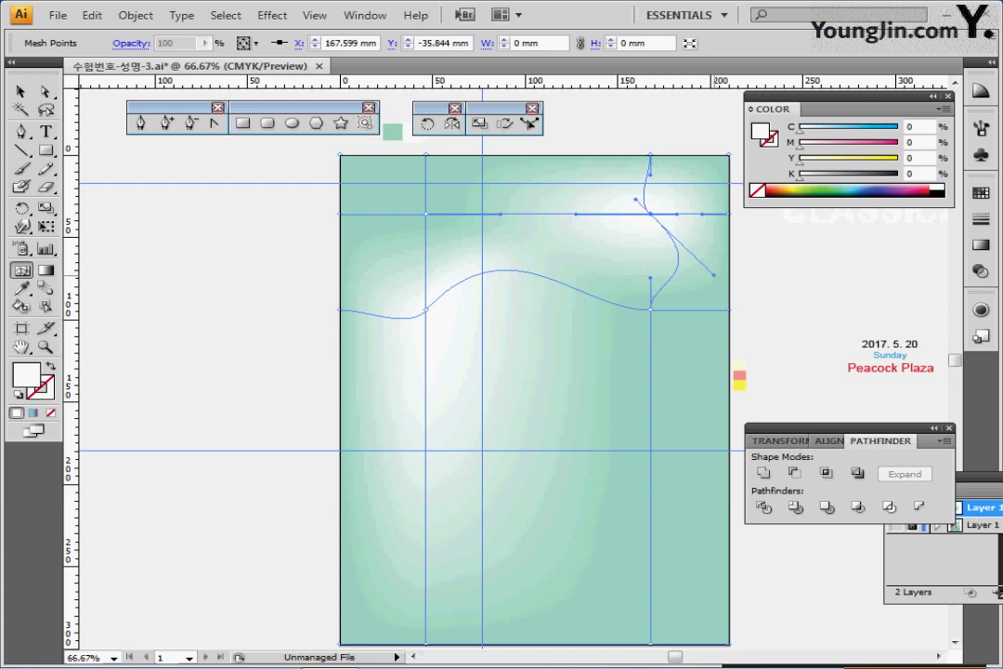
left_click_drag(690, 268, 713, 273)
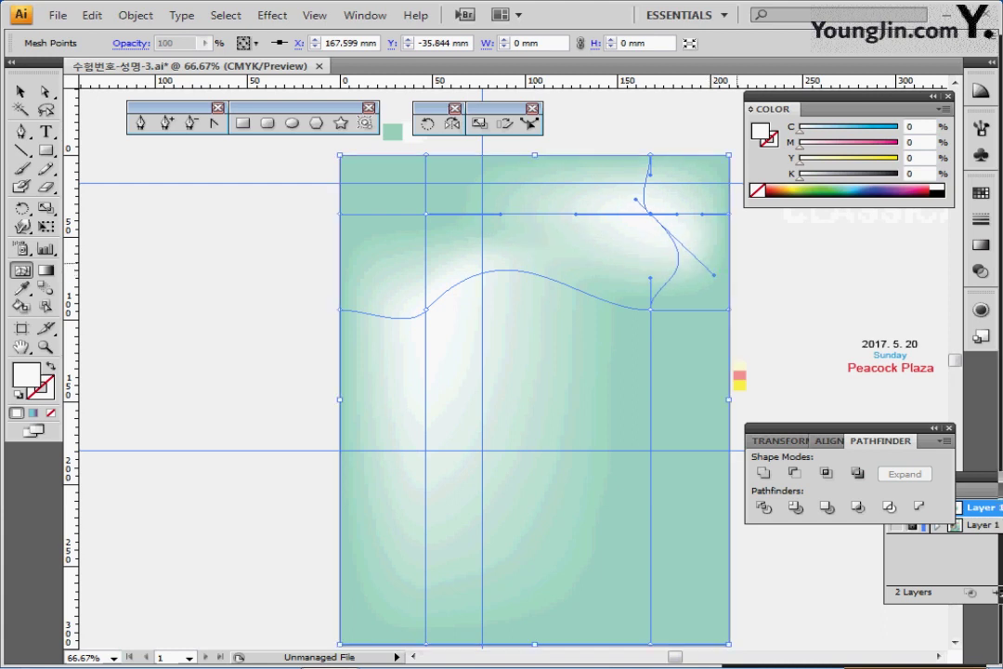
key("ctrl+s")
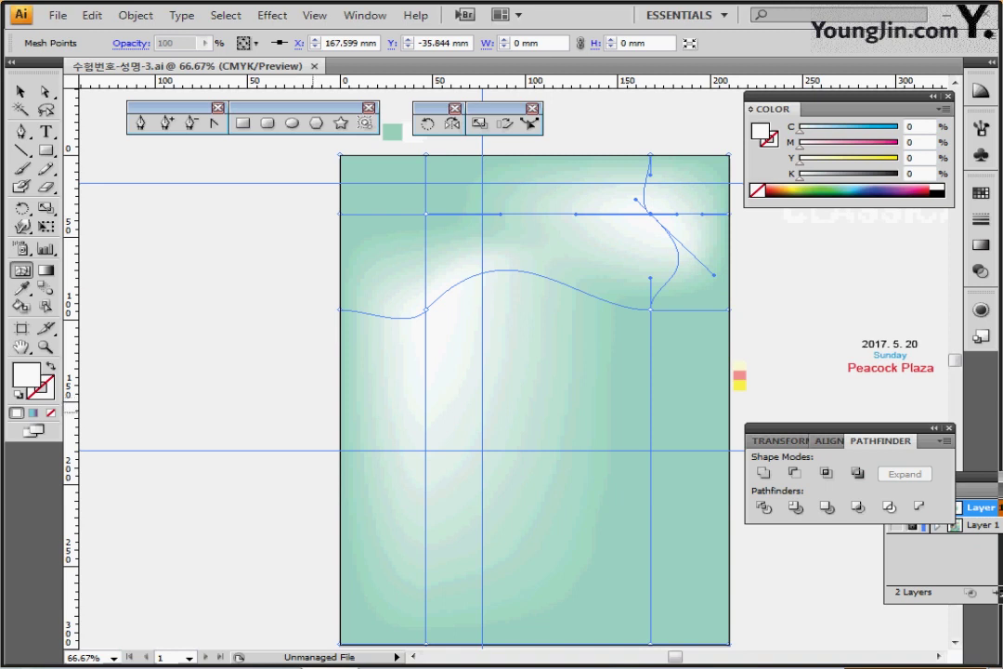
Draw a 140 × 140 mm circle between the reference record and the artboard, using the grey-to-black gradient swatch without stroke
left_click_drag(318, 428, 386, 411)
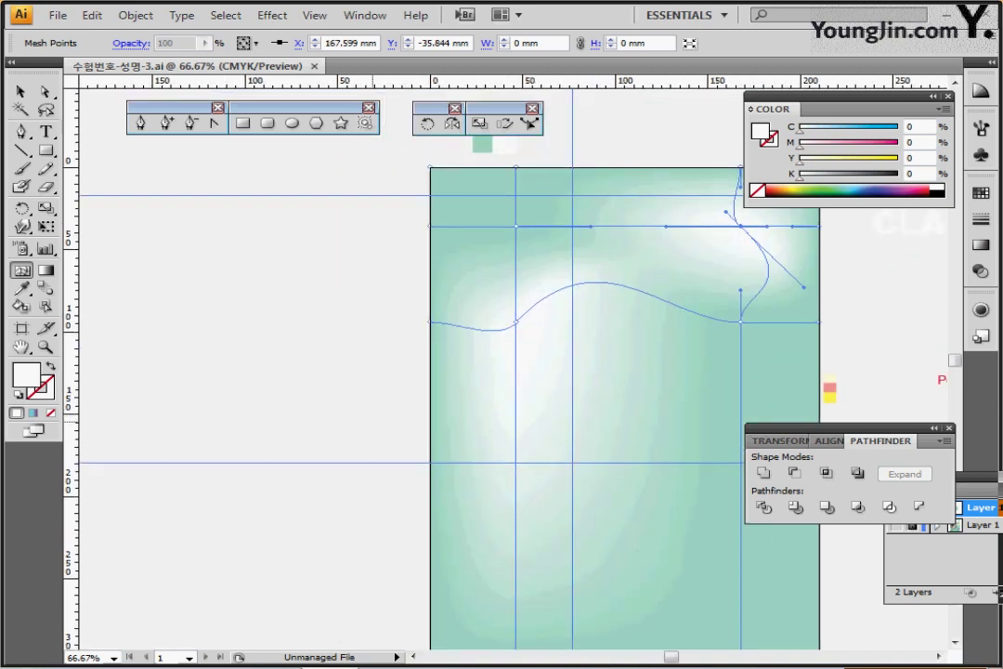
key("ctrl+shift+a")
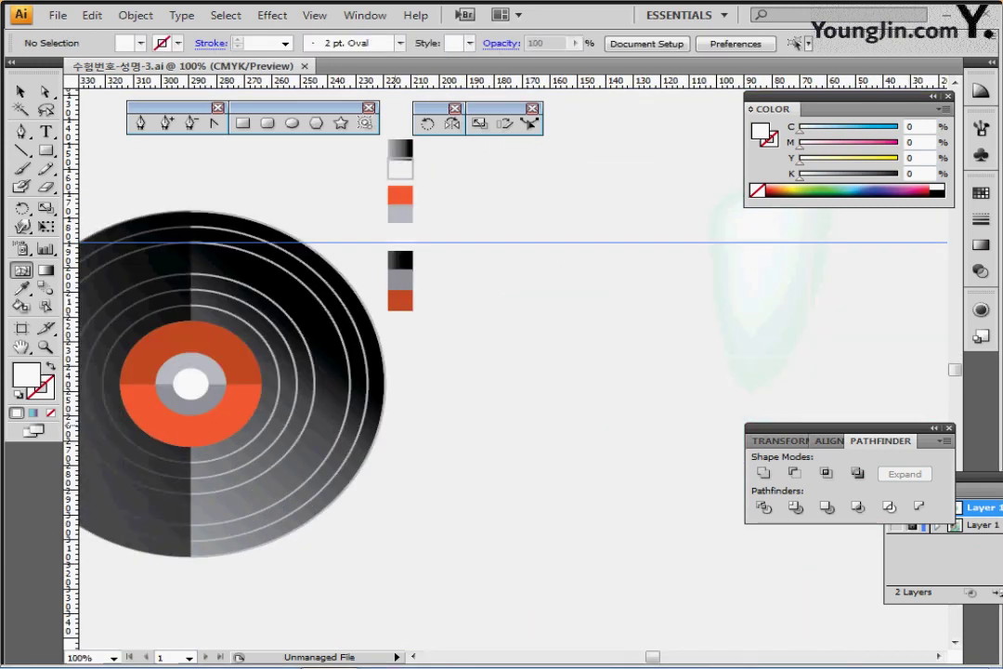
key("ctrl+minus")
left_click_drag(493, 391, 440, 375)
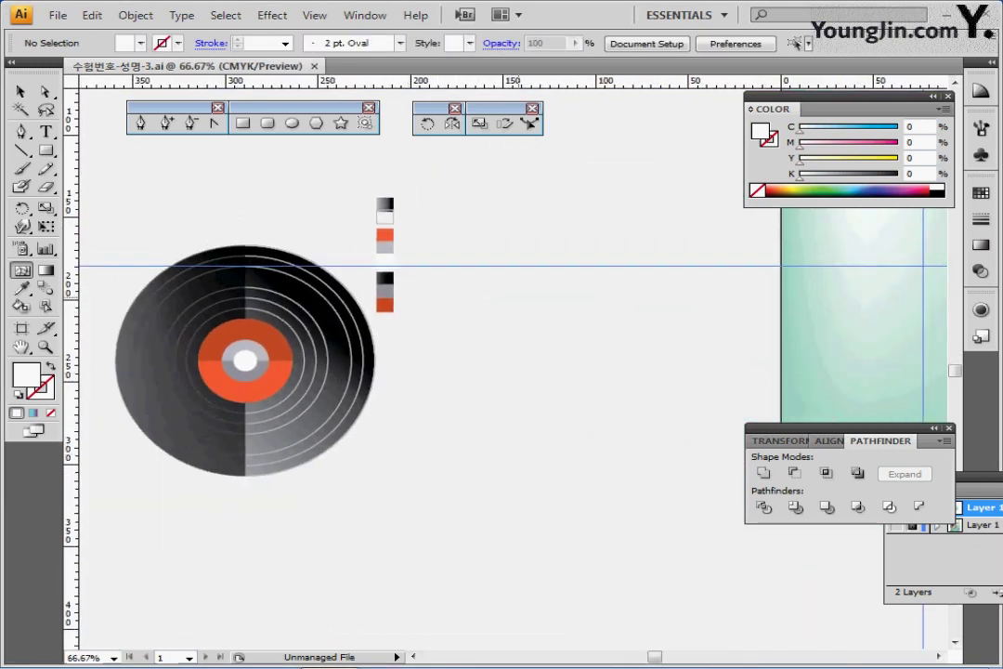
left_click(384, 203)
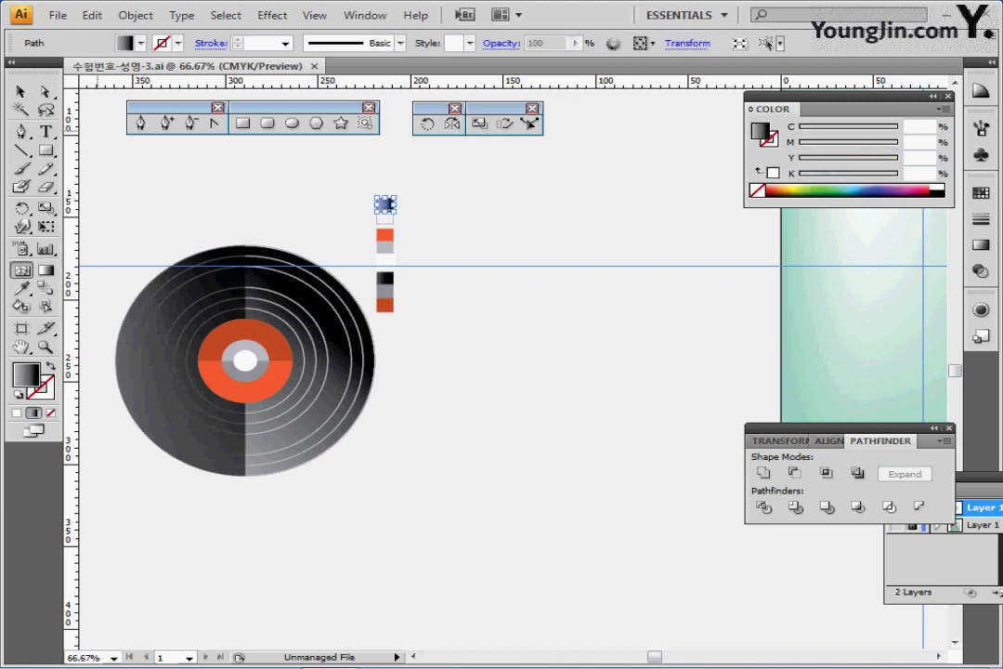
key("l")
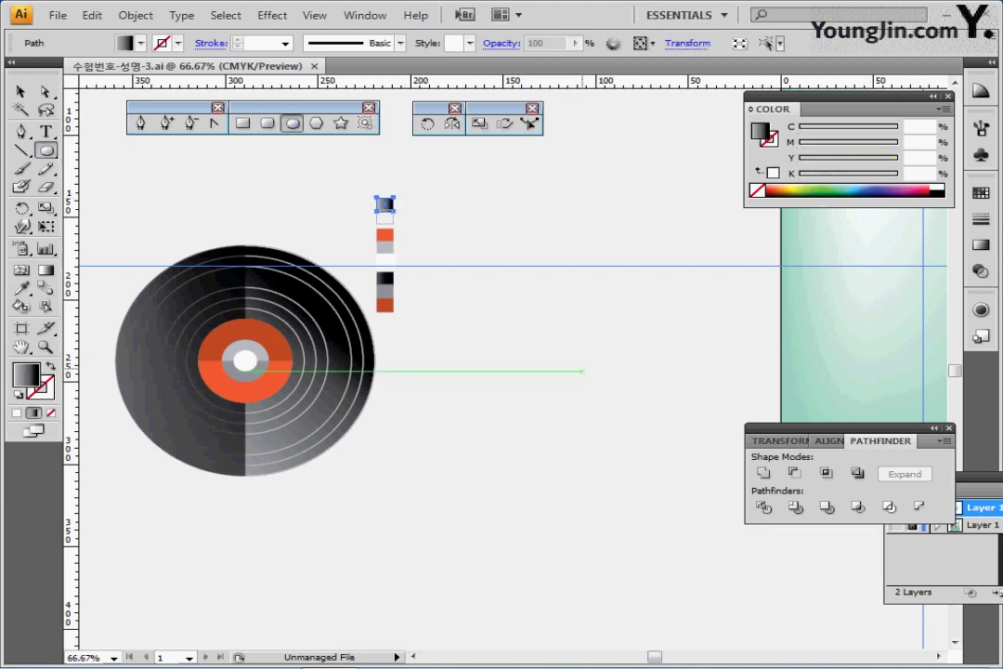
left_click(582, 361)
type("140")
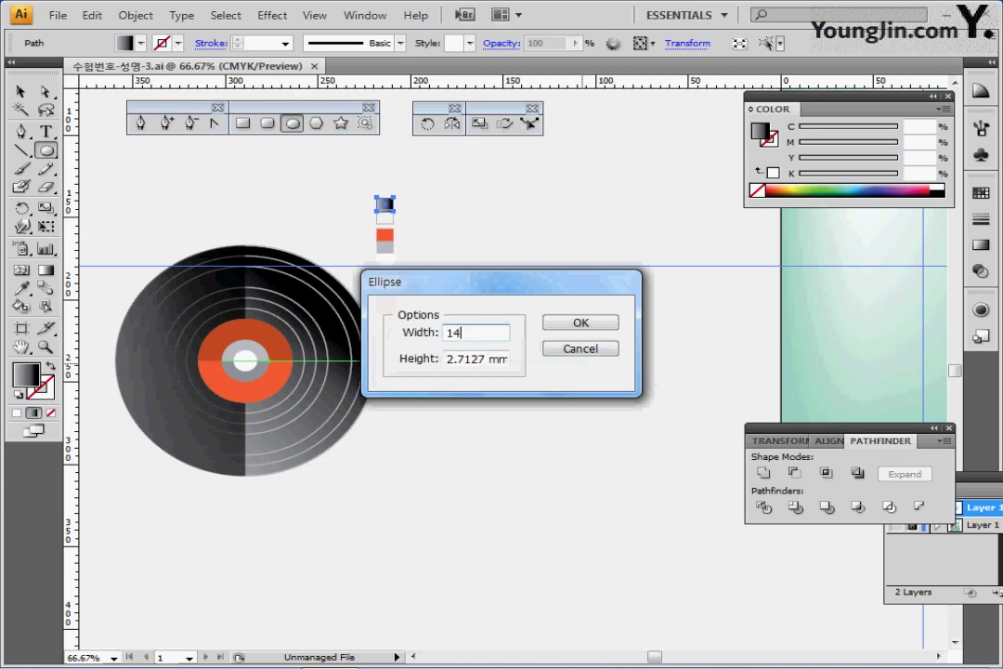
key("Tab")
type("140")
key("Return")
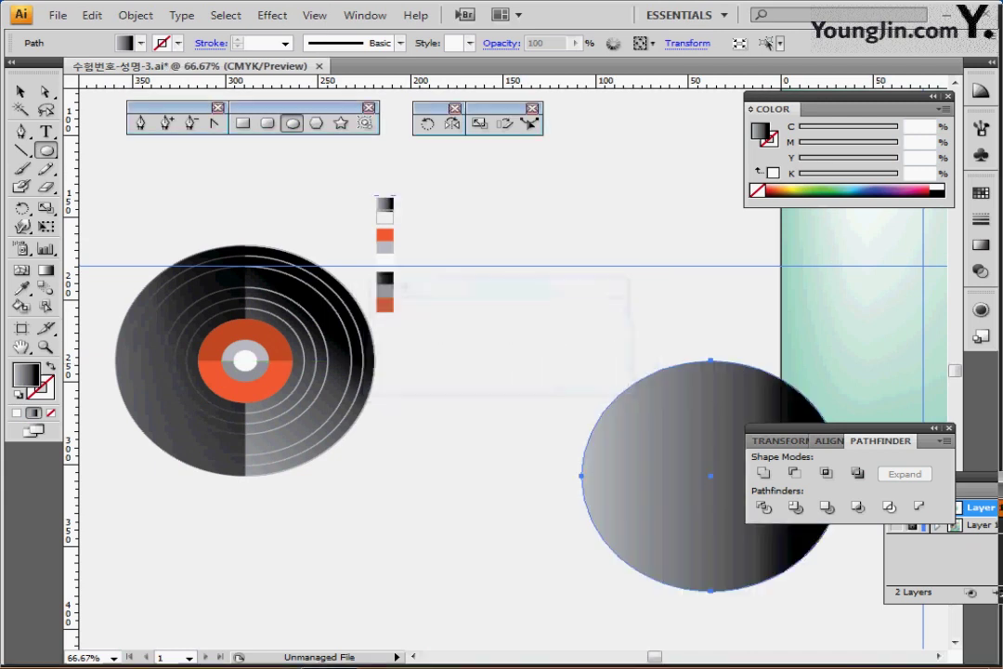
Move the gradient circle level with the reference record and set its linear gradient angle to 45°
left_click_drag(690, 523, 563, 391)
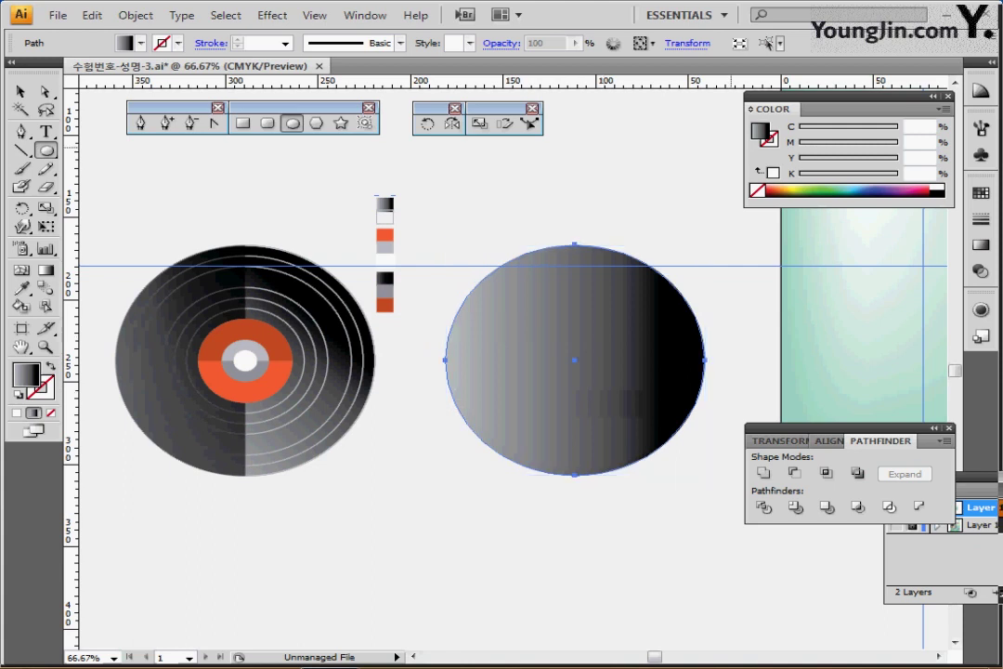
left_click(981, 245)
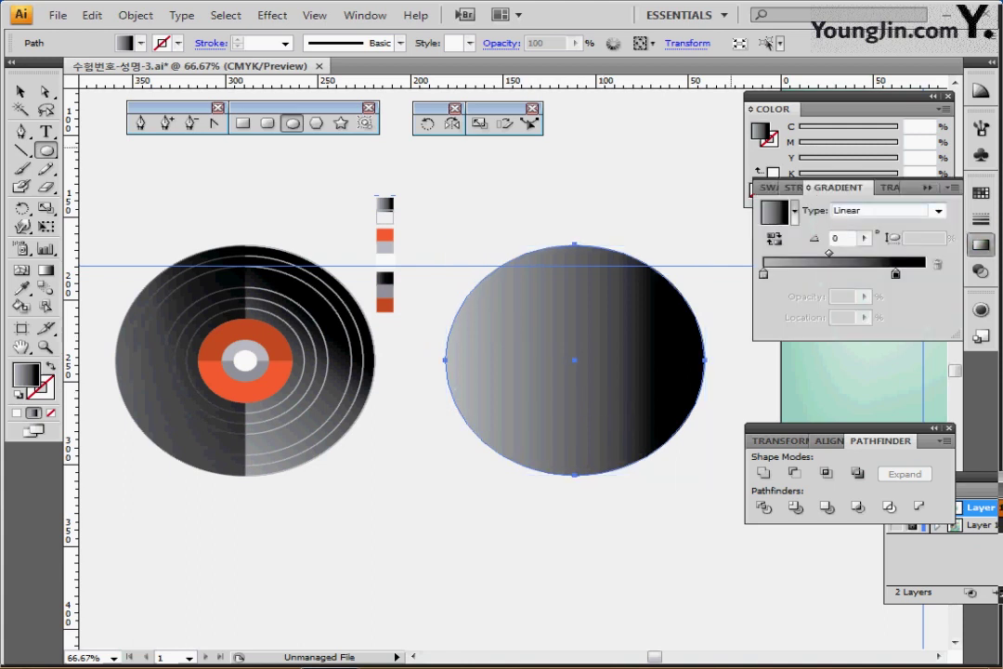
left_click_drag(843, 239, 776, 239)
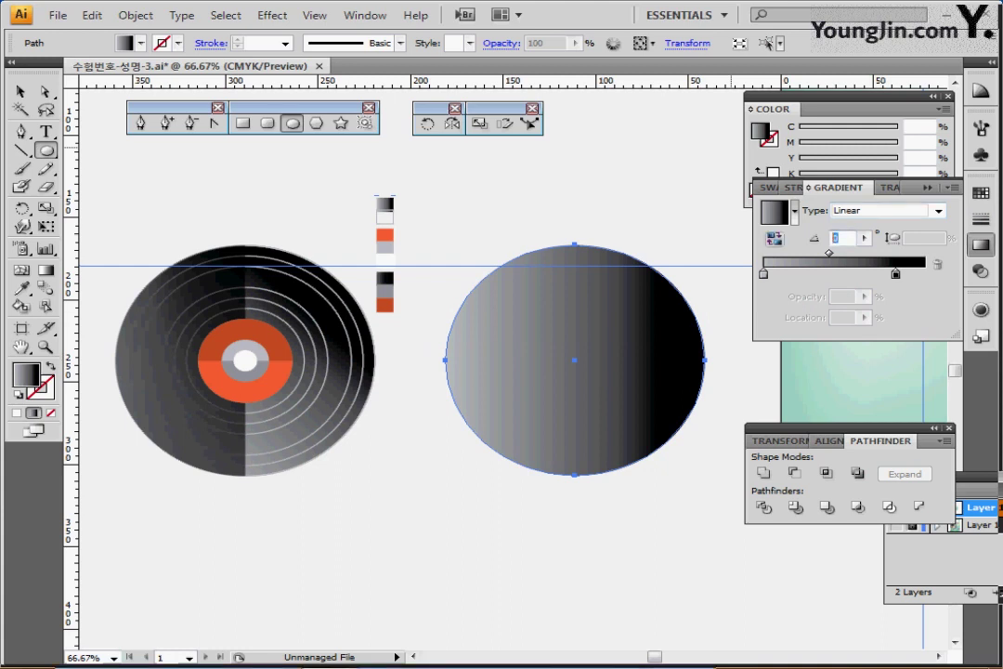
type("45")
key("Return")
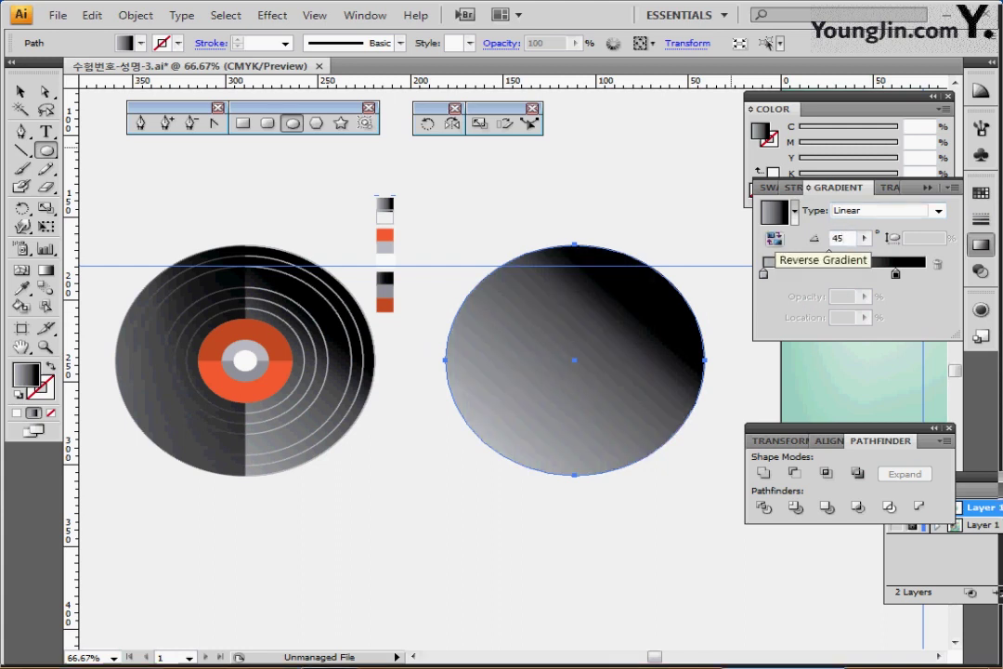
left_click(764, 274)
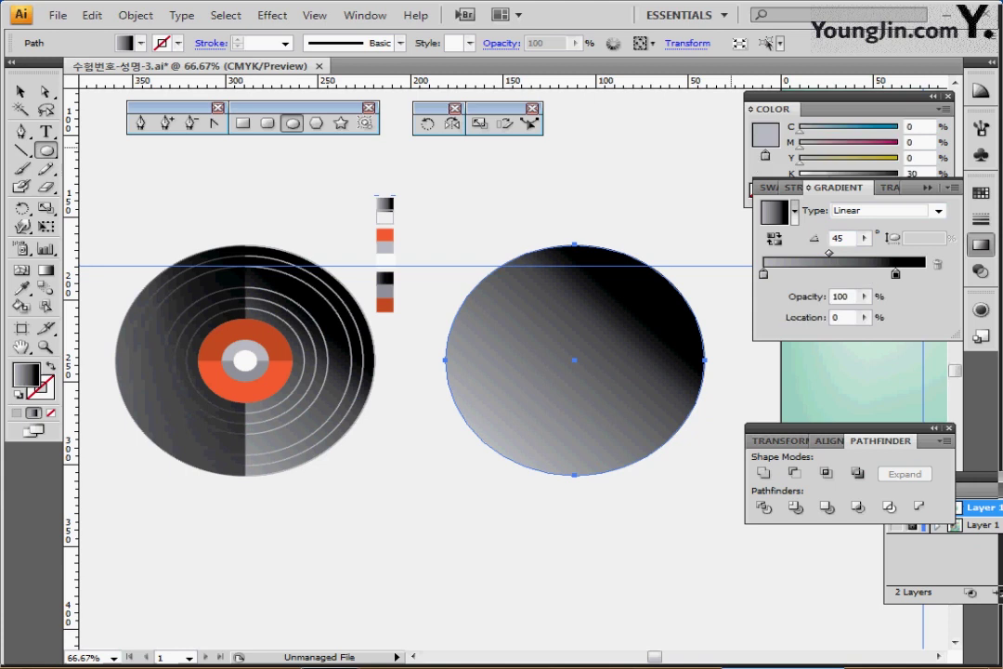
left_click(896, 274)
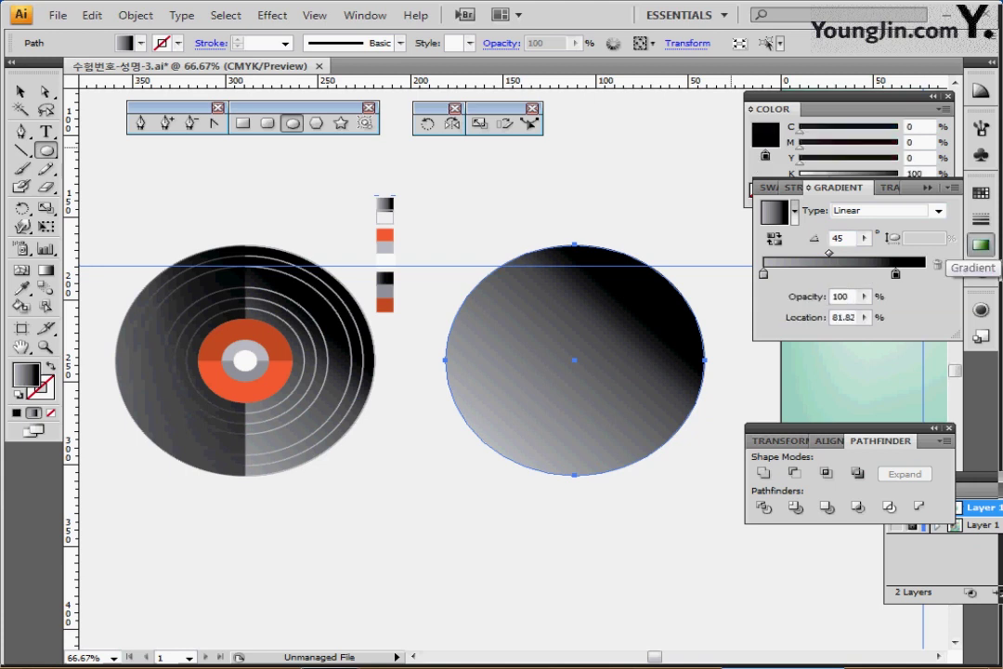
left_click(981, 245)
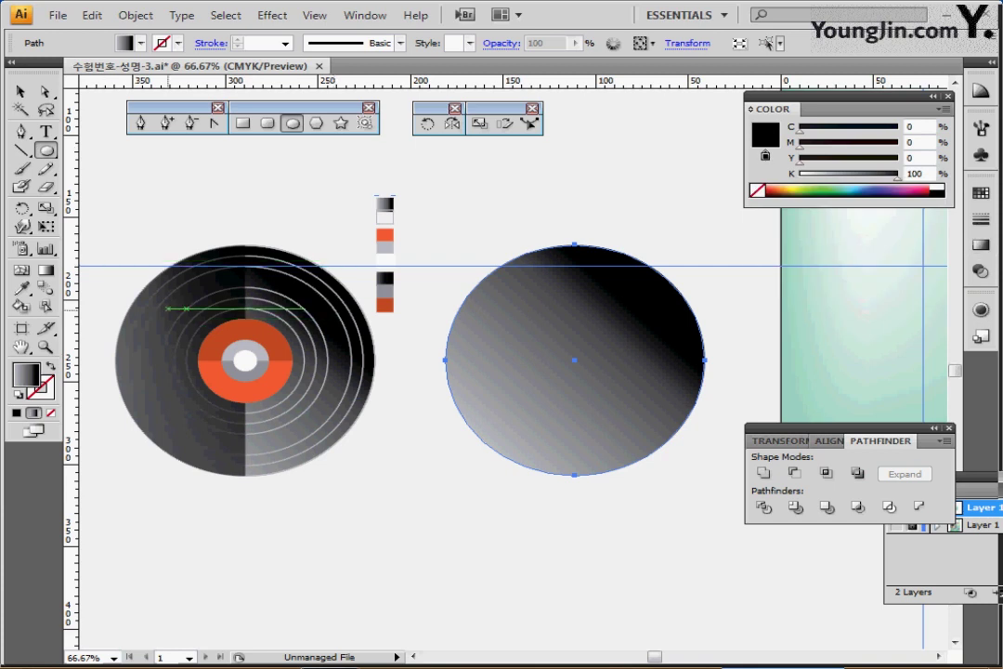
Create a 140 × 140 mm polar grid over the gradient circle from its centre, with 10 concentric and 0 radial dividers
left_click_drag(22, 152, 102, 227)
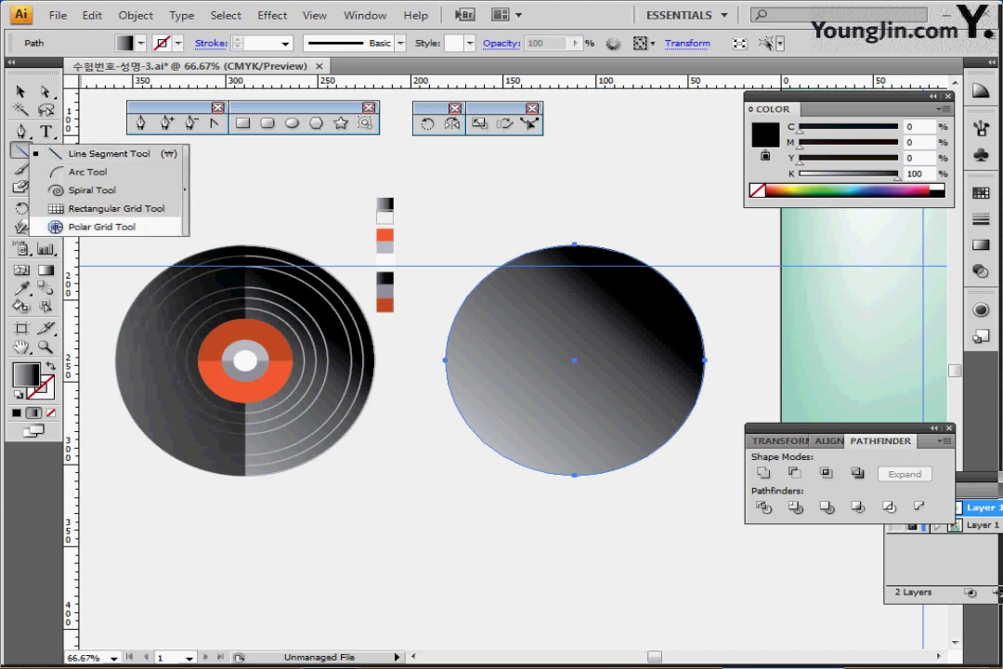
left_click_drag(102, 227, 102, 226)
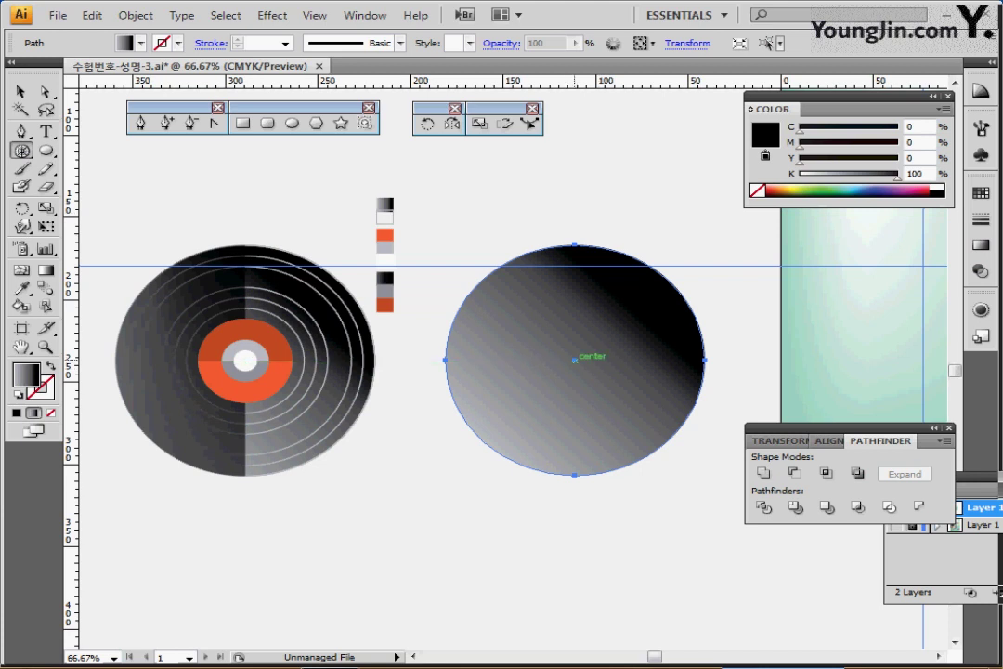
left_click(574, 360)
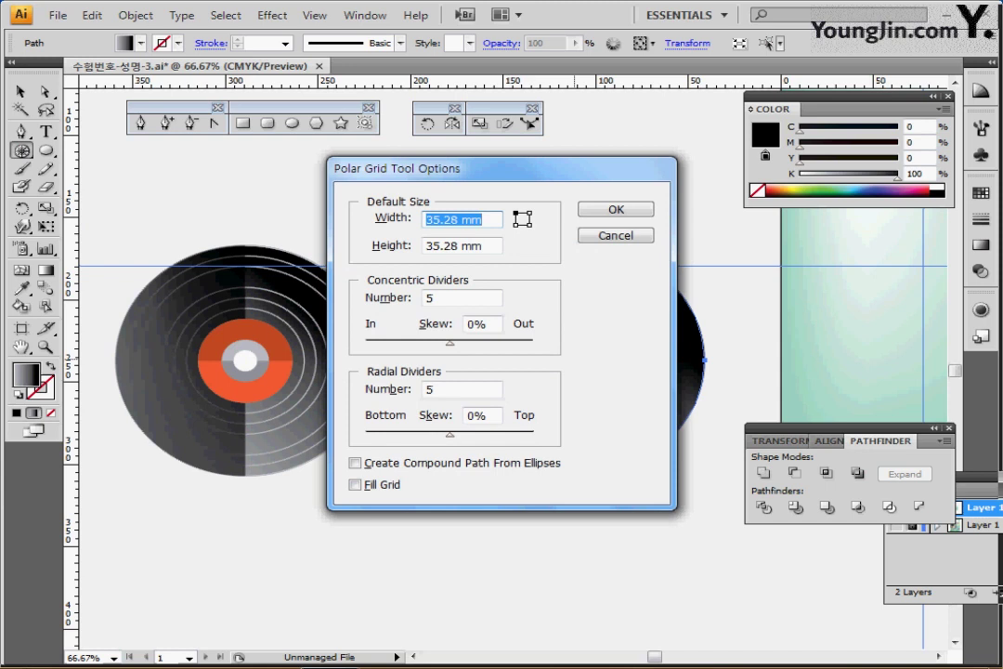
type("140")
key("Tab")
type("1")
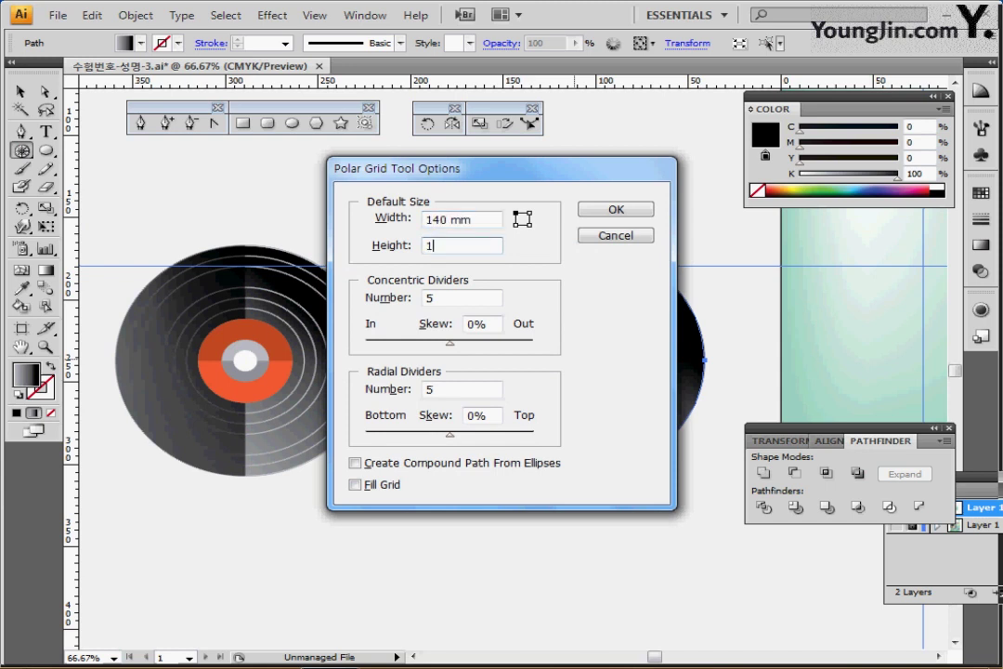
type("40")
key("Tab")
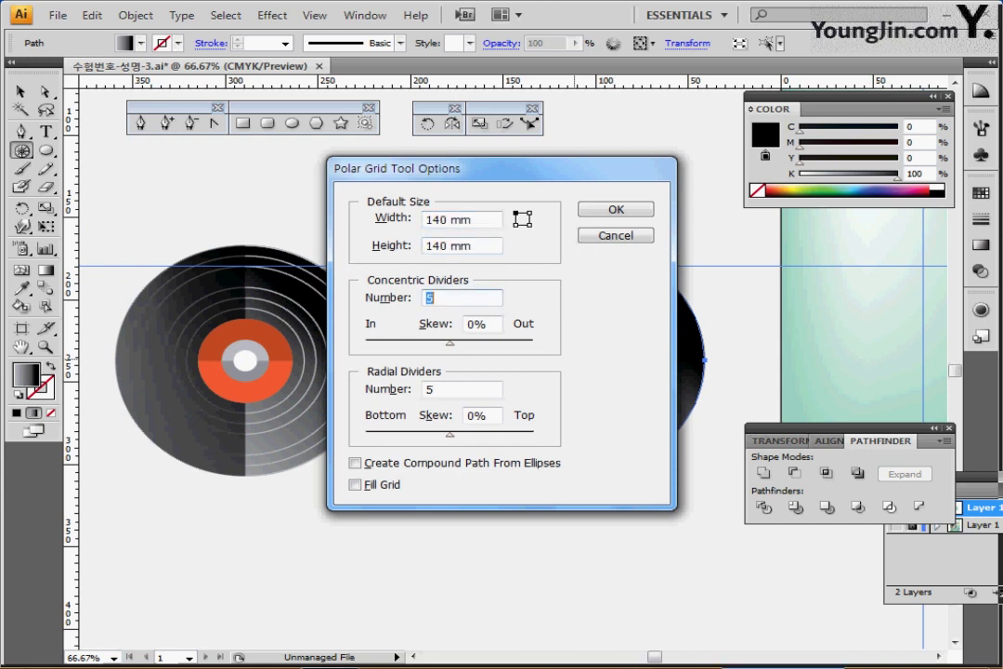
type("10")
key("Tab")
type("0")
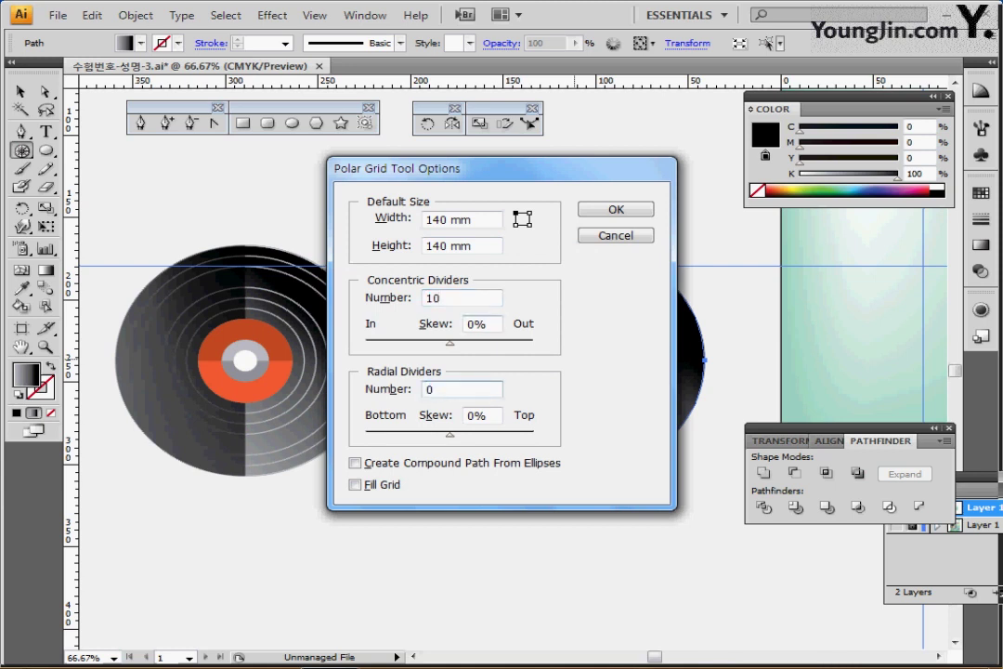
key("Return")
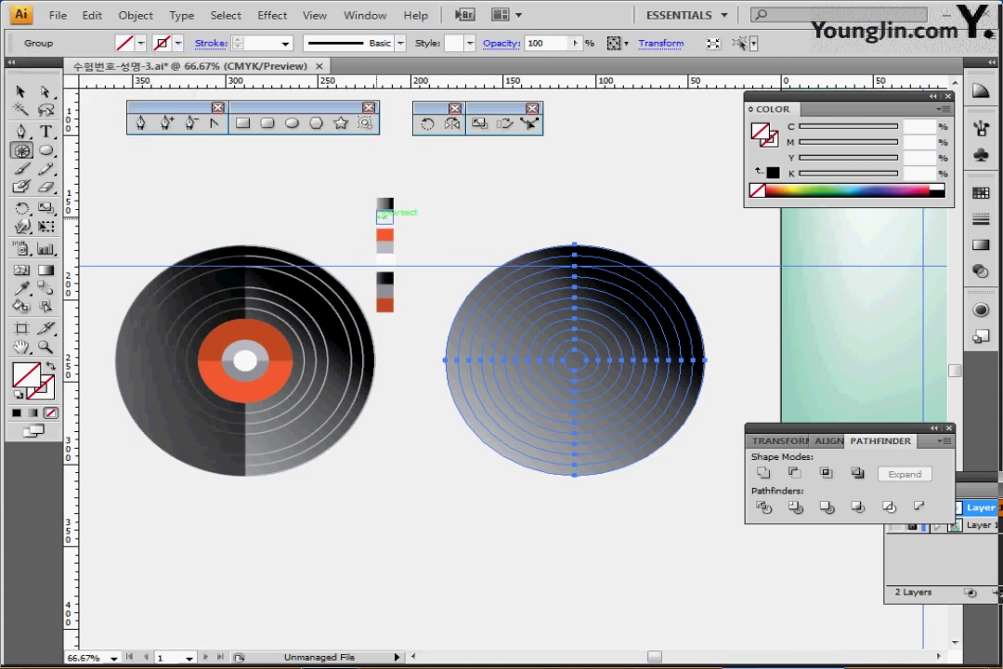
Give the concentric rings a 2 pt, 30% black stroke without fill, sampled from the outlined swatch beside the reference record
key("i")
left_click(384, 218)
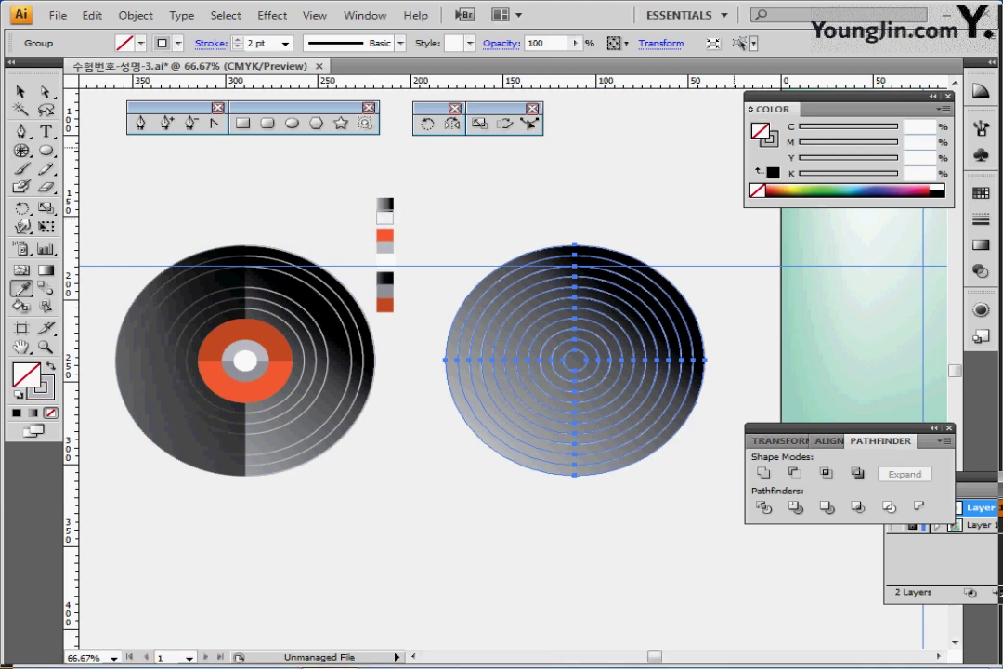
left_click(766, 139)
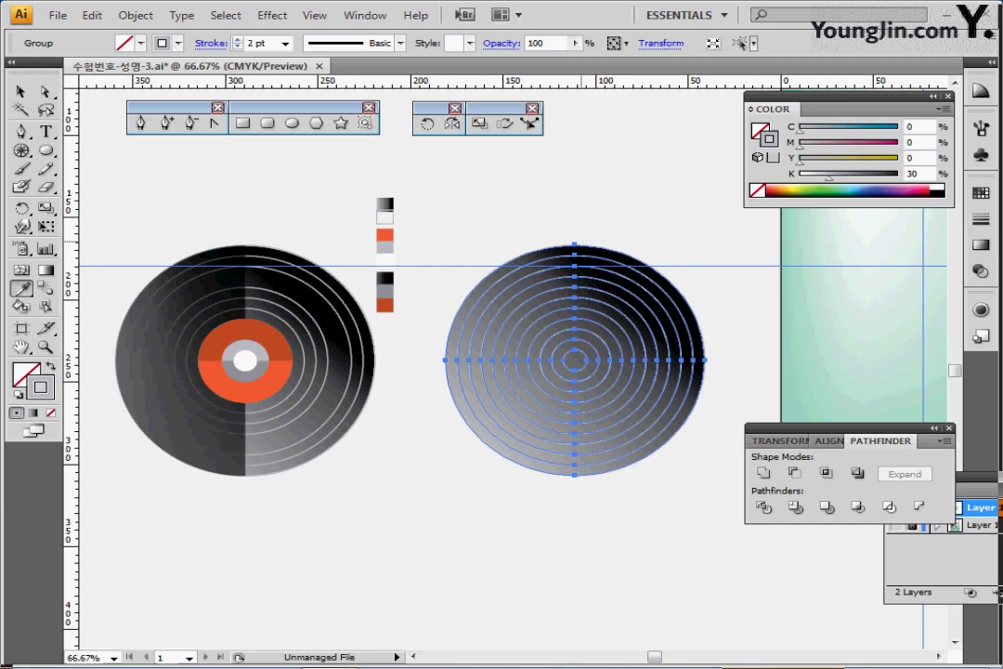
Delete the third and eighth rings from the centre of the concentric grid using the Group Selection tool
left_click(44, 92)
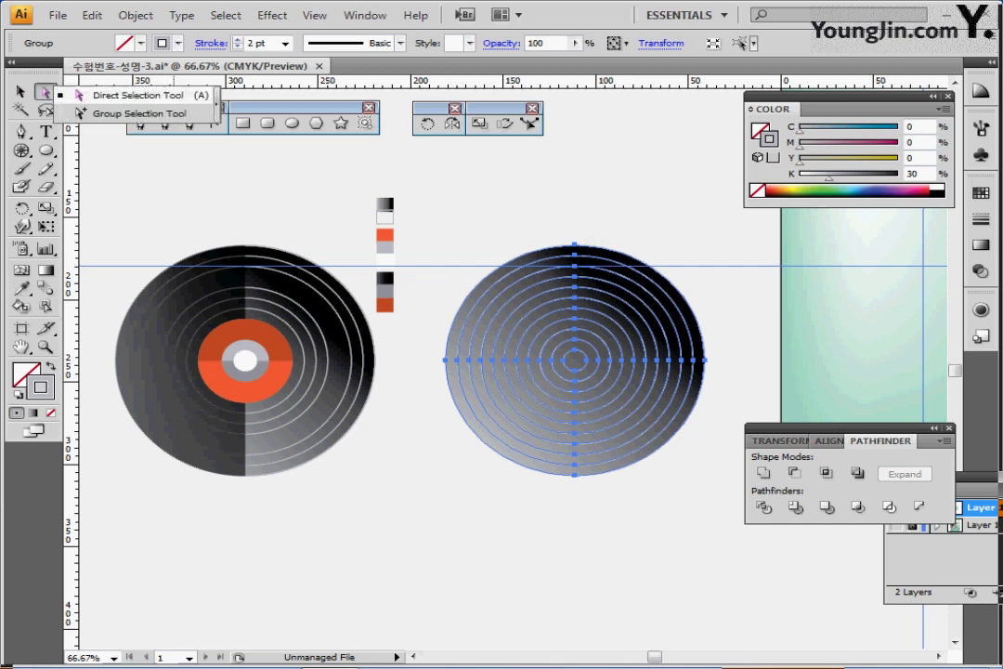
left_click(130, 112)
left_click(462, 176)
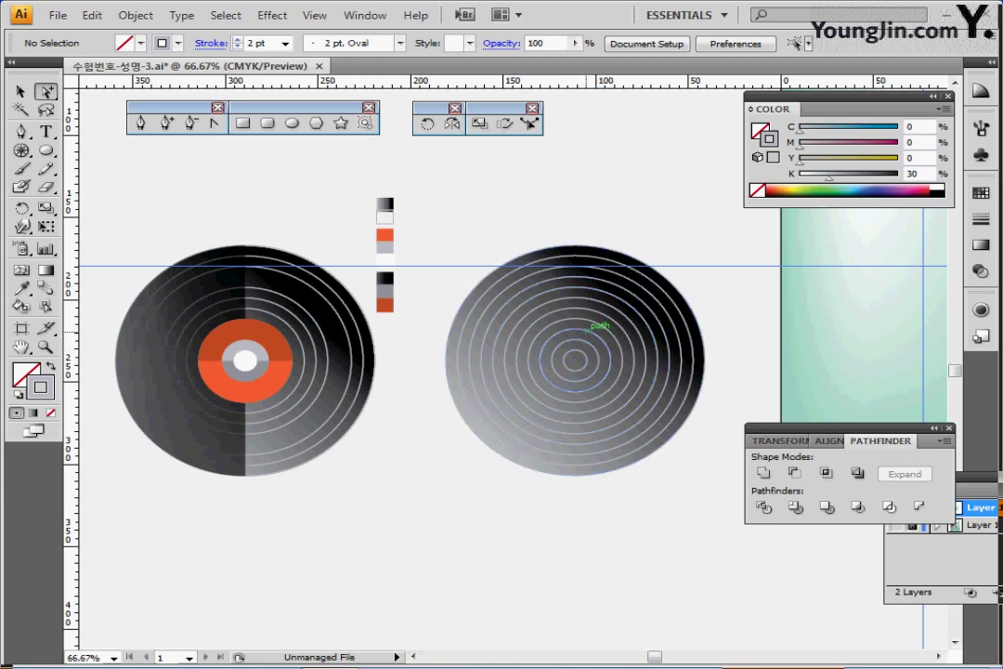
left_click(589, 330)
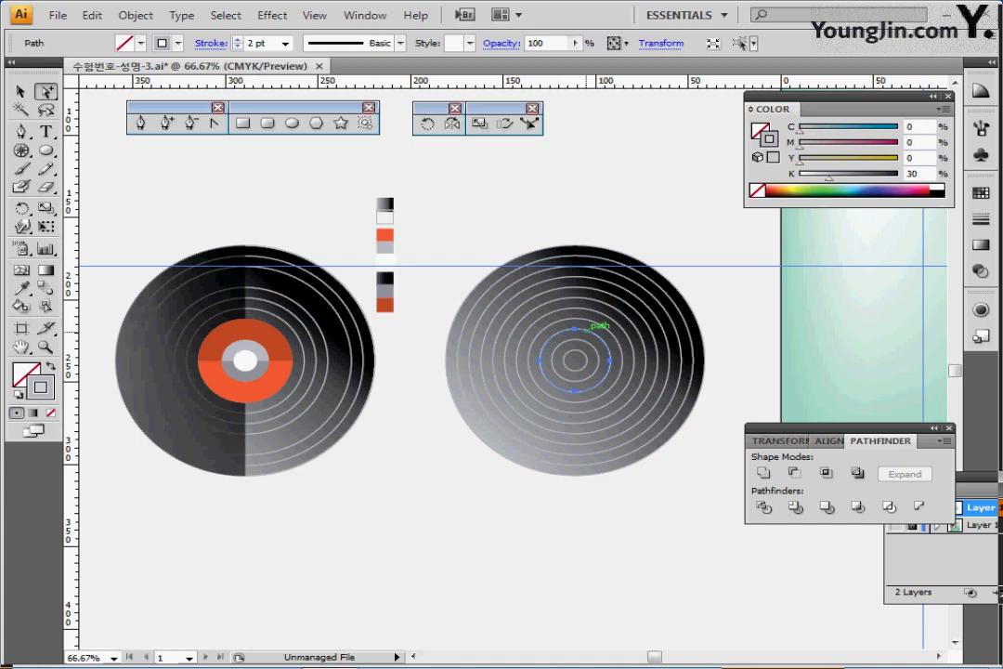
key("Delete")
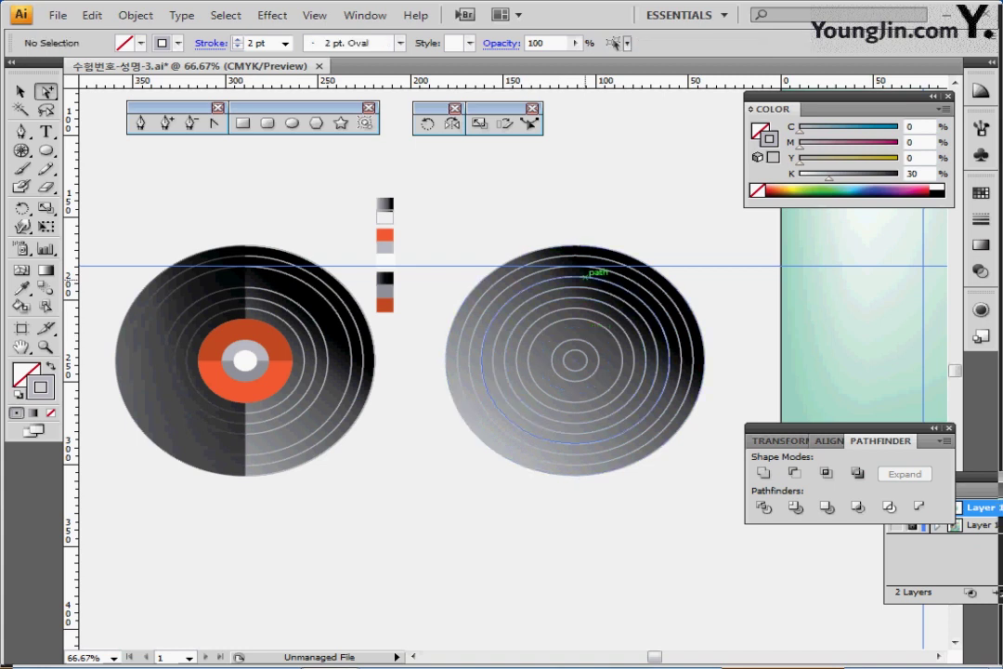
left_click(585, 277)
key("Delete")
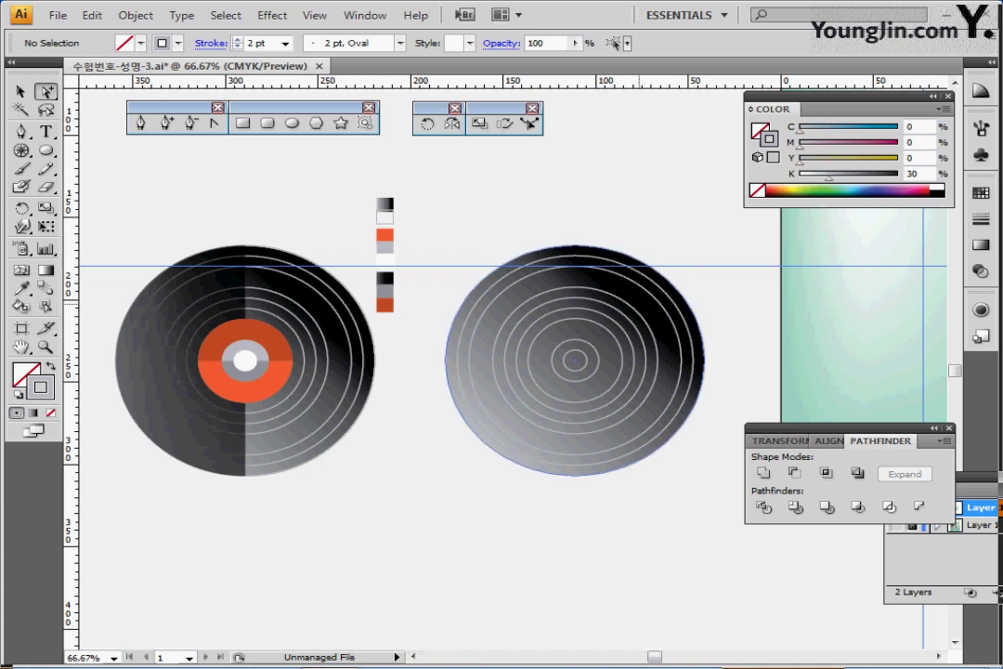
Fill the third remaining ring from the centre with the orange swatch and the second with the light grey swatch
left_click(600, 321)
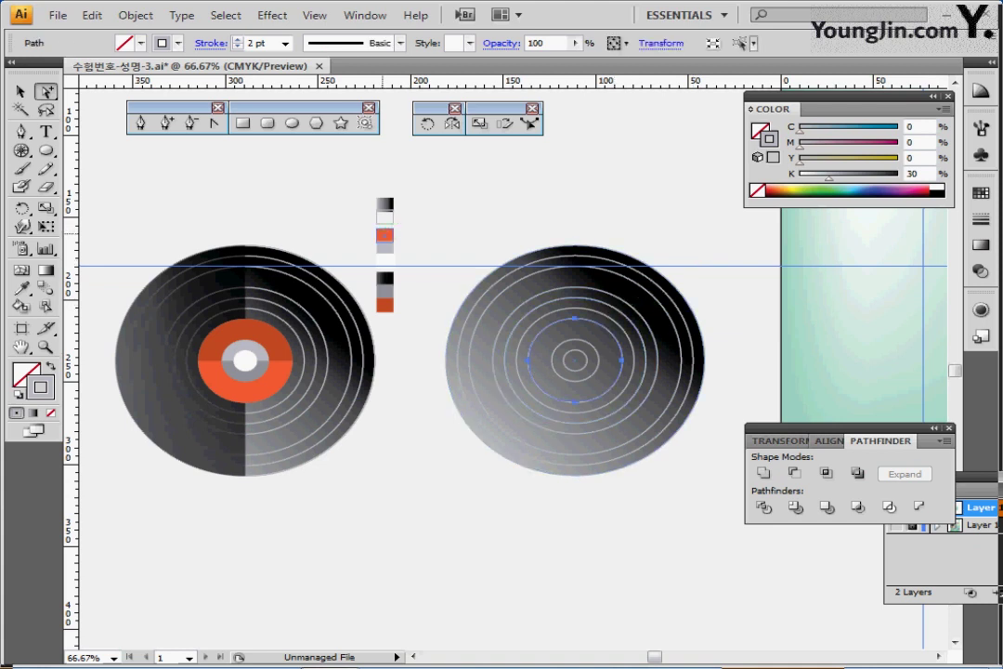
key("i")
left_click(384, 236)
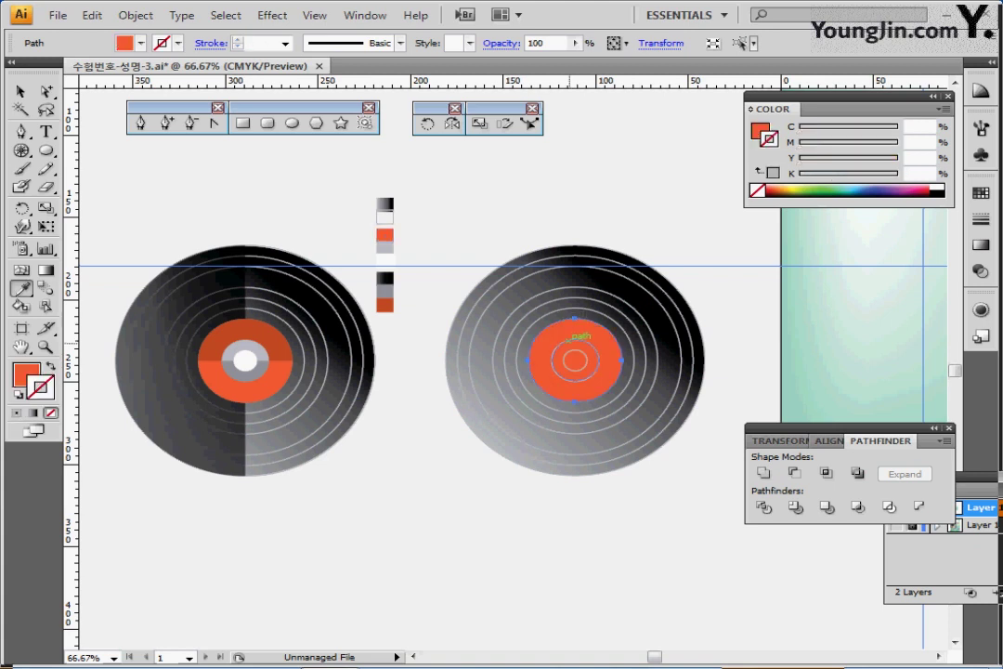
left_click(569, 343, "ctrl")
left_click(386, 248)
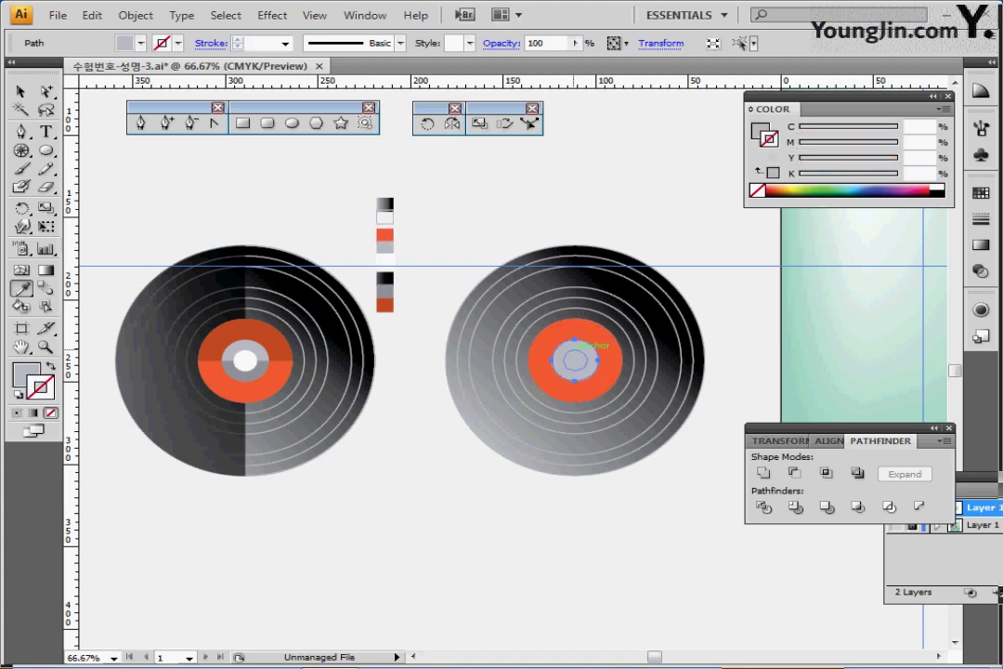
Fill the innermost ring with the white swatch, without stroke, and save the document
left_click(570, 358, "ctrl")
key("ctrl+shift+a")
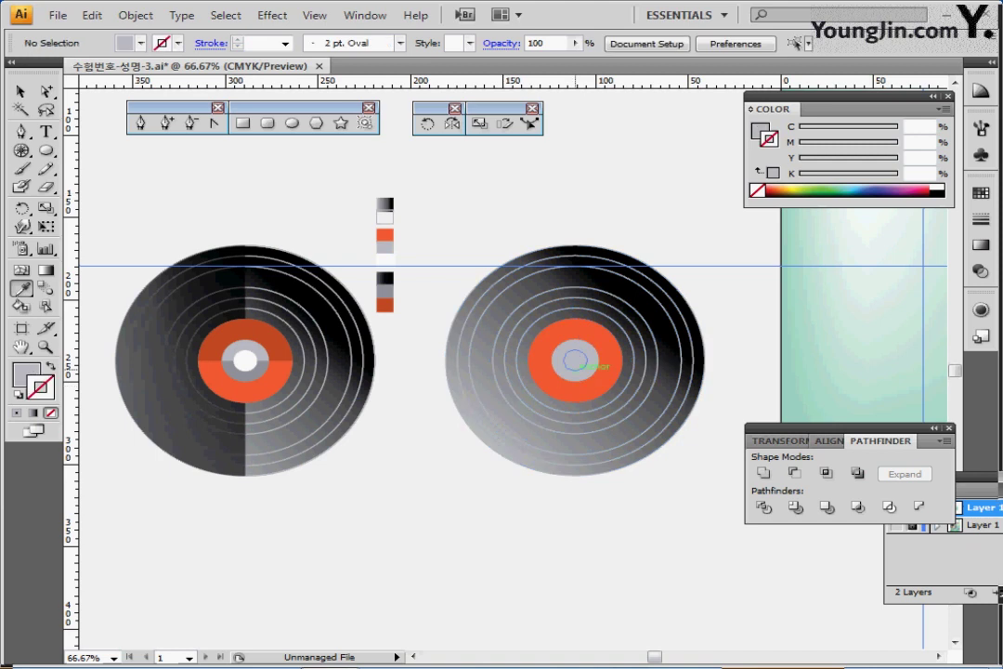
left_click(576, 361, "ctrl")
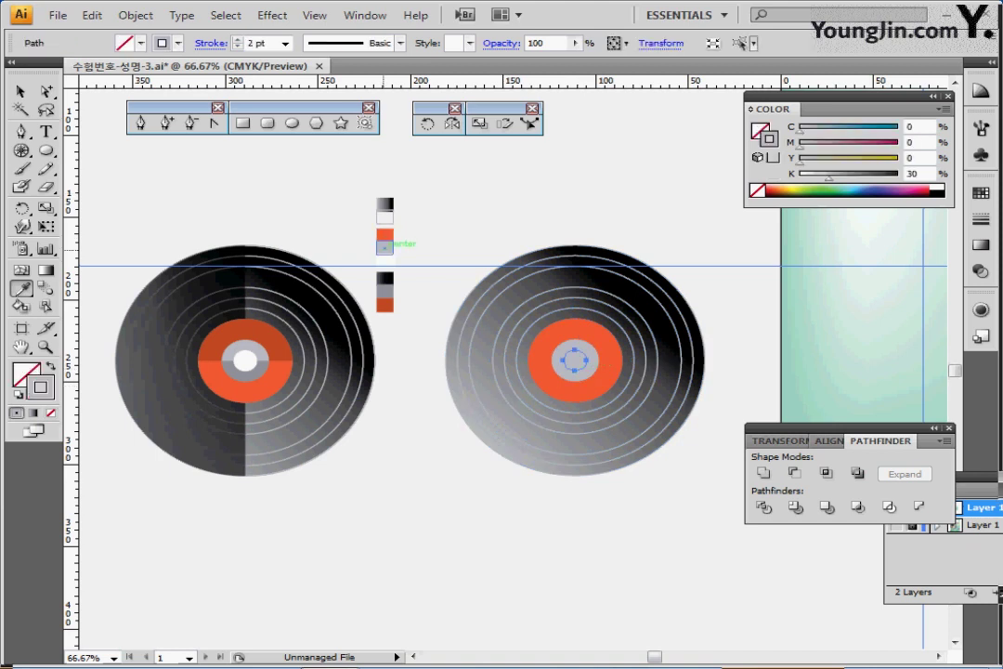
left_click(384, 218)
key("ctrl+shift+a")
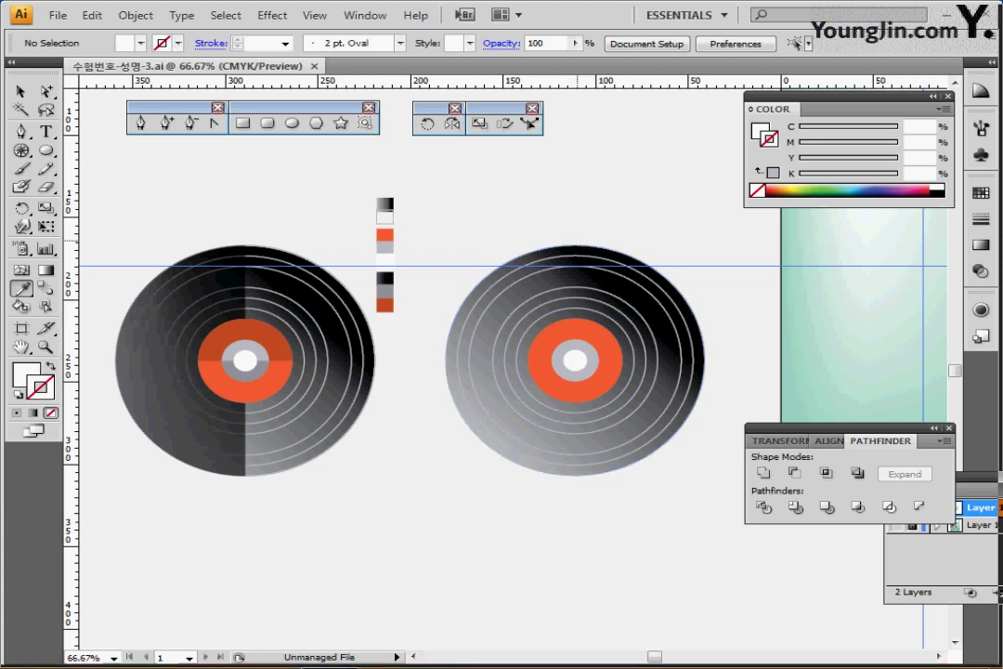
Group the gradient circle together with the concentric rings and label, and clear the selection
key("ctrl+1")
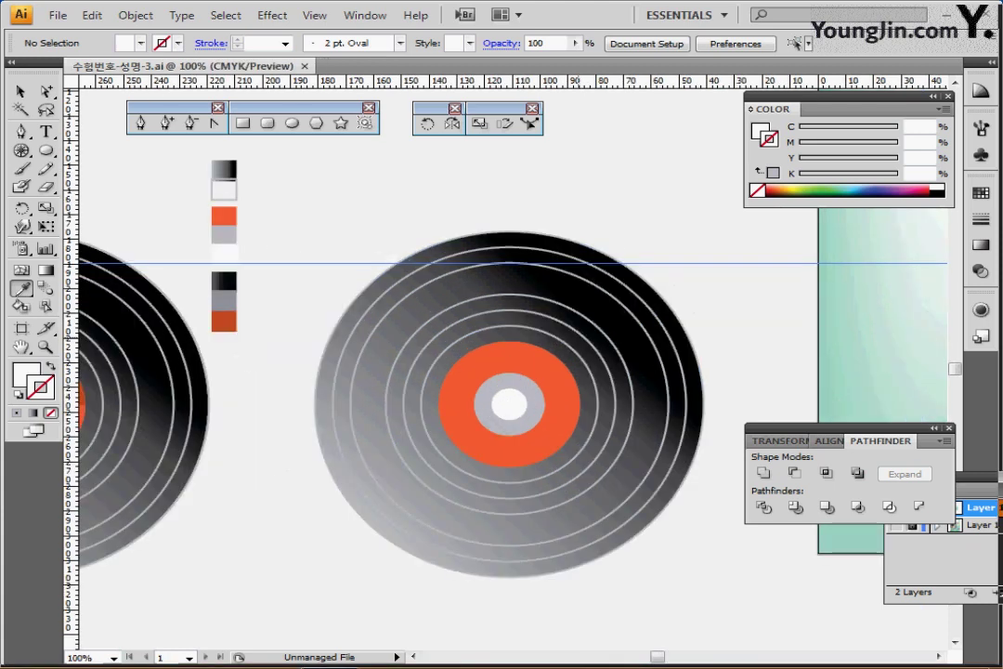
left_click_drag(537, 383, 494, 324)
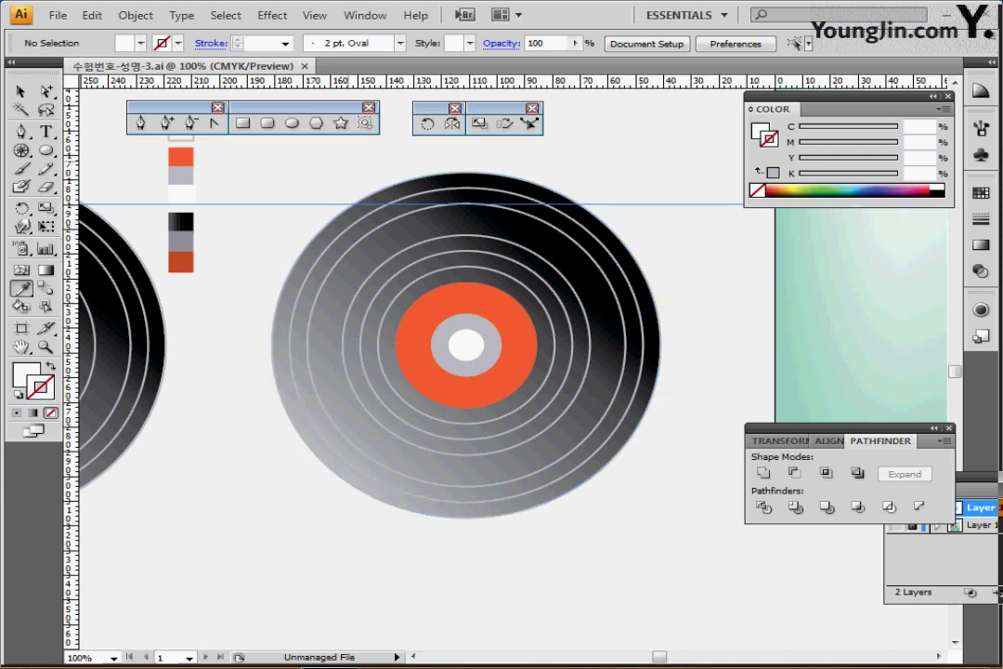
left_click(362, 395, "ctrl")
left_click(515, 391, "ctrl")
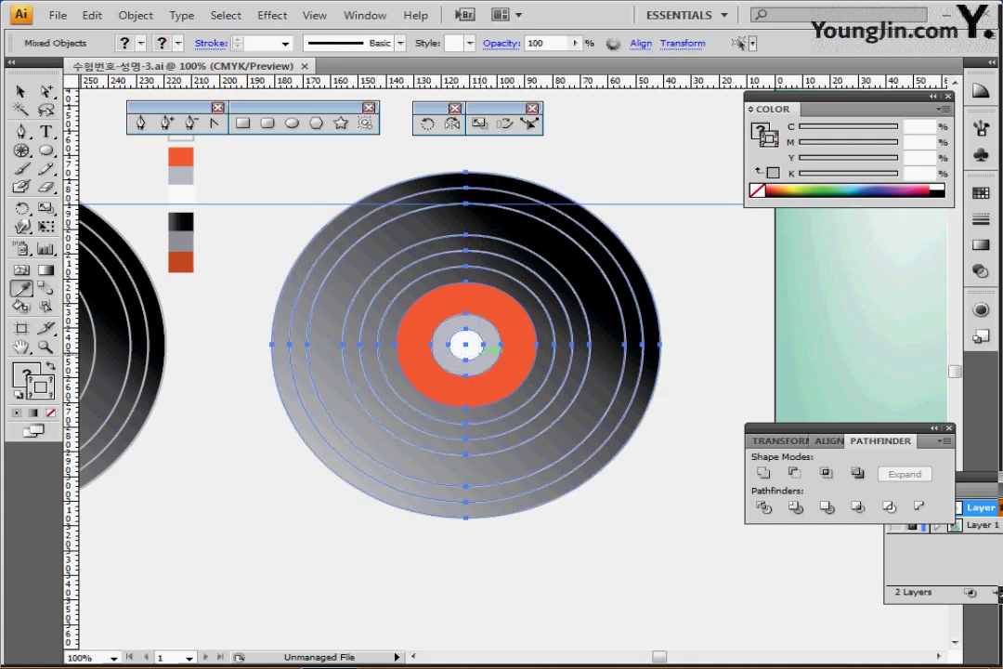
key("ctrl+g")
key("ctrl+shift+a")
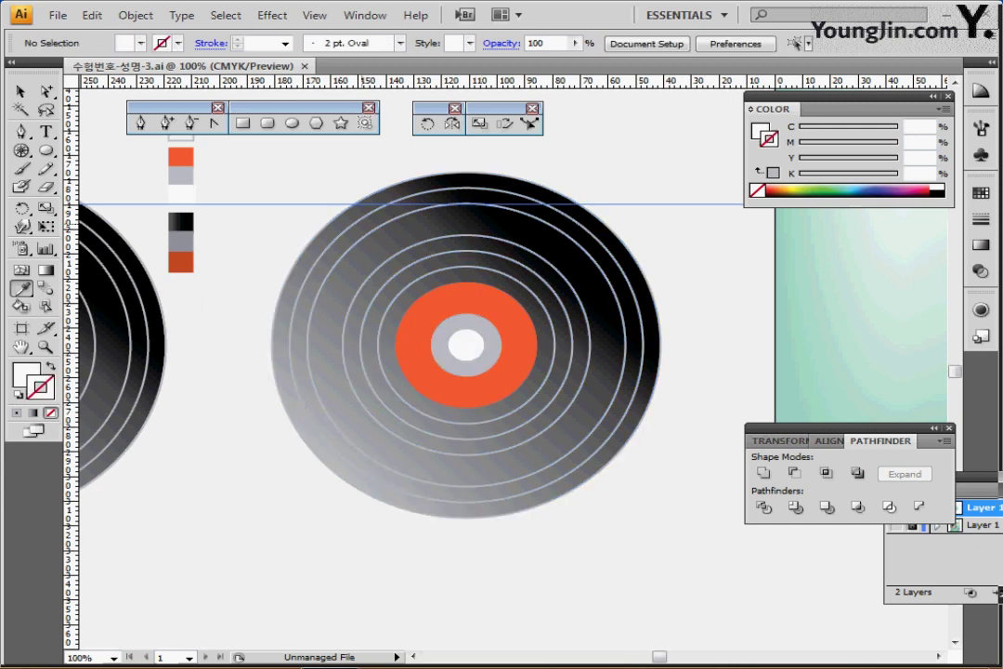
Draw a 140 mm circle from the redrawn record's centre with the default white fill and black stroke
left_click_drag(355, 204, 330, 187)
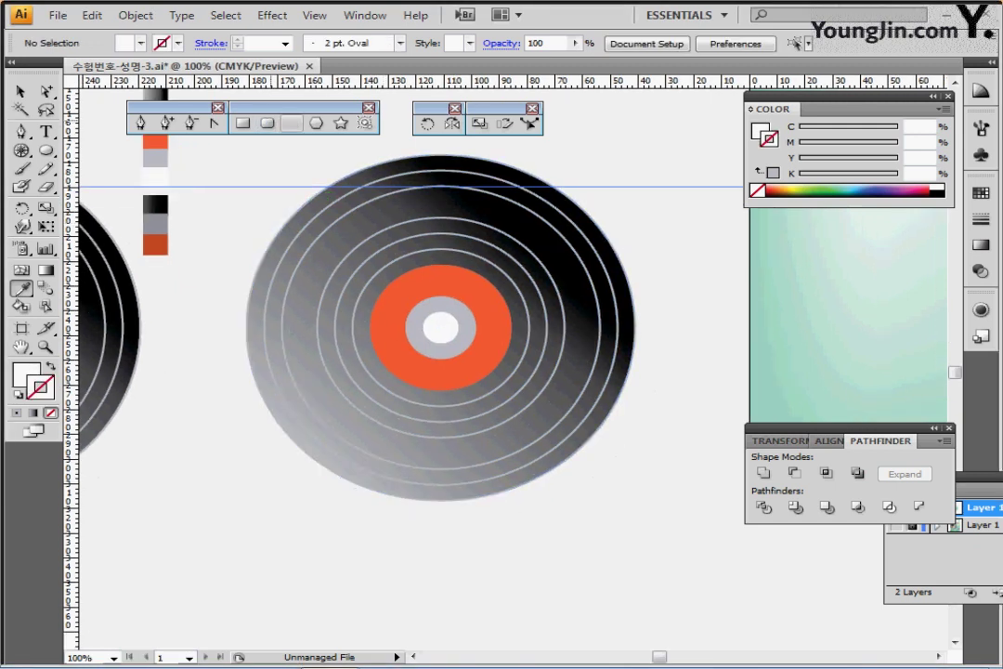
left_click(291, 123)
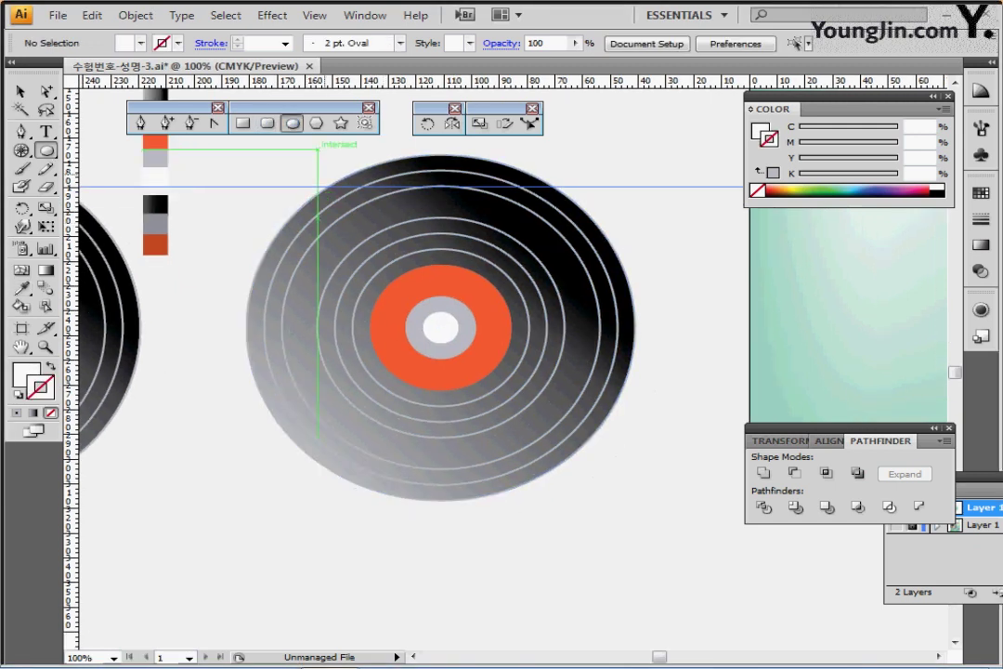
left_click_drag(439, 328, 442, 362)
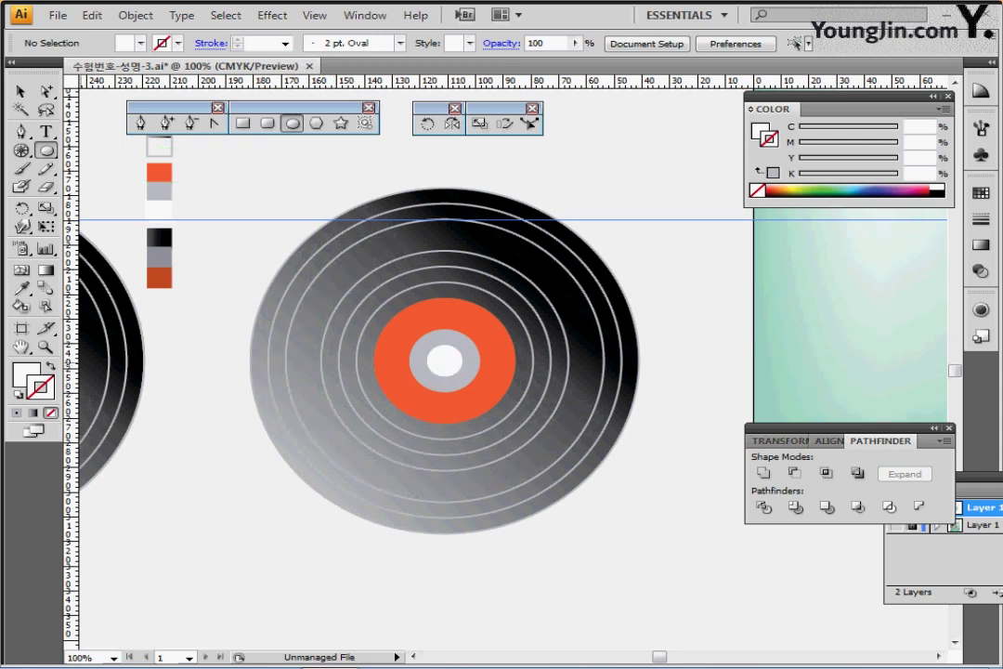
key("d")
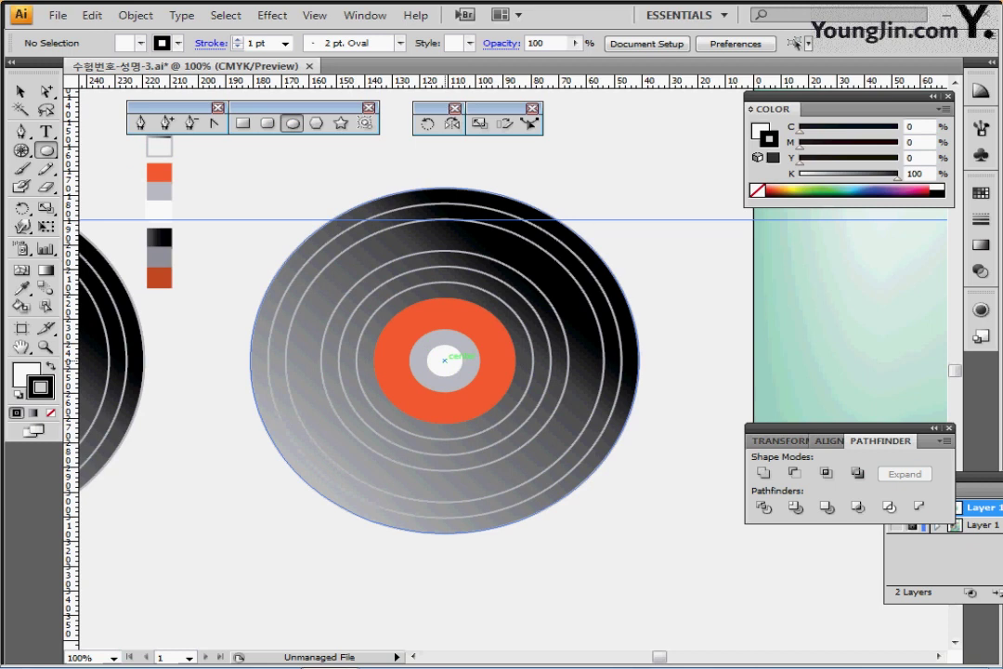
left_click(445, 360, "alt")
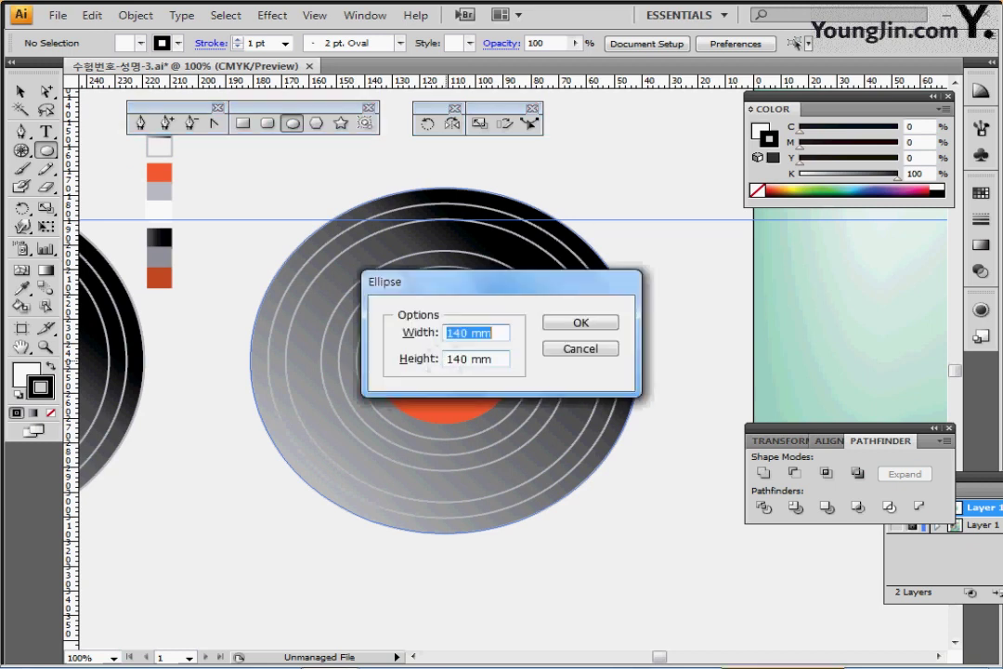
key("Return")
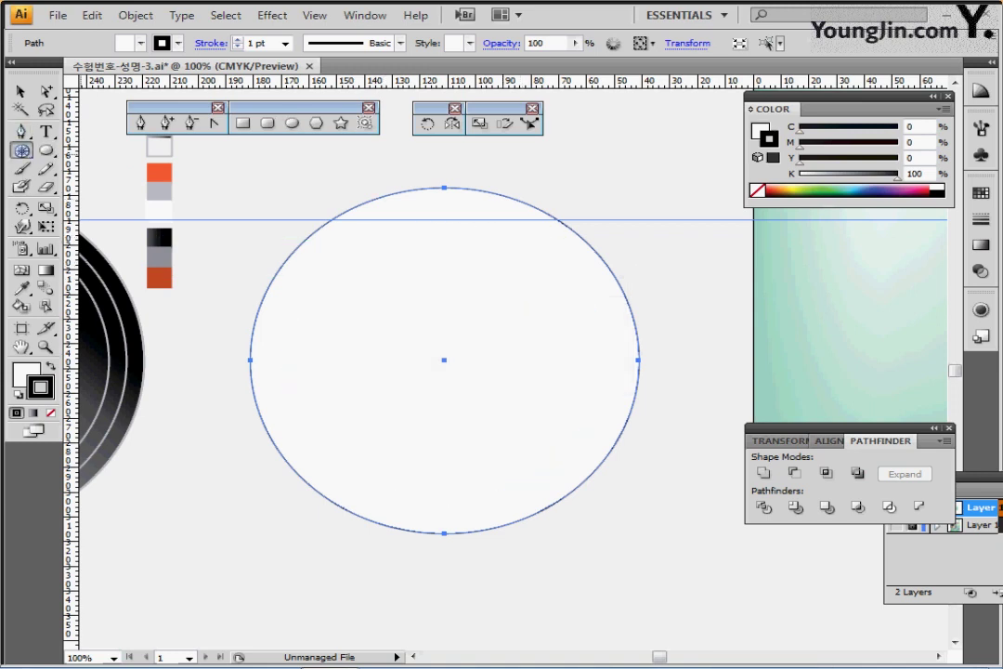
Divide the white circle with a vertical line through its centre using Pathfinder Divide, and delete the right half
left_click_drag(22, 150, 84, 151)
left_click_drag(445, 172, 445, 562)
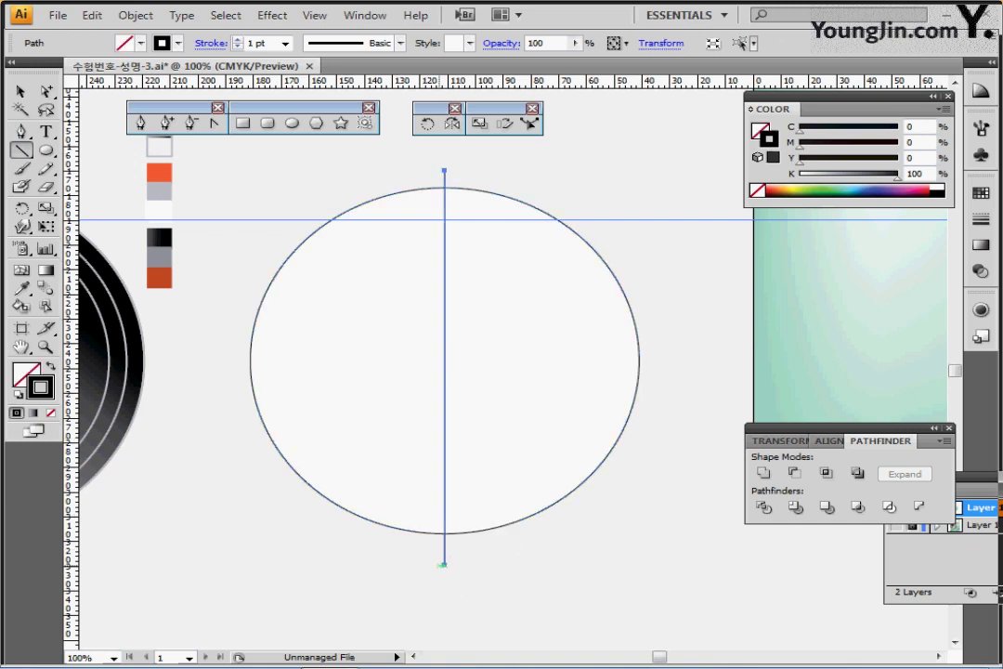
left_click(546, 508, "ctrl+shift")
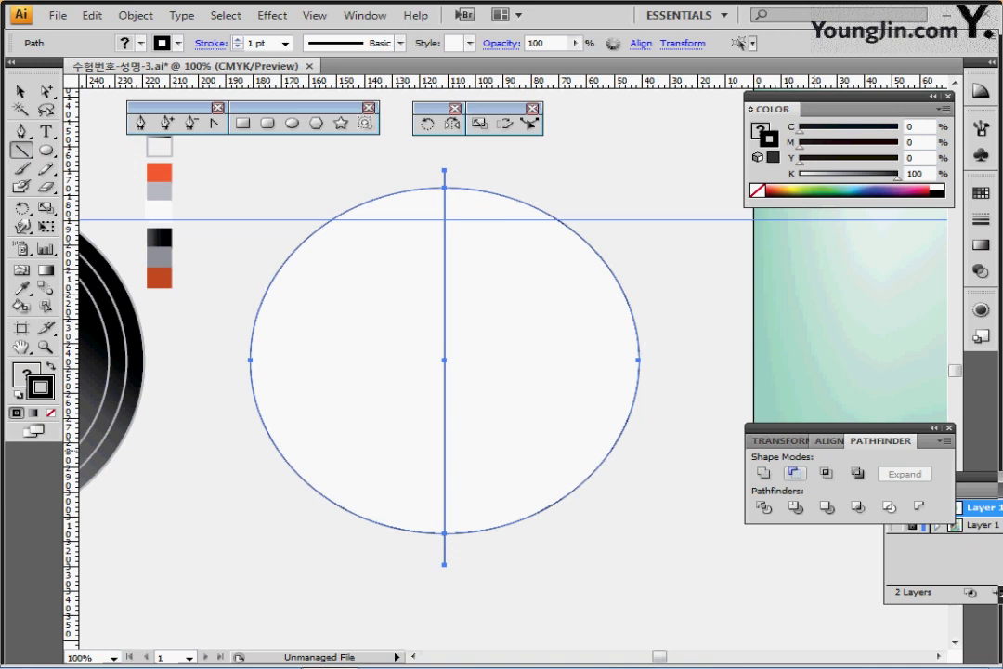
left_click(764, 507)
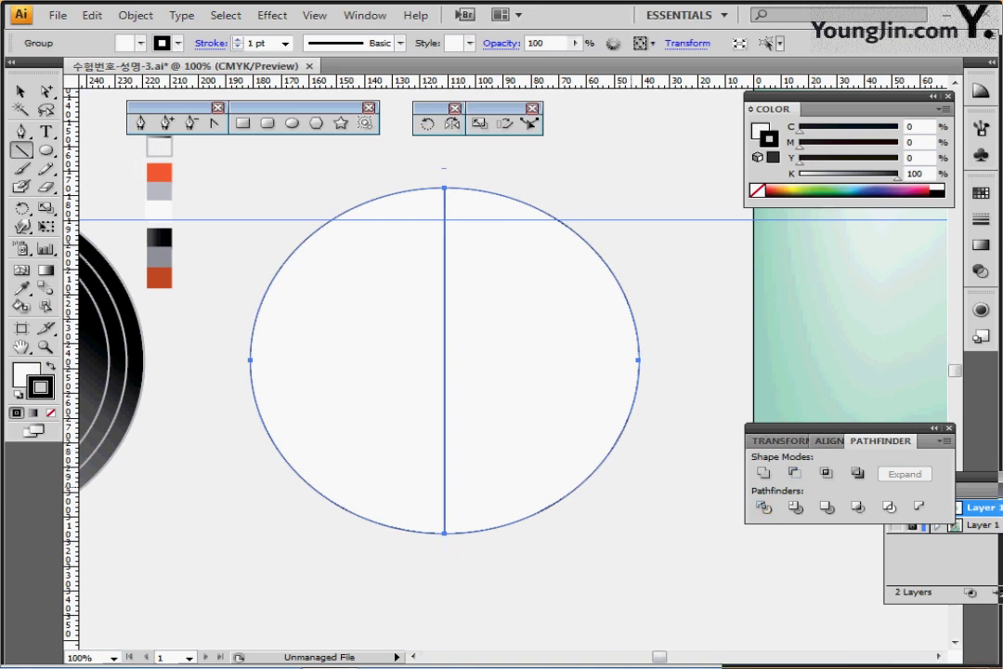
left_click(608, 245, "ctrl")
left_click(555, 298, "ctrl")
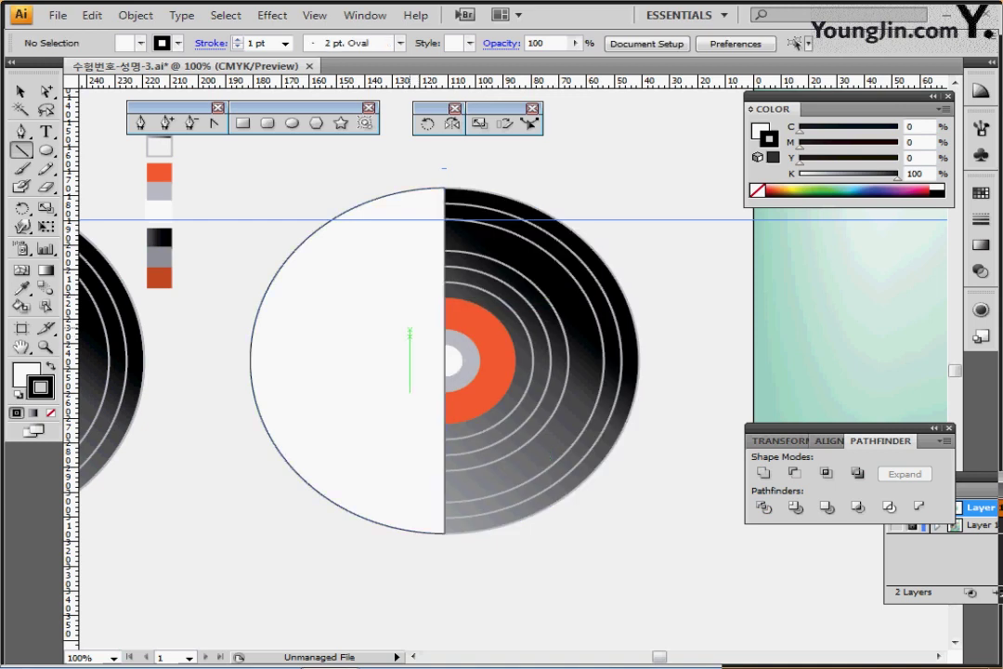
Fill the remaining left half-circle with the dark gradient swatch using the Eyedropper, and check its gradient stop colours
left_click_drag(486, 371, 538, 343)
left_click(543, 325, "ctrl")
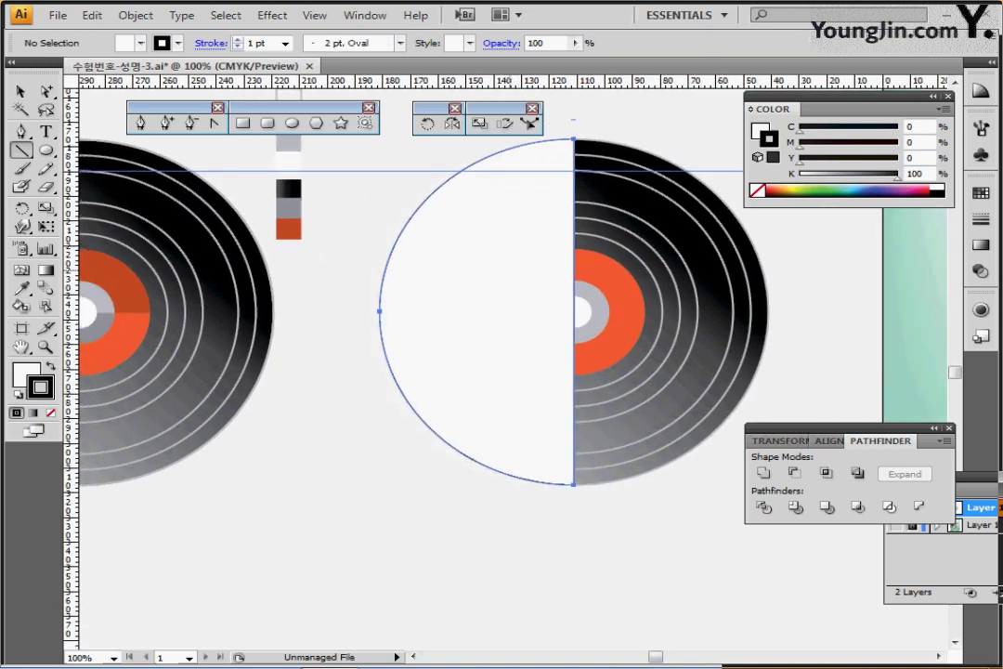
left_click_drag(298, 209, 361, 261)
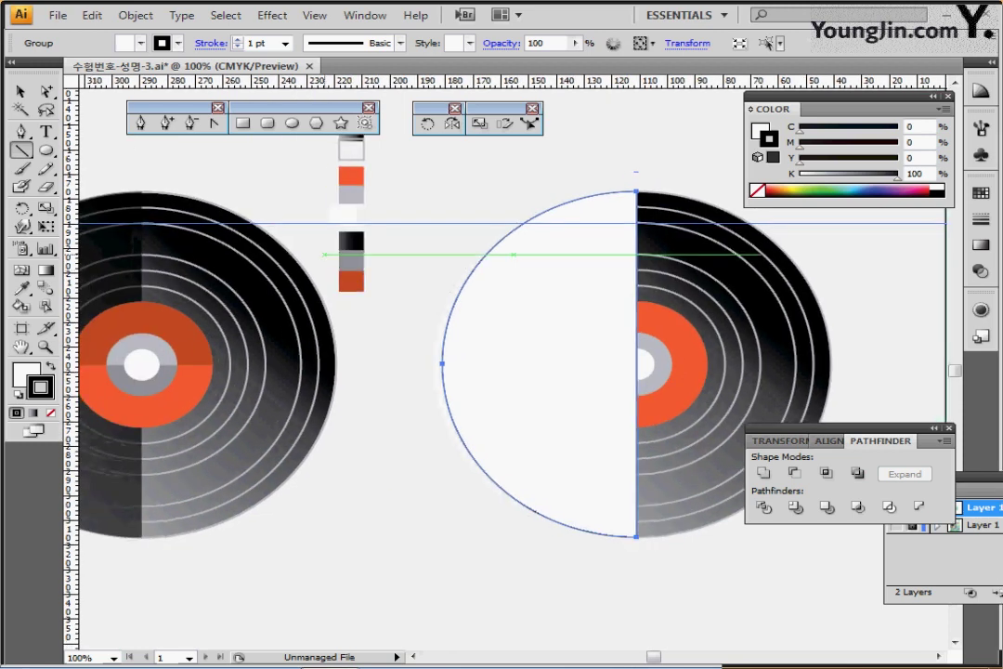
key("i")
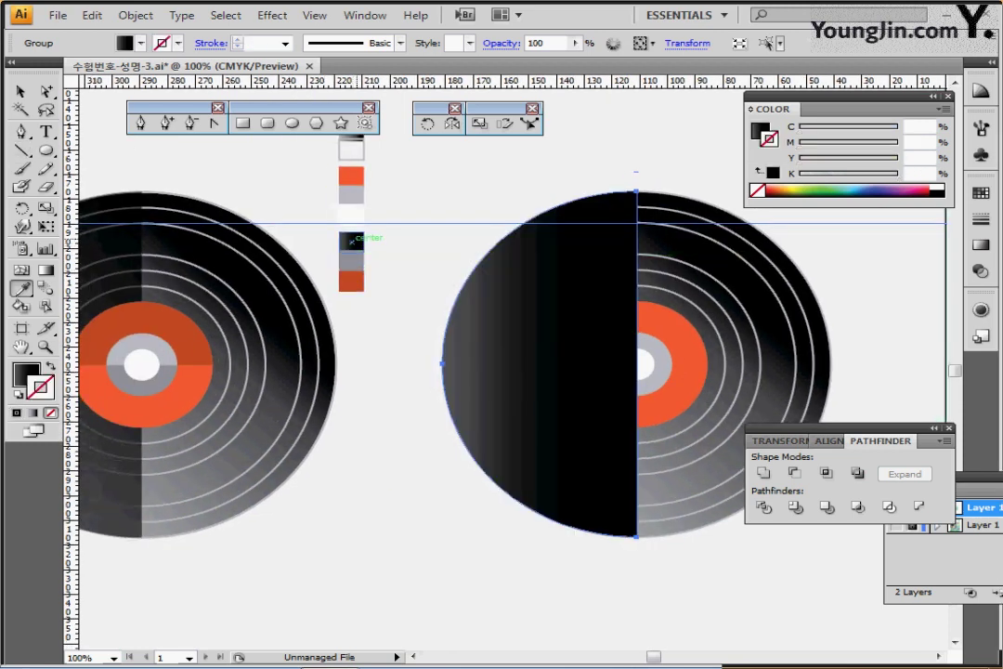
left_click(351, 242)
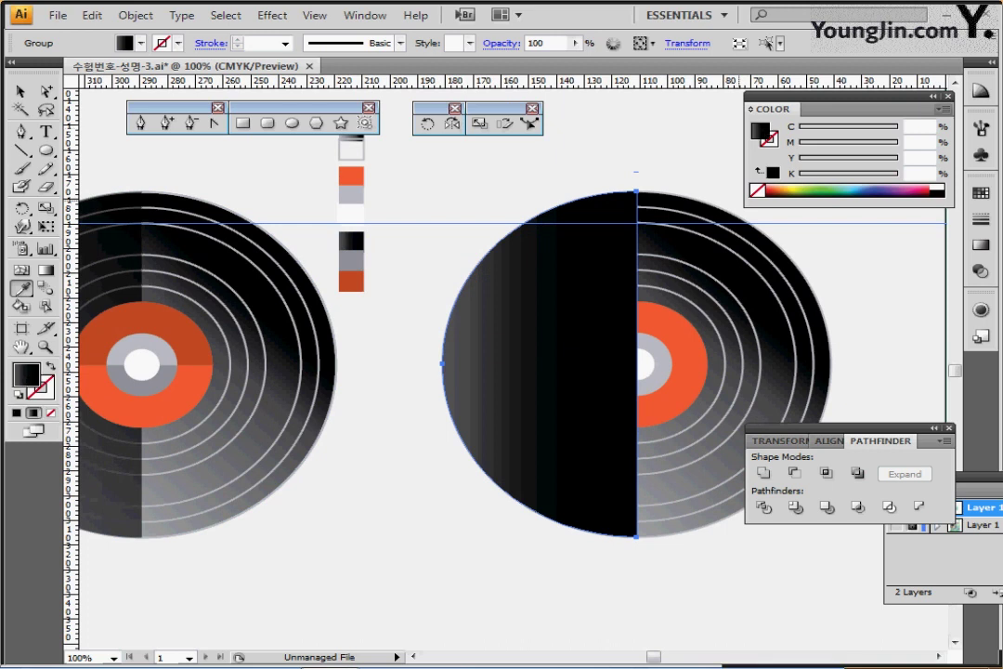
left_click(980, 245)
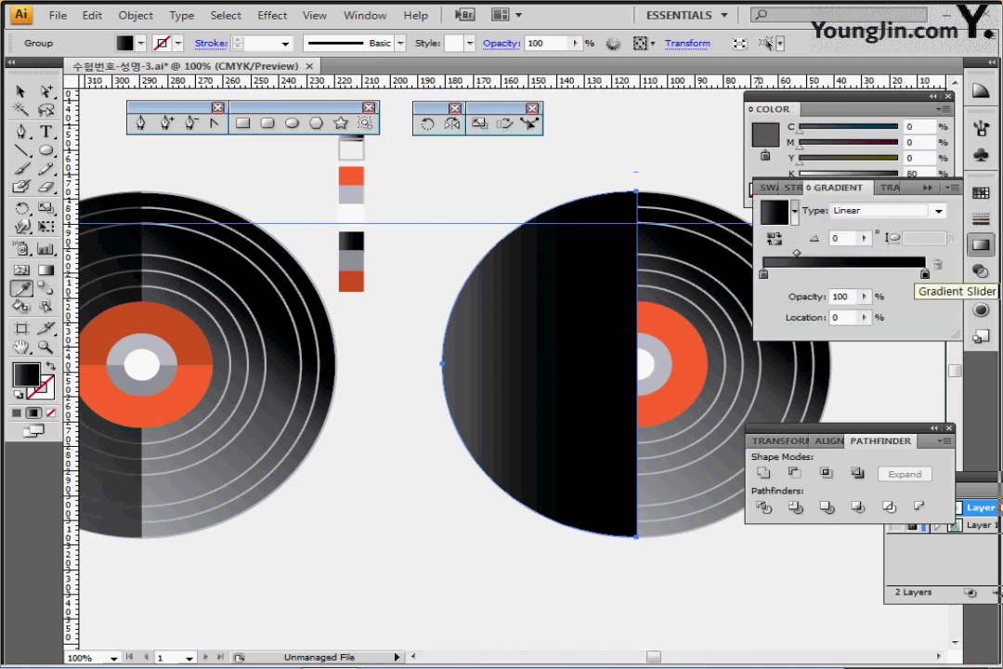
left_click(925, 274)
left_click(981, 244)
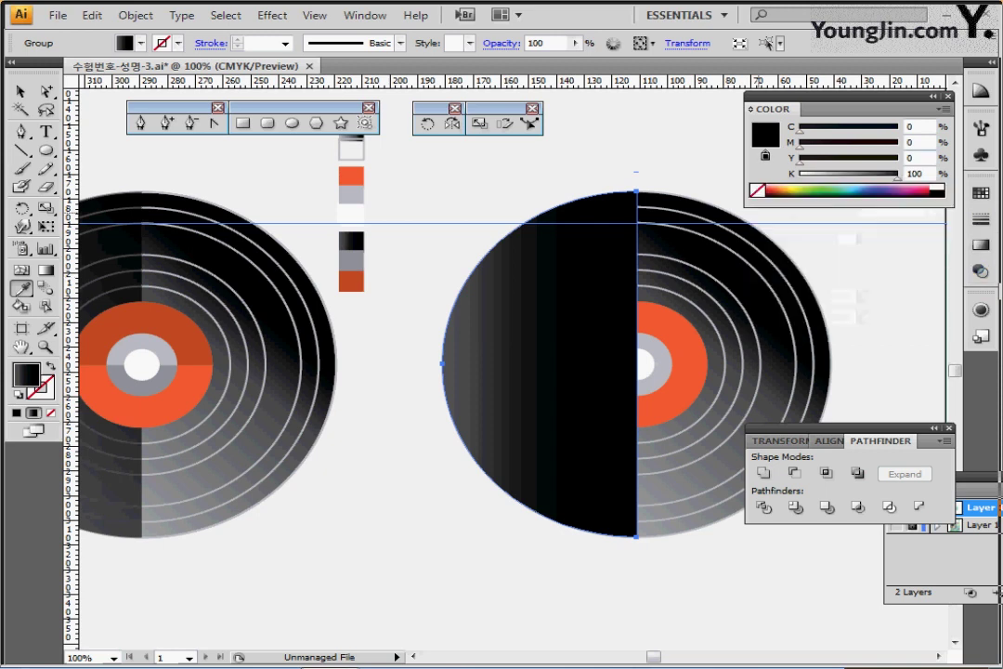
Set the opacity of the gradient half-circle to 80%
left_click_drag(546, 43, 492, 43)
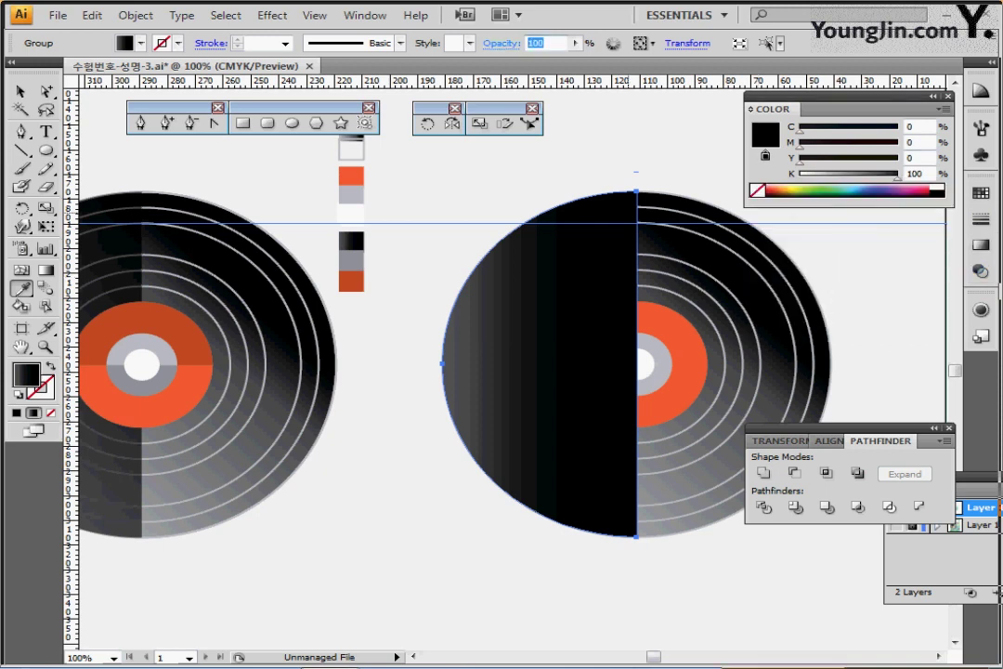
type("80")
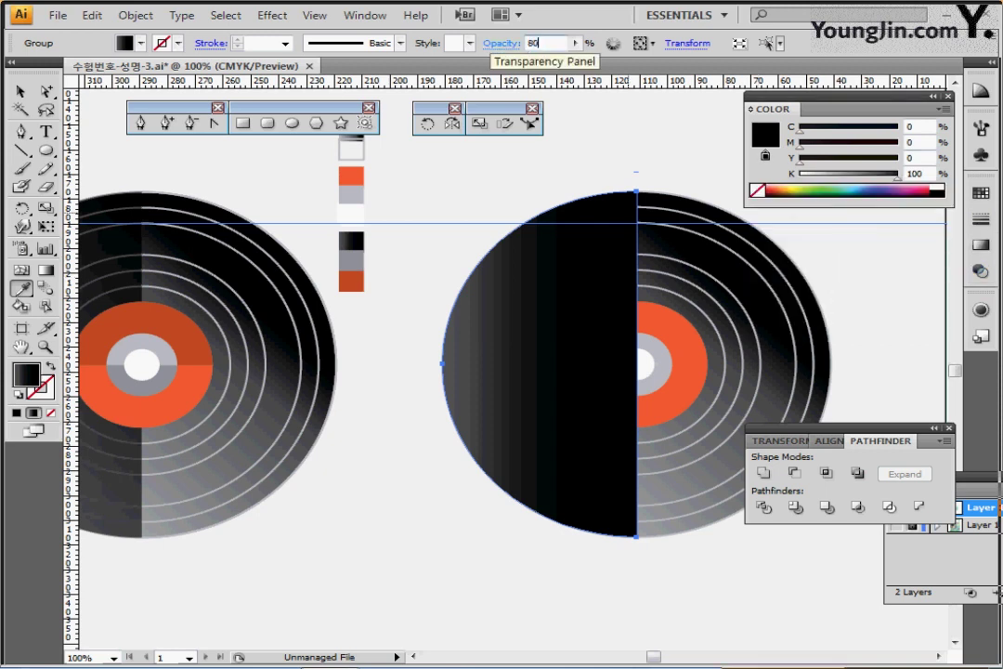
key("Return")
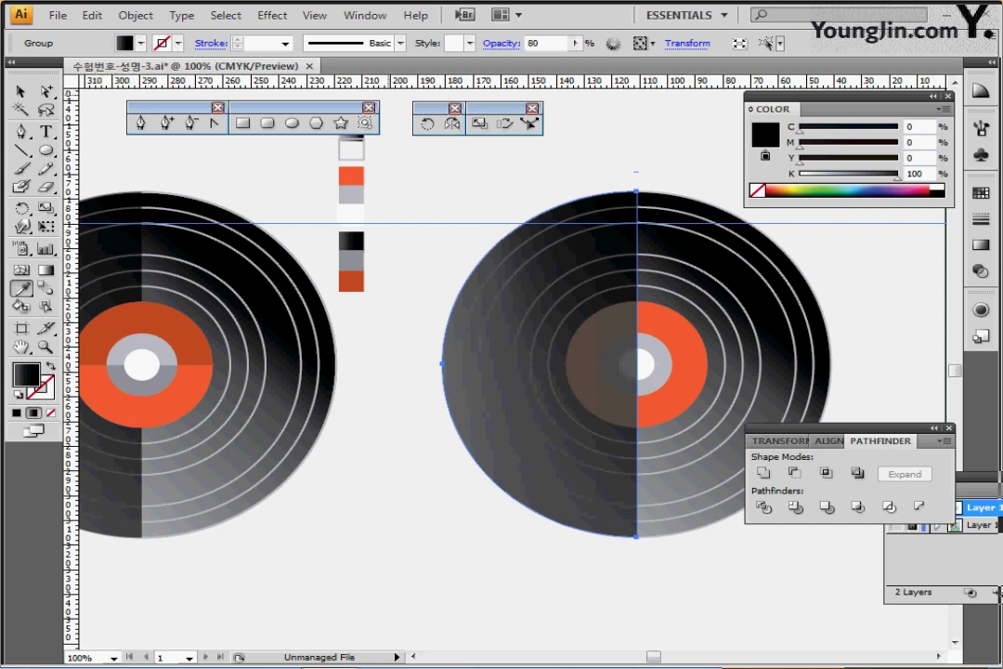
Draw a horizontal line through the redrawn record's centre, extending past the label, with no fill and a black stroke
left_click_drag(427, 316, 450, 278)
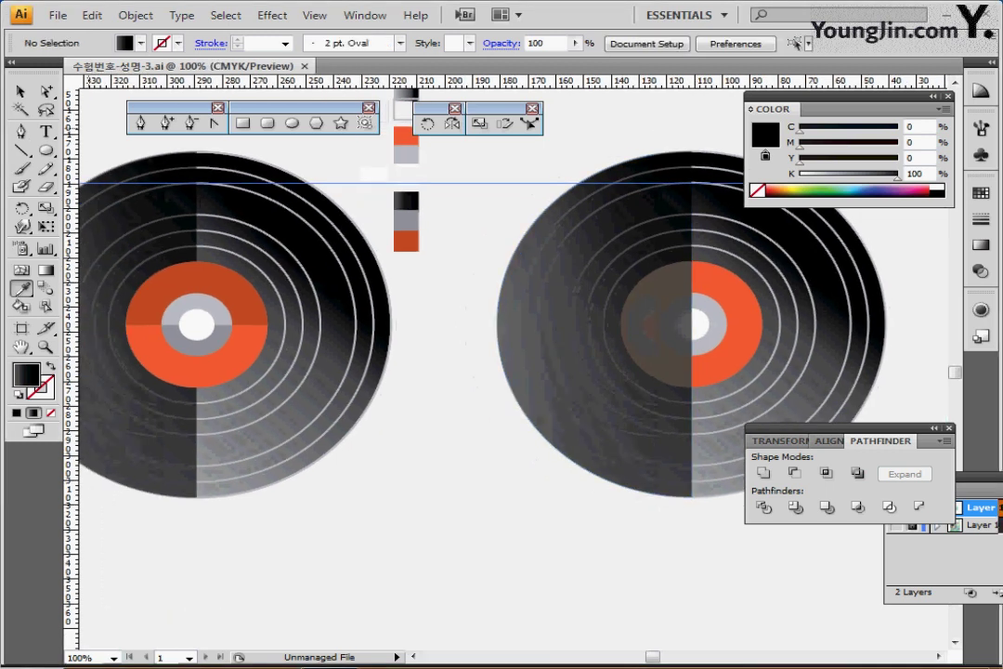
left_click(20, 151)
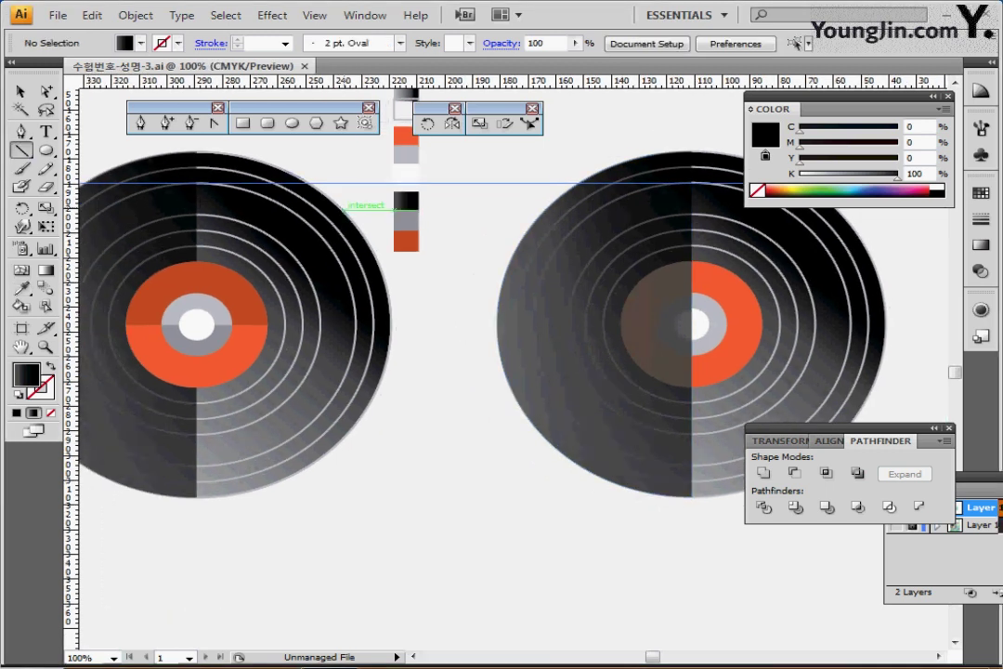
left_click_drag(609, 325, 793, 324)
left_click(19, 395)
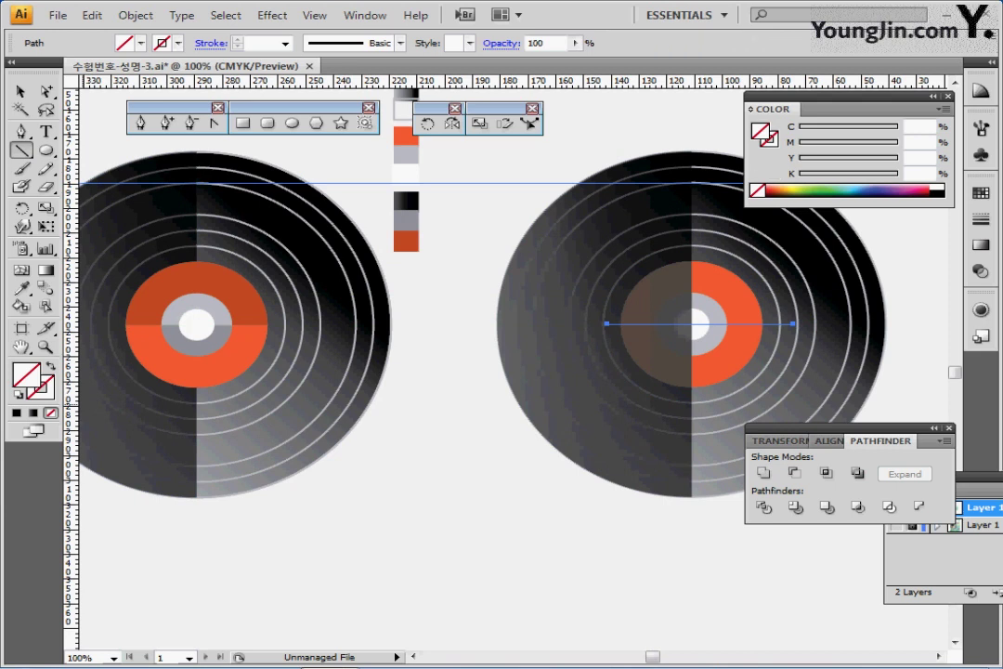
left_click(51, 413)
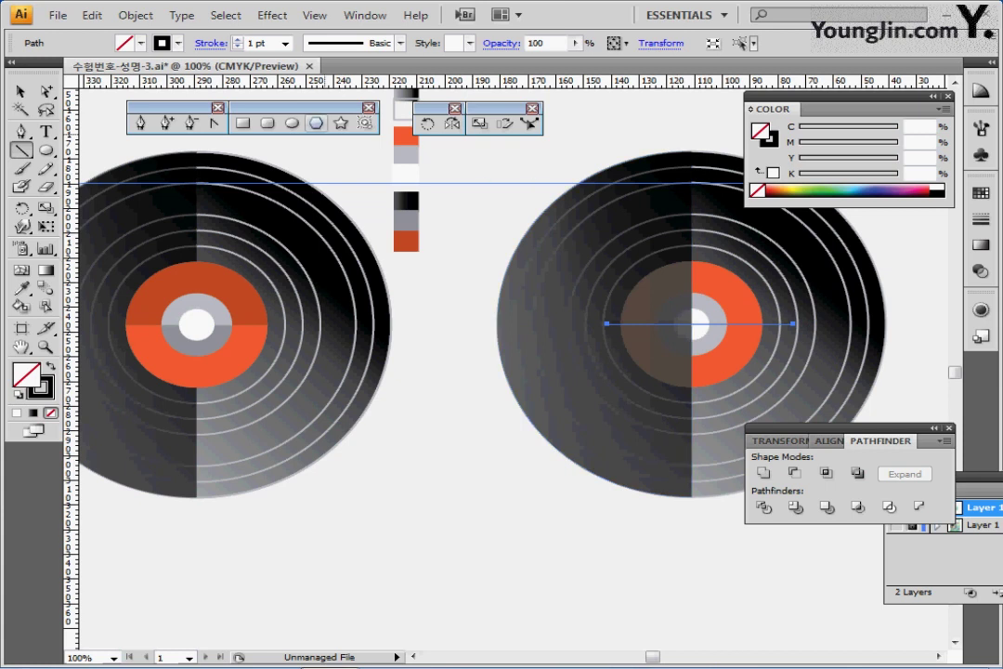
Ungroup the redrawn record into its separate circles and clear the selection
left_click(135, 15)
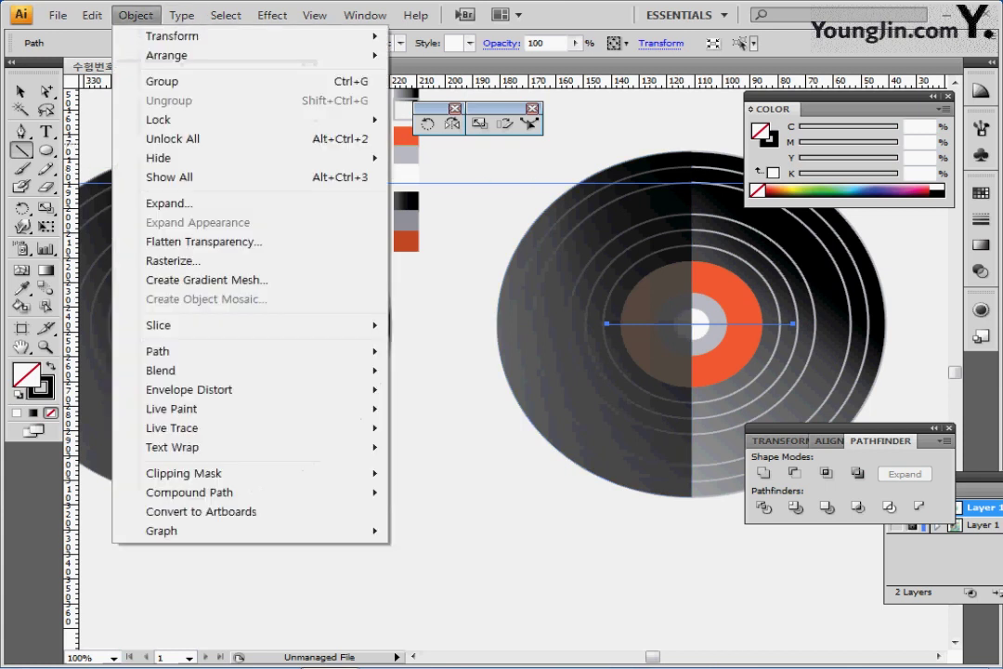
left_click(169, 177)
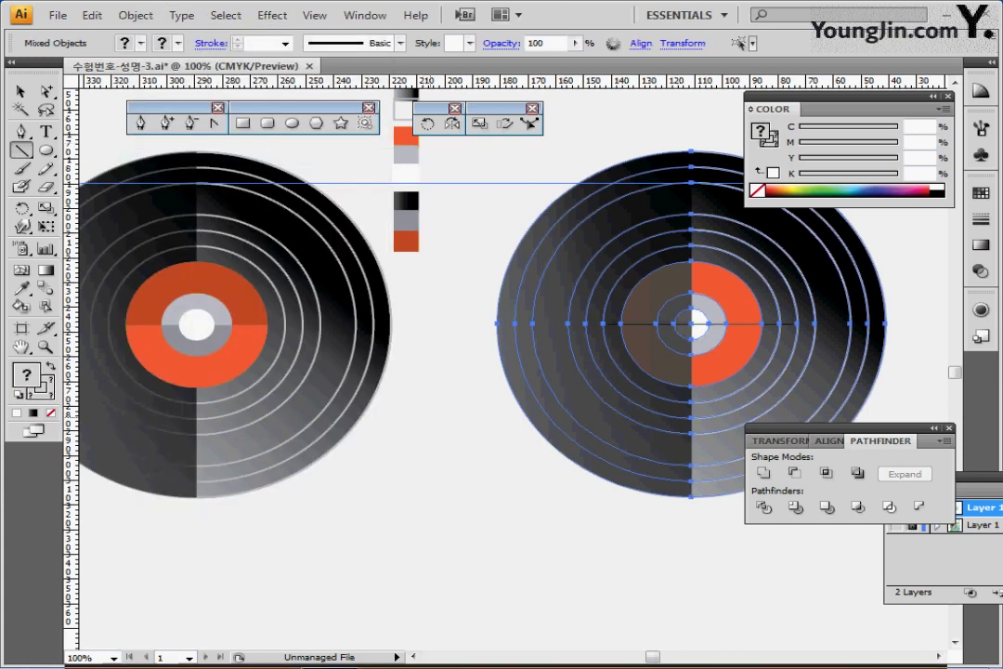
key("ctrl+shift+a")
left_click(784, 338, "ctrl")
Divide the orange, light grey and white label circles along the horizontal line using Pathfinder Divide
left_click_drag(698, 325, 786, 325)
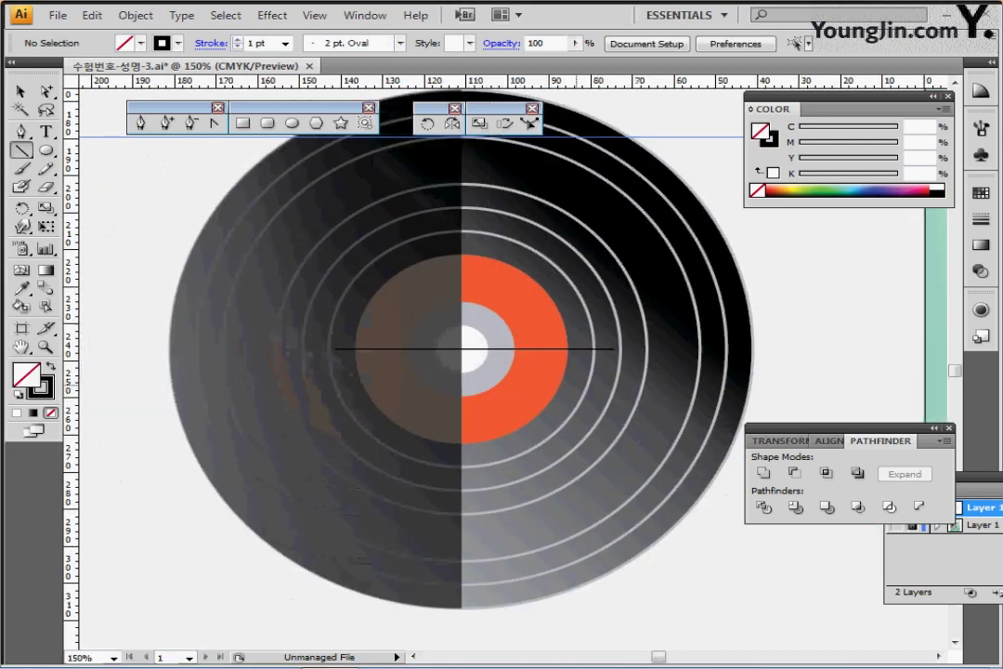
left_click(577, 349, "ctrl")
left_click(543, 345, "ctrl+shift")
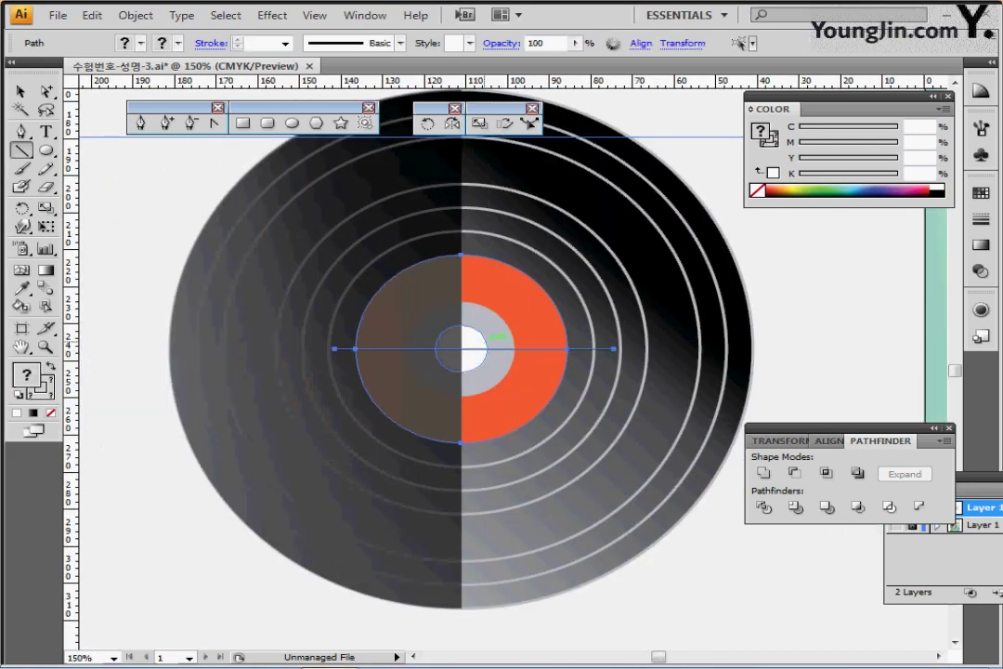
left_click(500, 341, "ctrl+shift")
left_click(474, 339, "ctrl+shift")
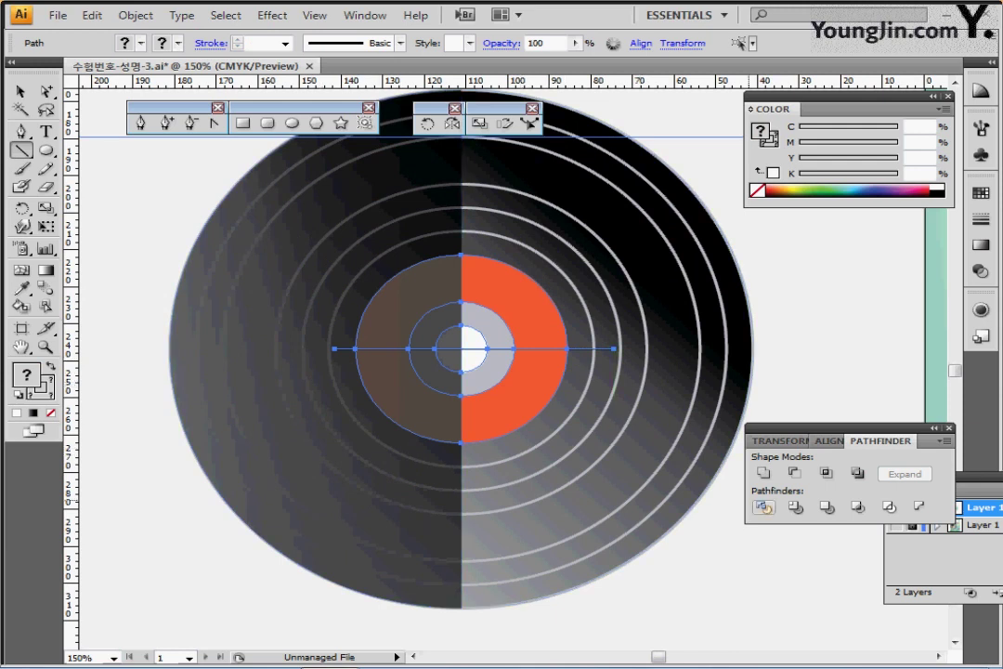
left_click(763, 506)
key("ctrl+minus")
key("ctrl+minus")
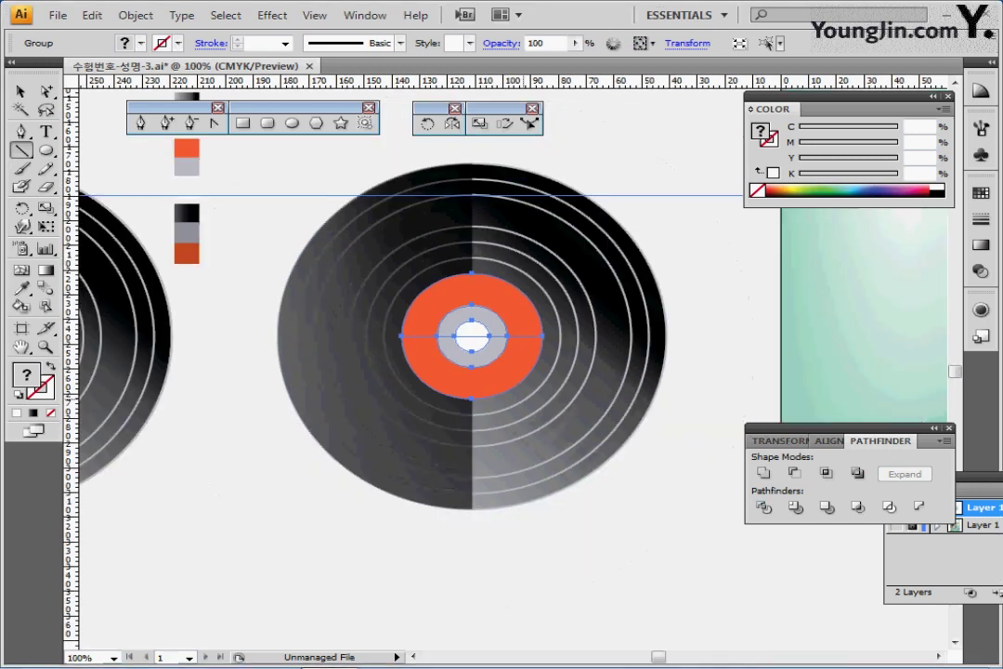
Fill the upper half of the orange label ring with the dark orange swatch using the Eyedropper
left_click_drag(478, 366, 556, 364)
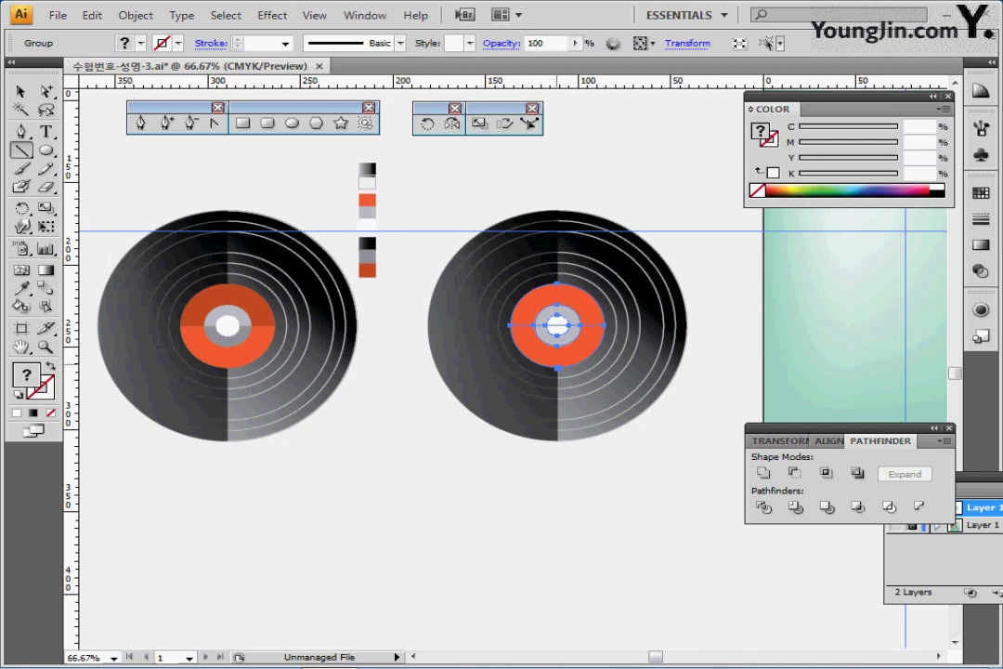
left_click_drag(558, 336, 585, 366)
left_click(493, 205)
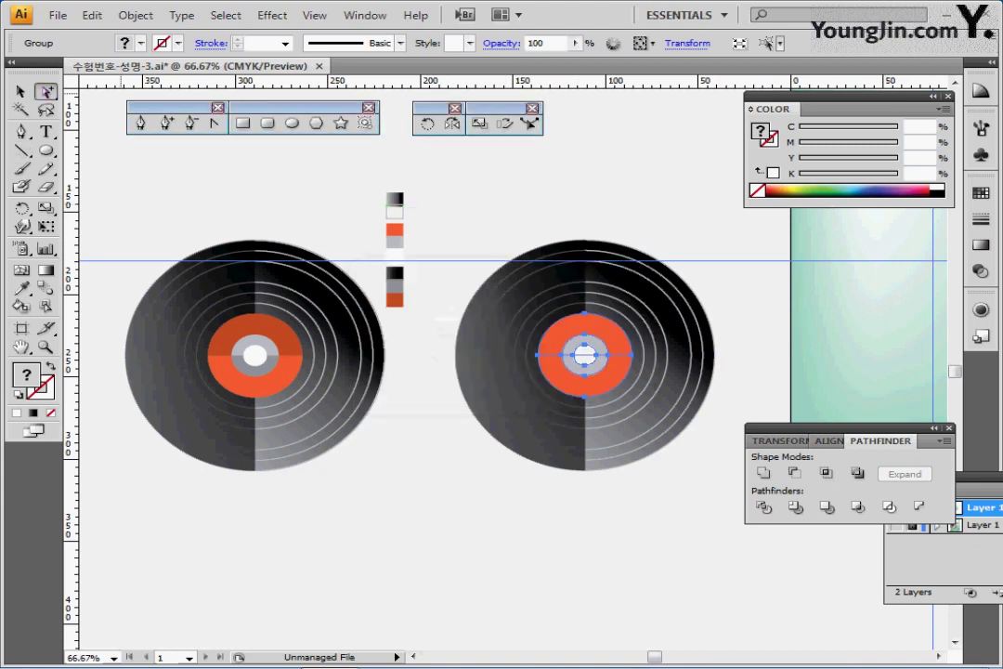
left_click(441, 232)
left_click(617, 327)
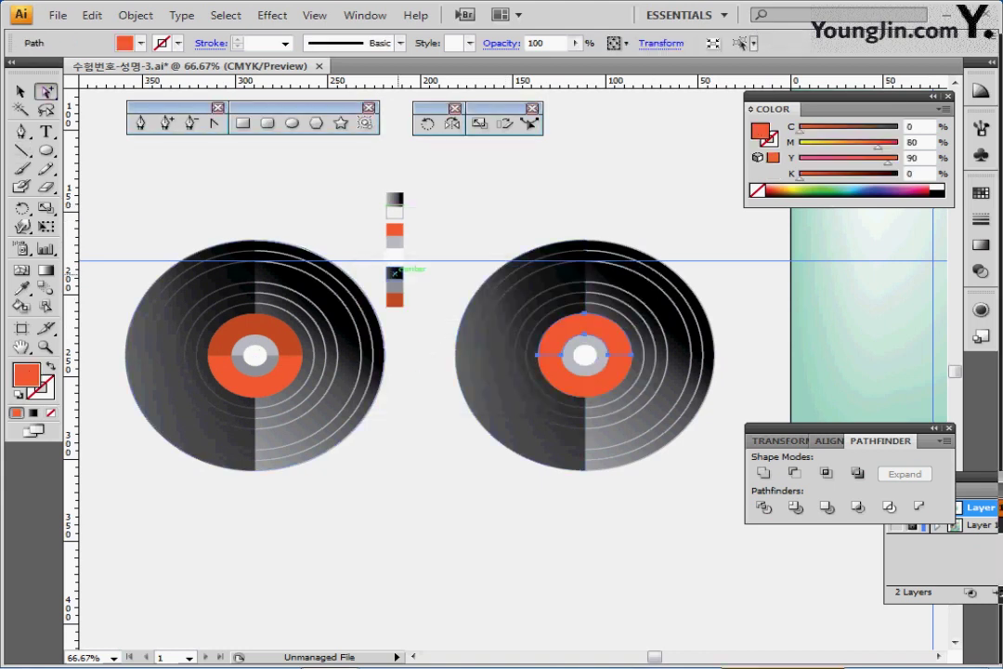
key("i")
left_click(394, 298)
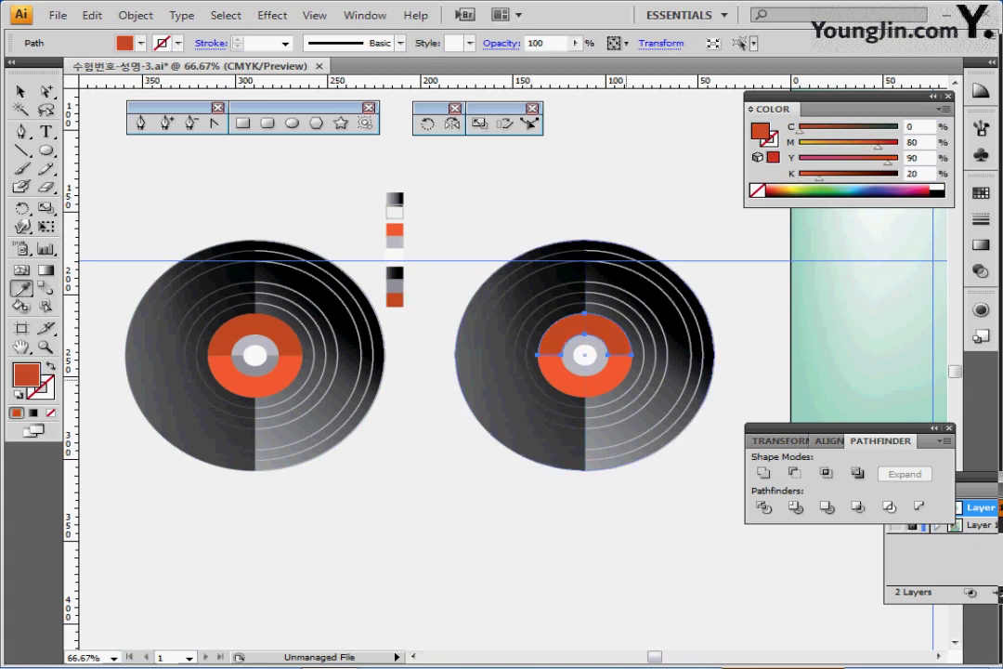
Fill the lower half of the light grey label ring with the 50% grey swatch using the Eyedropper and clear the selection
left_click(592, 368, "ctrl")
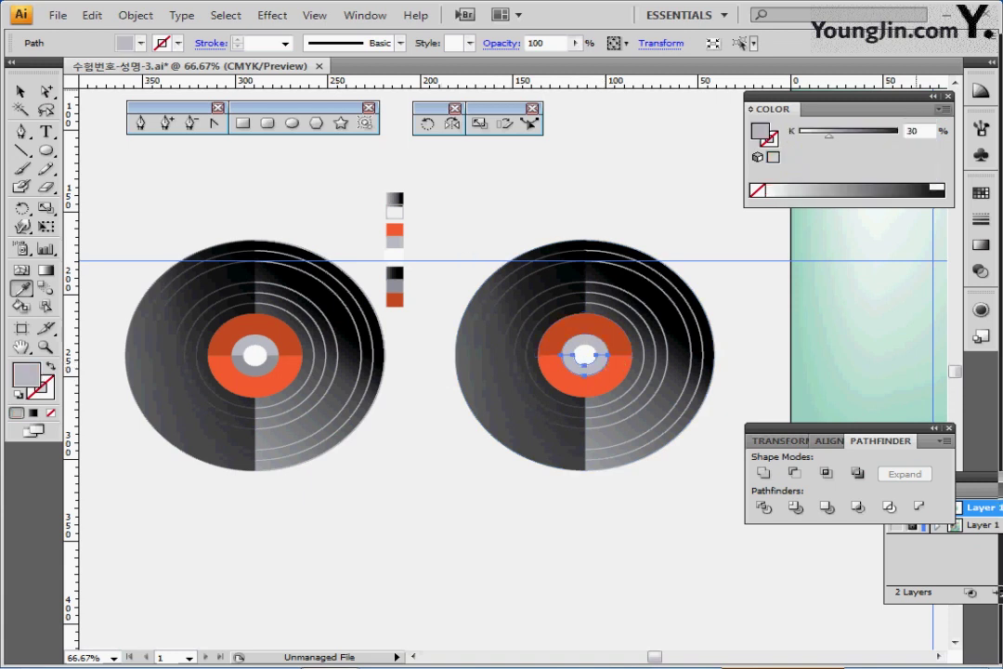
left_click(943, 108)
left_click(776, 199)
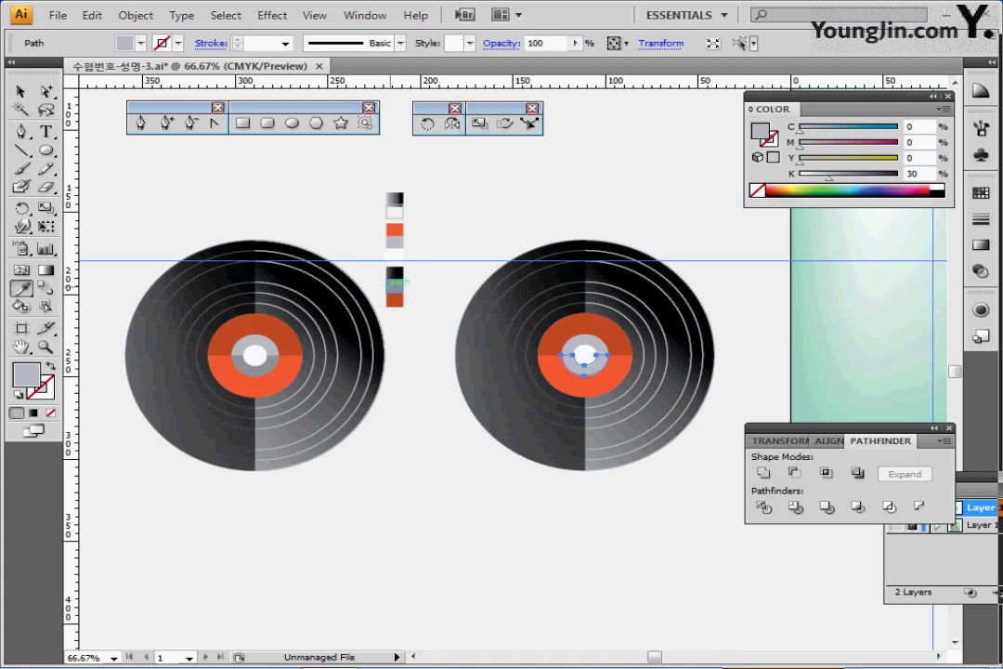
left_click(393, 287)
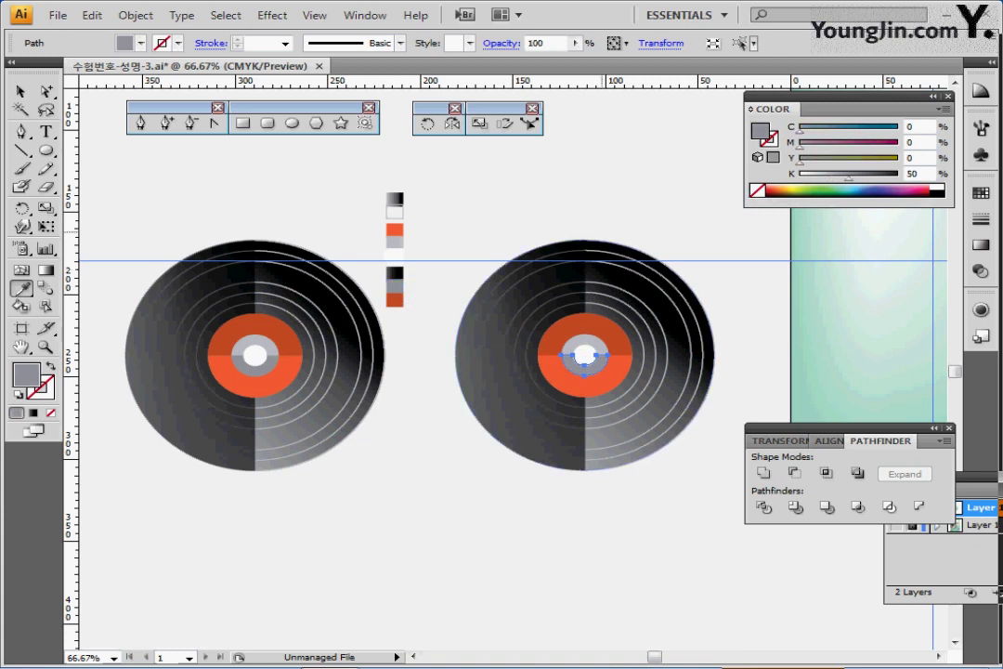
key("ctrl+shift+a")
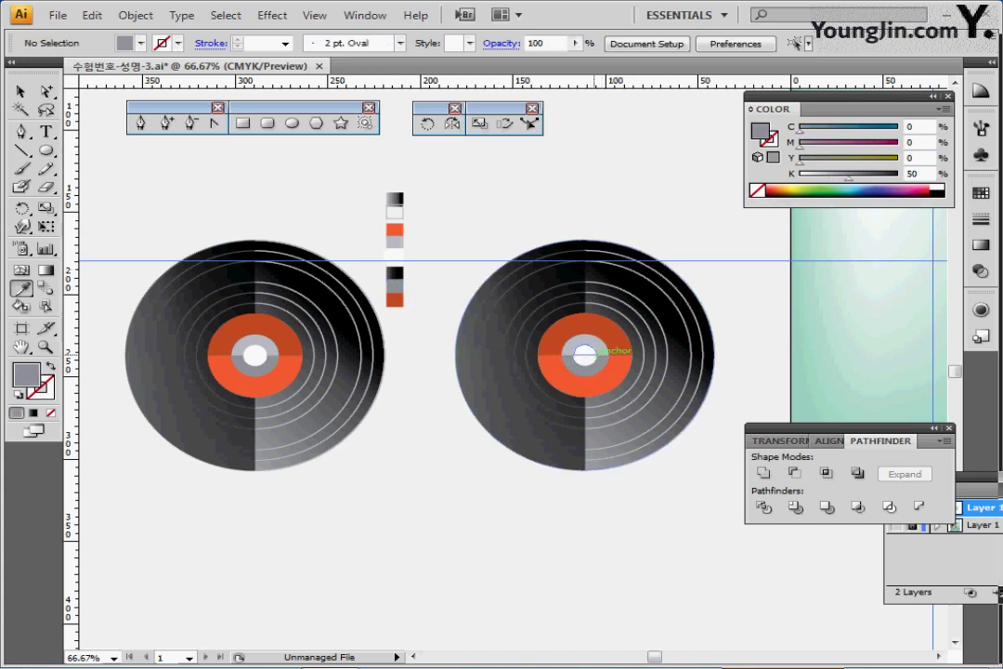
Merge the two halves of the white centre circle into one shape with Pathfinder Unite and clear the selection
left_click(591, 356, "ctrl")
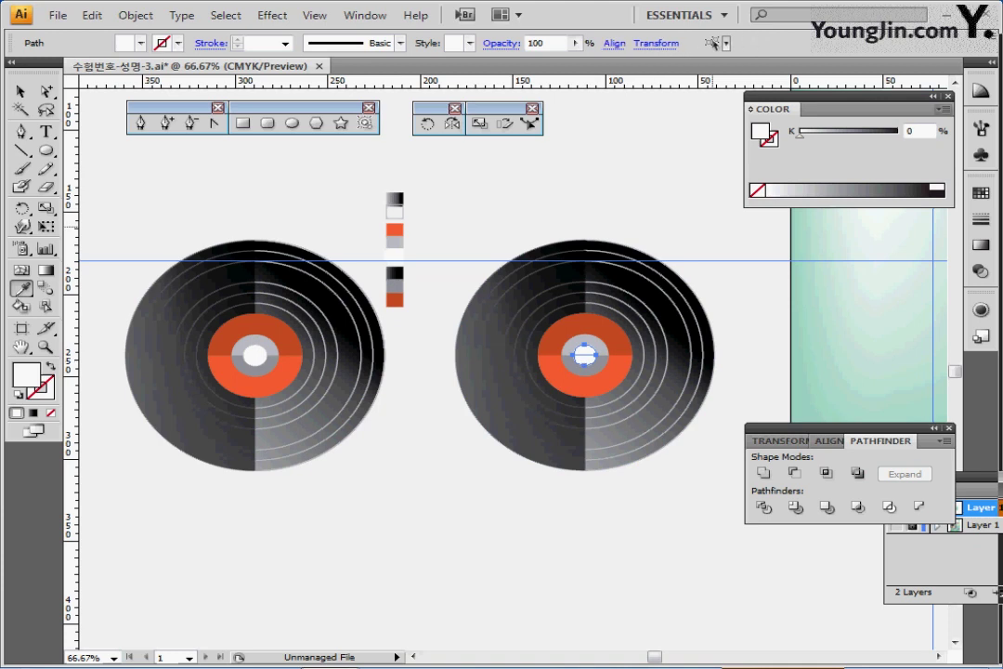
left_click(945, 109)
left_click(785, 199)
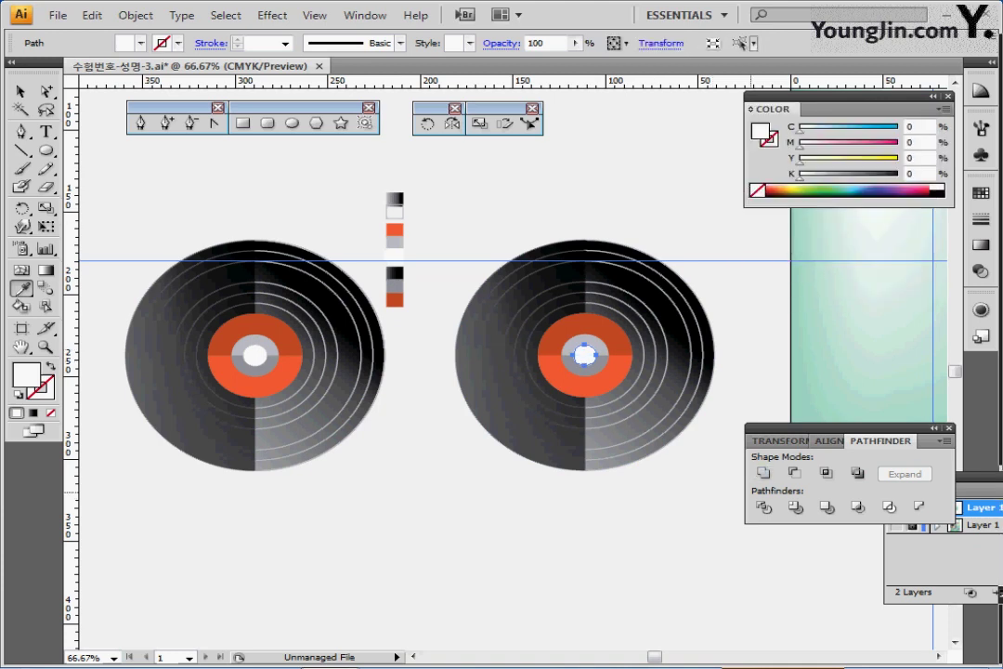
left_click(643, 537, "ctrl")
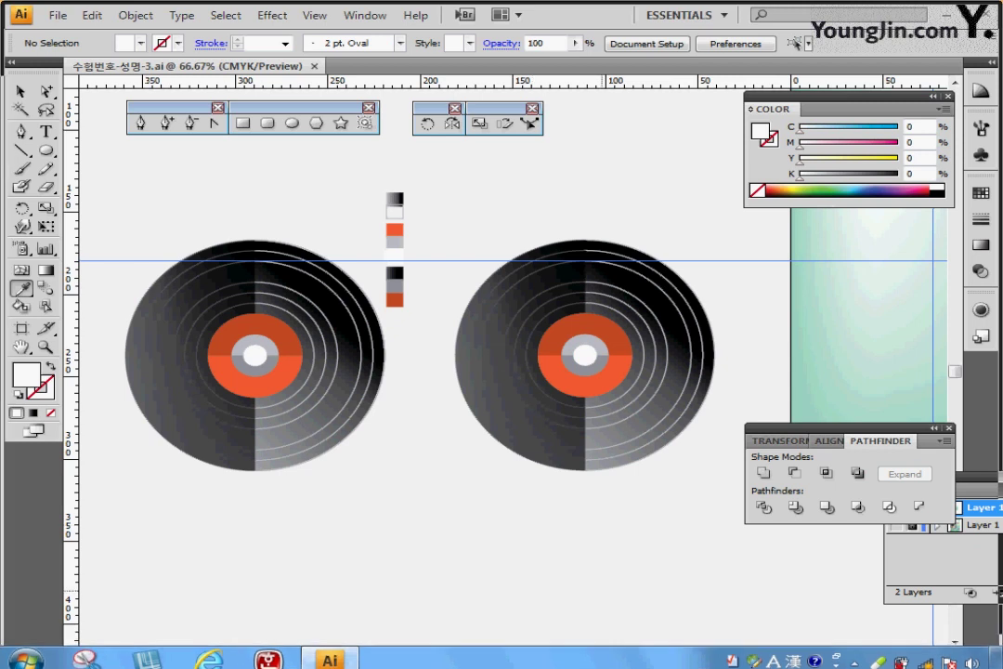
Select the whole redrawn record and move it onto the poster, centring it on the intersection of the two guides
left_click_drag(621, 500, 272, 567)
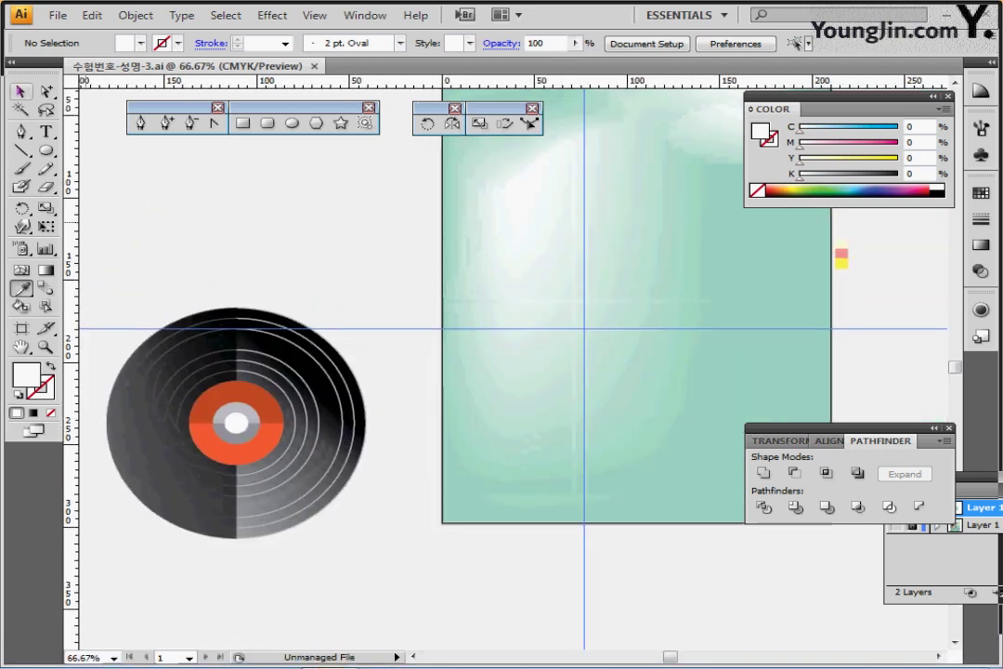
left_click(21, 91)
left_click_drag(204, 229, 244, 336)
left_click_drag(236, 423, 584, 328)
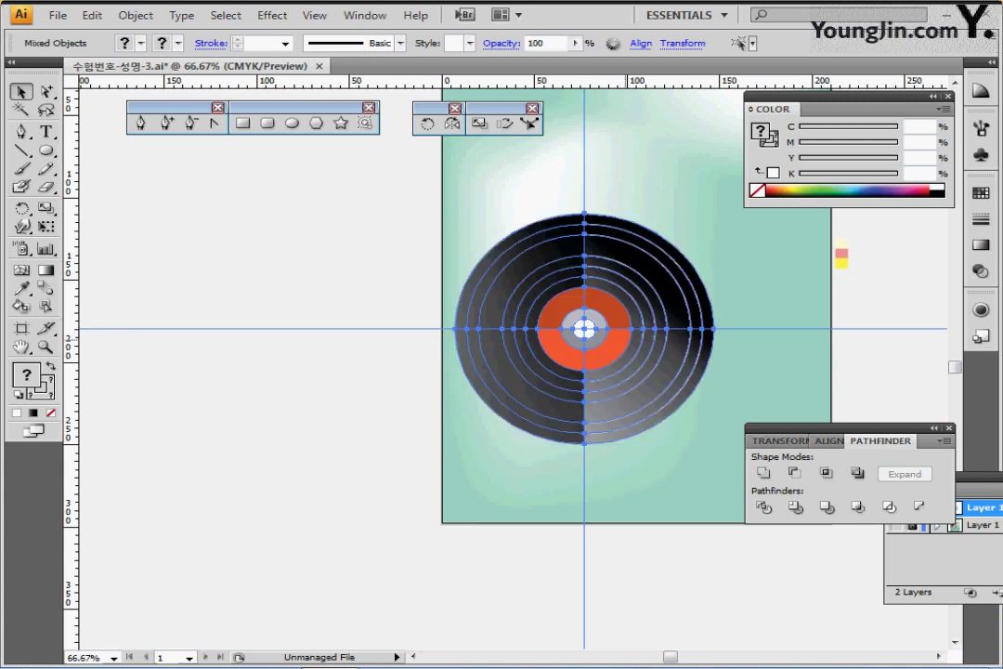
Check the placed record against the locked lower layer, hide that layer, and save the document
key("ctrl+y")
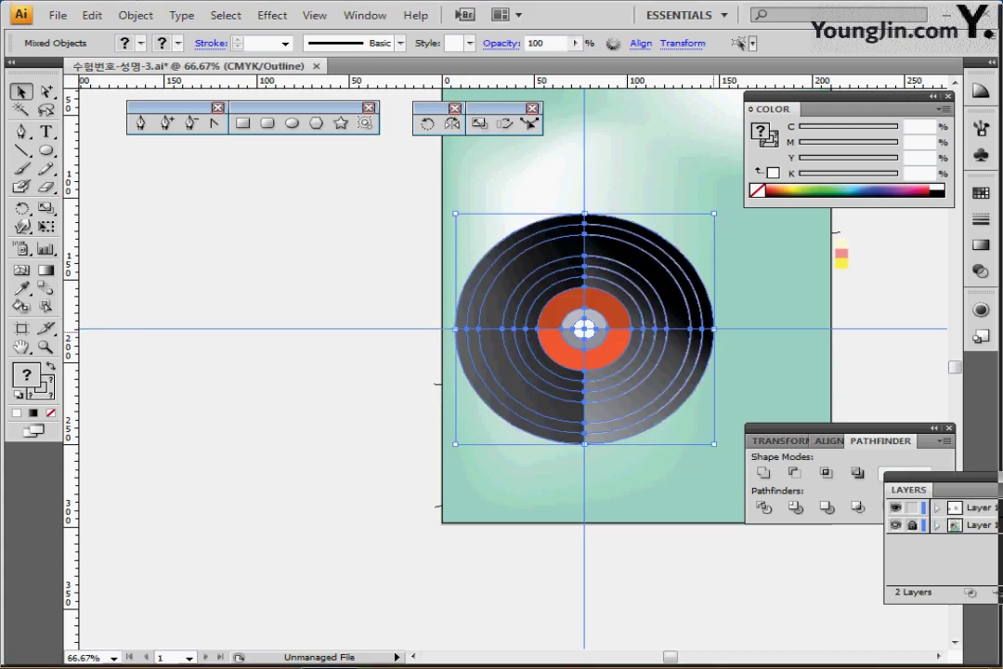
key("ctrl+y")
left_click(895, 526)
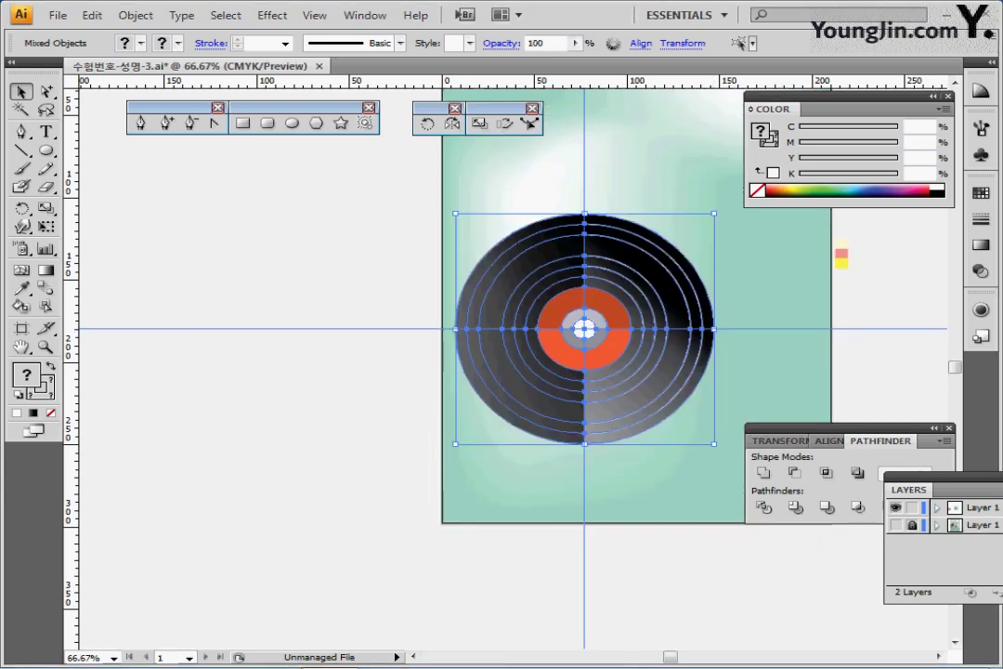
key("ctrl+s")
Show all hidden objects to bring back the two curved paths across the record and clear the selection
left_click_drag(599, 283, 382, 324)
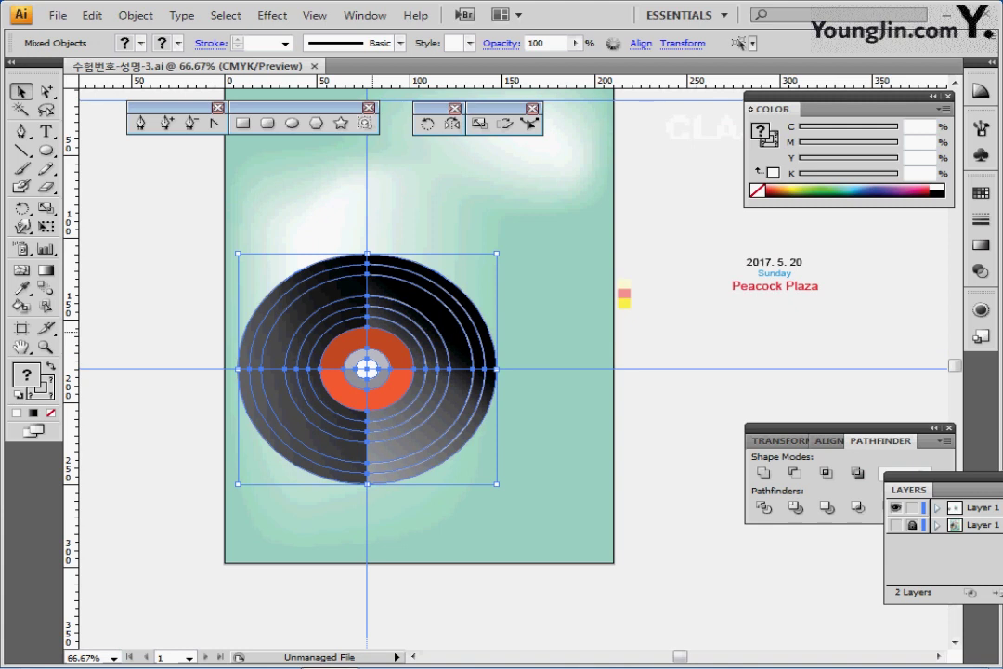
key("ctrl+shift+b")
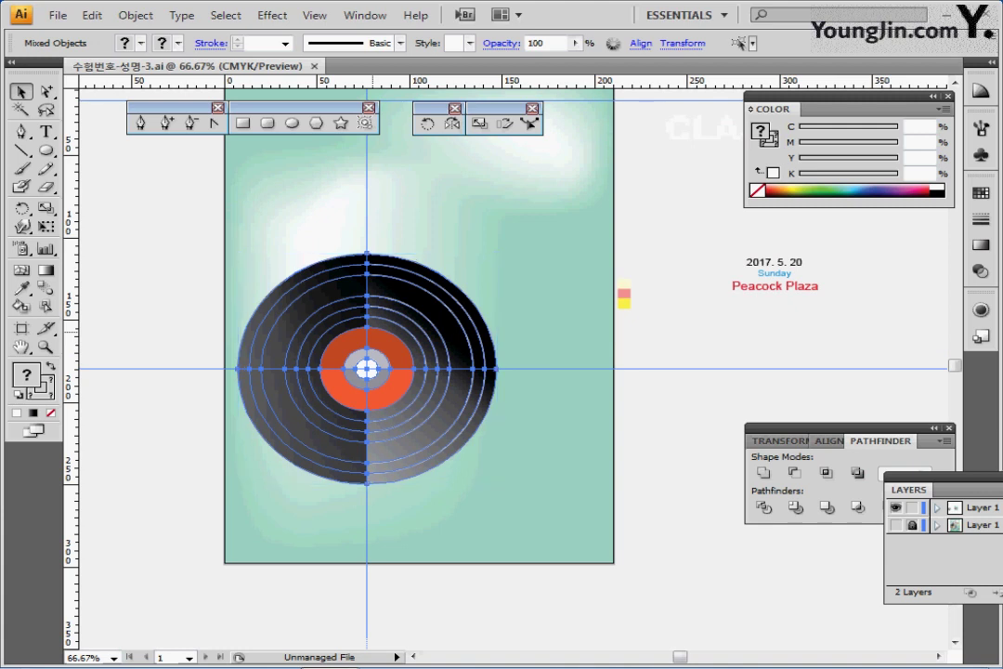
key("ctrl+alt+3")
key("ctrl+shift+b")
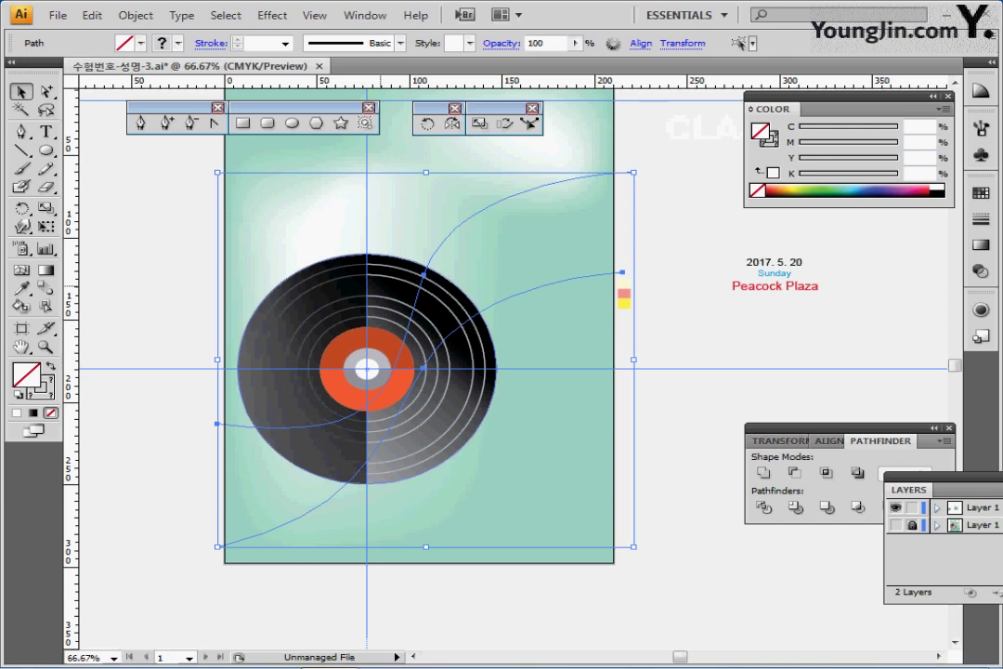
key("ctrl+shift+b")
key("ctrl+shift+a")
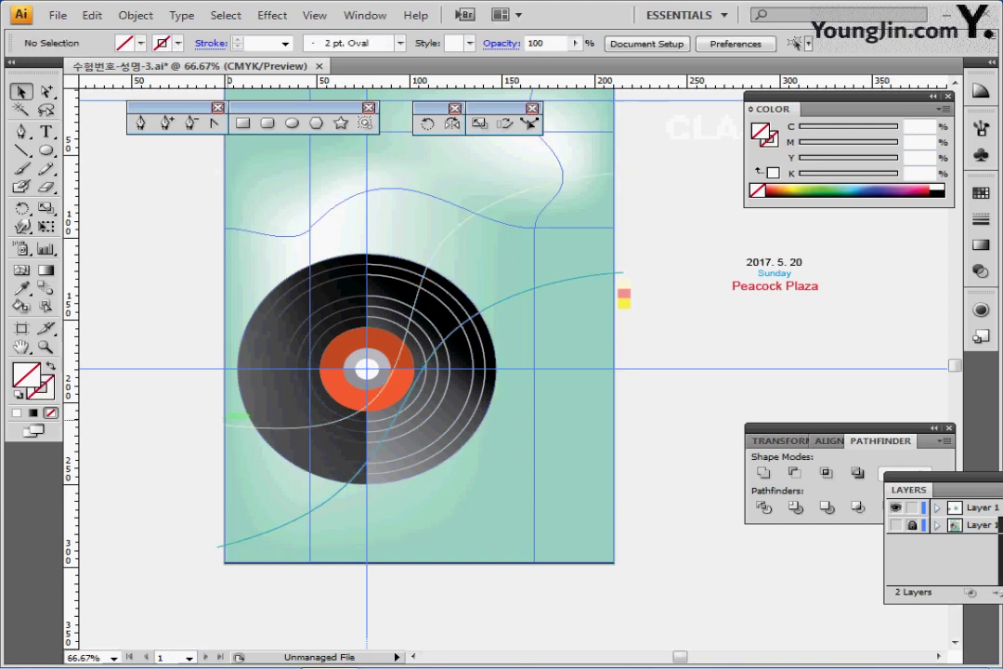
Examine the stroke colour and weight of the cream curve and of the teal curve
left_click(225, 425)
key("ctrl+shift+b")
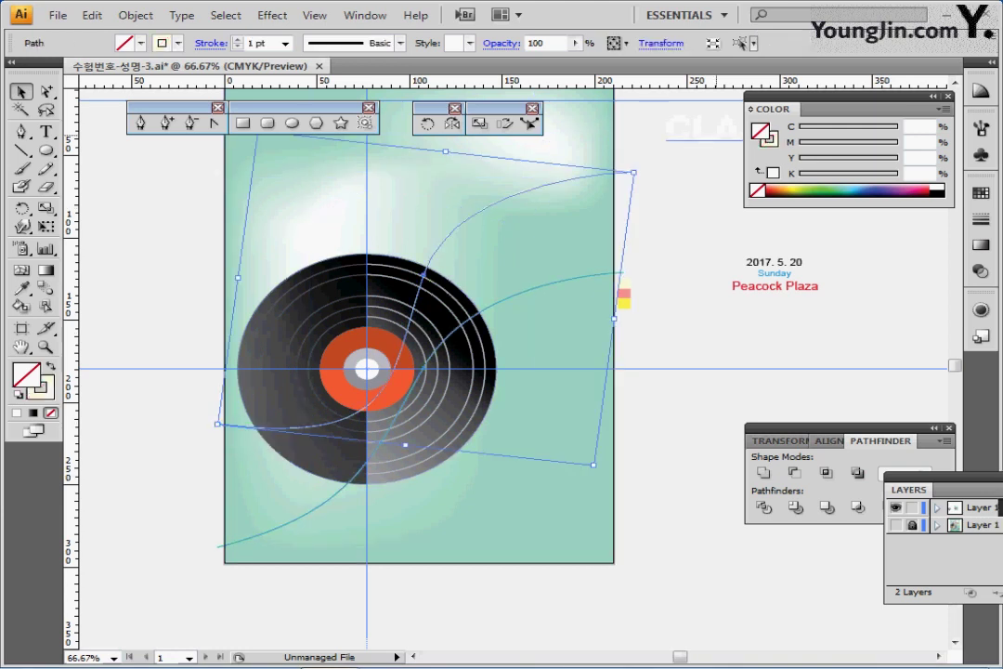
key("x")
key("ctrl+F10")
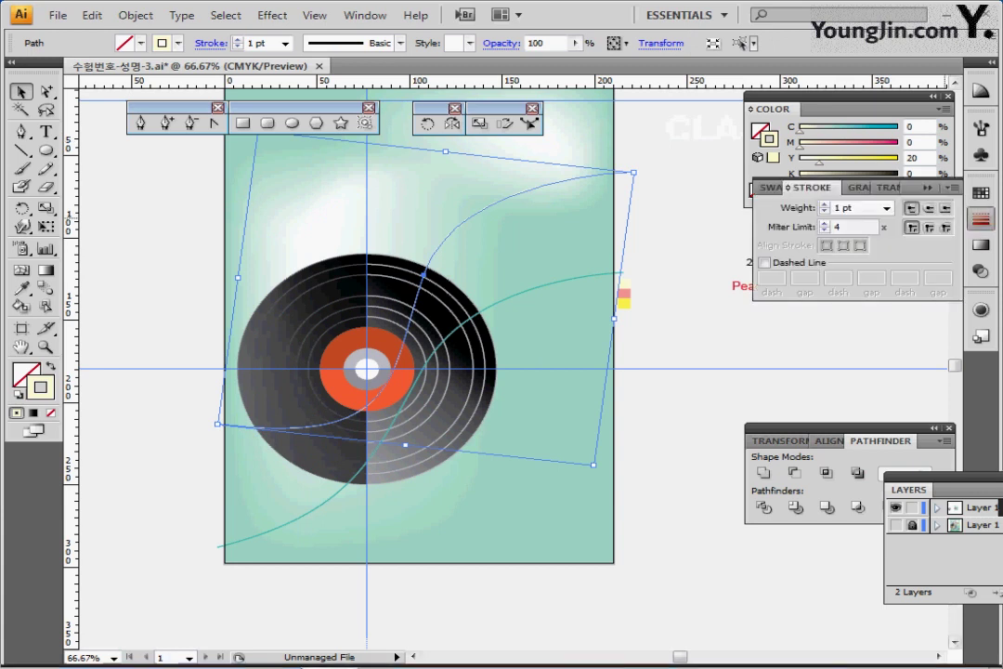
key("ctrl+F10")
mouse_move(595, 275)
left_mouse_down()
mouse_move(644, 287)
mouse_move(653, 279)
left_mouse_up()
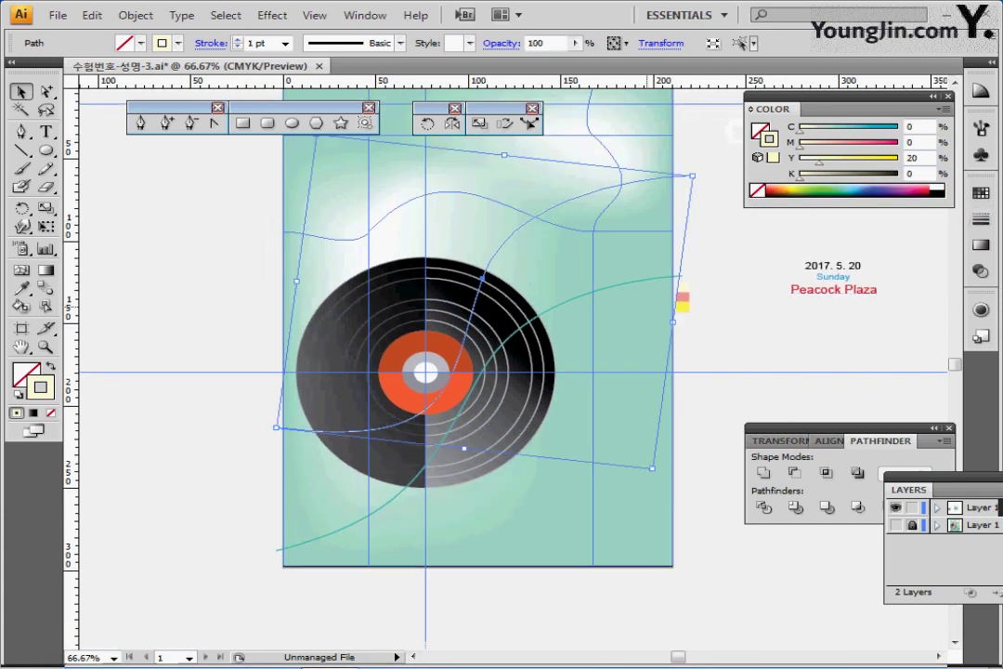
left_click(673, 276)
left_click(679, 276)
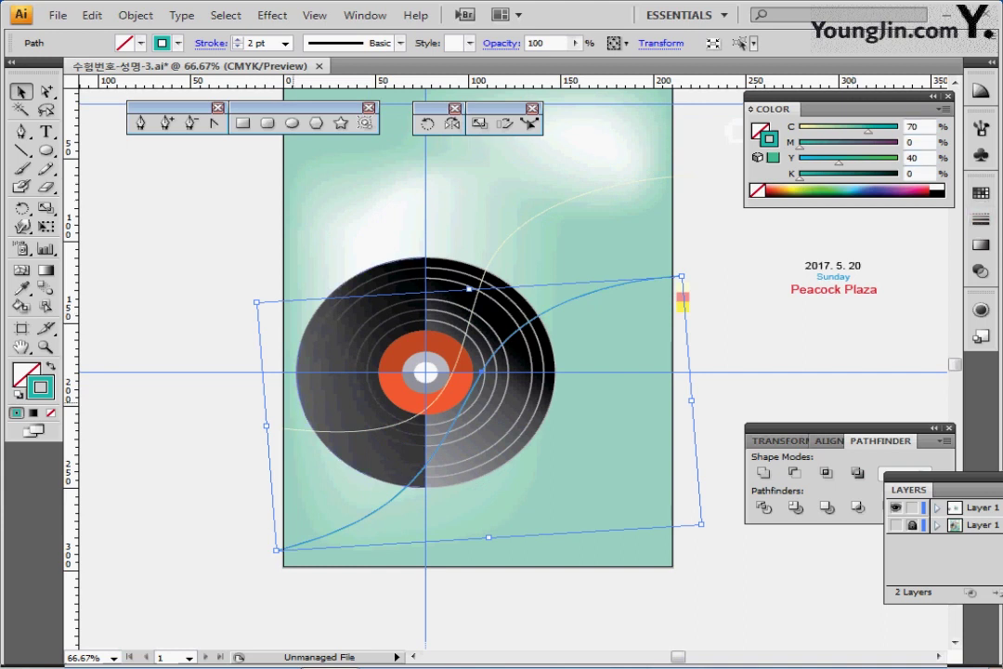
Select the teal and cream curves together and make a blend between them
key("ctrl+z")
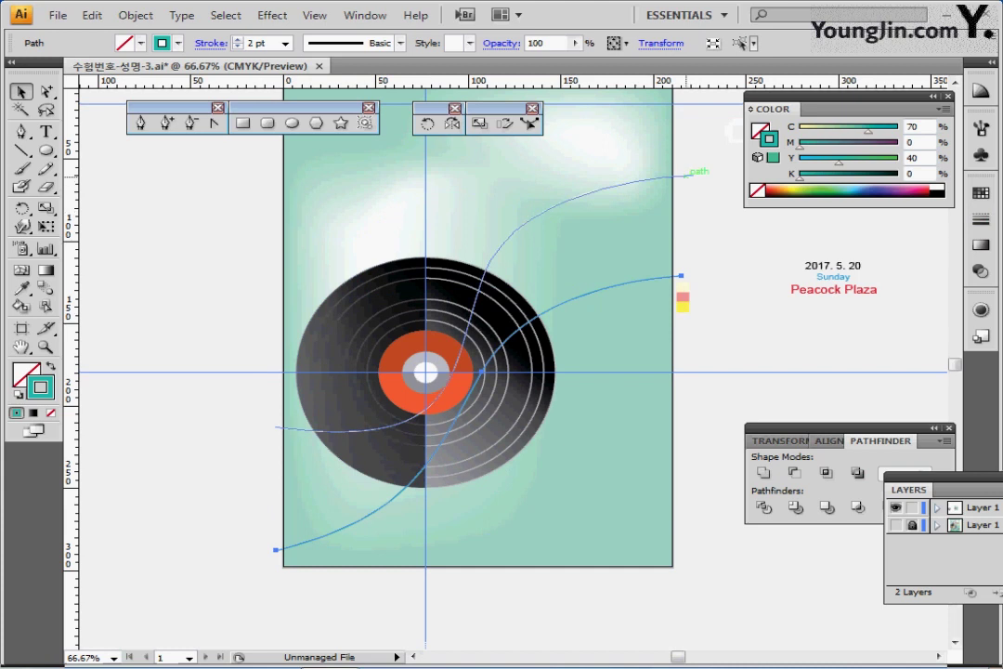
left_click(687, 176, "shift")
left_click(135, 15)
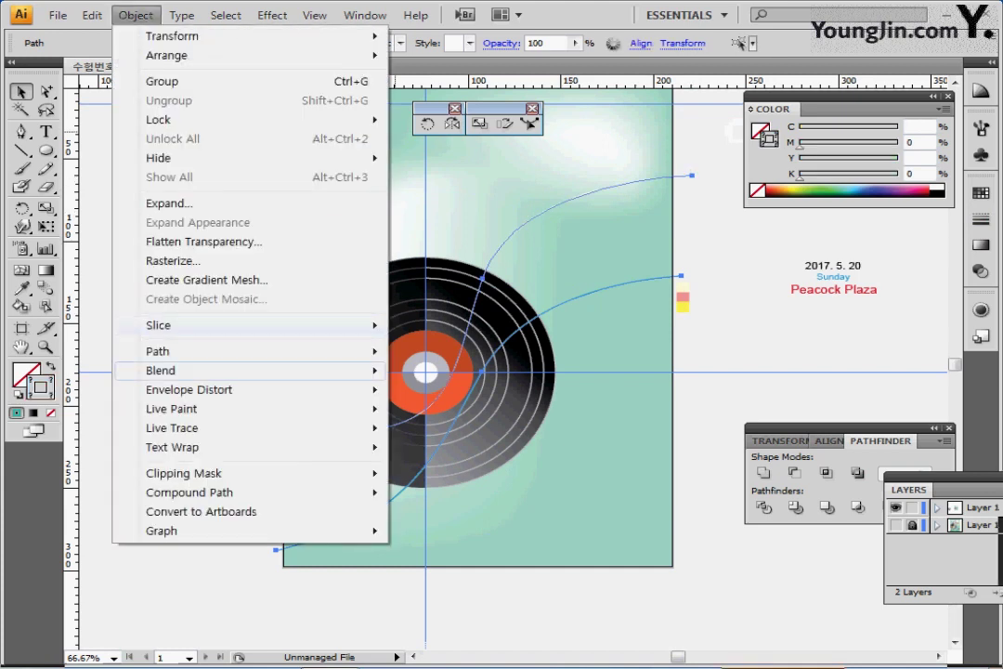
mouse_move(176, 369)
left_click(431, 370)
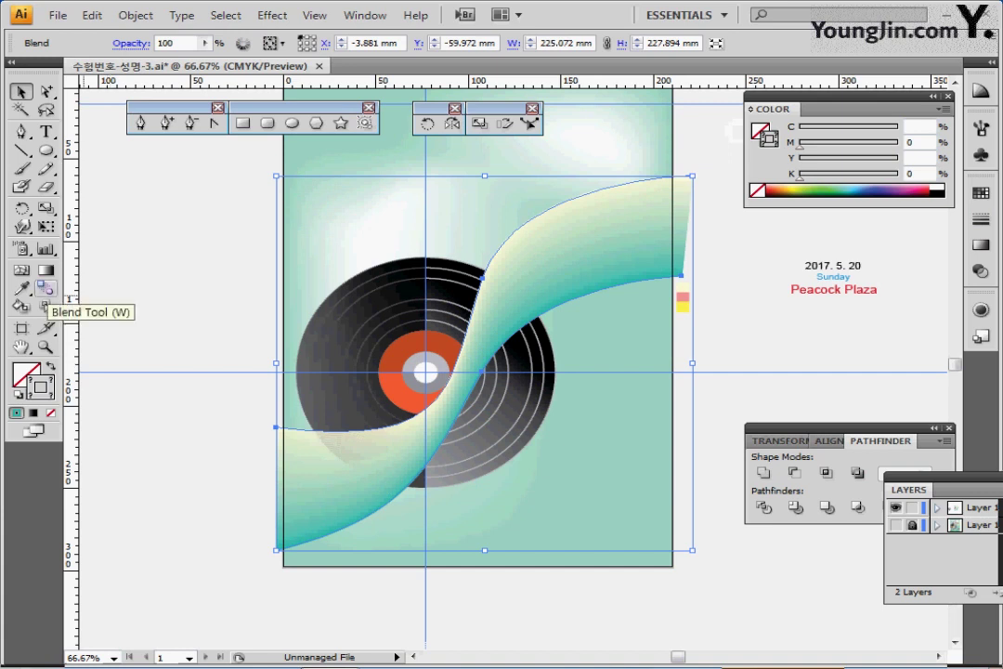
Set the blend's spacing to Specified Steps with 15 steps and save the document
double_click(44, 290)
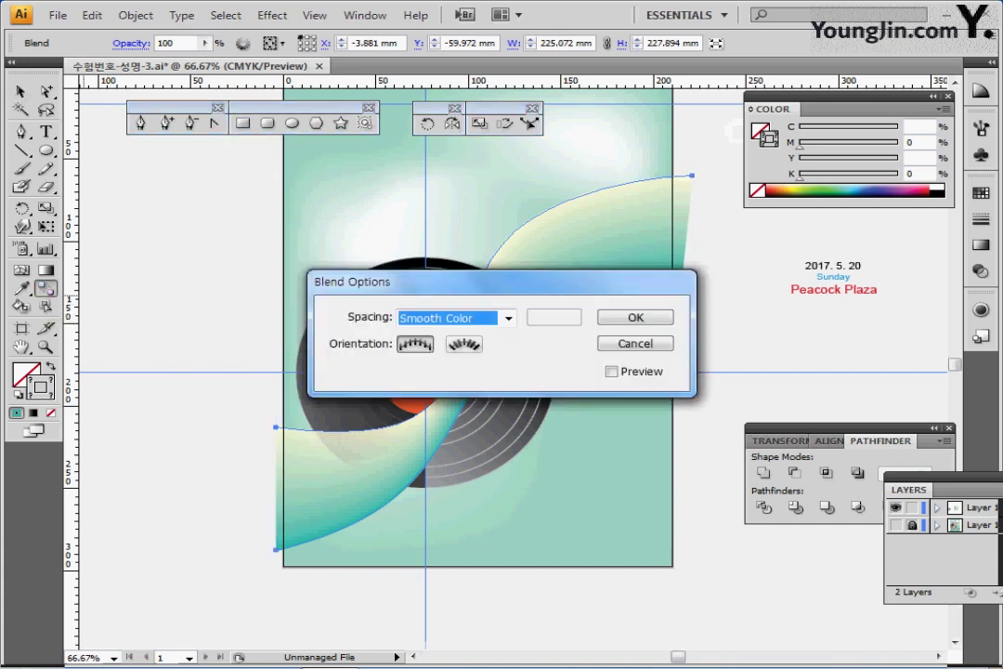
left_click(508, 318)
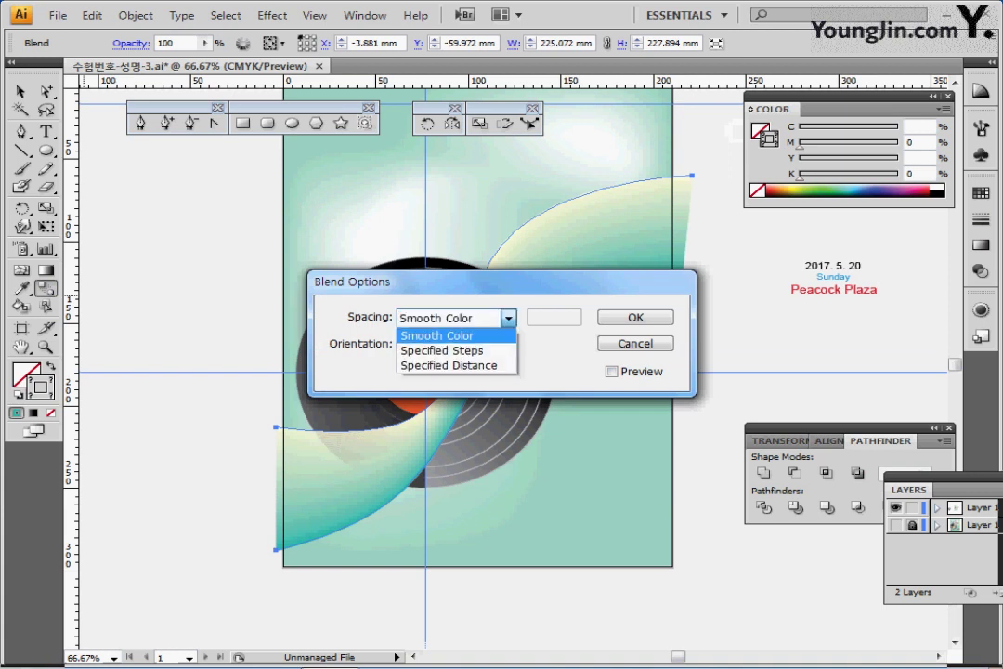
left_click(455, 350)
type("15")
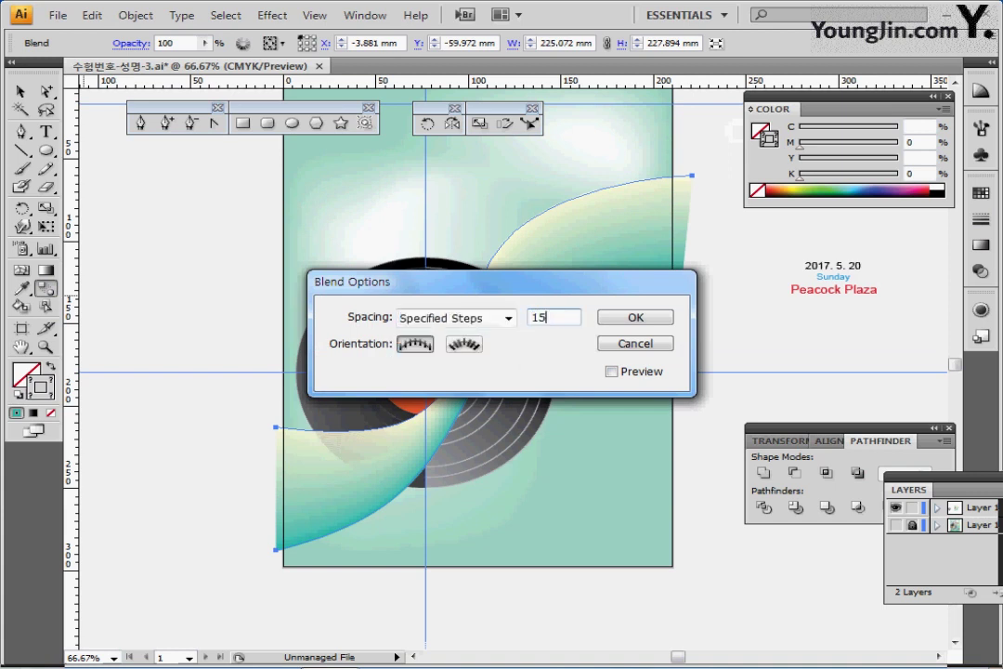
key("Return")
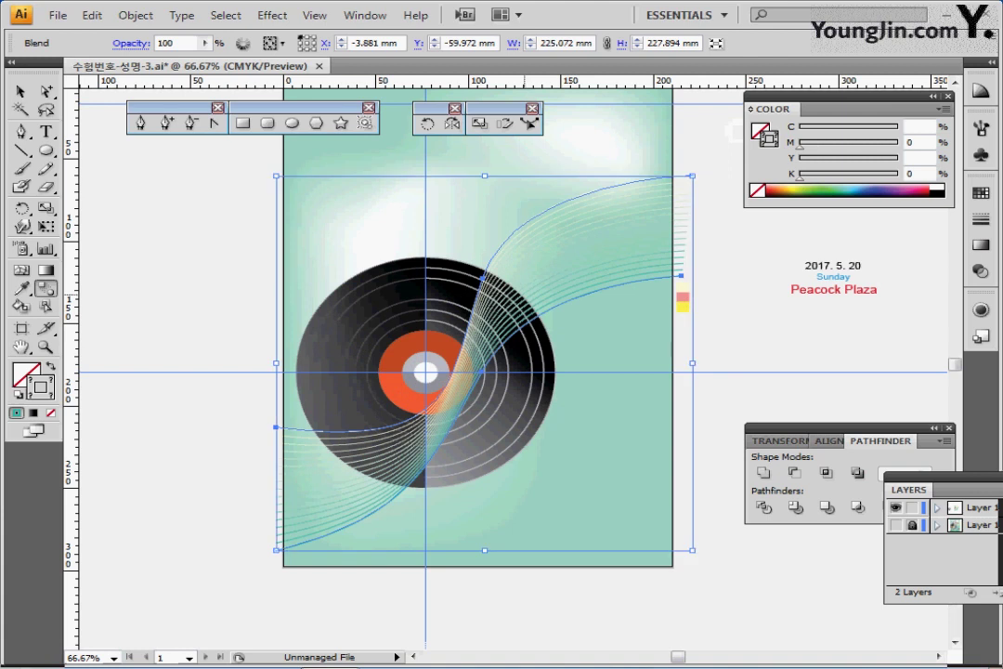
key("ctrl+s")
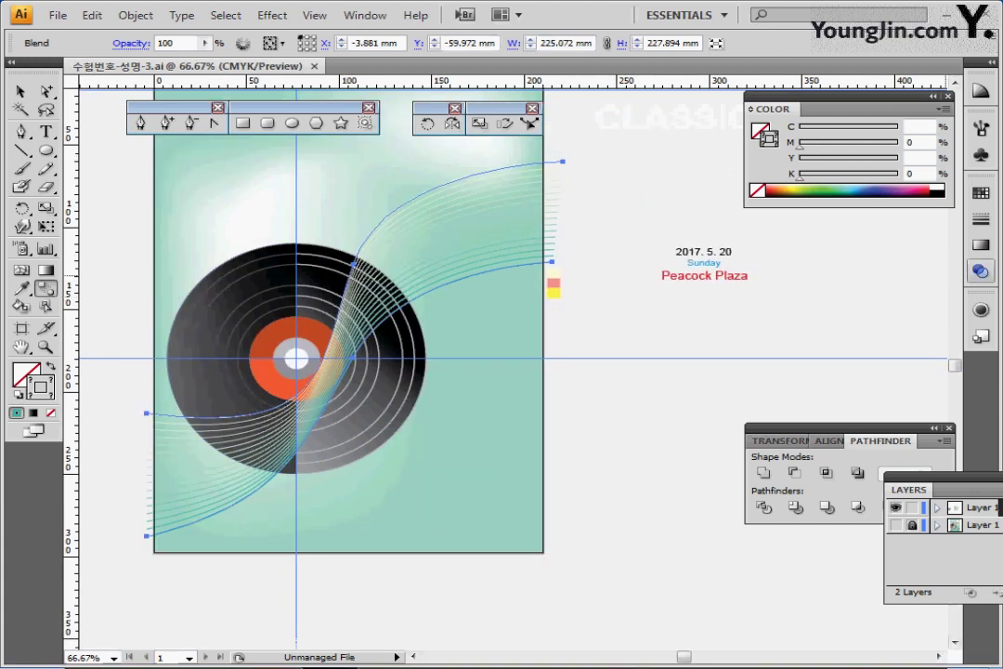
Set the blended curves' opacity to 70%, clear the selection, and save the document
left_click(980, 270)
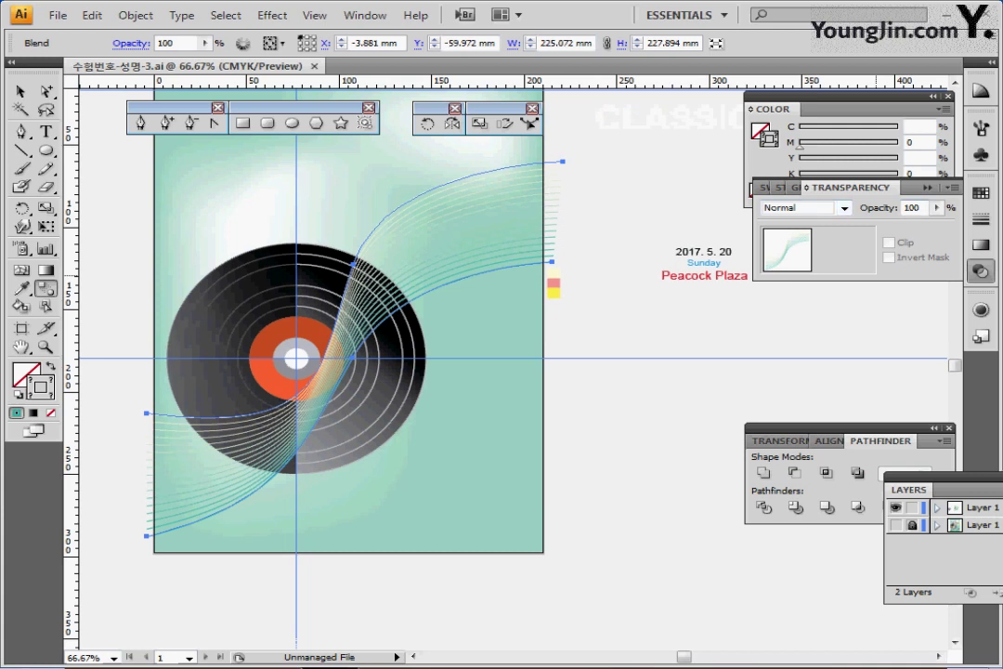
type("7")
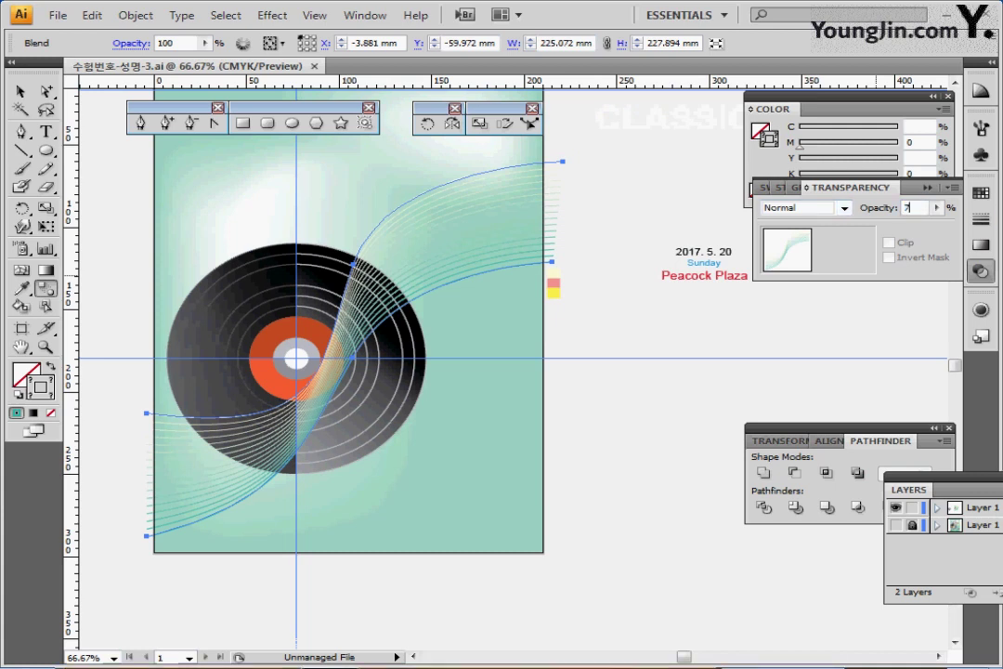
type("0")
key("Return")
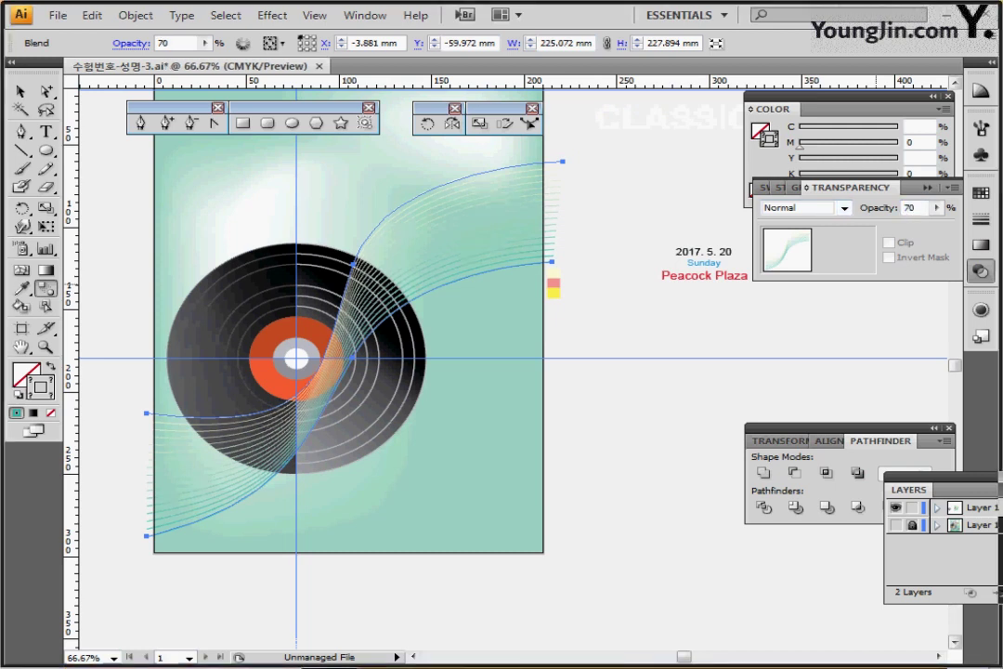
left_click(713, 358, "ctrl")
key("ctrl+s")
Open the Decorative_Text Dividers brush library
left_click_drag(713, 359, 741, 372)
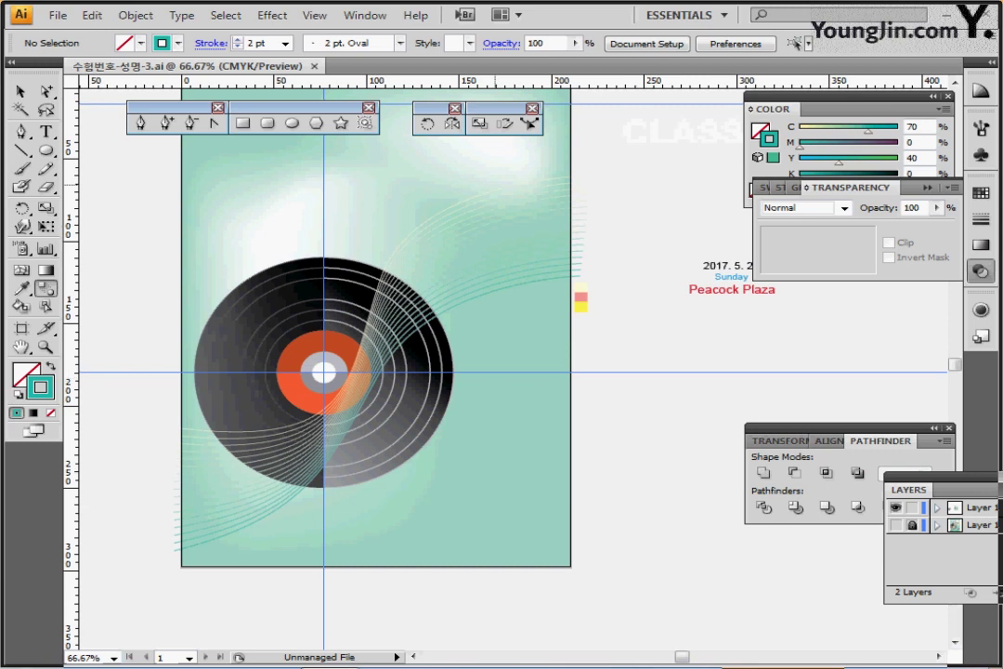
left_click_drag(495, 185, 499, 213)
left_click(399, 43)
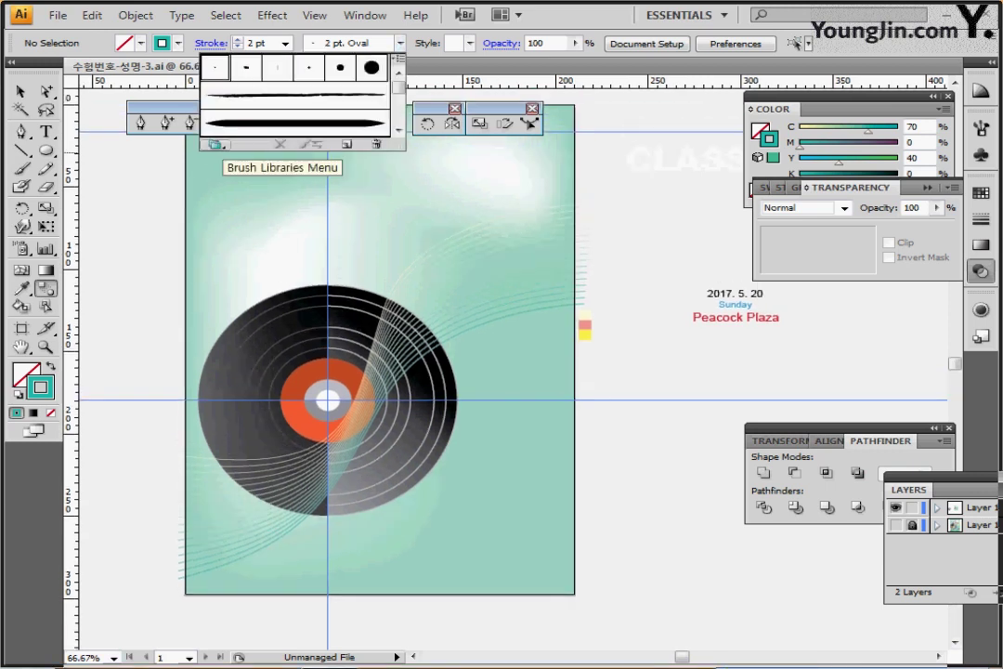
left_click(215, 144)
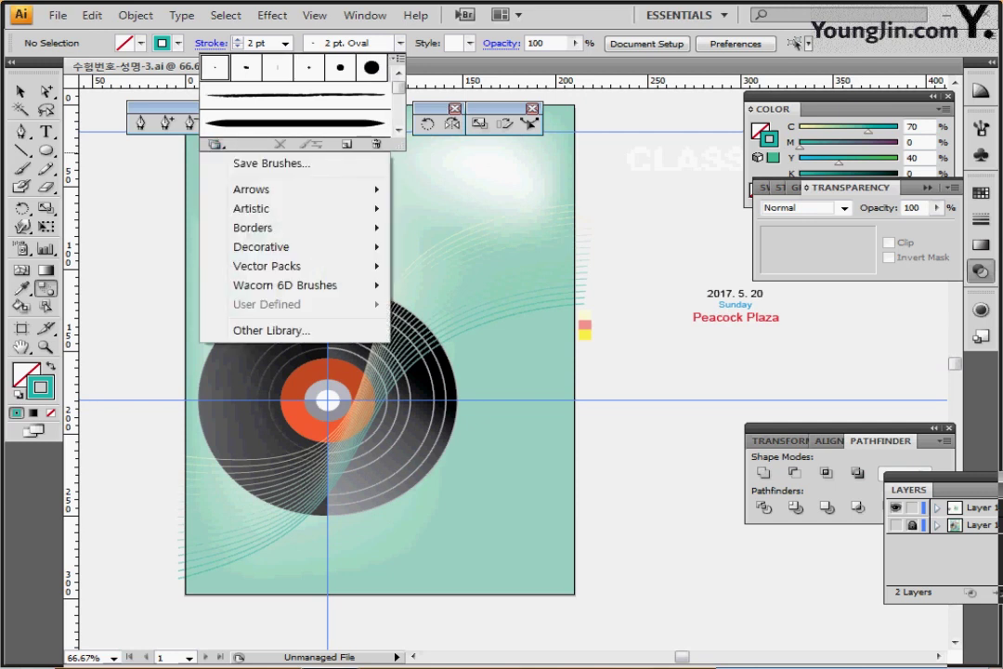
mouse_move(278, 246)
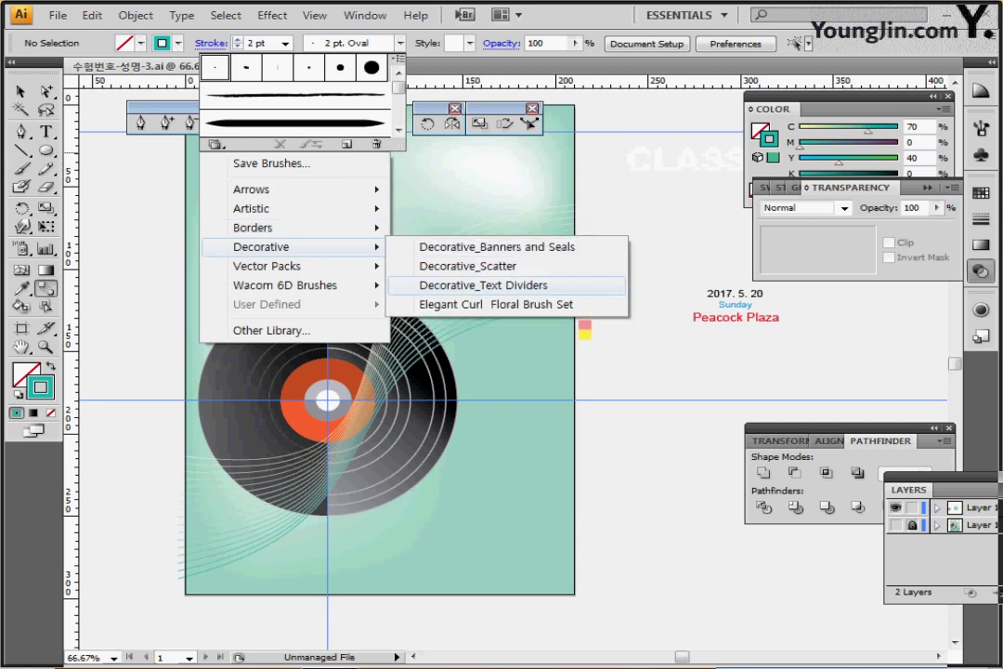
left_click(483, 285)
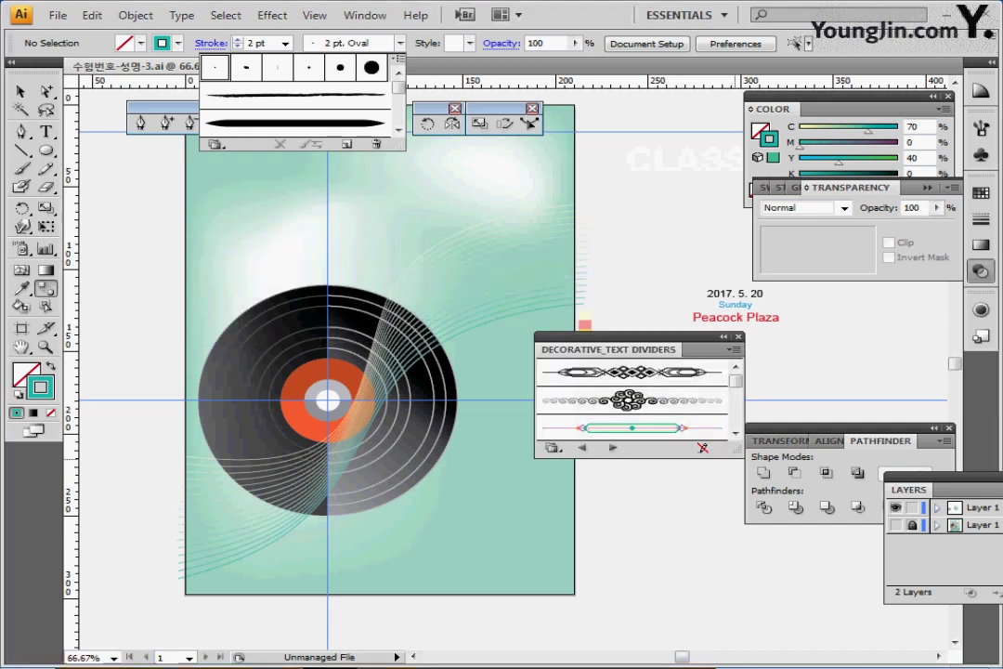
Choose the green leaf-and-vine Text Divider 13 brush from the library and close the library
key("Escape")
left_click_drag(740, 455, 740, 635)
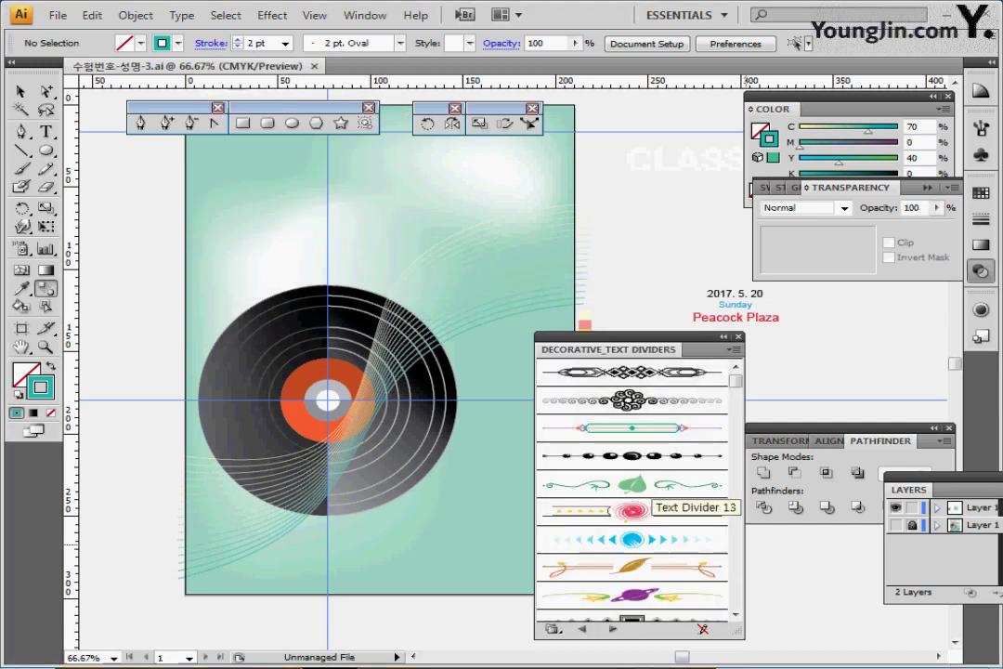
left_click(645, 485)
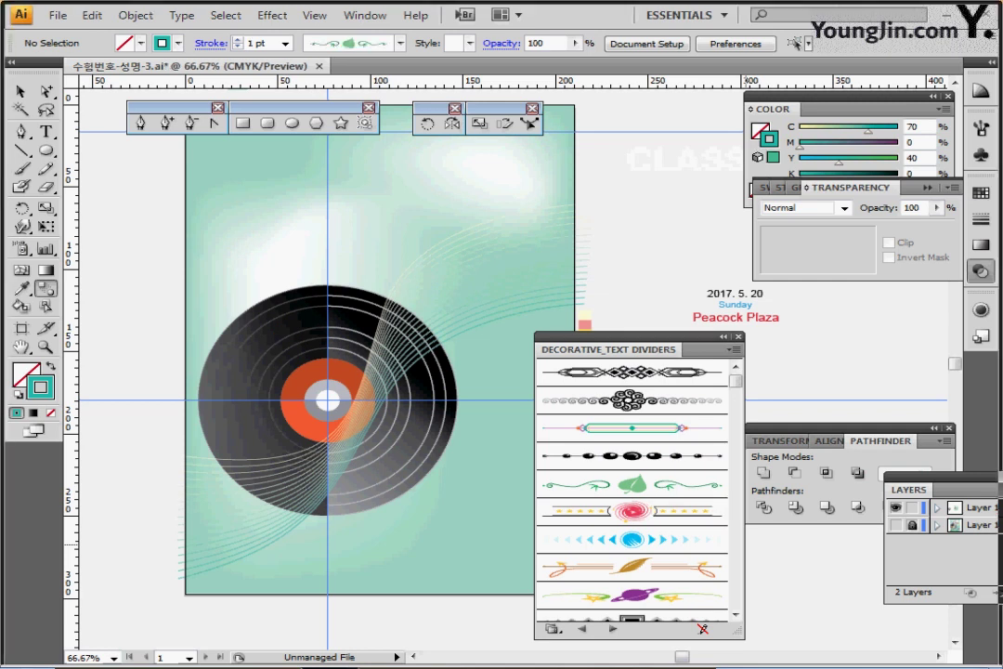
left_click(738, 336)
Draw a gently arched open path along the poster's lower edge with the Pen tool, extending slightly beyond both sides of the page
left_click_drag(447, 314, 434, 199)
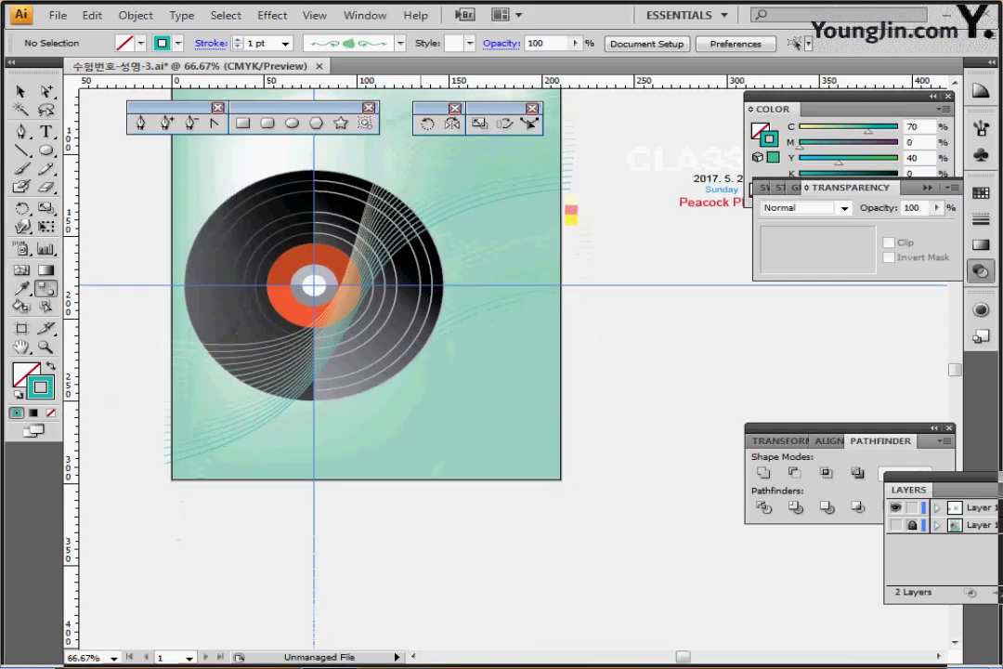
left_click(21, 131)
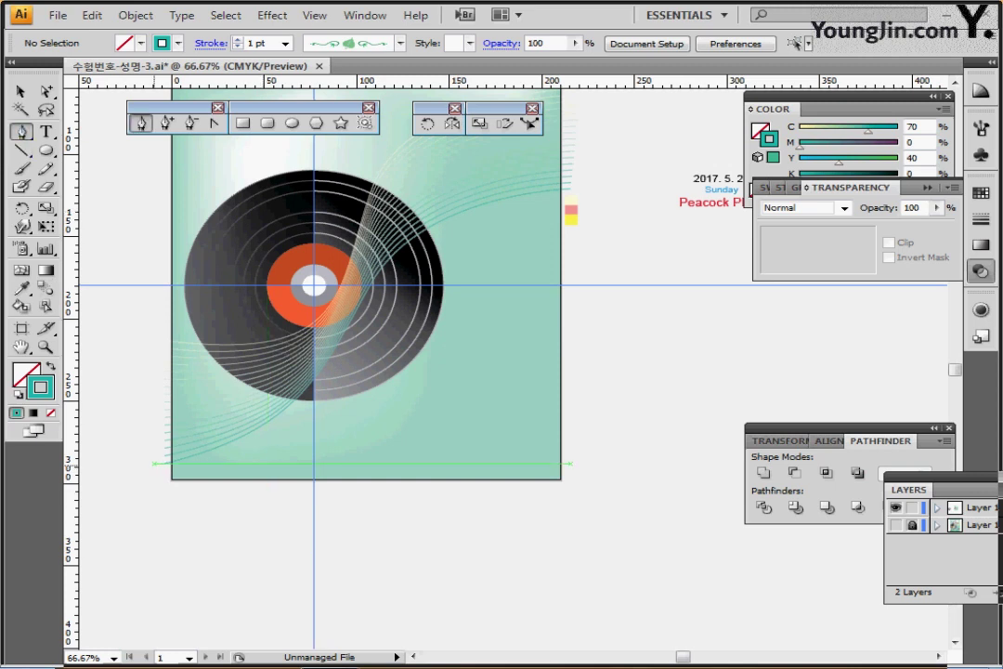
left_click(149, 463)
left_click(568, 463, "shift")
key("ctrl+z")
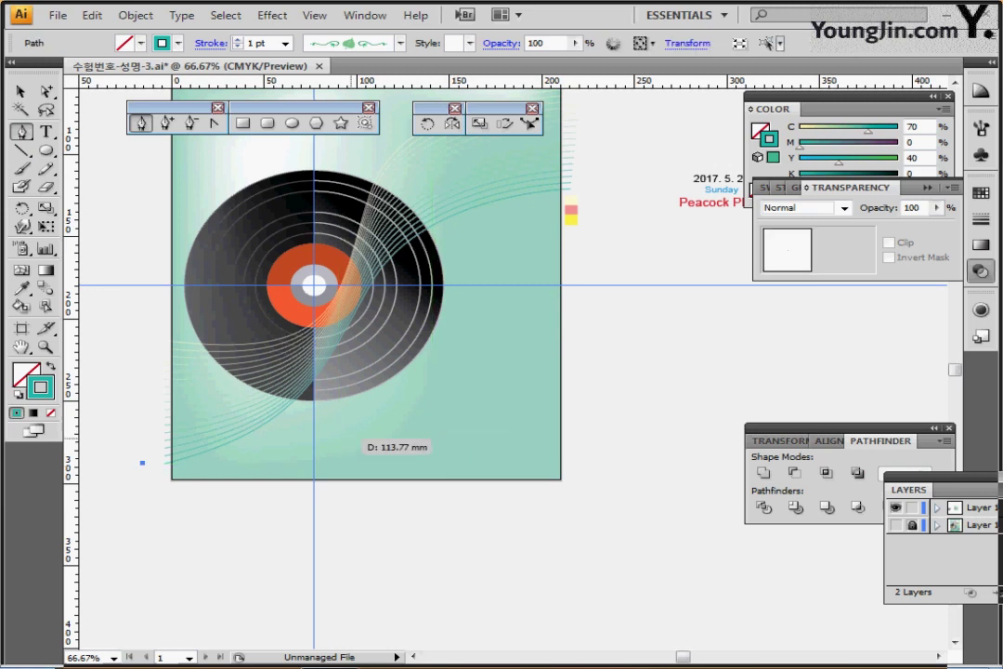
left_click_drag(354, 442, 455, 442)
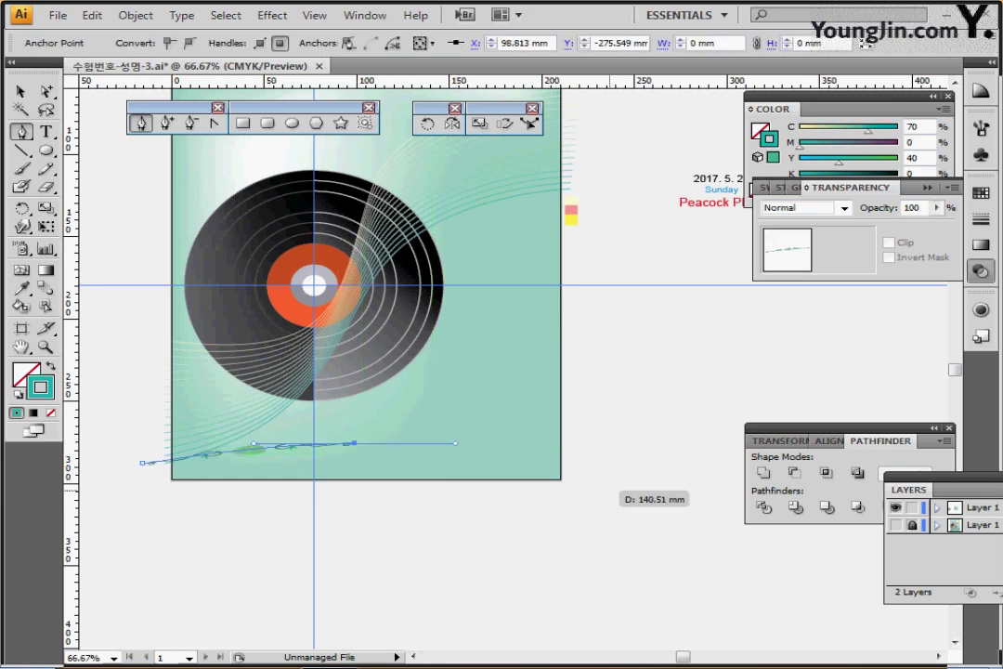
left_click(610, 482)
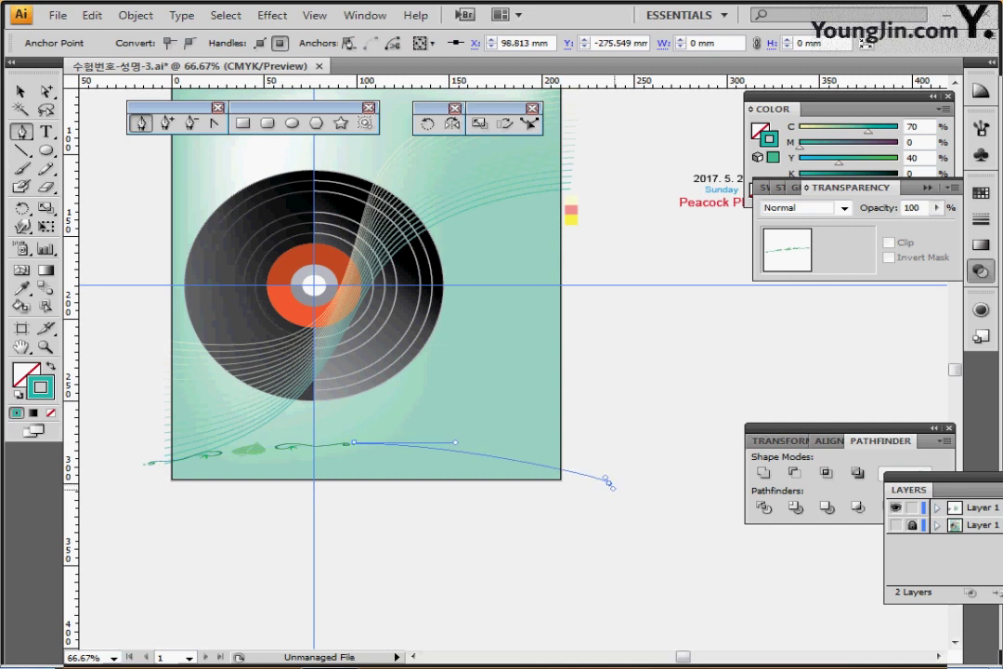
mouse_move(609, 482)
left_mouse_down()
mouse_move(615, 489)
mouse_move(597, 481)
left_mouse_up()
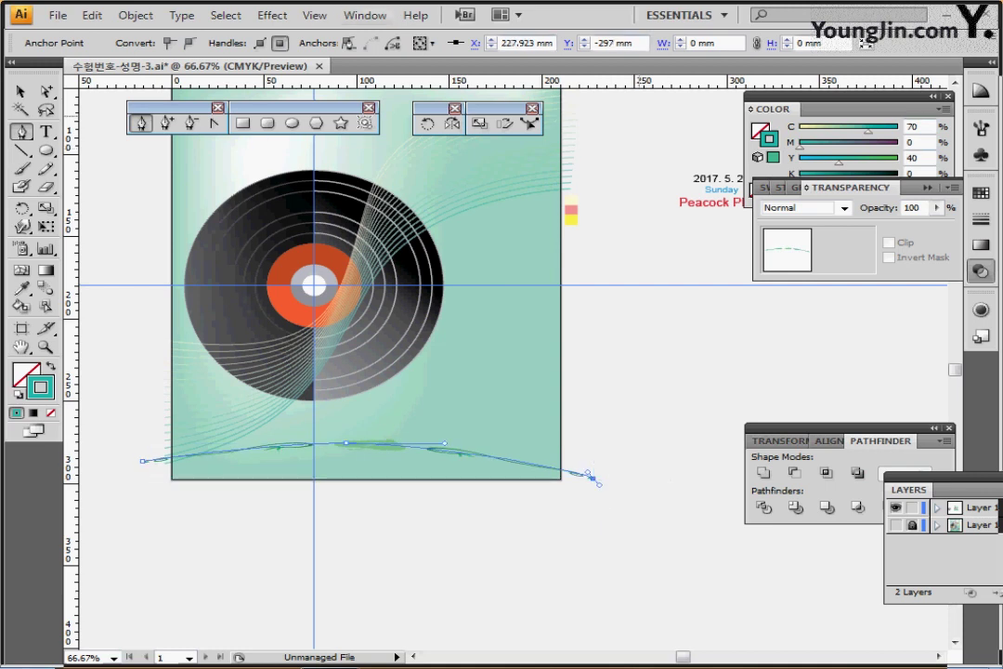
Set the leaf divider path's stroke weight to 5 pt
left_click(981, 219)
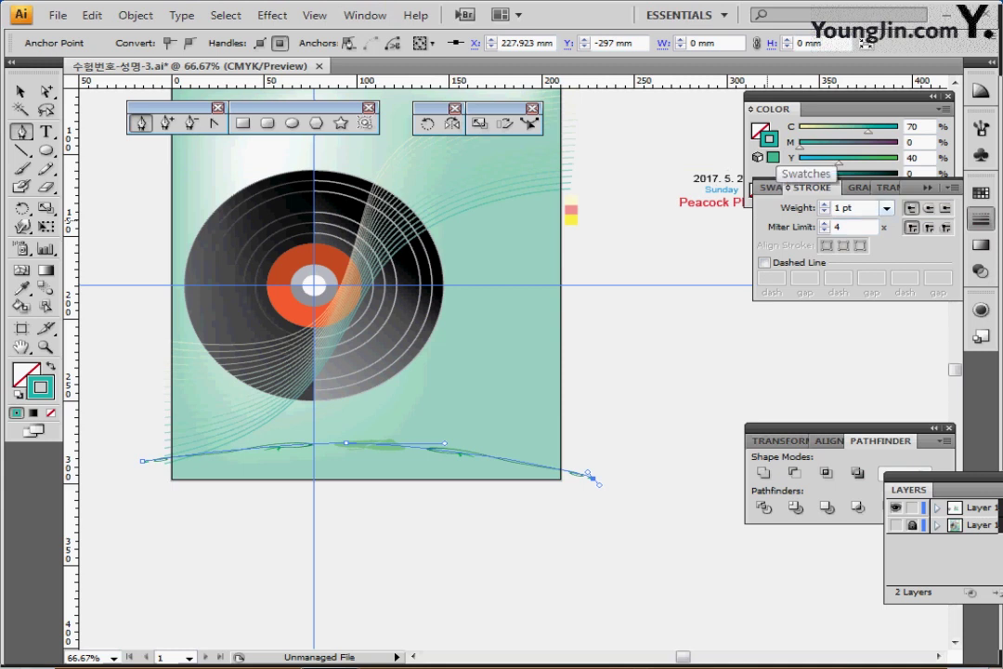
left_click(888, 209)
left_click(850, 313)
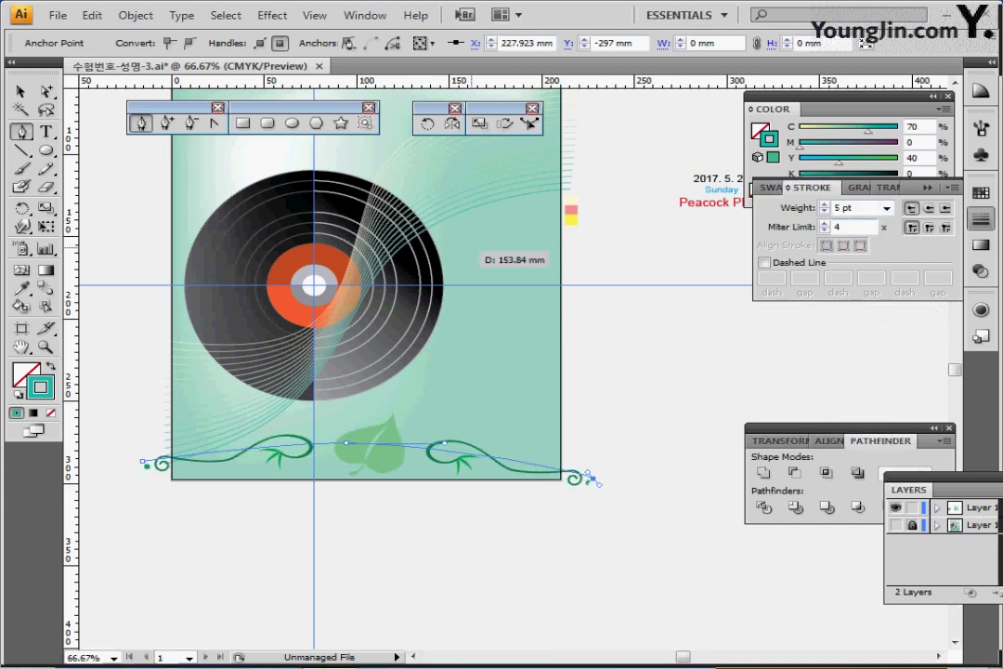
Reposition both end anchors of the leaf divider path, raising the right end and slightly lowering the left, and clear the selection
key("ctrl")
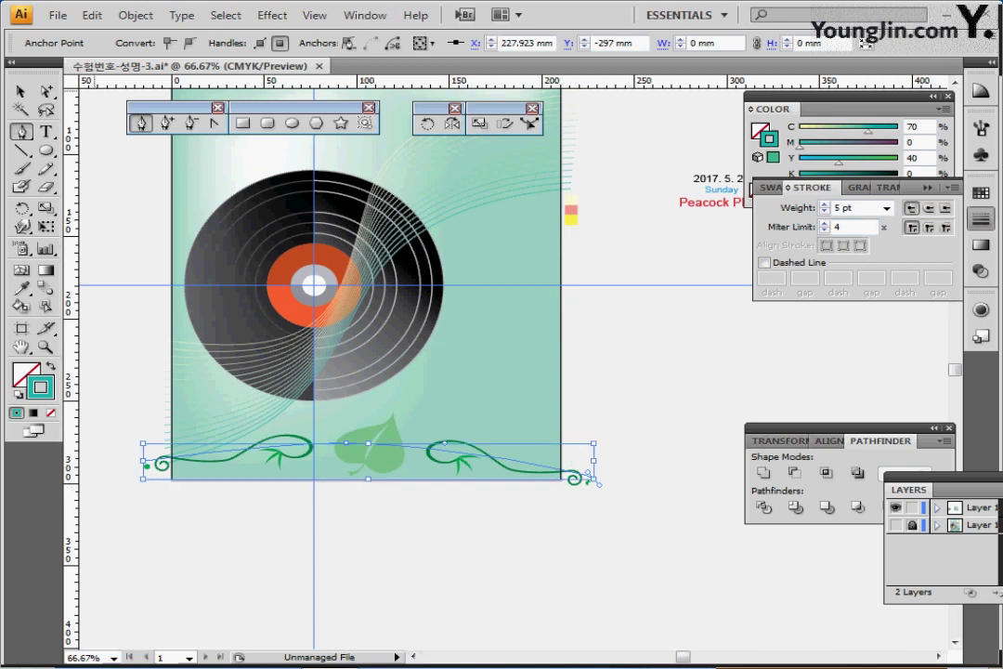
left_click(45, 91)
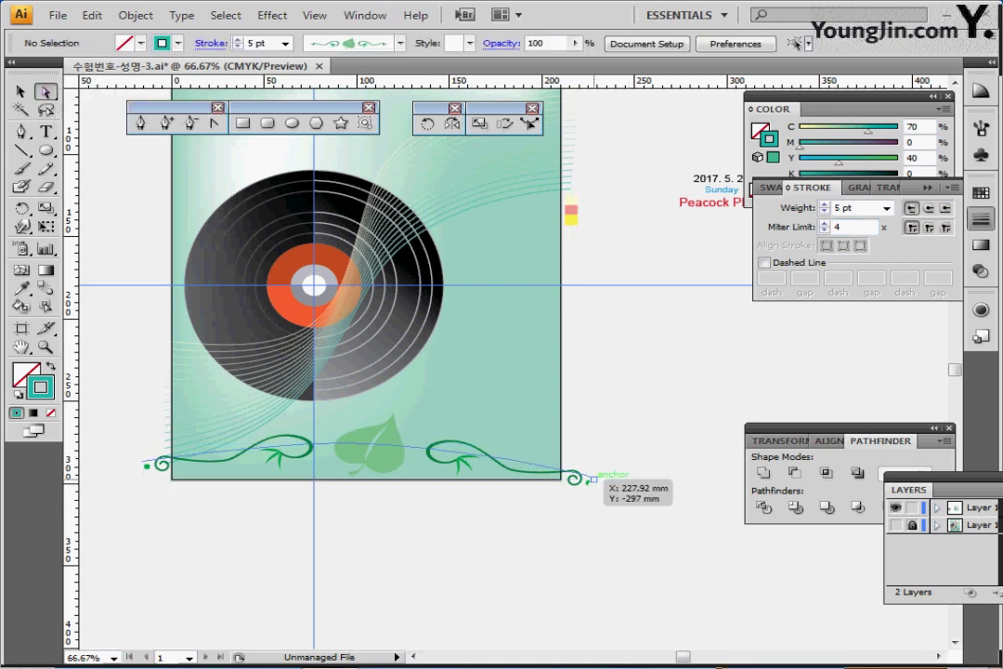
left_click_drag(596, 481, 578, 461)
left_click_drag(144, 462, 144, 468)
left_click(641, 366)
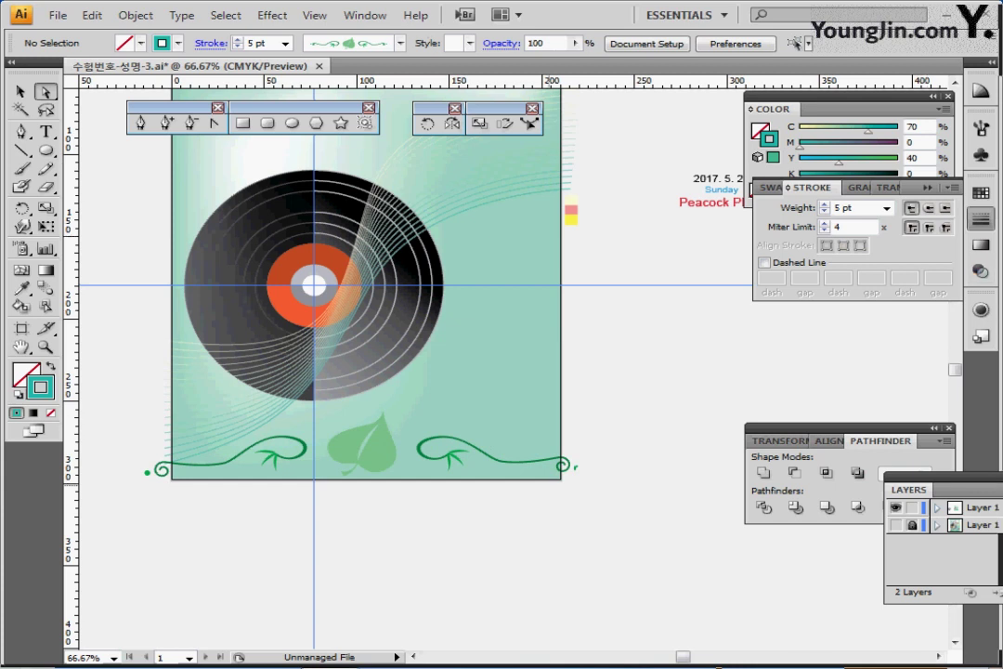
Set the leaf divider's opacity to 70%, clear the selection, and save the document
left_click(521, 469)
left_click(521, 462)
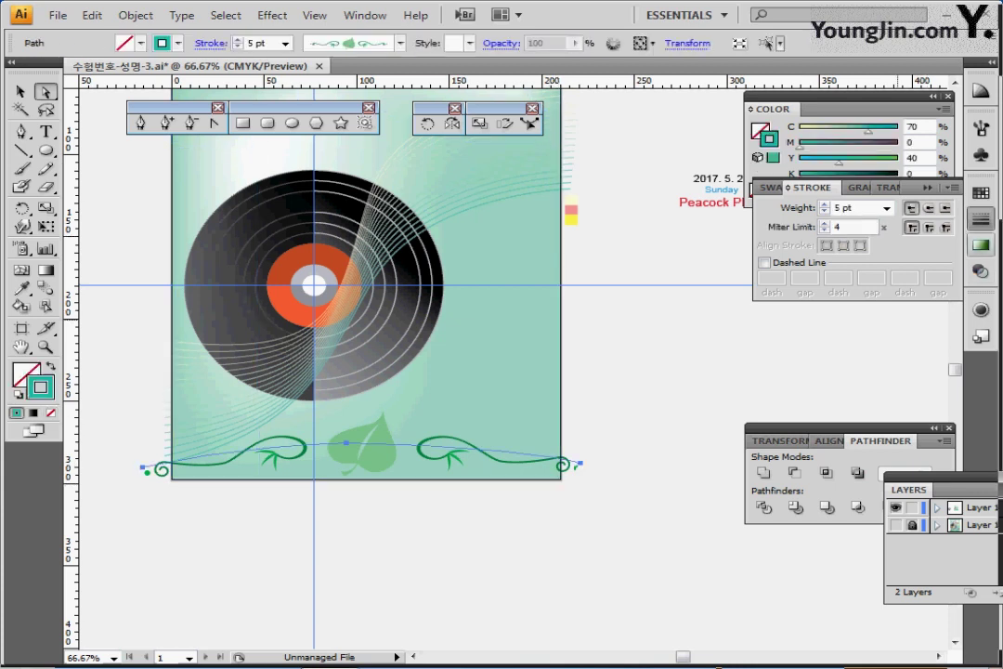
left_click(980, 270)
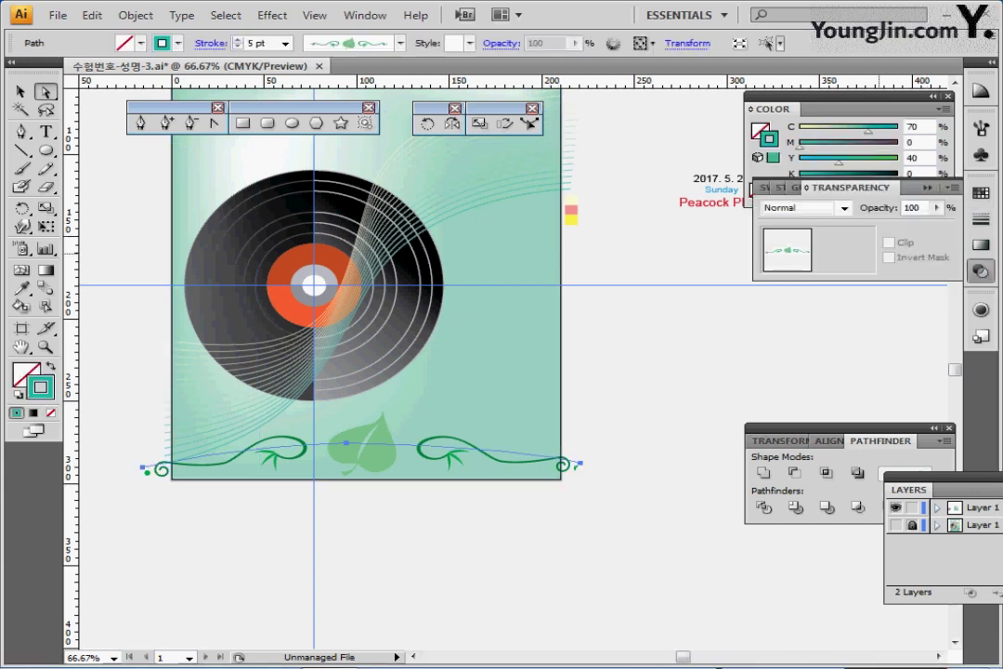
left_click_drag(924, 208, 903, 208)
type("70")
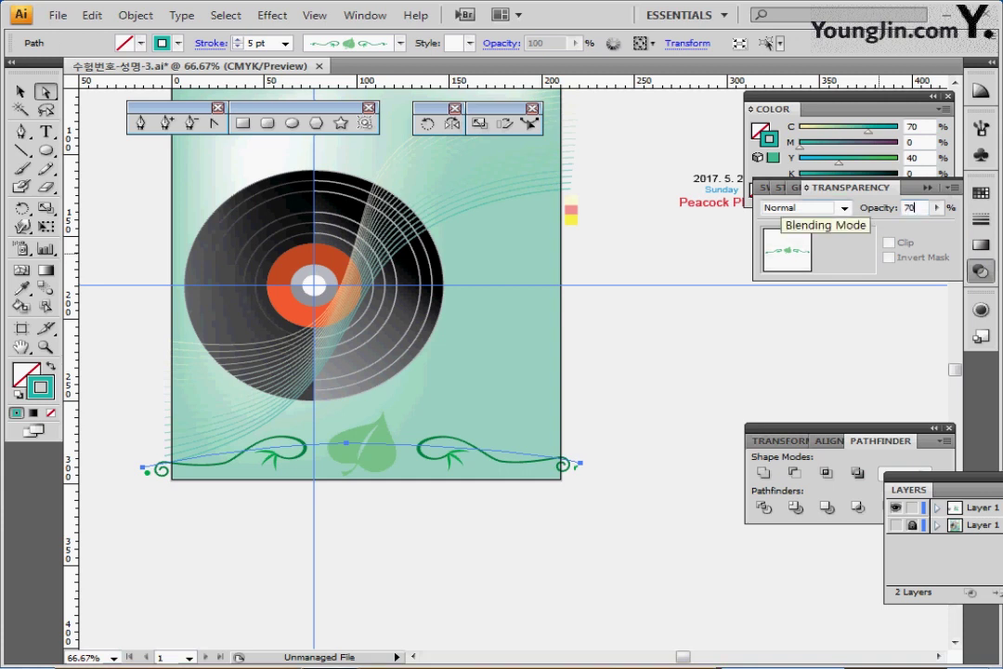
key("Return")
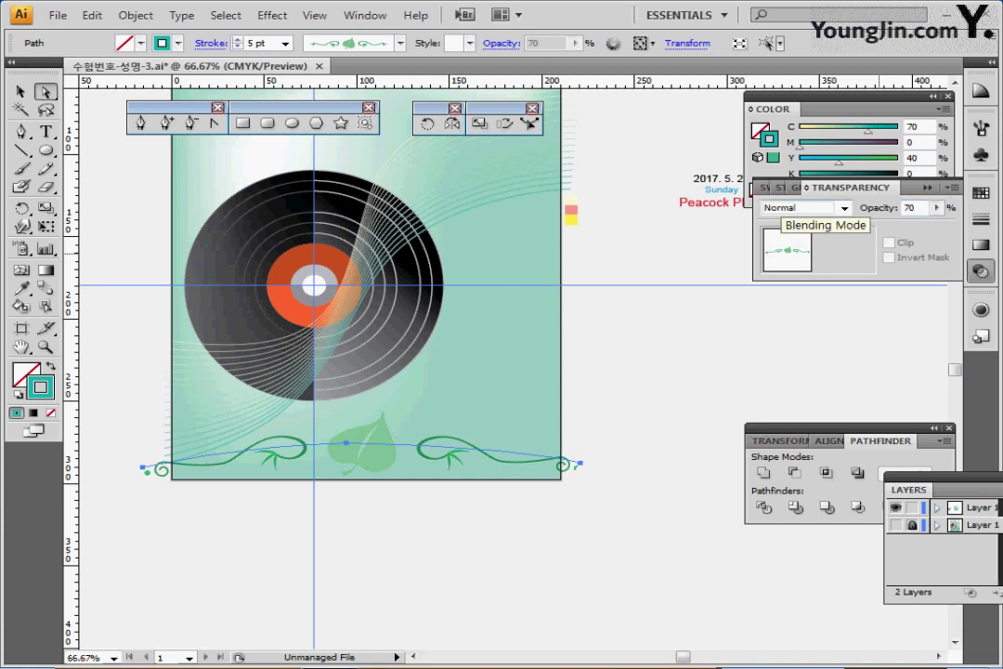
key("ctrl+shift+a")
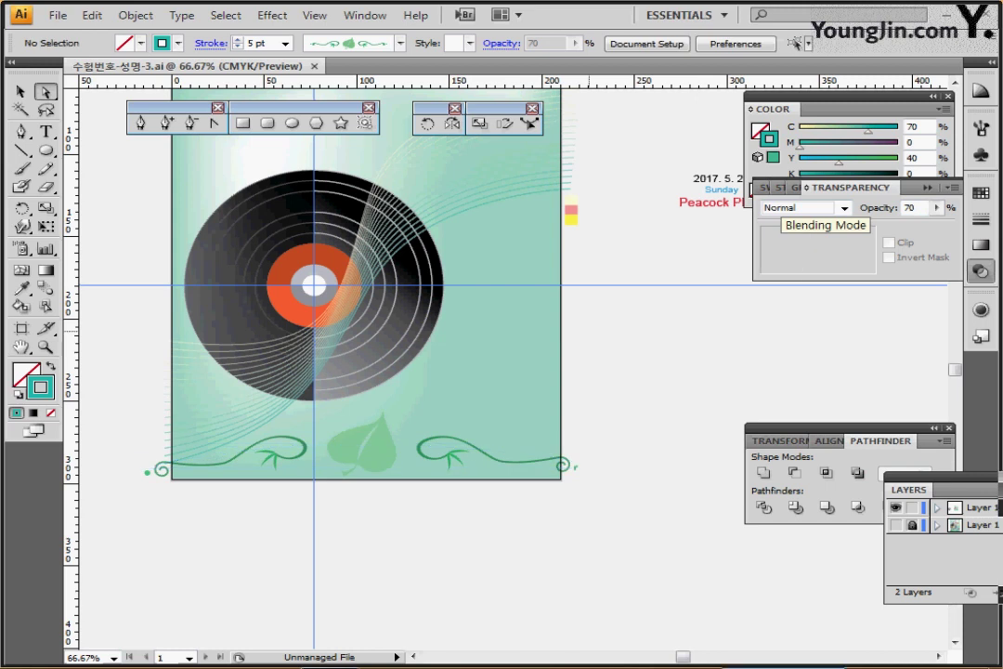
Create a 7-point star with Radius 1 of 30 mm and Radius 2 of 25 mm above the vinyl record
key("ctrl+1")
left_click_drag(464, 371, 528, 486)
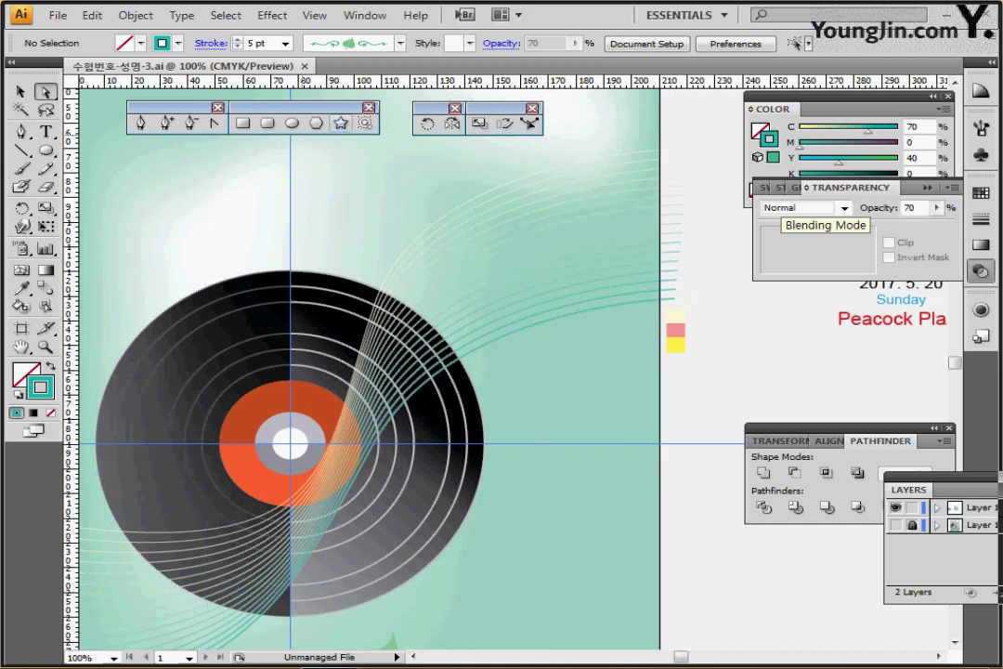
left_click(340, 122)
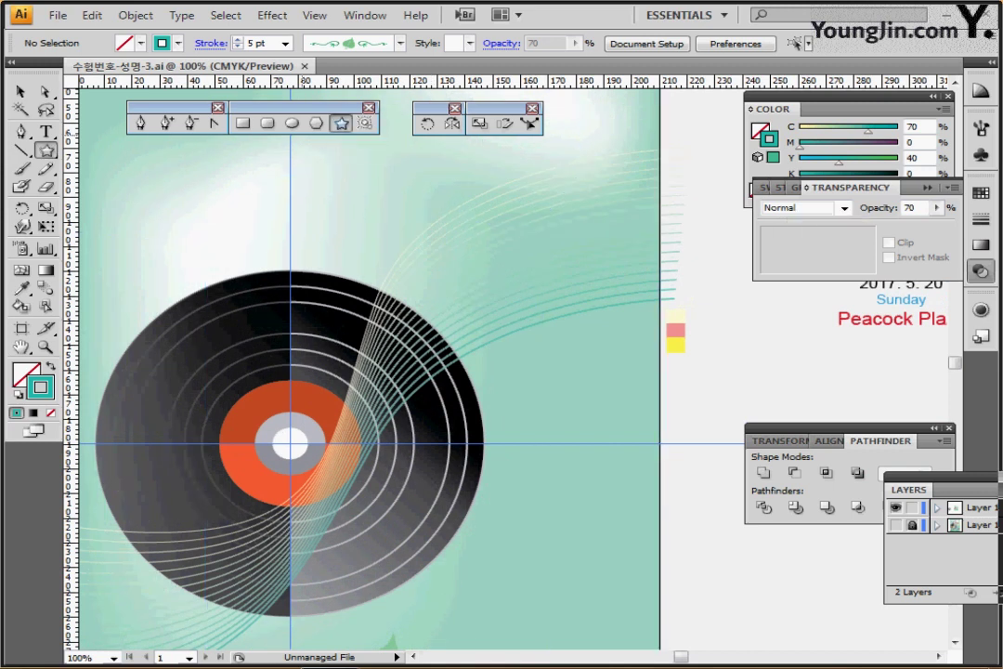
left_click_drag(446, 205, 421, 271)
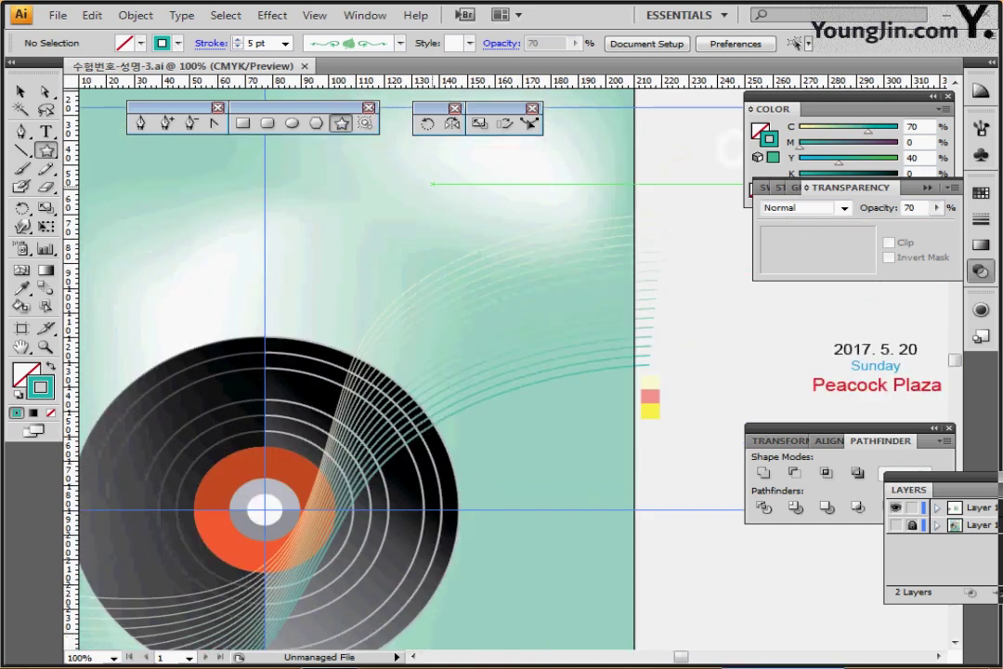
left_click(432, 184)
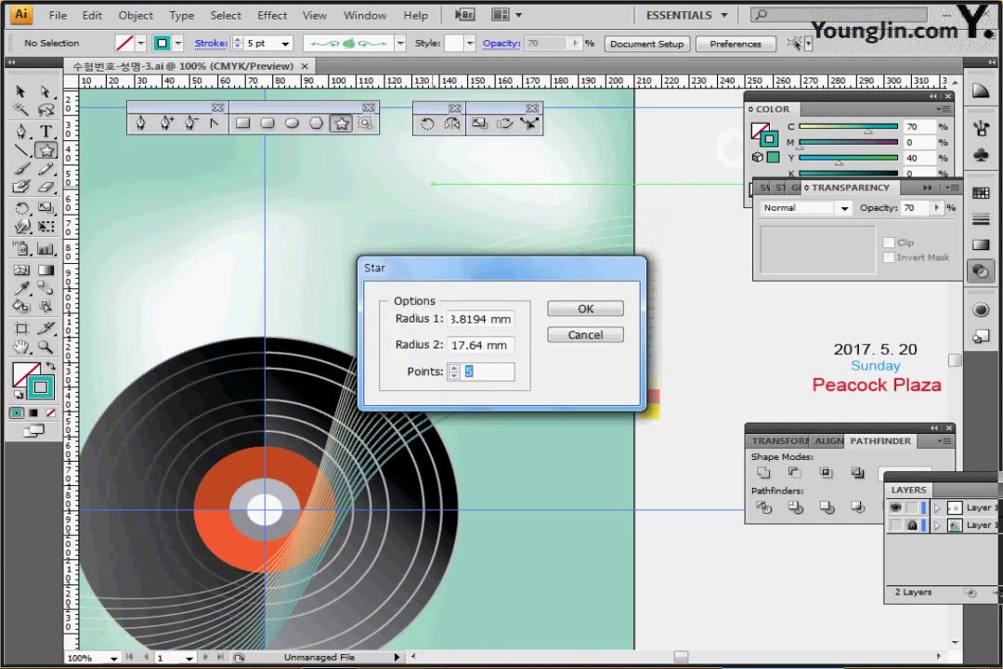
key("shift+Tab")
key("shift+Tab")
type("30")
key("Tab")
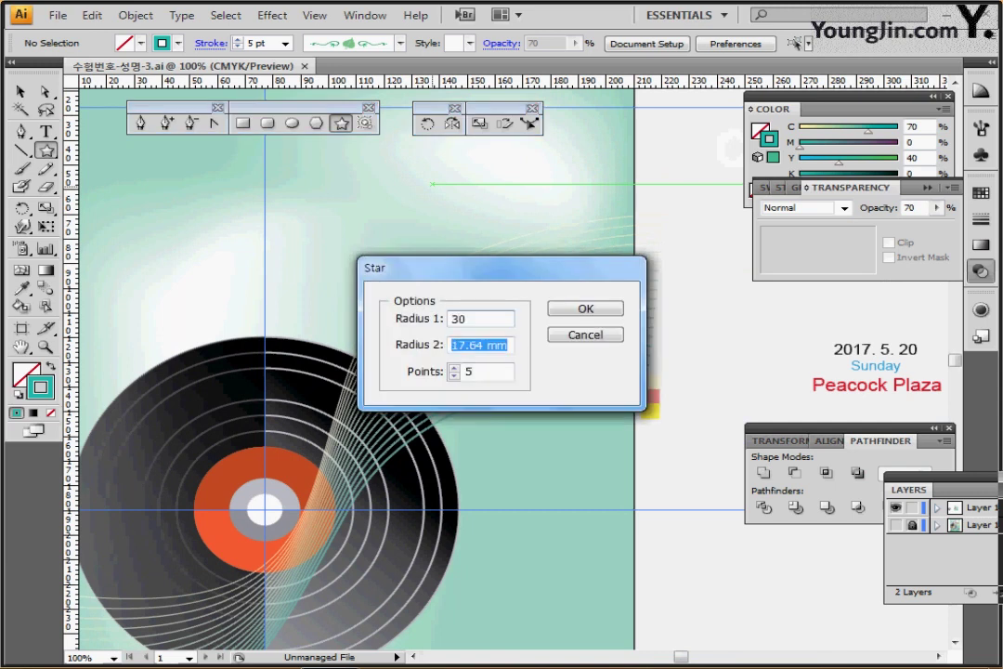
key("Tab")
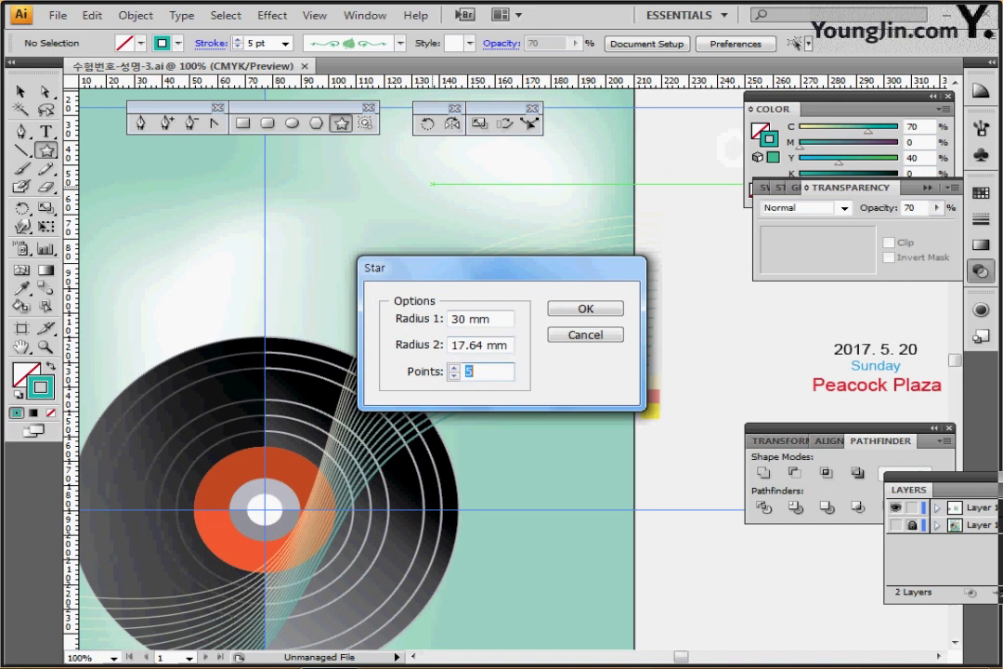
key("shift+Tab")
type("25")
key("Tab")
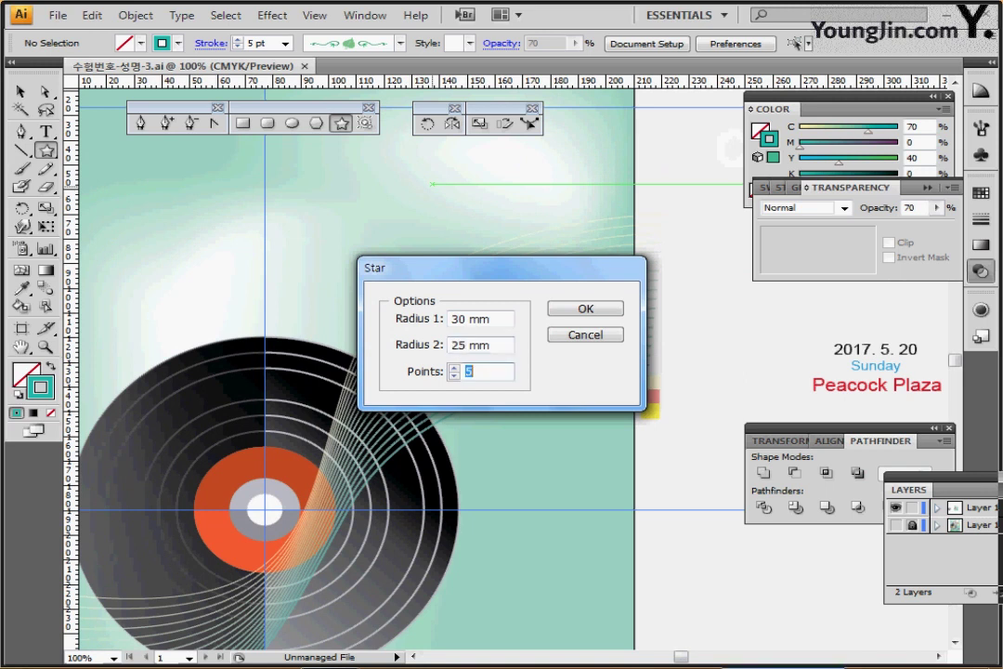
type("7")
key("Return")
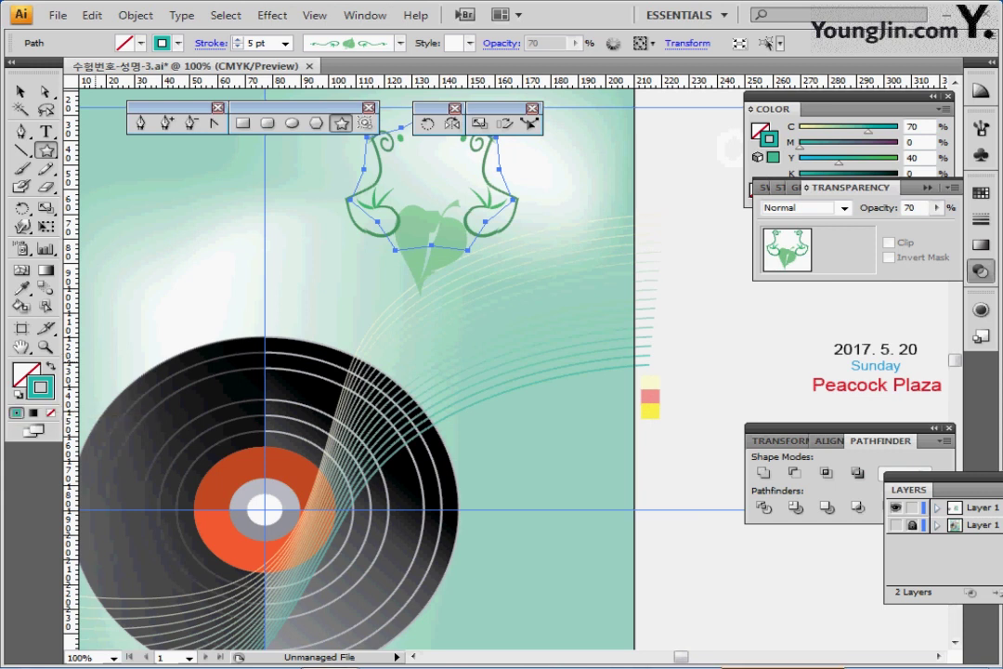
Reset the star to the default fill and stroke, and copy the yellow sample square's fill and stroke settings onto it
left_click(17, 393)
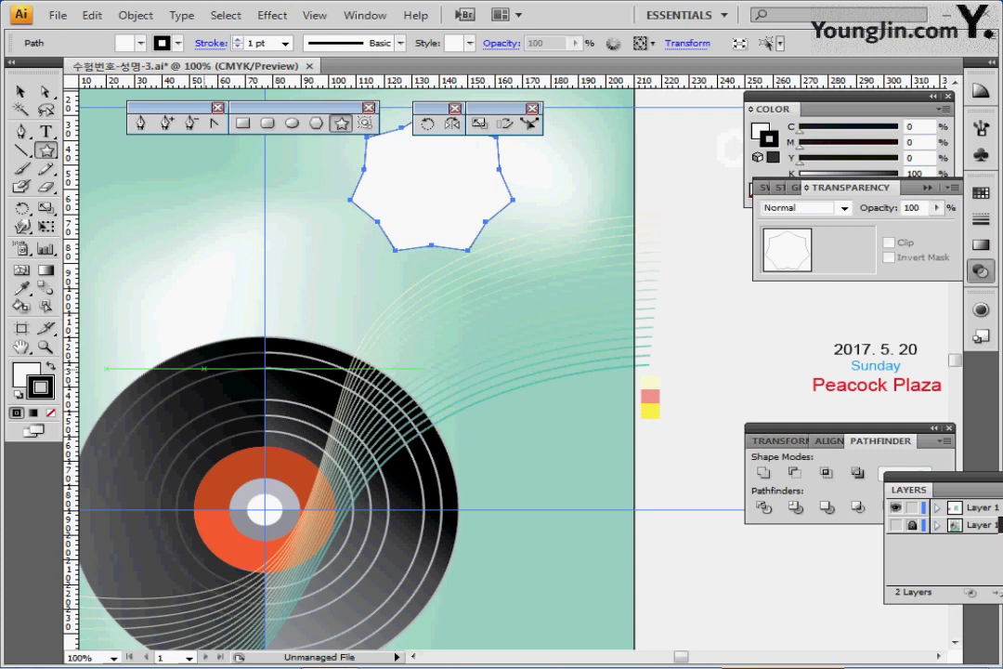
left_click_drag(372, 222, 405, 269)
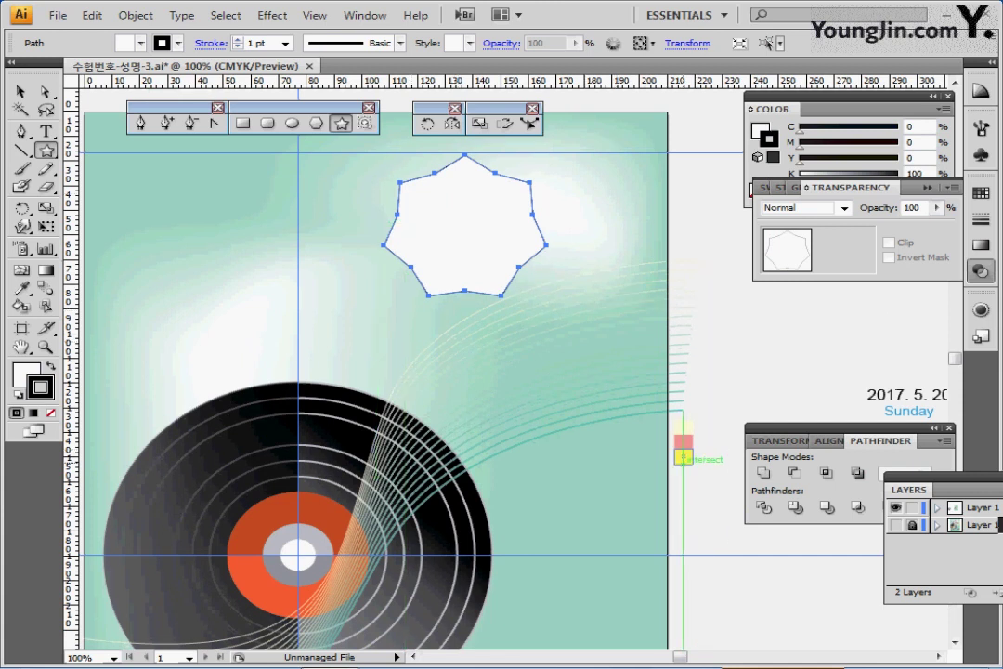
key("i")
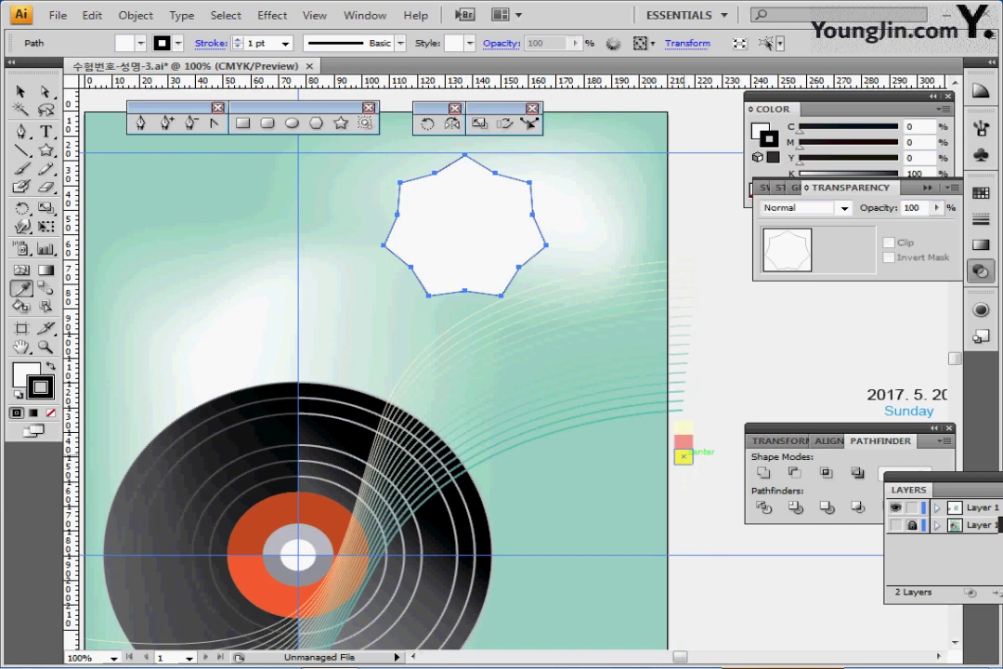
left_click(682, 455)
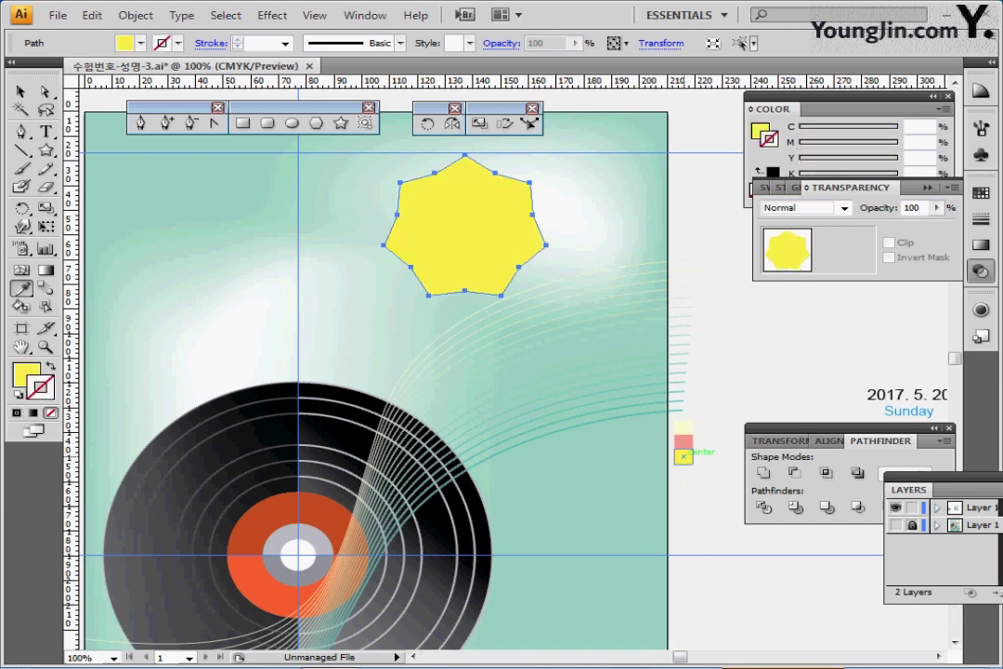
left_click(760, 132)
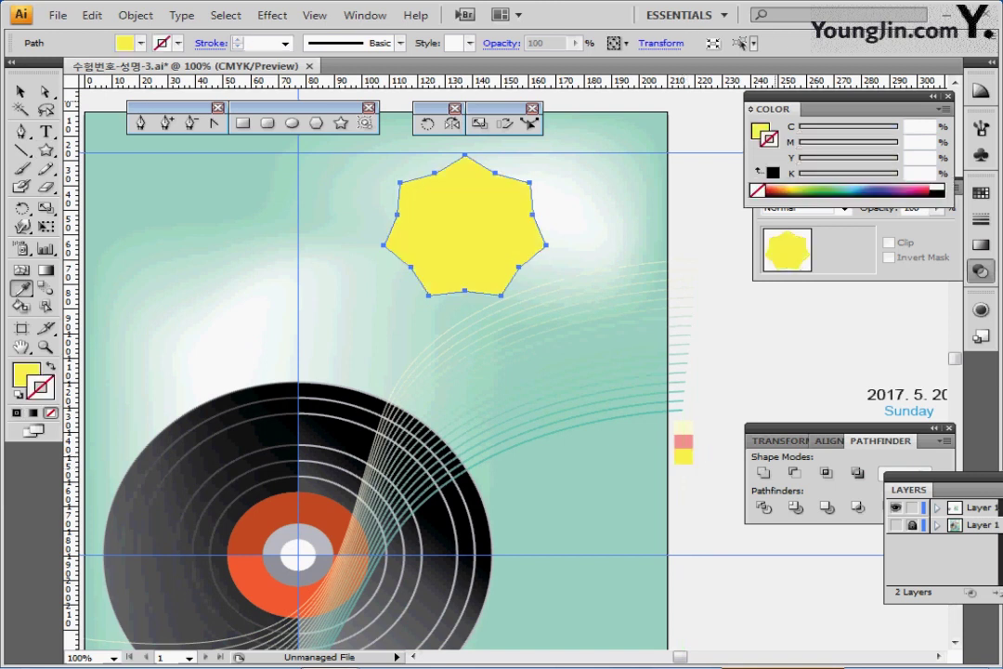
left_click(981, 271)
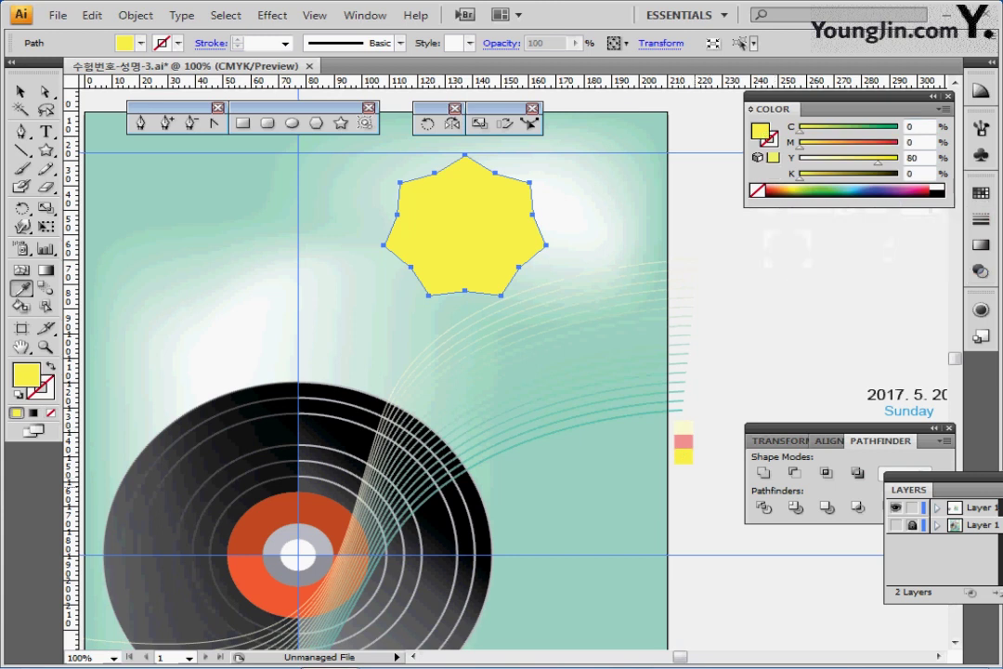
Set the star's fill to a pale cream of C 0, M 0, Y 20, K 0
left_click(687, 486)
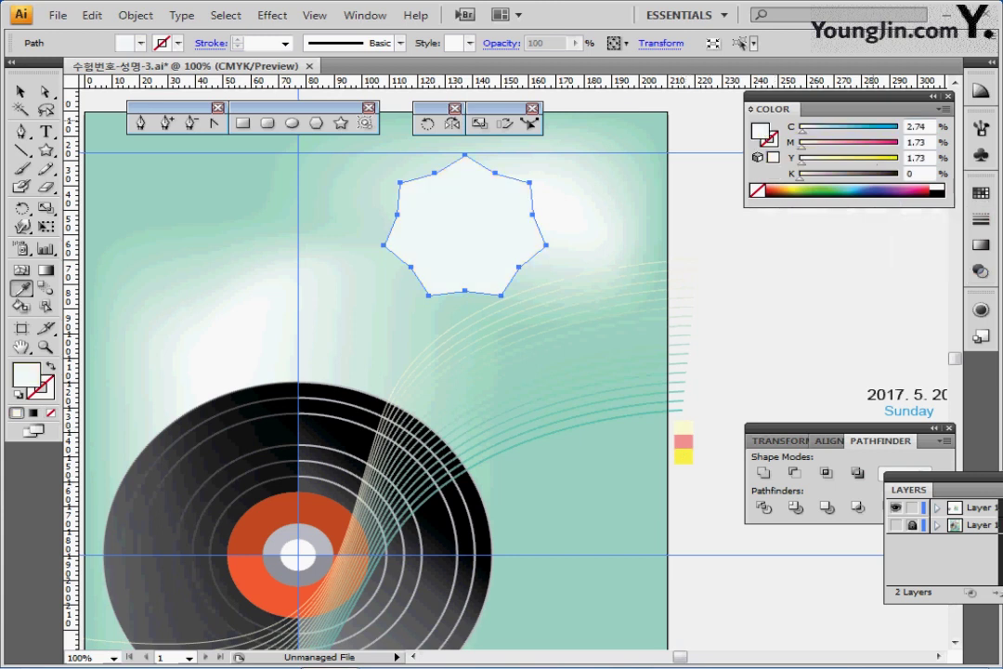
left_click_drag(802, 132, 798, 148)
left_click_drag(803, 163, 798, 163)
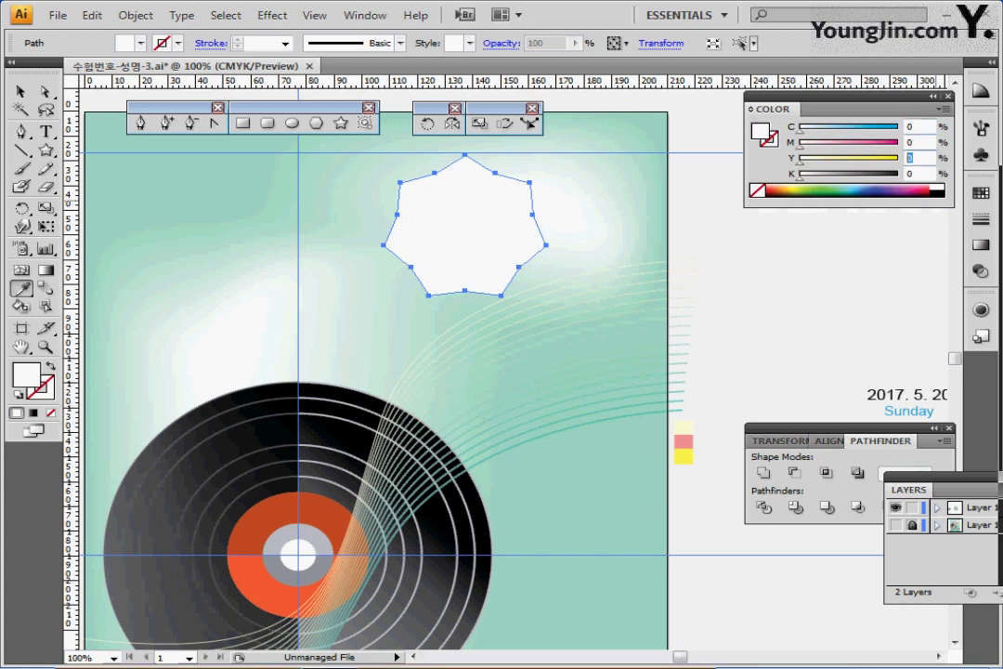
type("20")
key("Return")
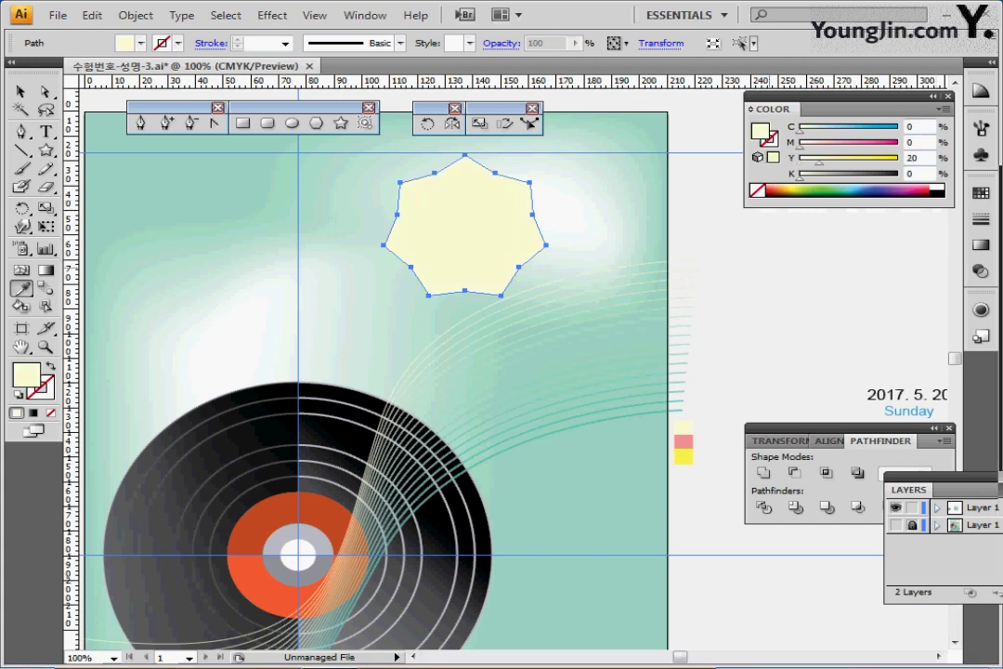
Move the cream star to match the large star in the reference layout, beside the record's upper right, and save the document
key("ctrl+c")
key("ctrl+f")
left_click_drag(497, 218, 516, 309)
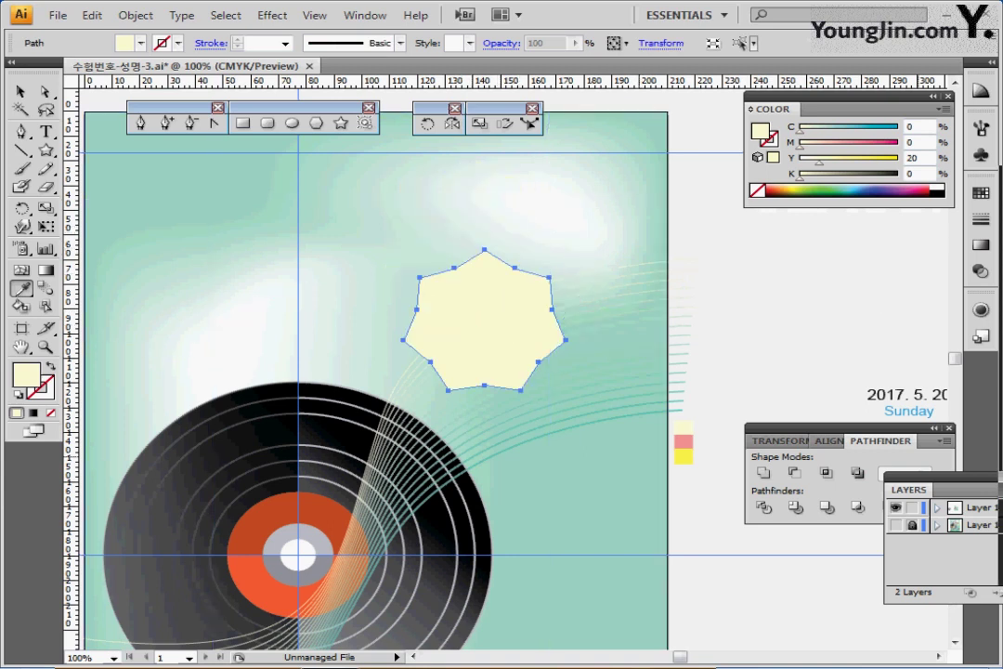
left_click(895, 525)
key("ctrl+y")
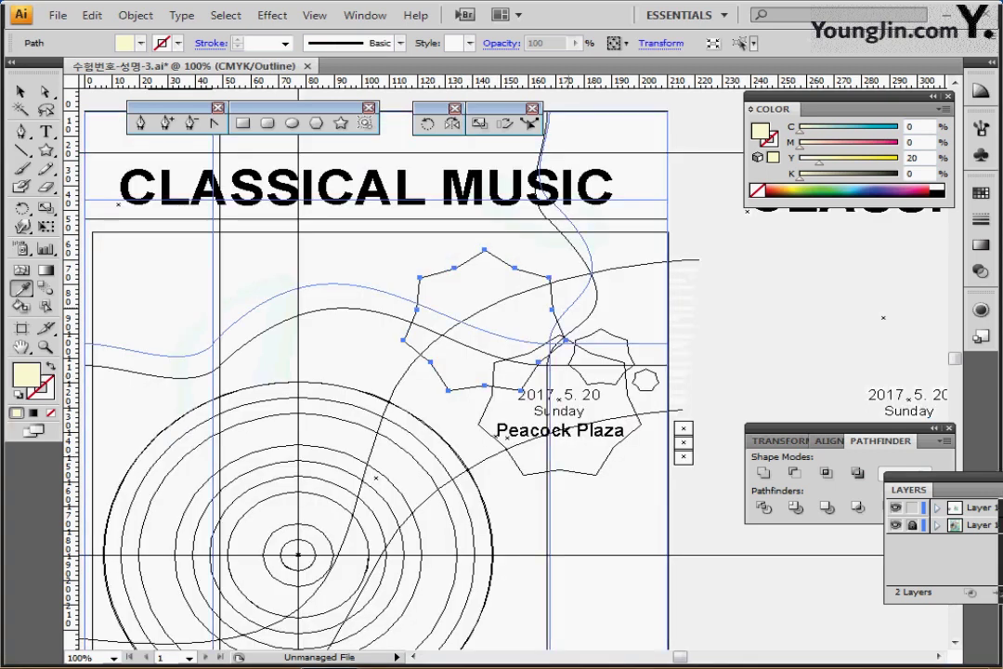
left_click_drag(514, 268, 587, 354)
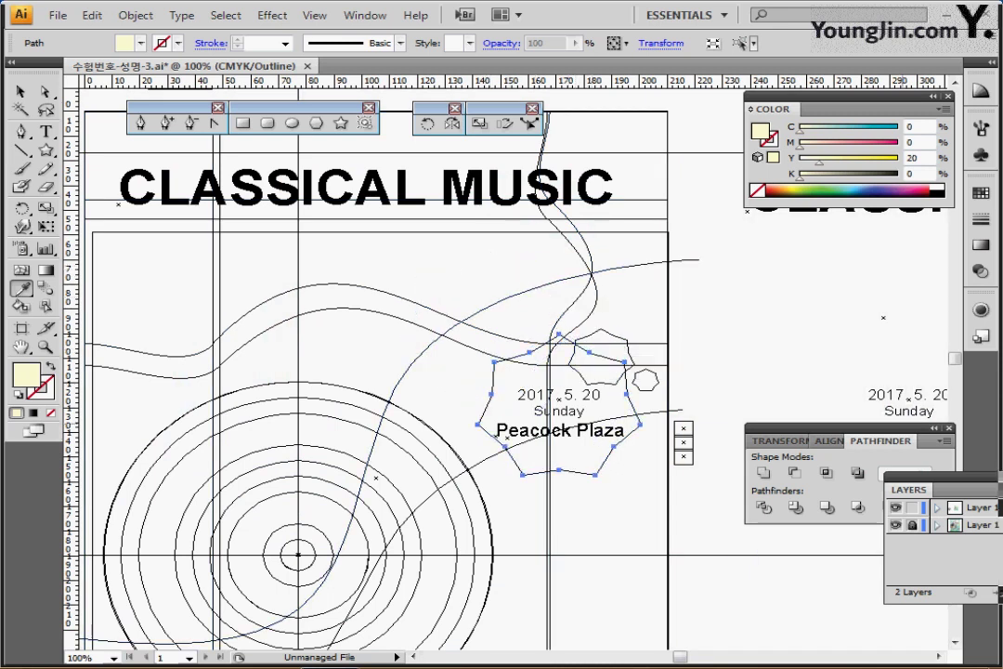
key("ctrl+y")
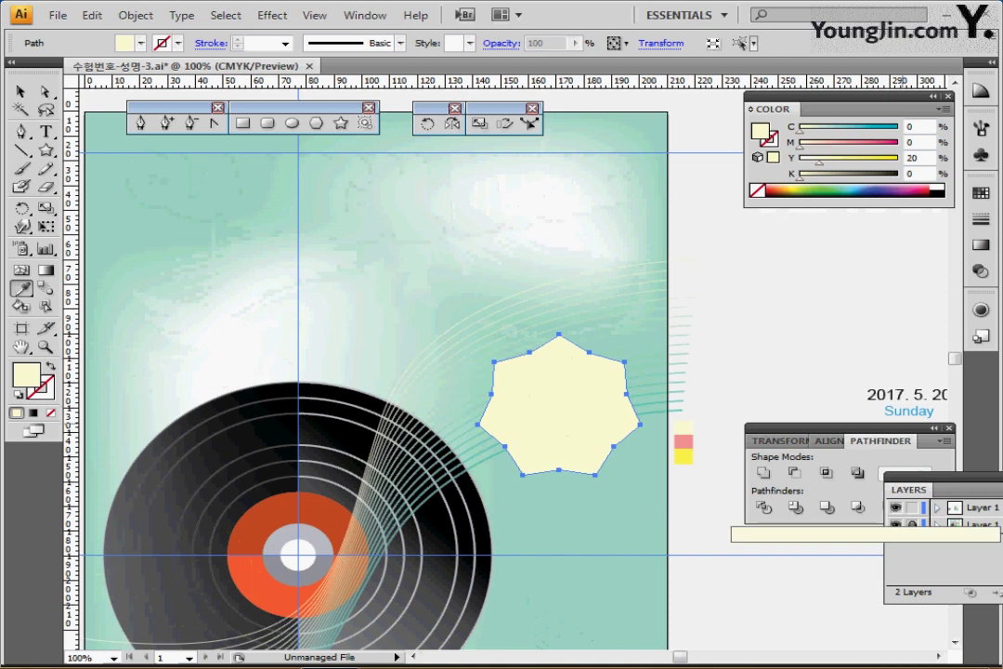
key("ctrl+s")
Make a 40% uniformly scaled copy of the cream star, and repeat the transformation for a second, smaller copy
left_click_drag(604, 420, 525, 334)
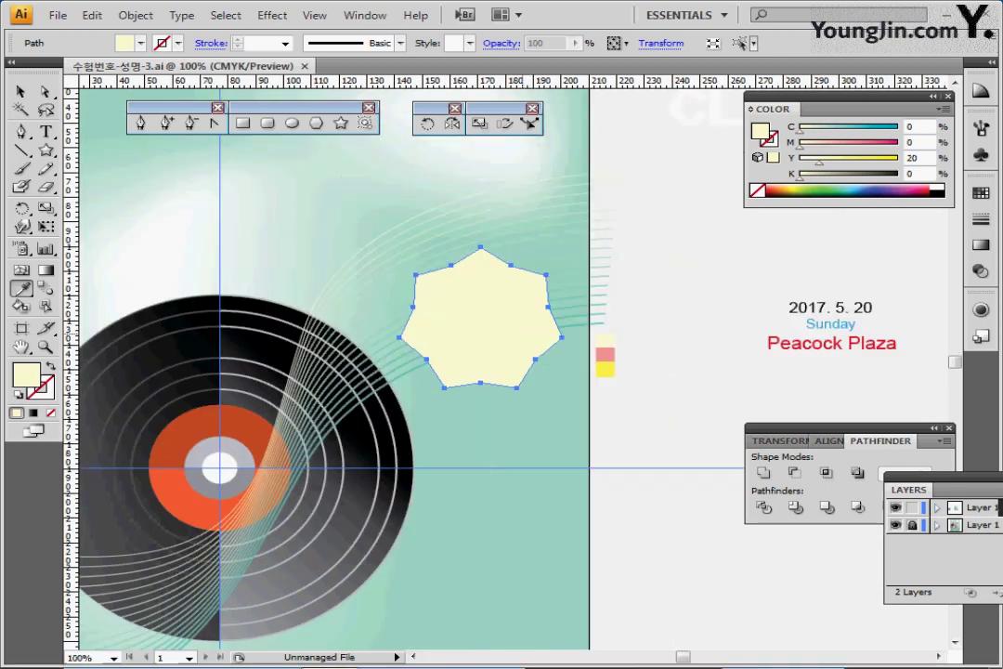
scroll(372, 363, "up", 2)
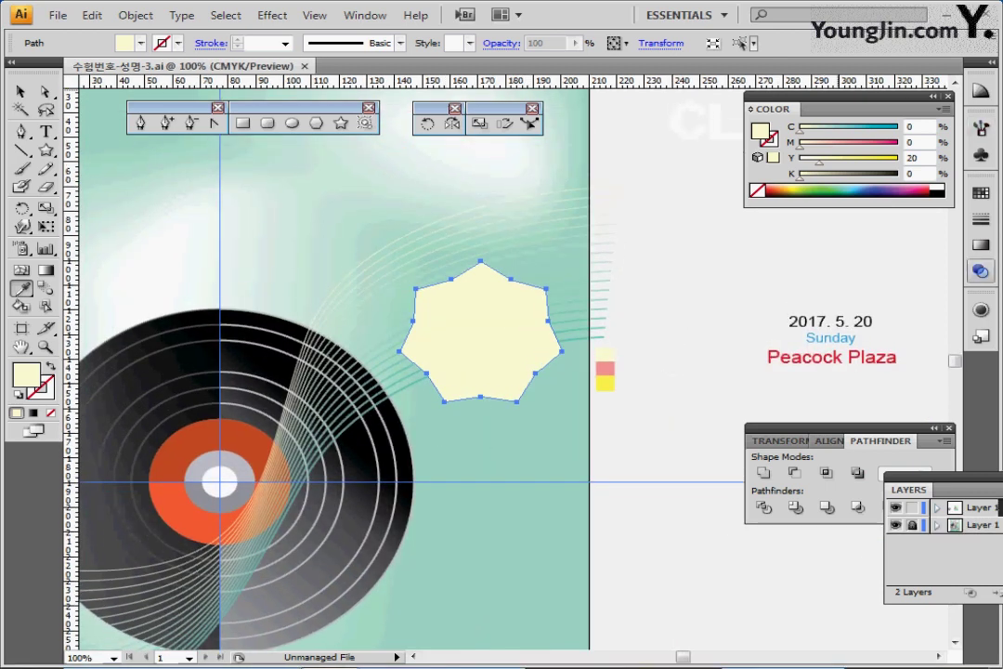
left_click(980, 271)
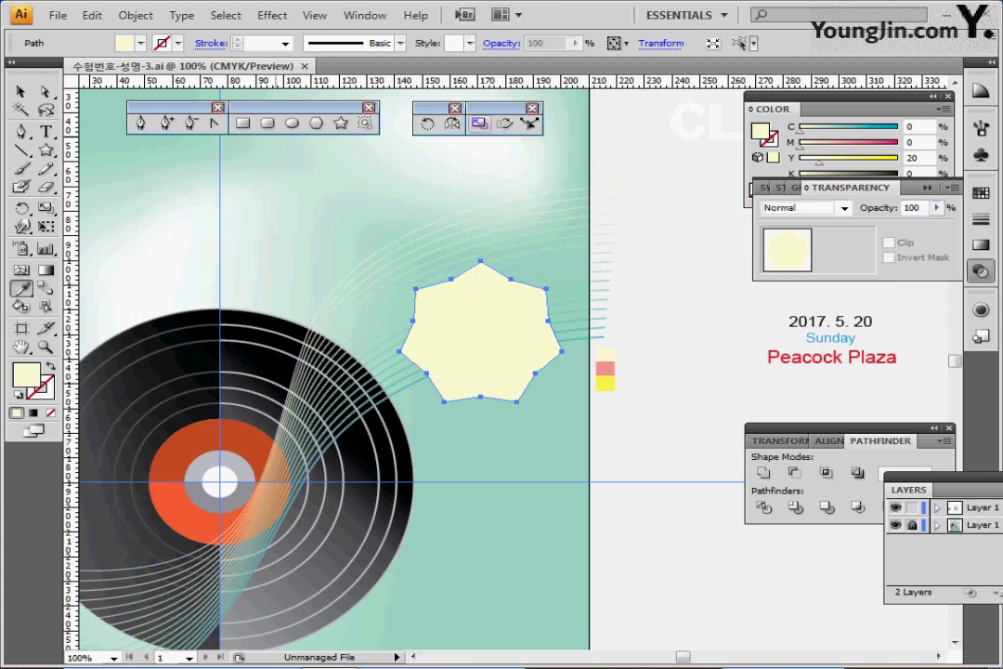
double_click(478, 122)
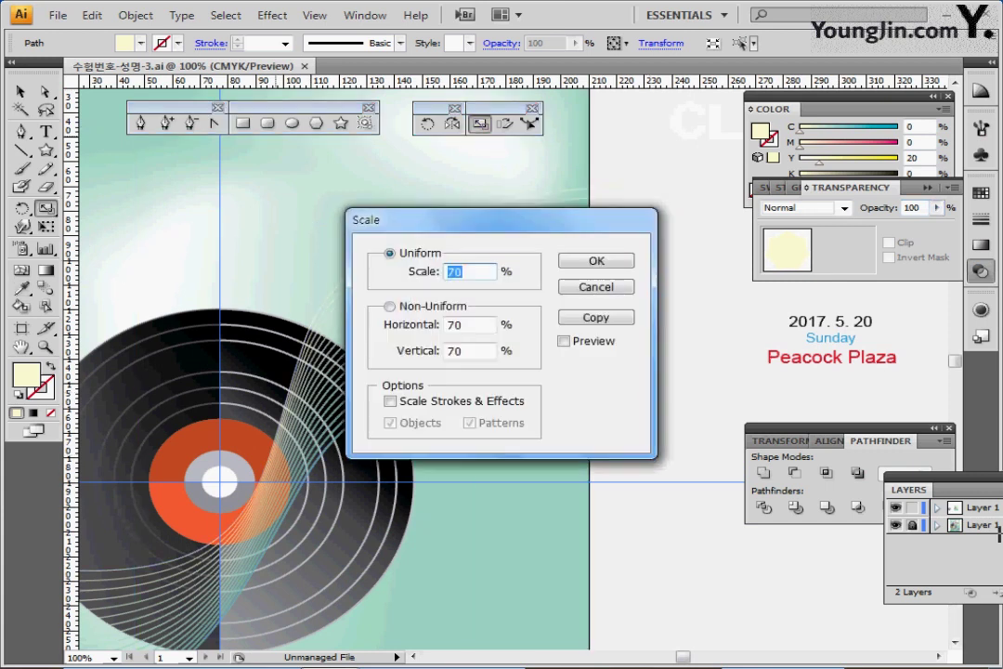
type("40")
key("Tab")
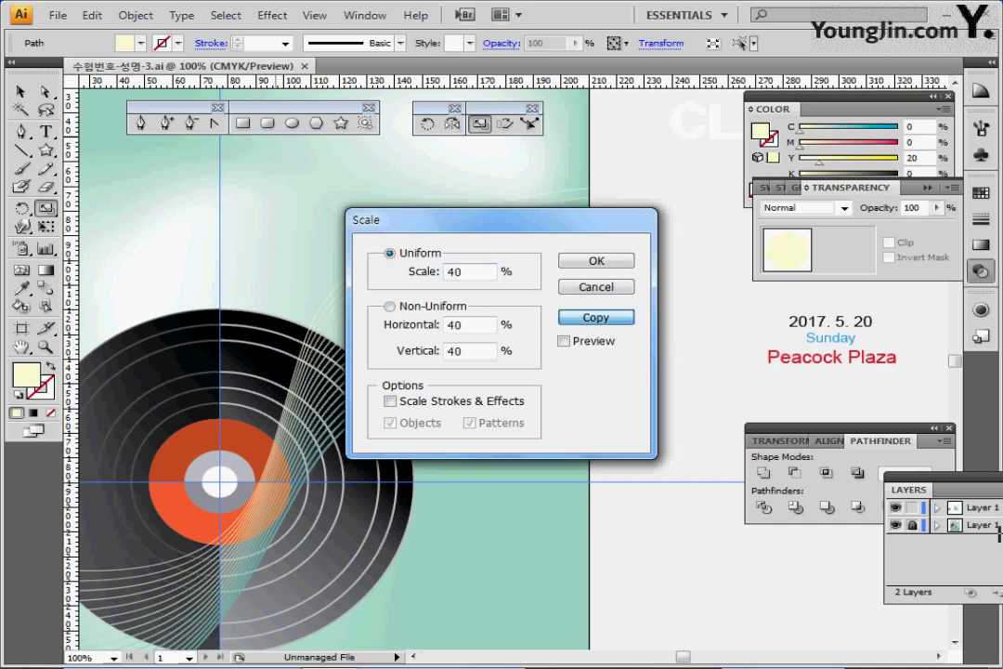
key("Return")
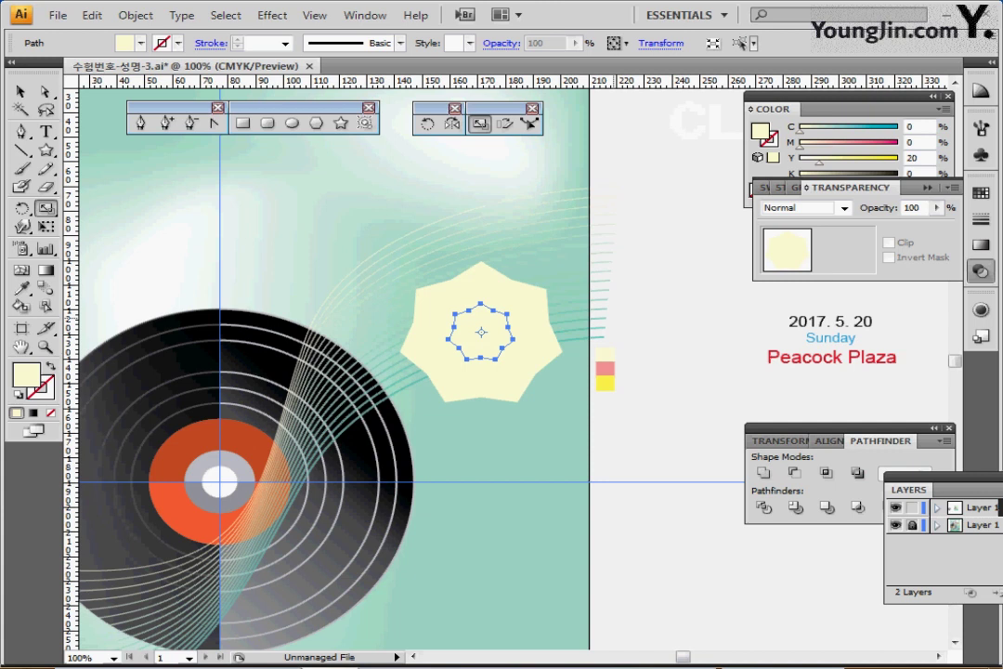
key("ctrl+d")
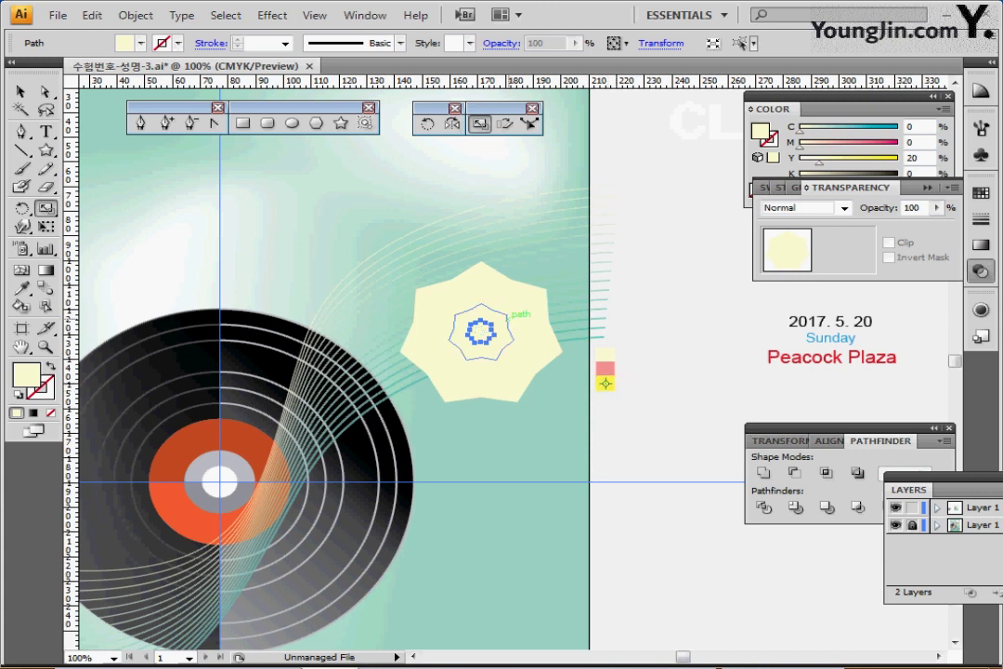
Apply the yellow sample's fill to the smallest star and the pink sample's to the middle one, moving both toward the cream star's upper right
key("i")
left_click(605, 382)
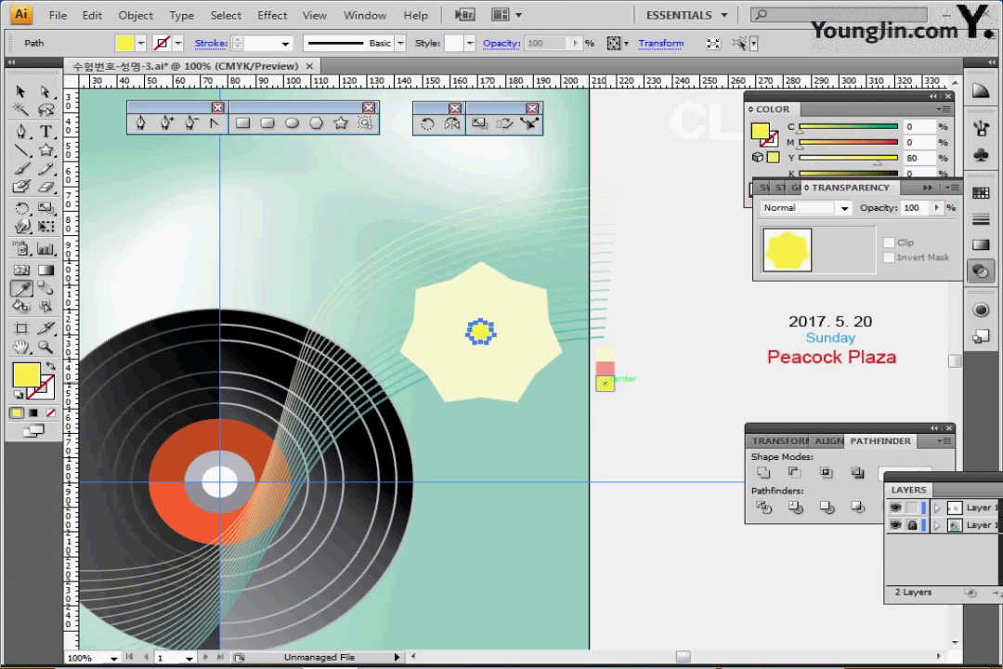
left_click_drag(481, 332, 568, 285)
left_click(499, 330, "ctrl")
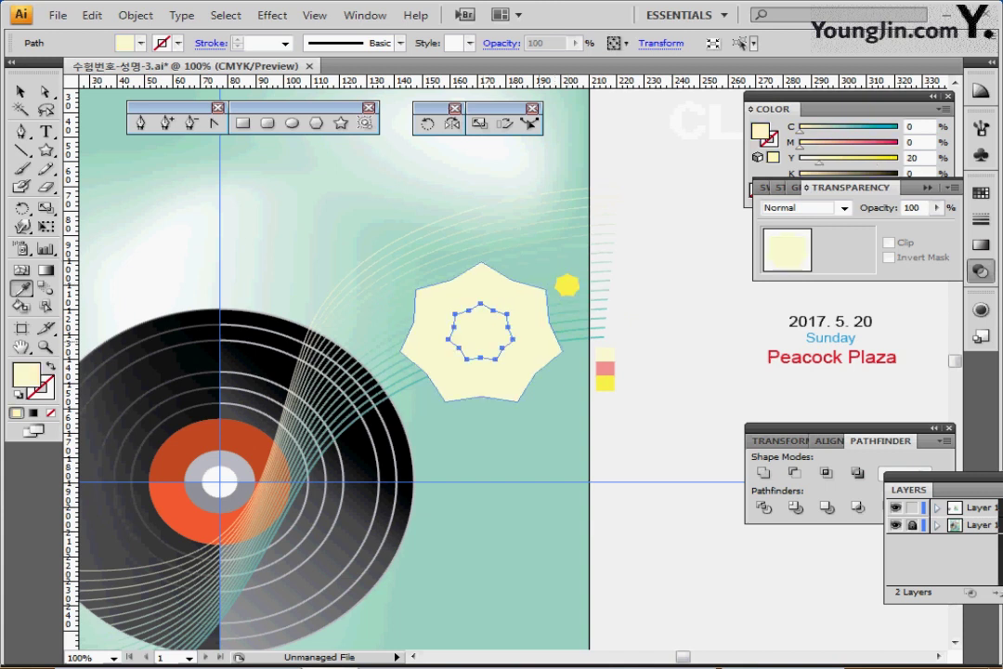
left_click(605, 367)
left_click_drag(483, 321, 513, 273)
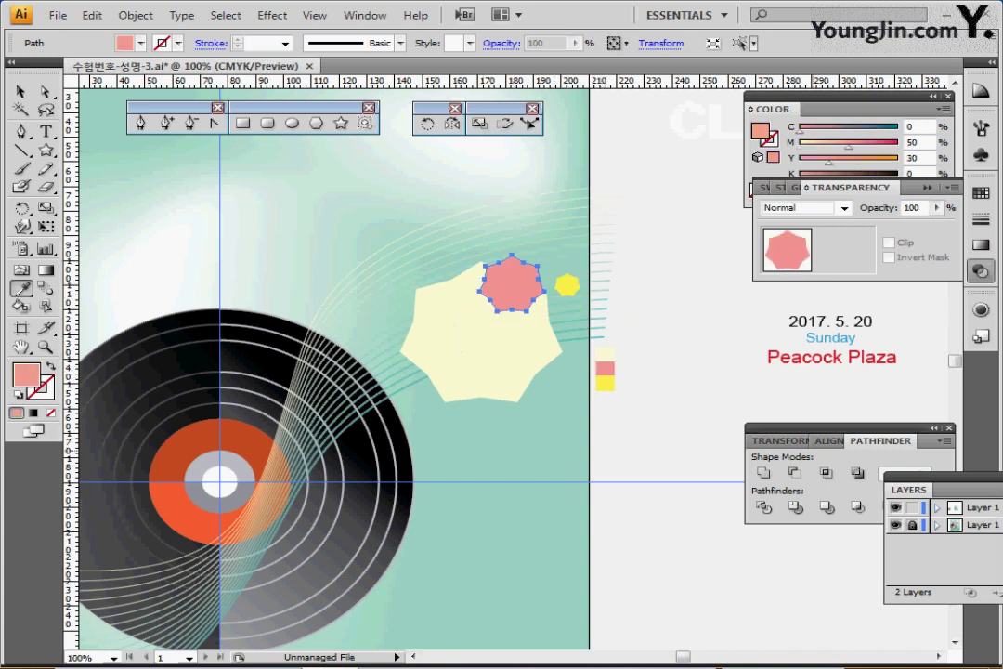
Display the reference layout and nudge the pink star right until it lines up with the reference's pink star
key("ctrl+y")
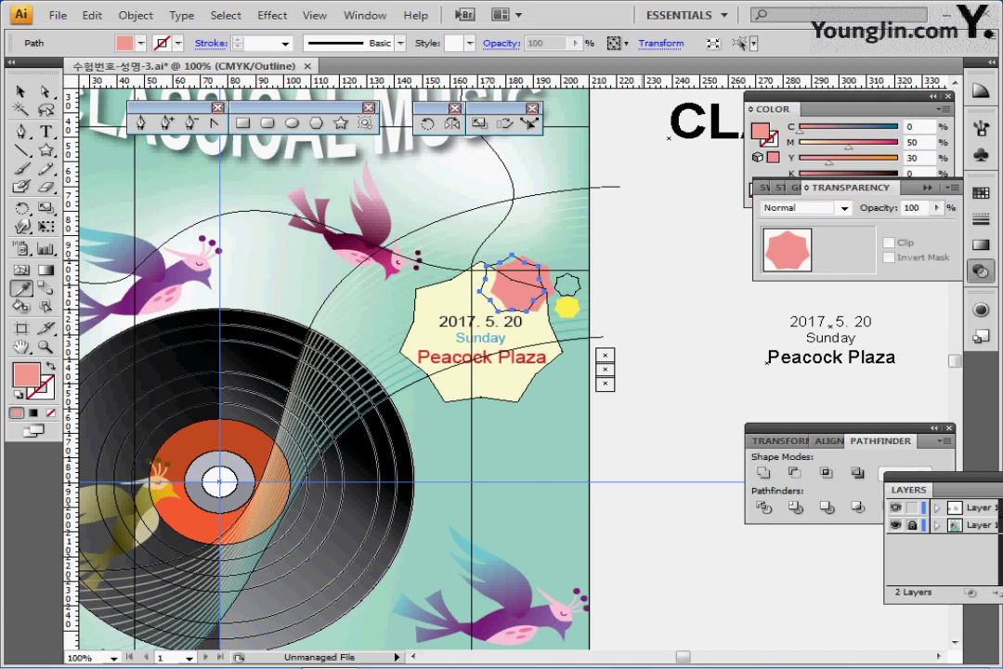
key("Right")
key("Right")
key("Right")
key("Right")
key("Right")
key("Right")
key("Right")
key("Right")
key("Right")
key("Right")
key("Right")
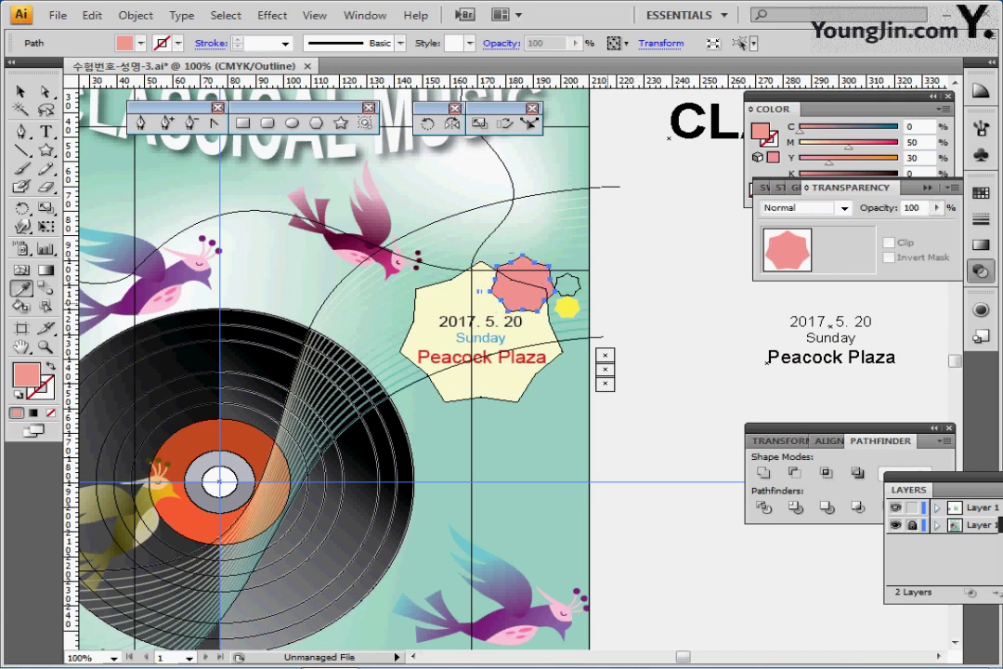
Move the small yellow star down onto the reference's yellow star and clear the selection
left_click(606, 297, "ctrl")
left_click(576, 290, "ctrl")
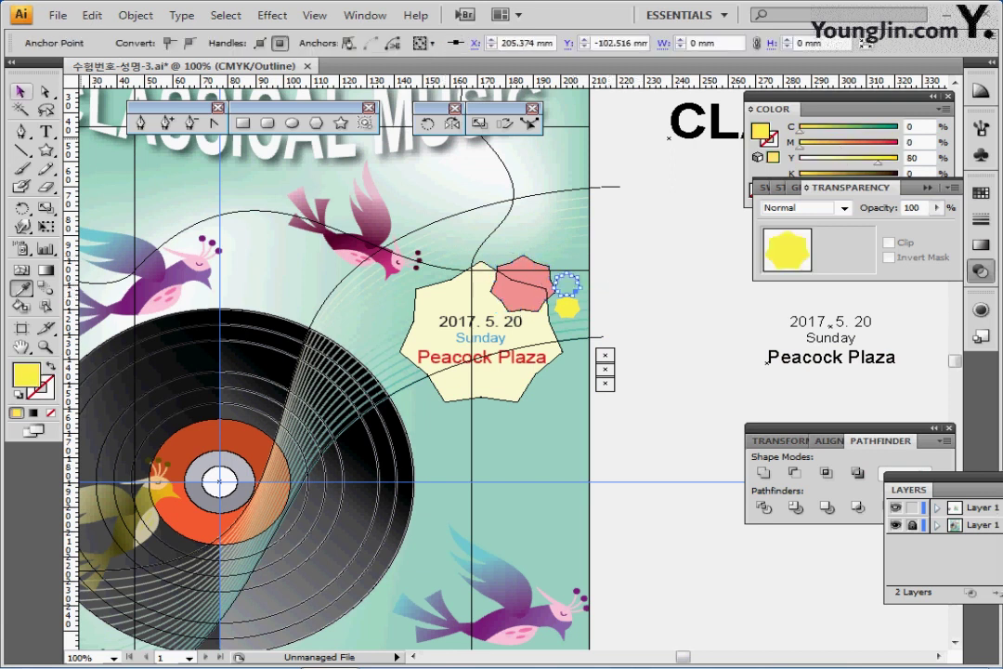
left_click(20, 91)
left_click(572, 296)
left_click_drag(568, 282, 567, 304)
left_click(641, 209)
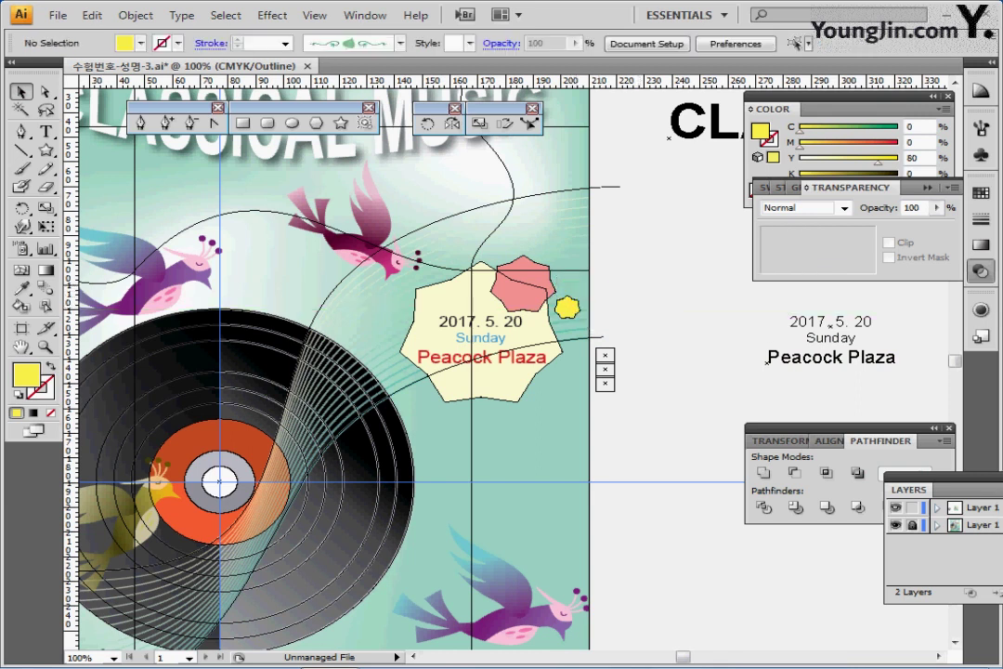
Return the artwork layer to preview, hide the reference layer, and save the document
left_click(895, 508, "ctrl")
left_click(896, 525)
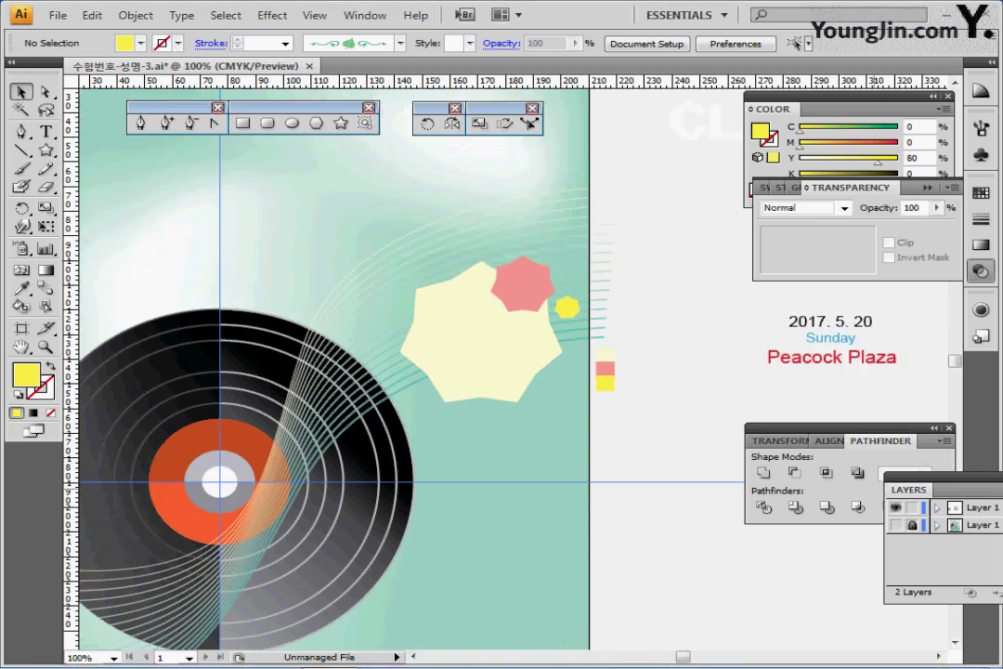
key("ctrl+s")
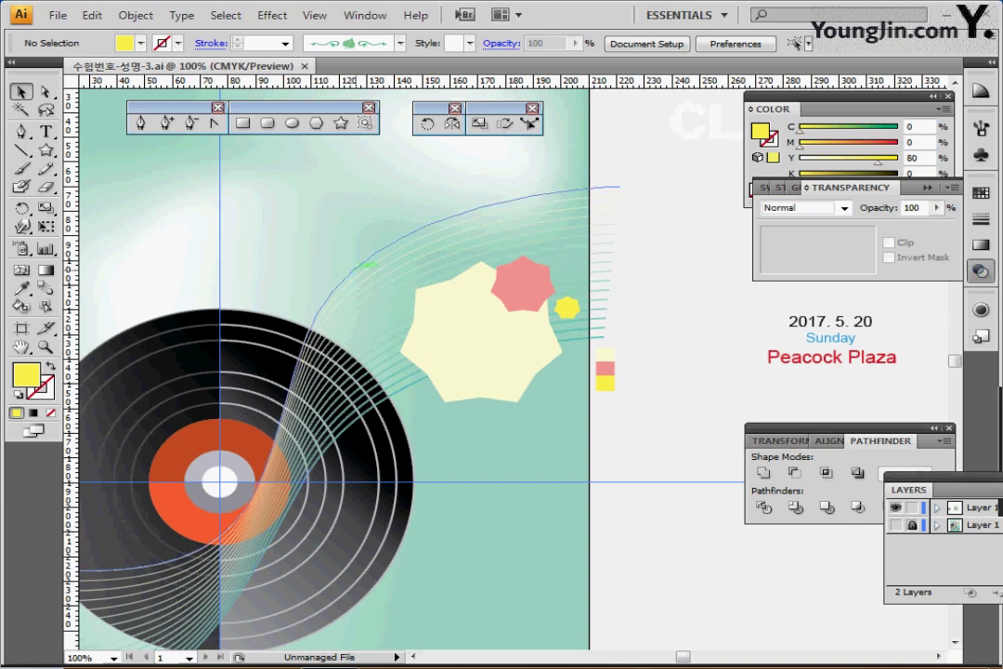
Use the Symbol Sprayer with the bird symbol to place two birds above the record and one over its lower-left part
key("ctrl+minus")
left_click_drag(502, 353, 415, 292)
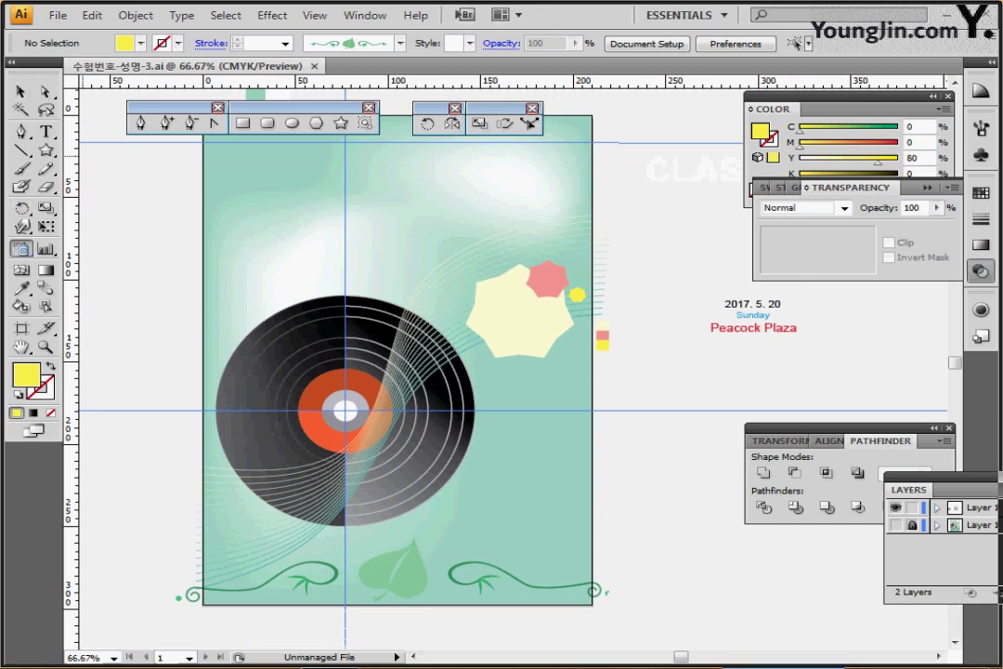
left_click(21, 248)
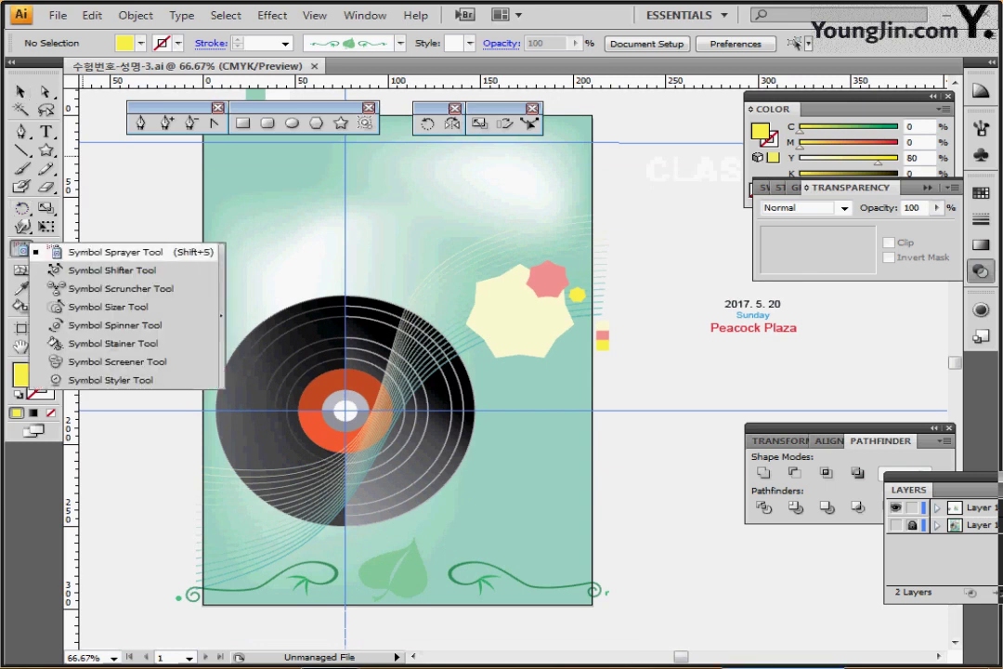
left_click(102, 252)
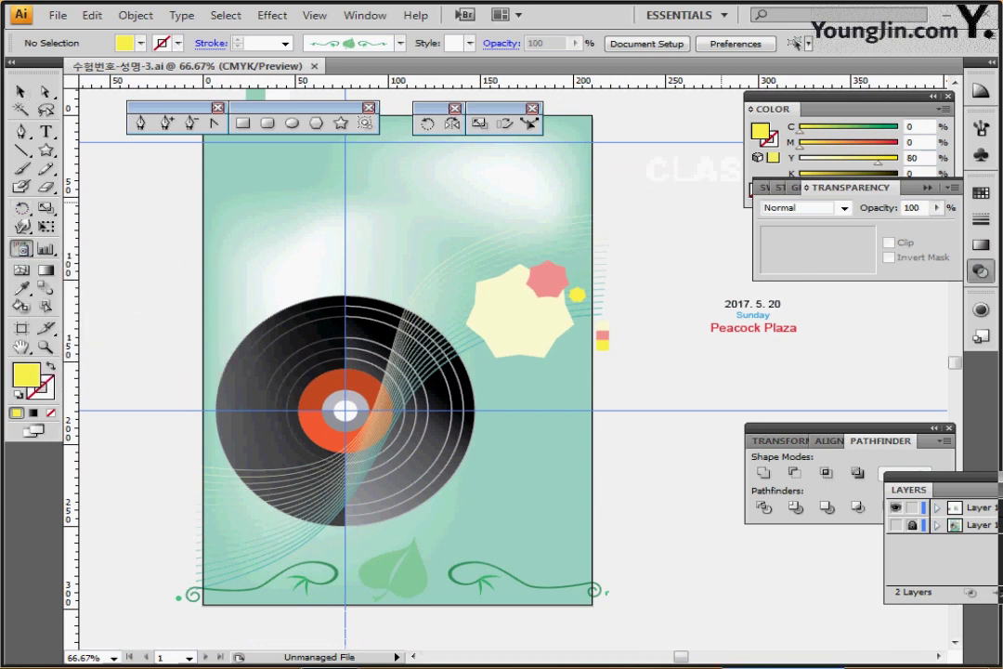
left_click(981, 154)
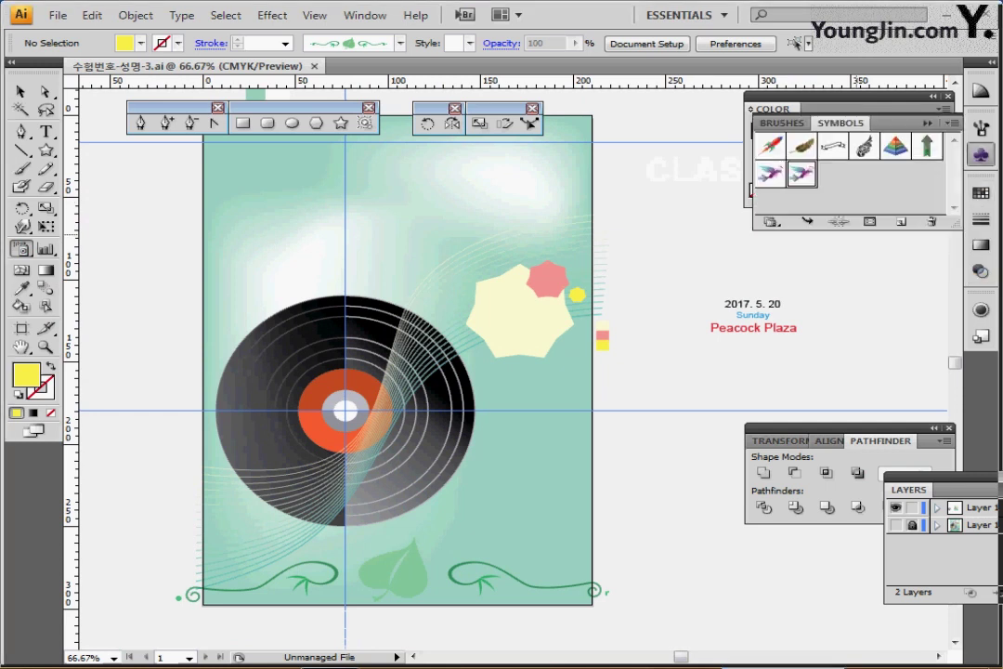
left_click(981, 155)
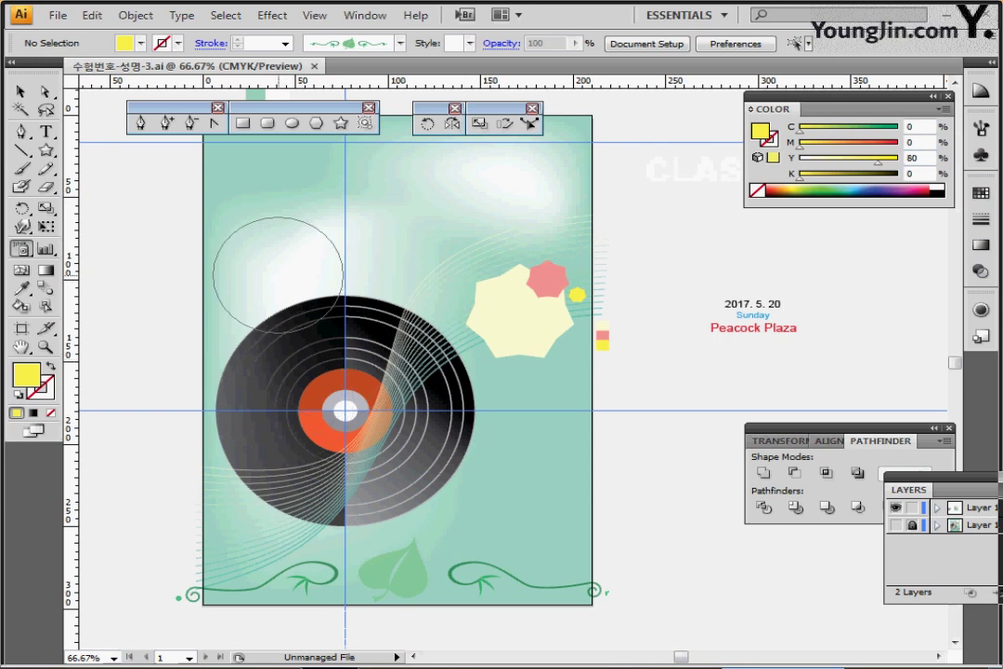
mouse_move(278, 274)
left_mouse_down()
mouse_move(269, 261)
mouse_move(403, 251)
left_mouse_up()
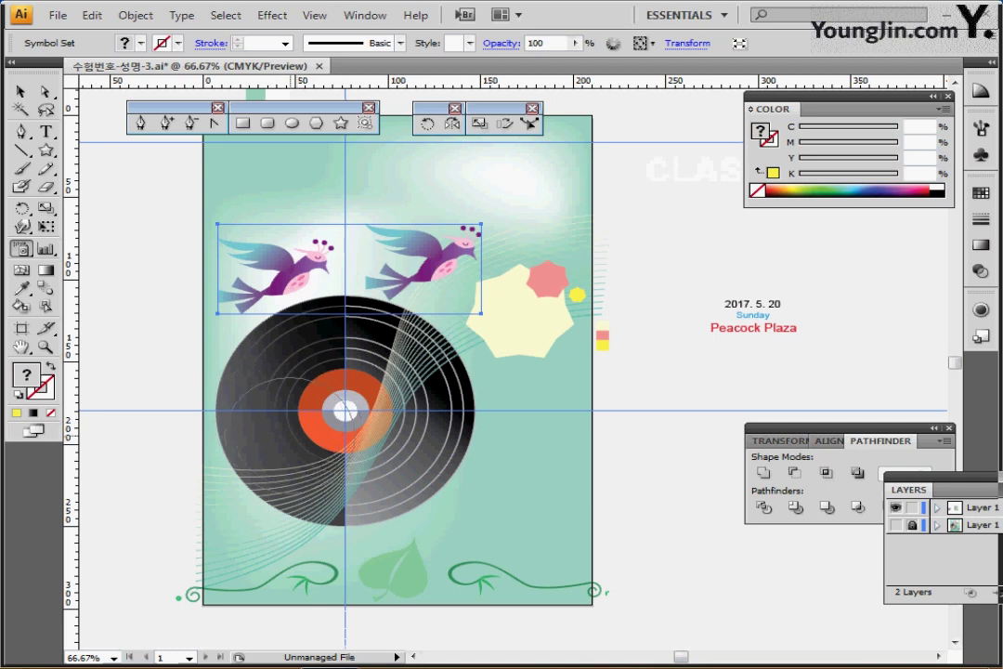
left_click(279, 430)
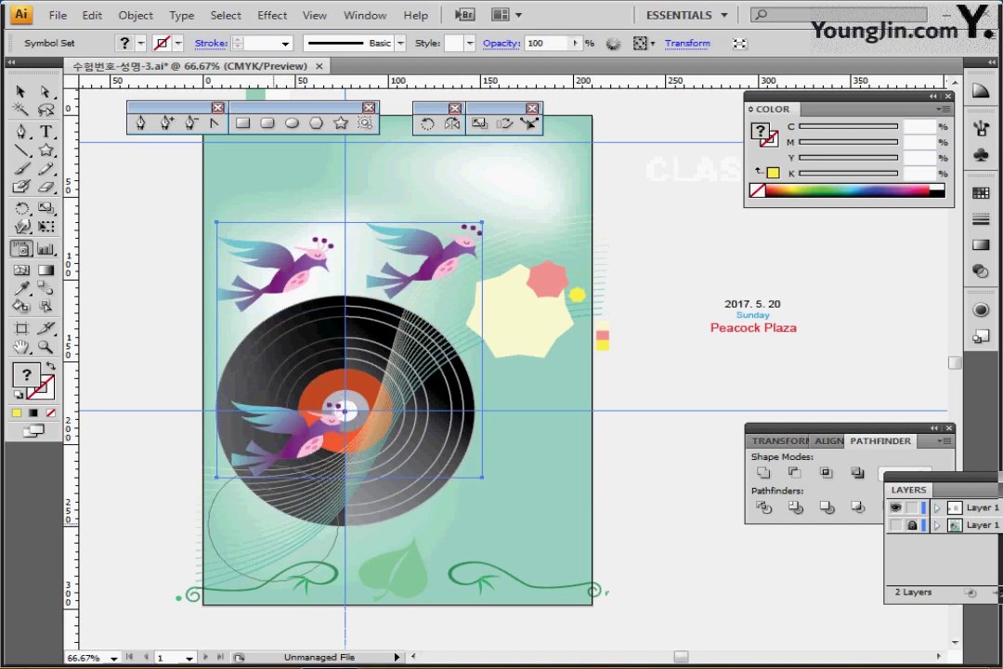
left_click(269, 524)
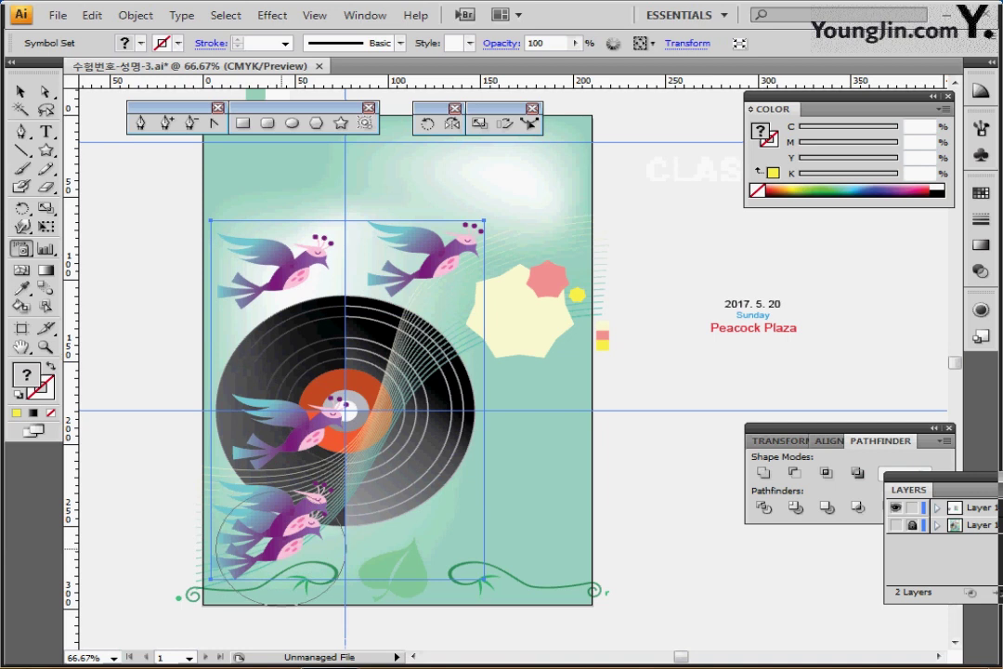
key("ctrl+z")
left_click(283, 541)
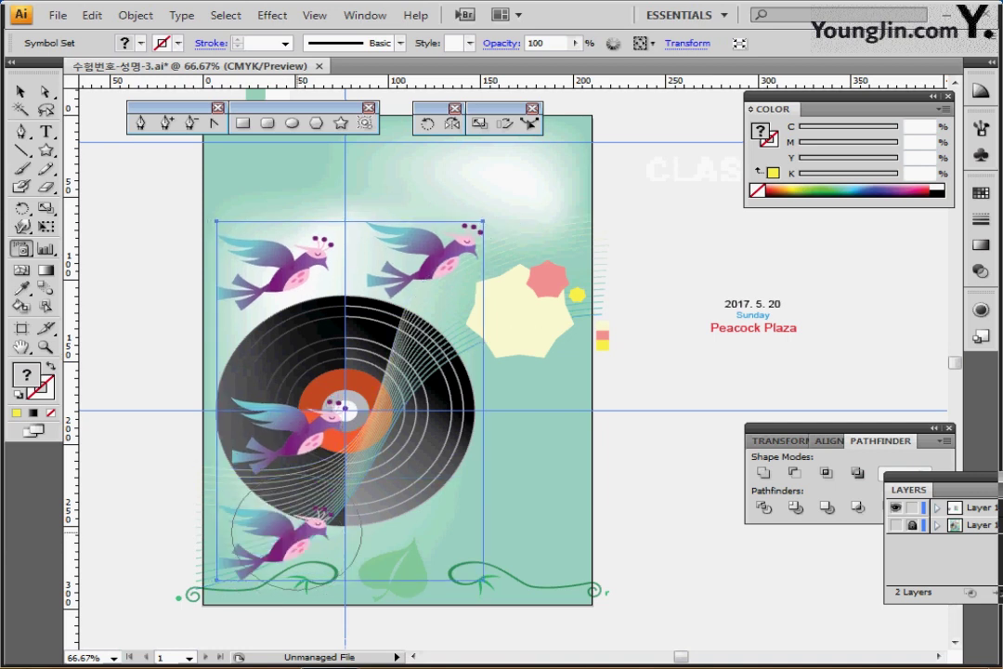
left_click(299, 539, "alt")
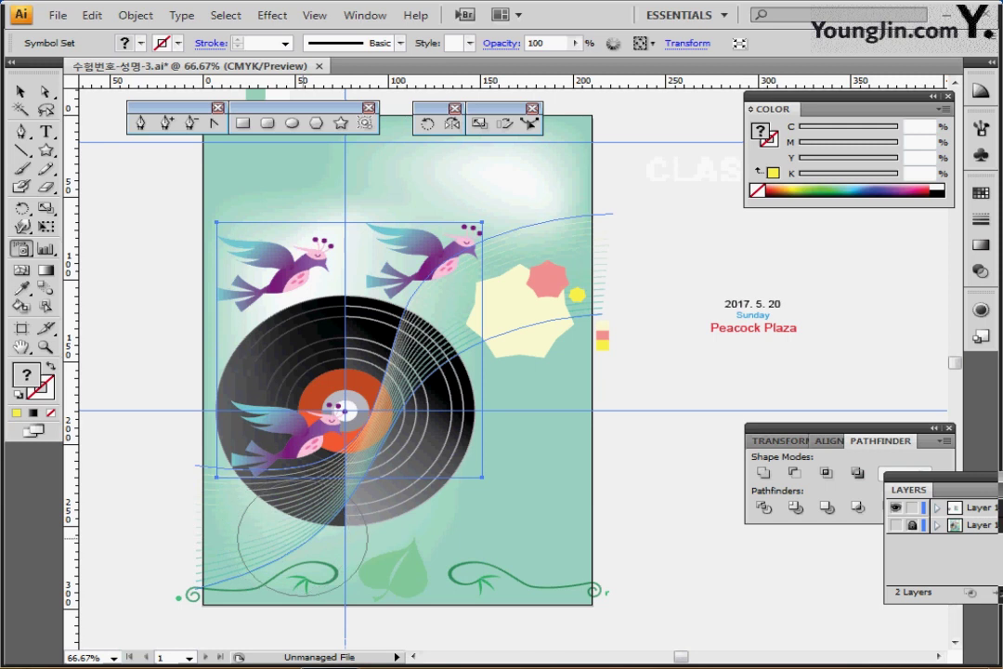
Spray one bird just above the bottom-left leaf ornament and another to the lower right of the record
left_click(302, 535)
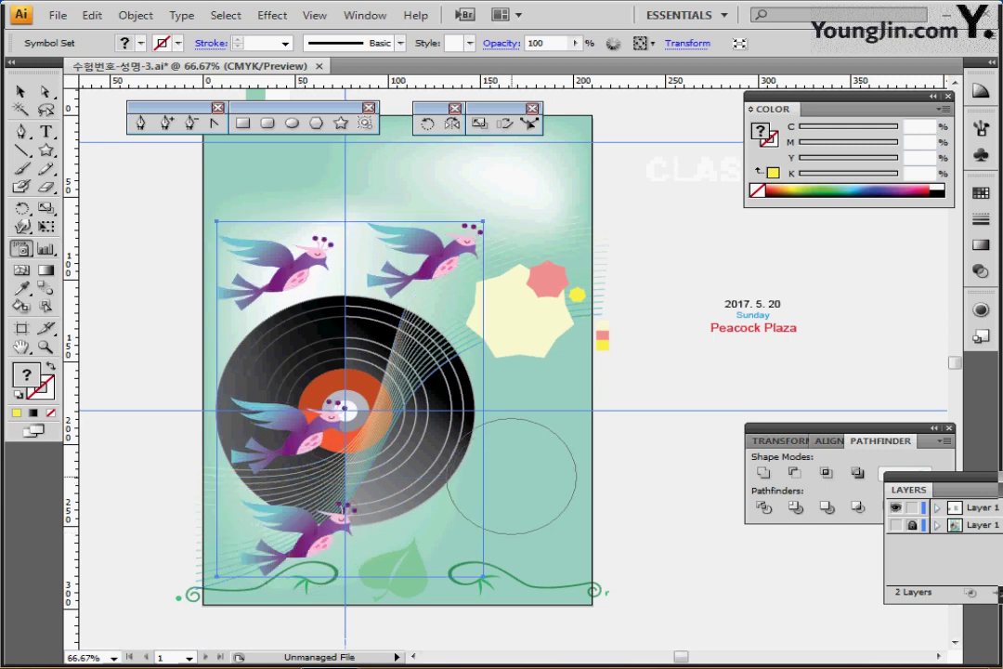
left_click(510, 475)
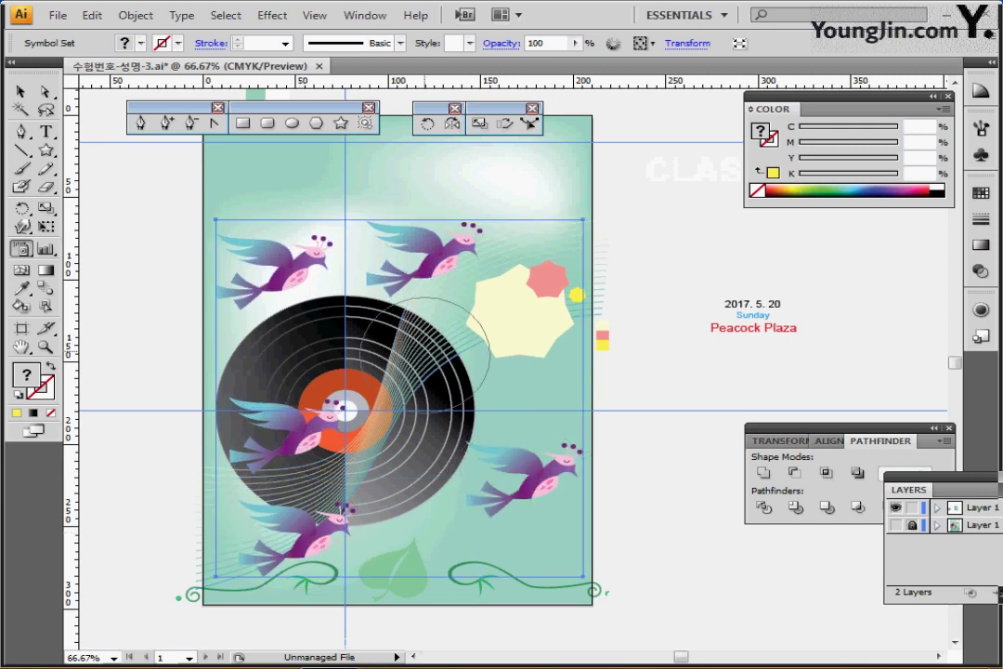
Detach the symbolism tools as a floating set and shrink the upper-right bird slightly with the Symbol Sizer
mouse_move(20, 249)
left_mouse_down()
mouse_move(56, 288)
mouse_move(221, 316)
left_mouse_up()
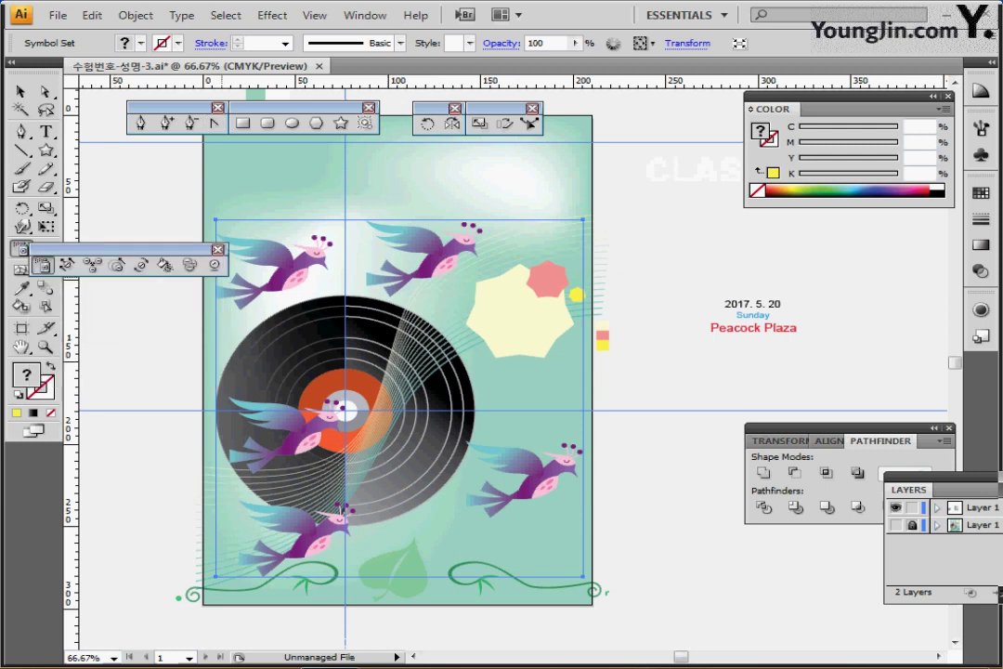
left_click_drag(97, 252, 344, 167)
left_click(354, 183)
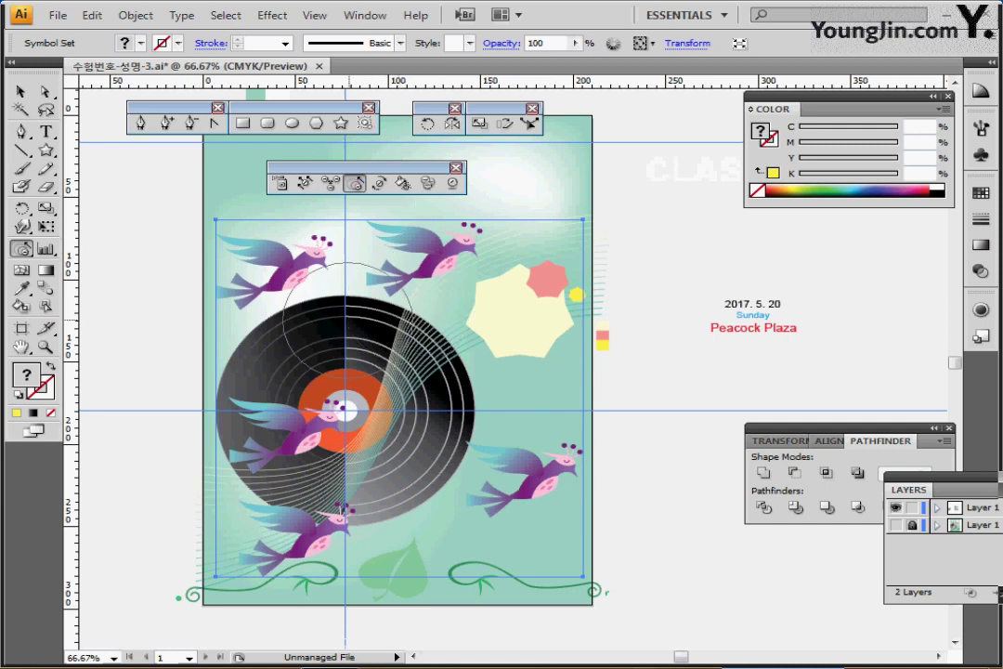
left_click_drag(429, 264, 431, 261)
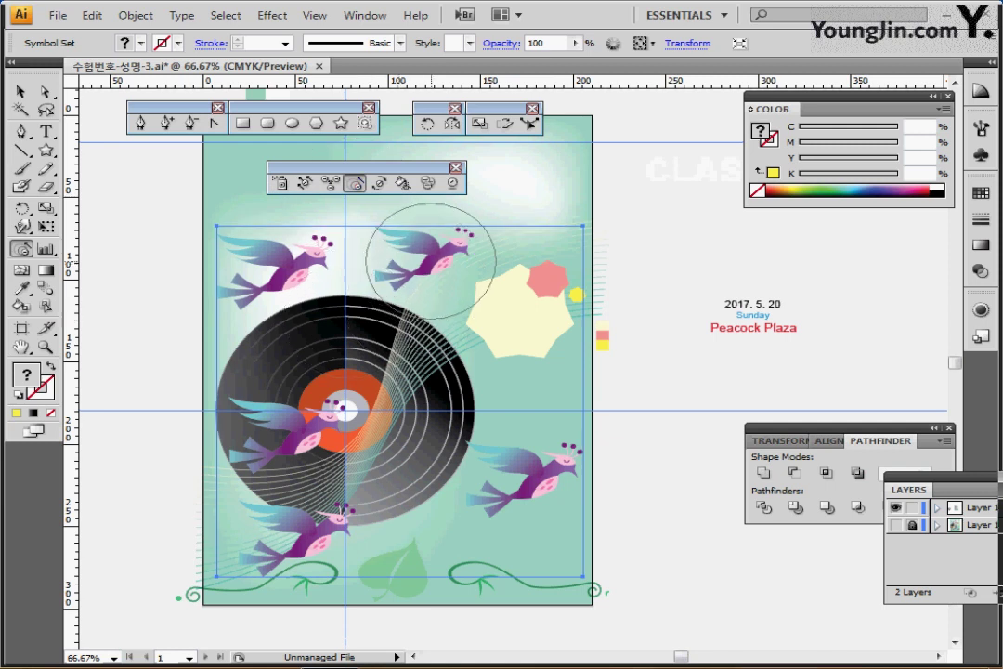
Use the Symbol Sizer to shrink the upper-right and bottom-left birds and slightly reduce the bird at the lower right of the record
left_click(431, 261, "alt")
left_click(308, 535, "alt")
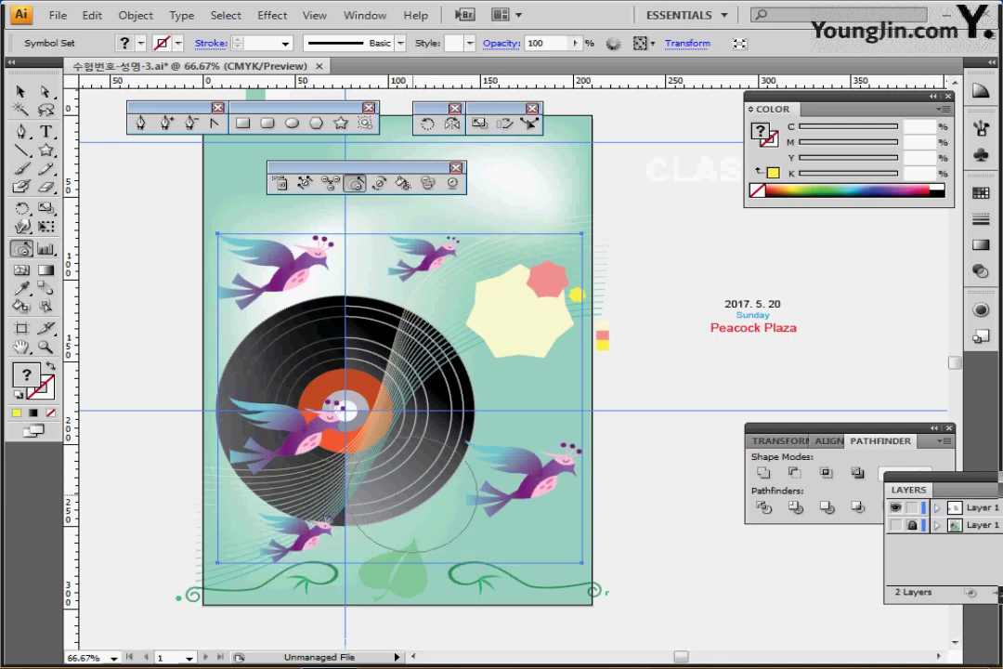
left_click_drag(490, 487, 492, 488)
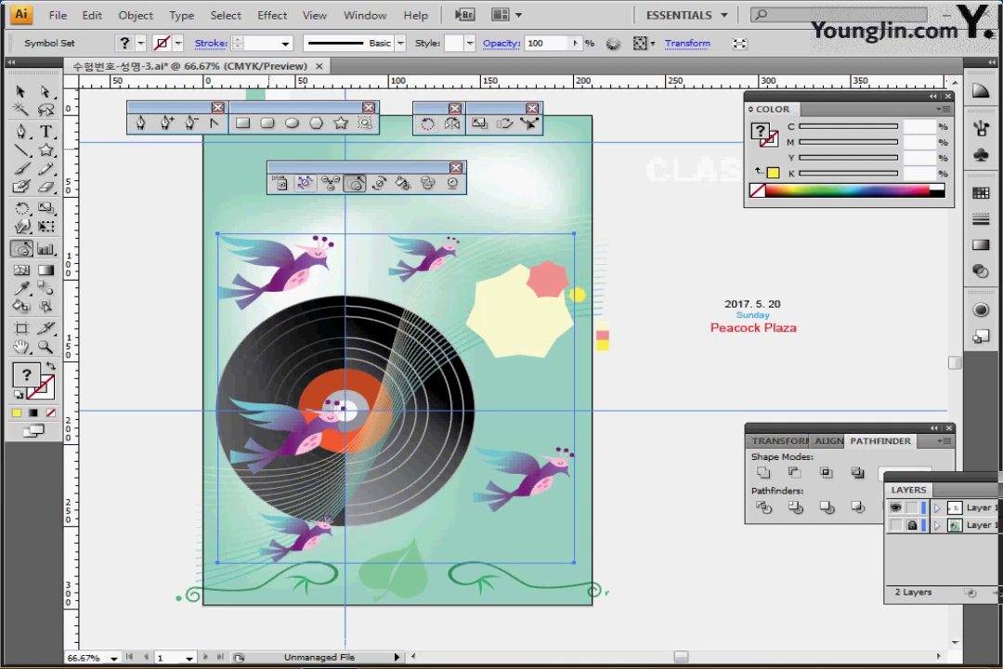
Use the Symbol Shifter to move the upper-right bird up, the lower-right bird outward, and the three left-hand birds down and left
left_click(306, 182)
left_click_drag(432, 265, 447, 254)
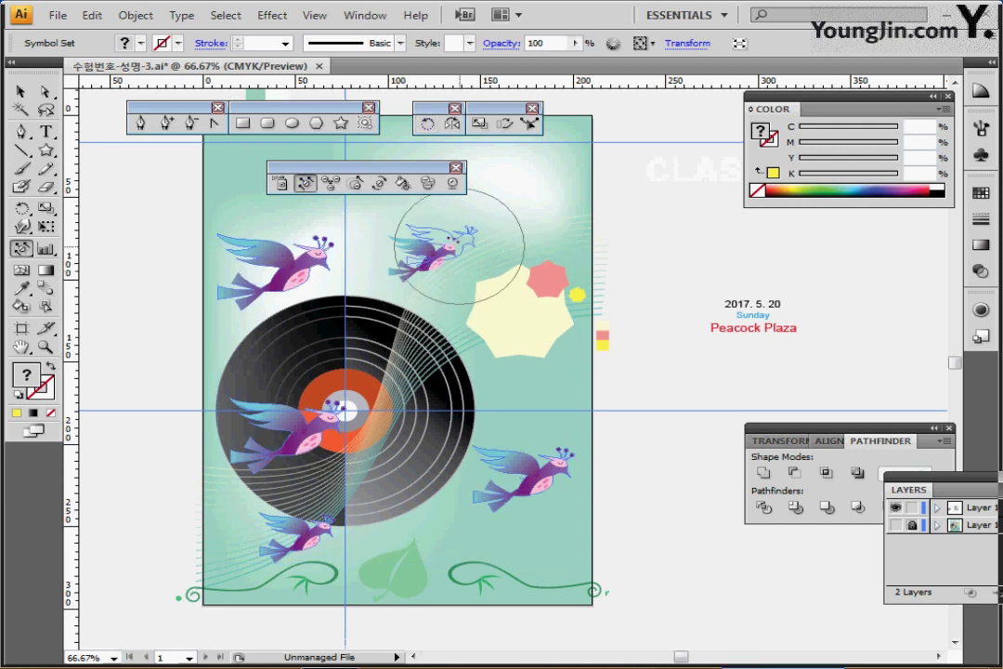
left_click_drag(314, 261, 304, 268)
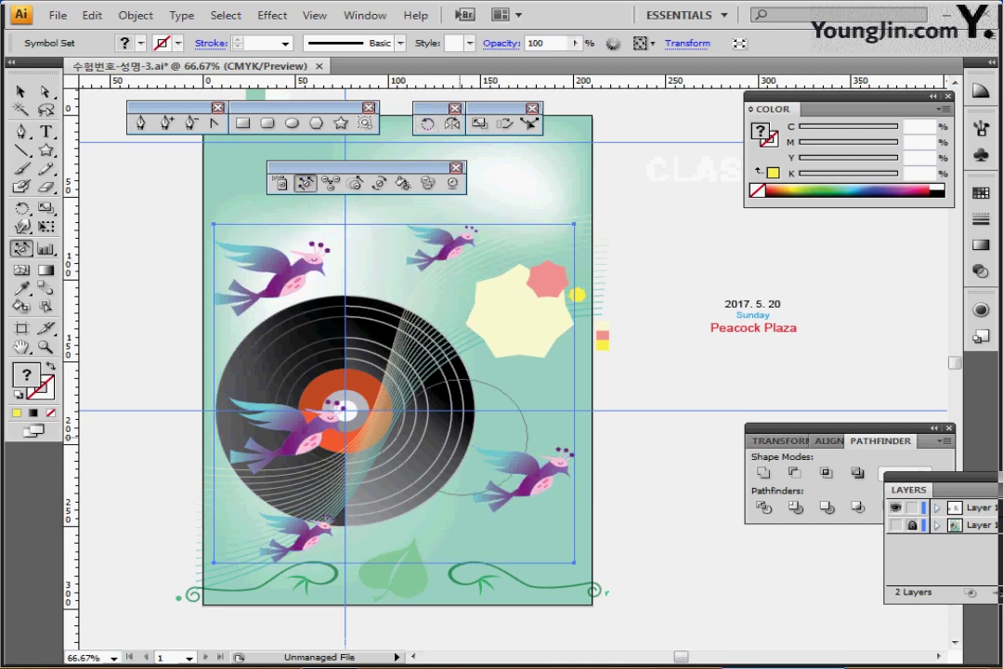
left_click_drag(543, 491, 562, 503)
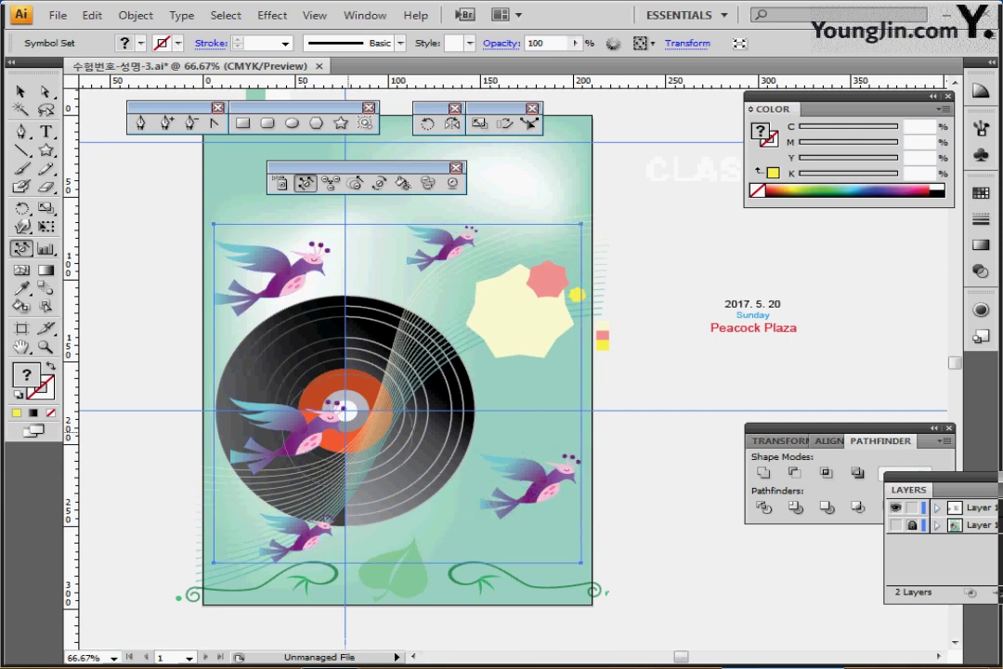
mouse_move(319, 434)
left_mouse_down()
mouse_move(287, 420)
mouse_move(311, 445)
left_mouse_up()
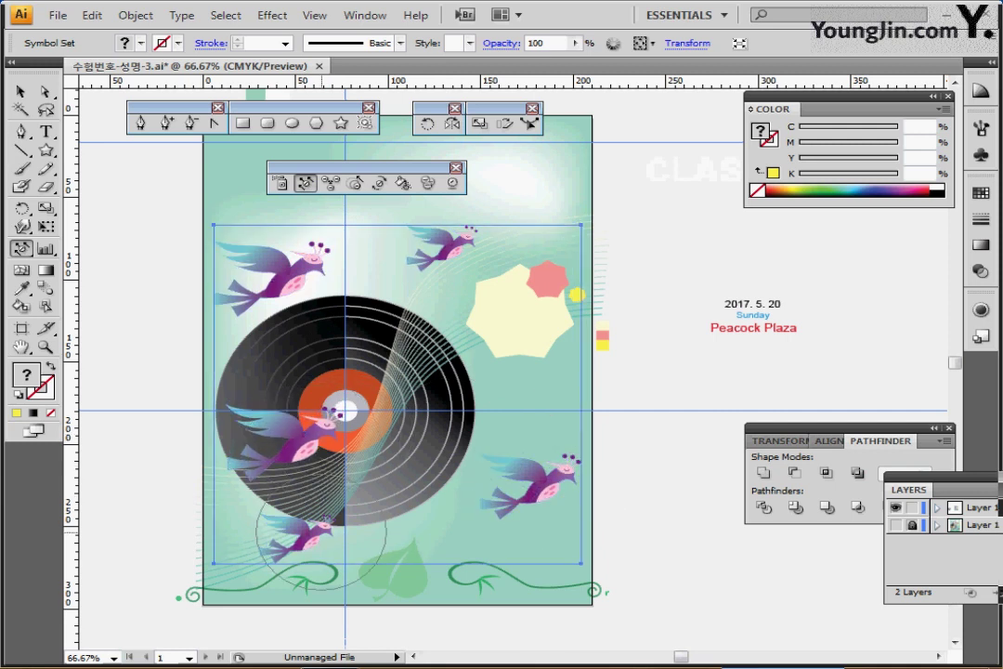
left_click_drag(302, 534, 278, 551)
Use the Symbol Spinner to rotate the upper-right and lower-right birds clockwise and slightly turn the birds at the upper left and over the record
left_click(378, 183)
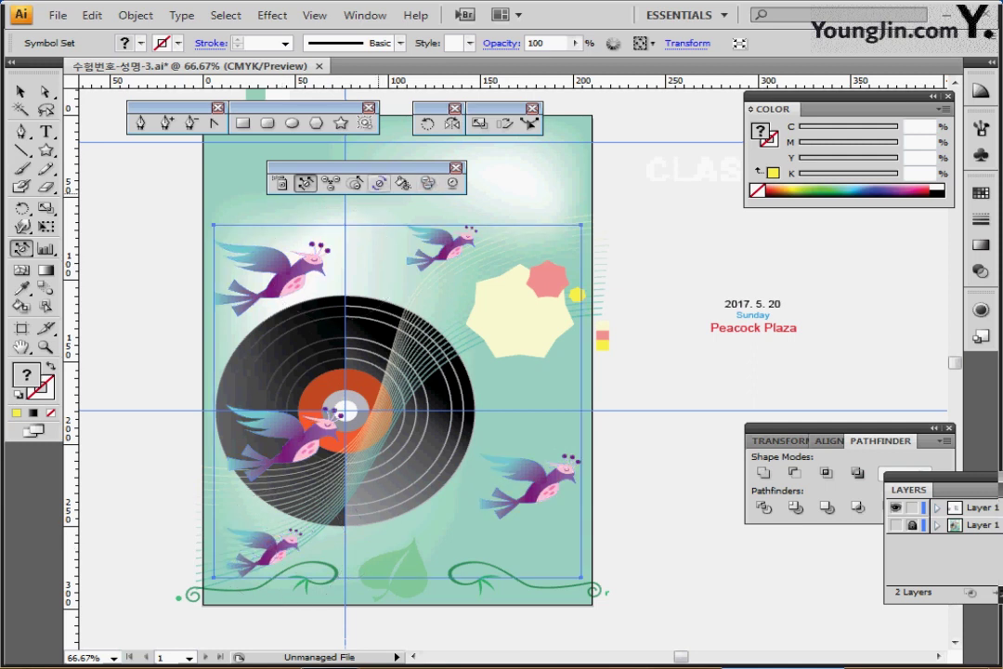
left_click(378, 183)
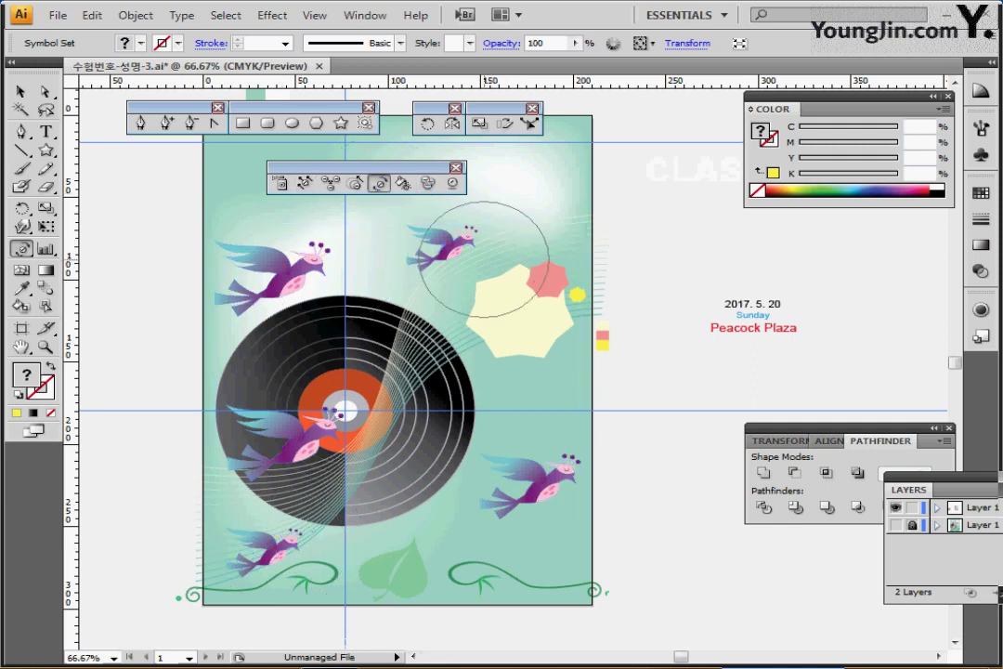
left_click_drag(467, 253, 472, 262)
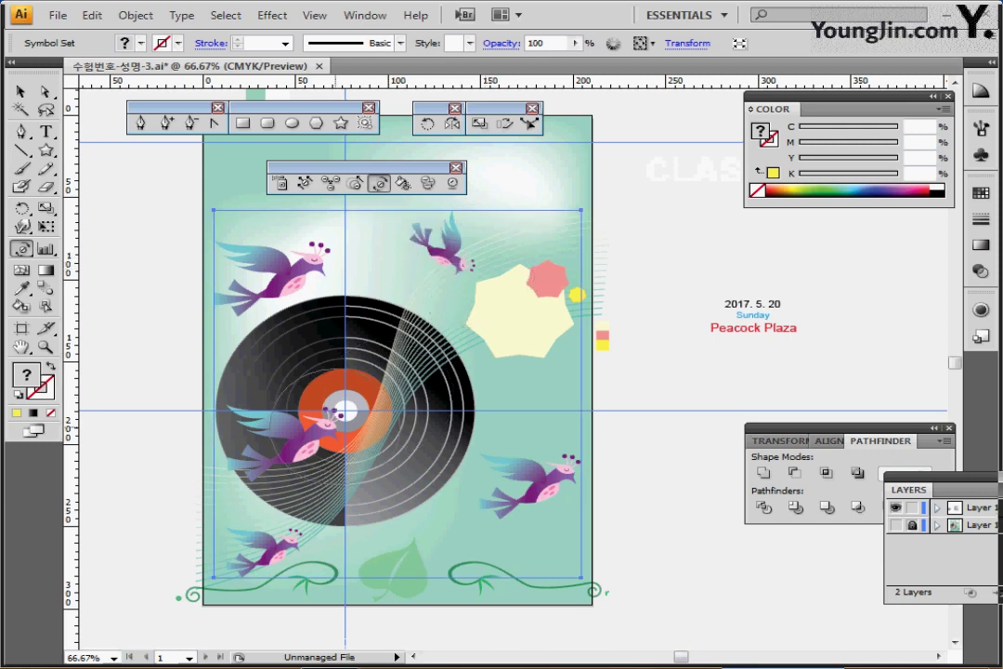
left_click_drag(322, 414, 326, 409)
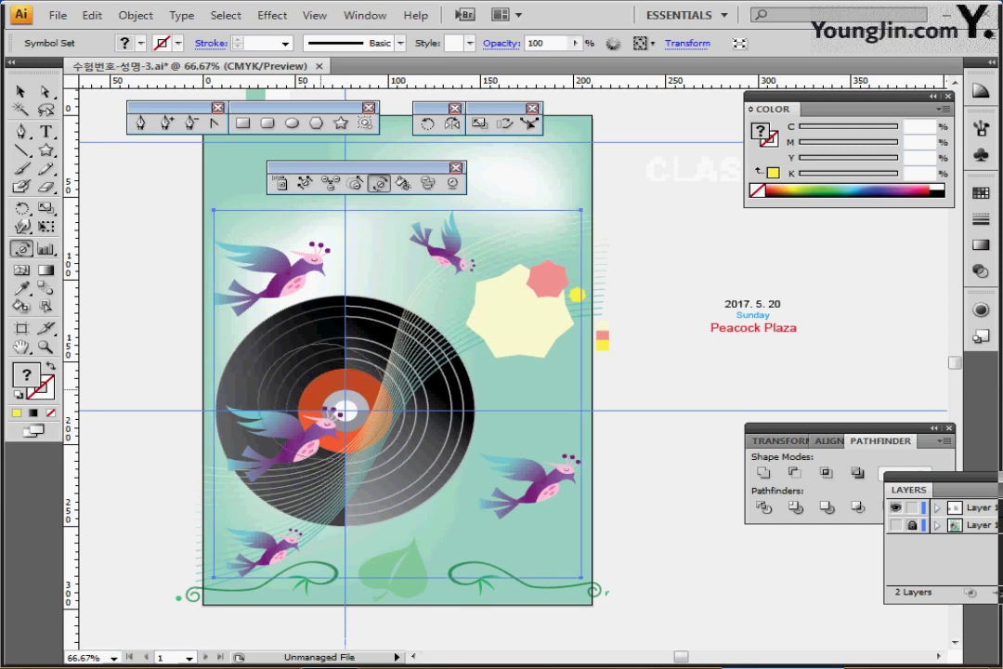
left_click_drag(326, 268, 320, 265)
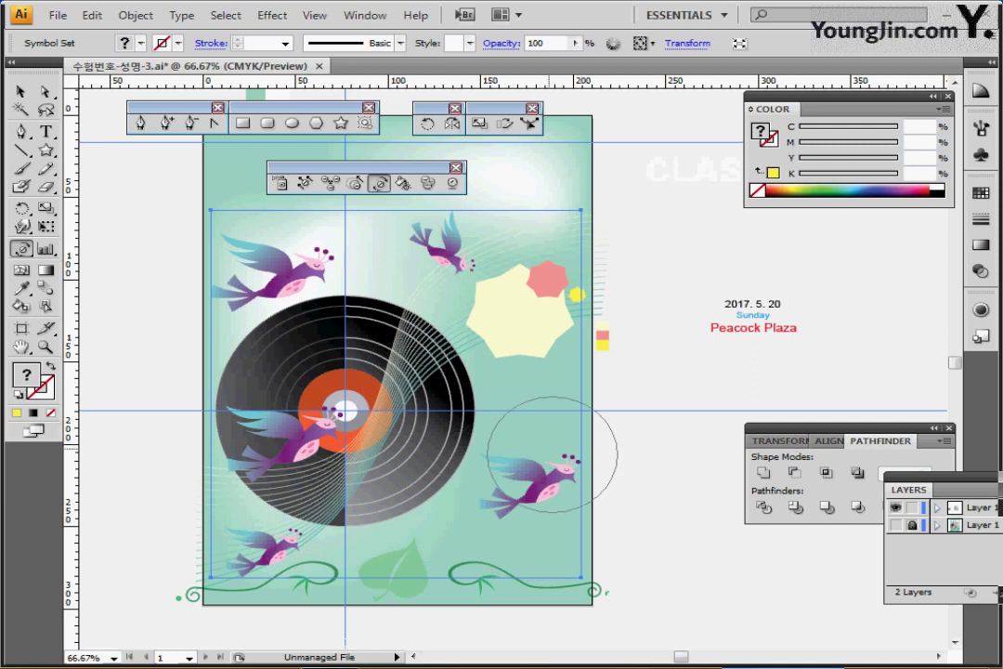
left_click_drag(564, 492, 560, 488)
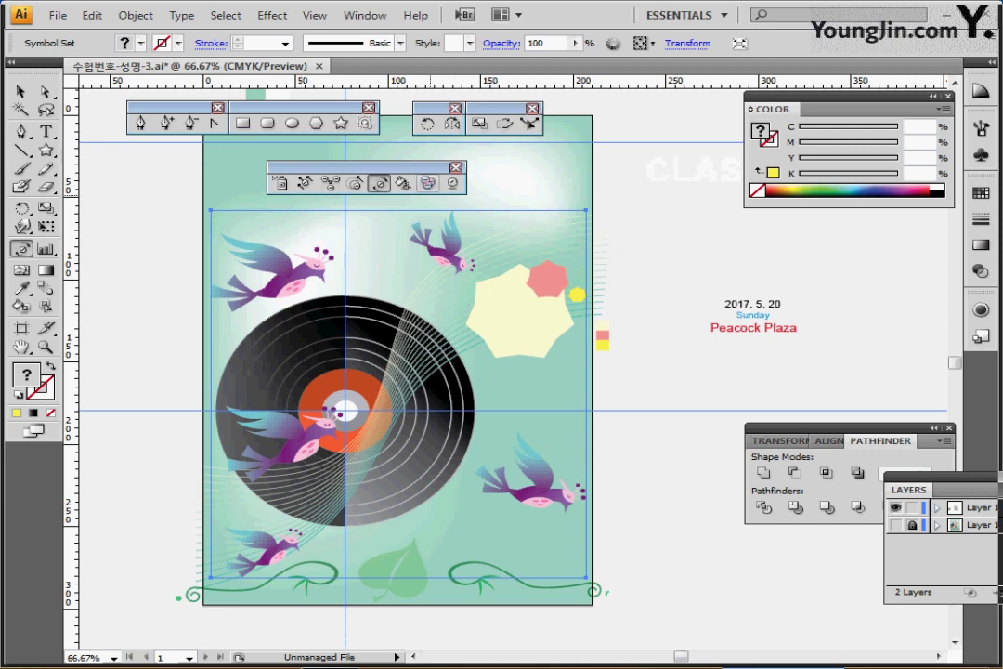
Fade the bird over the record with the Symbol Screener, and stain the upper-right bird with the purple swatch (C=75 M=100) from the floated Swatches panel
left_click(428, 183)
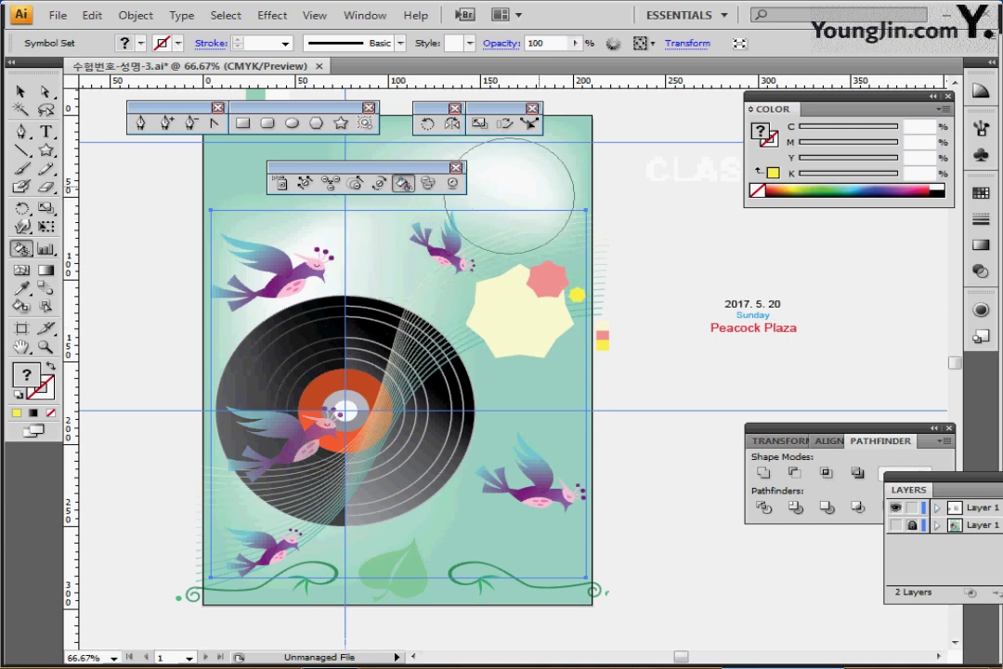
left_click(402, 183)
left_click_drag(981, 192, 640, 234)
left_click(643, 241)
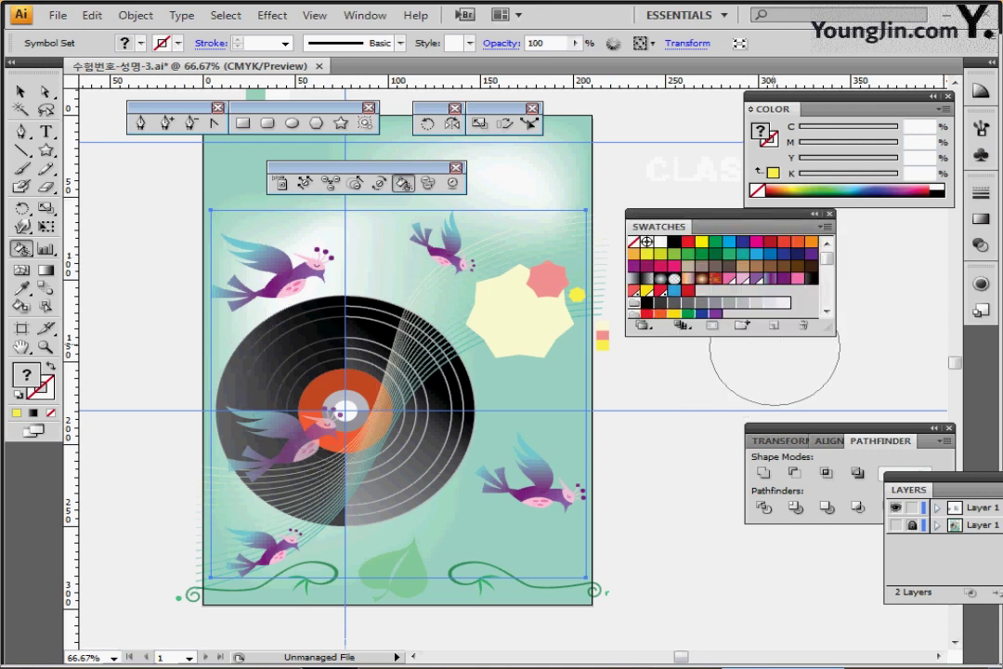
left_click(812, 253)
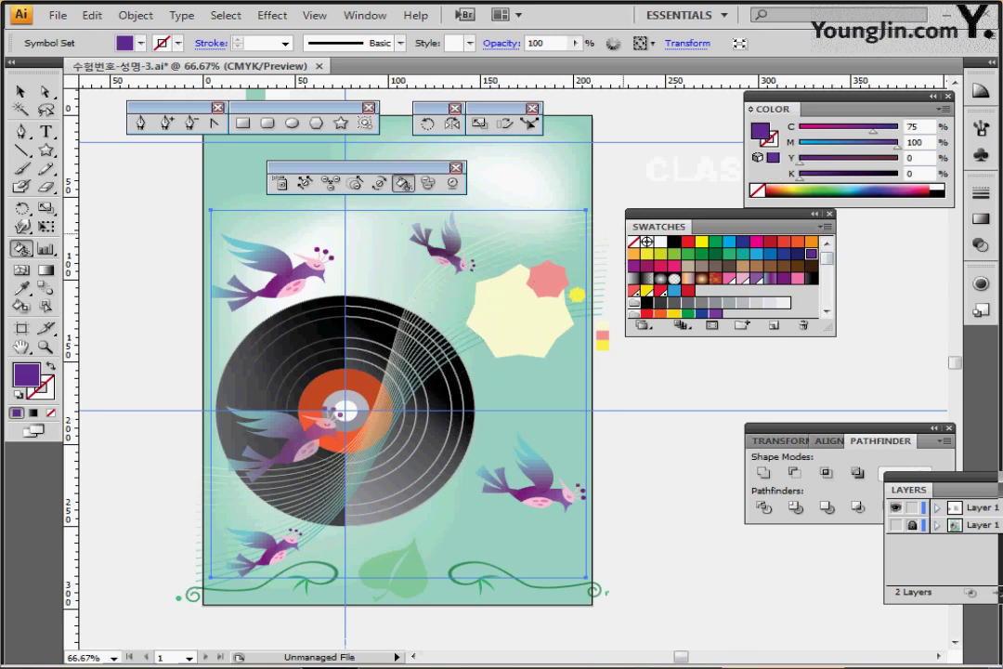
Stain the bird over the record with green C=75 M=0 Y=100 K=0 and the bottom-left bird with dark green C=90 M=30 Y=95 K=30
left_click(687, 253)
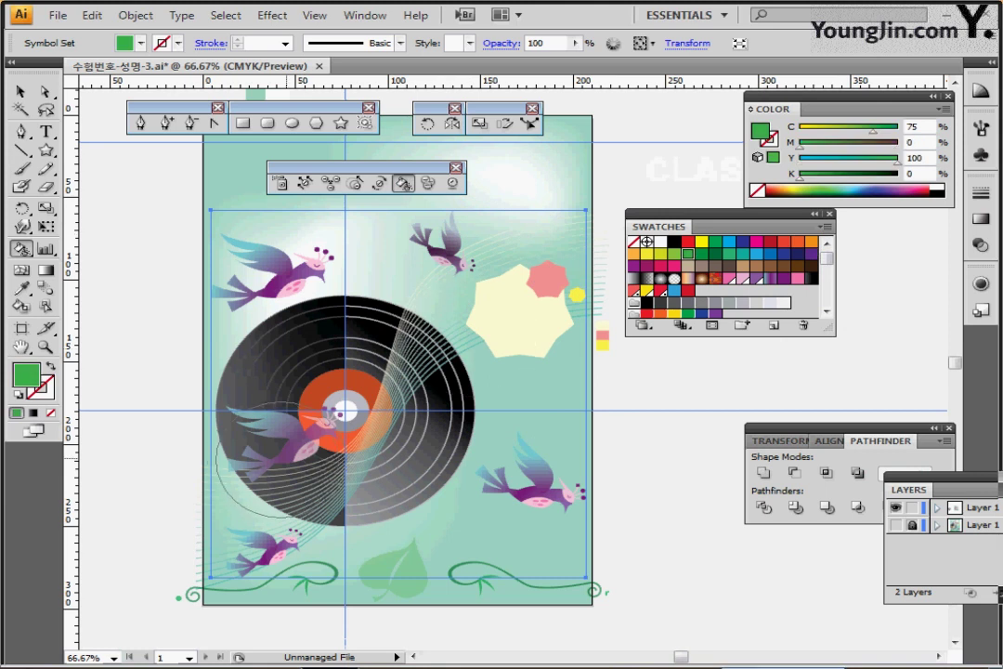
left_click(292, 435)
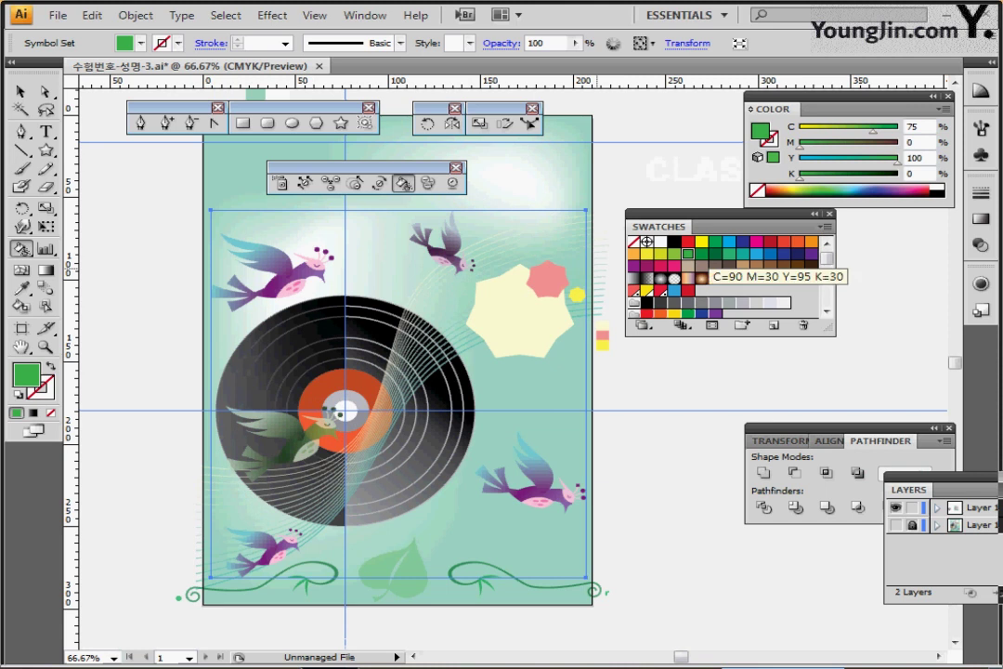
left_click(716, 253)
left_click(283, 560)
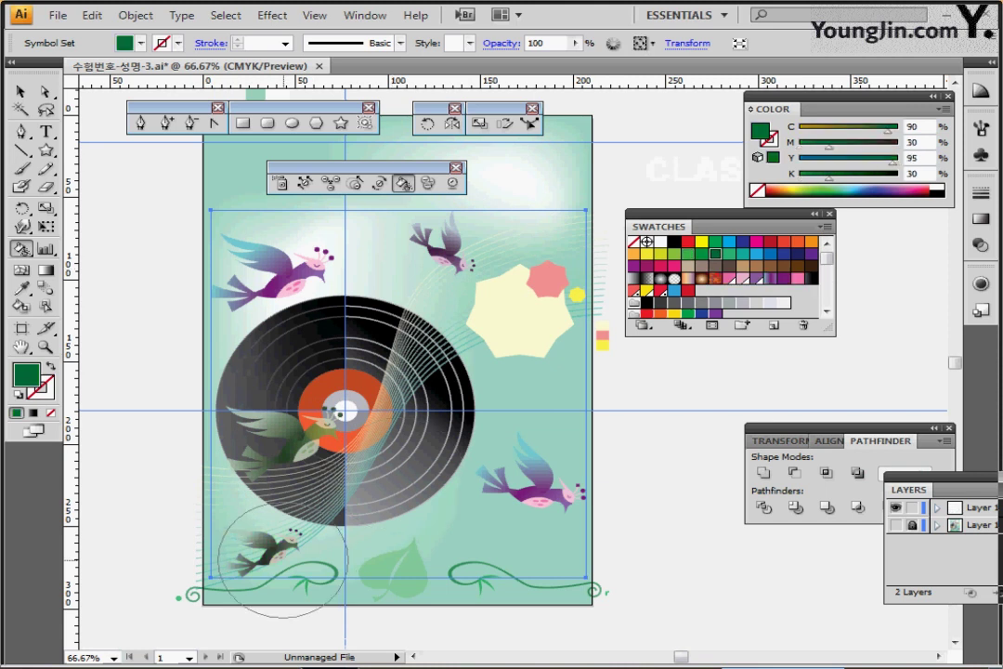
Dock the Swatches panel beneath the Color panel and save the document
left_click_drag(669, 226, 790, 213)
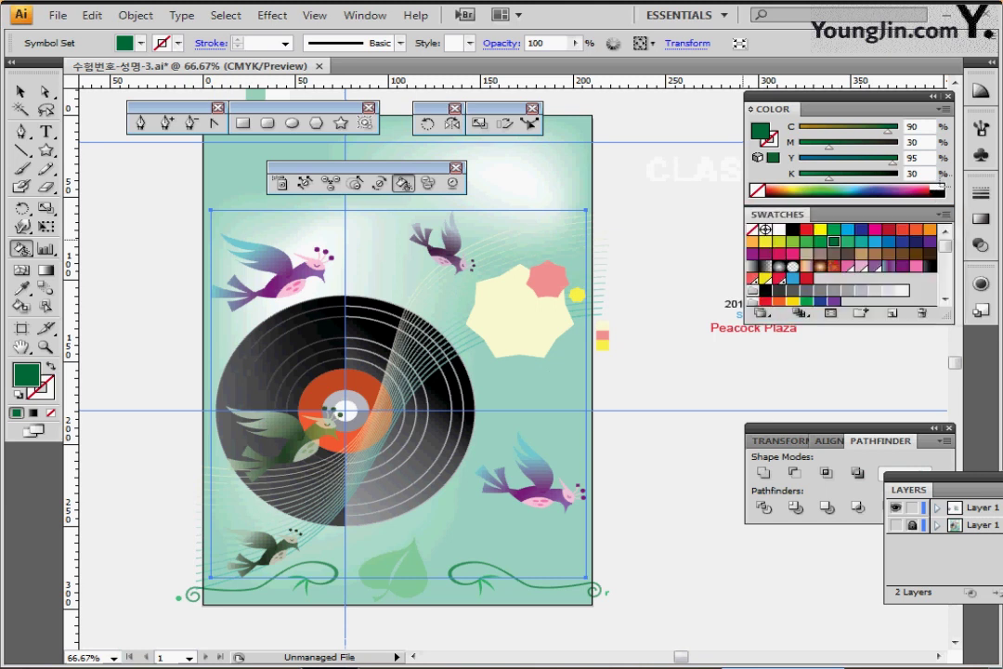
left_click(980, 191)
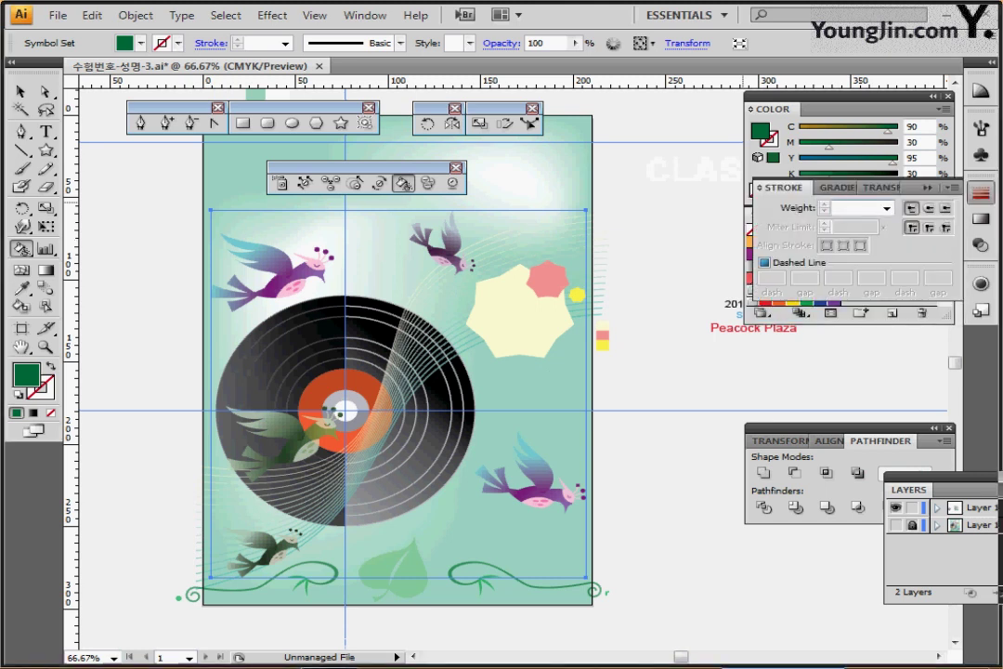
left_click(980, 193)
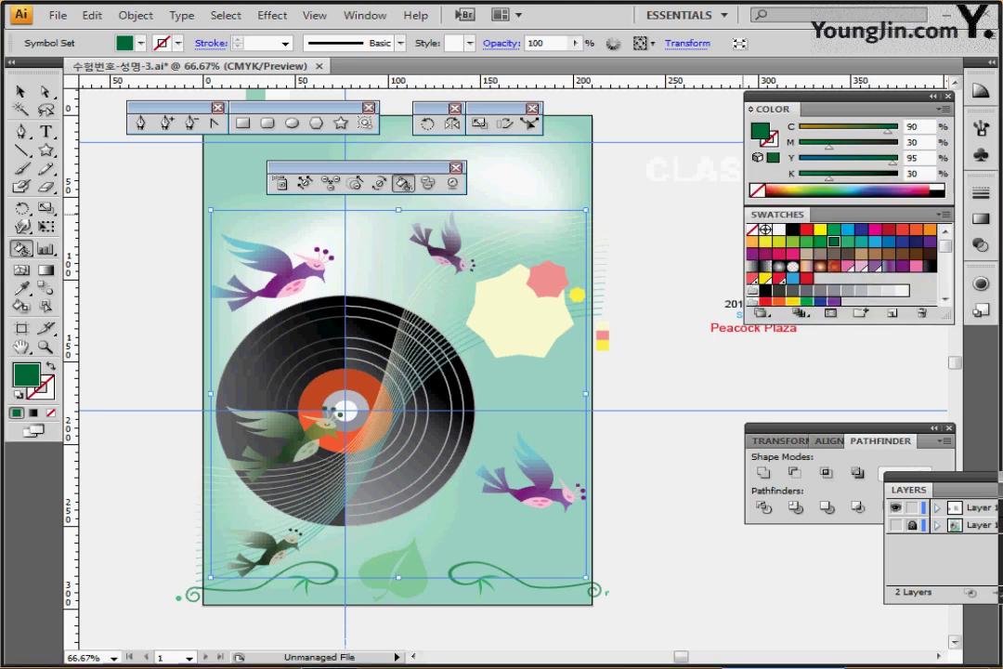
key("ctrl+s")
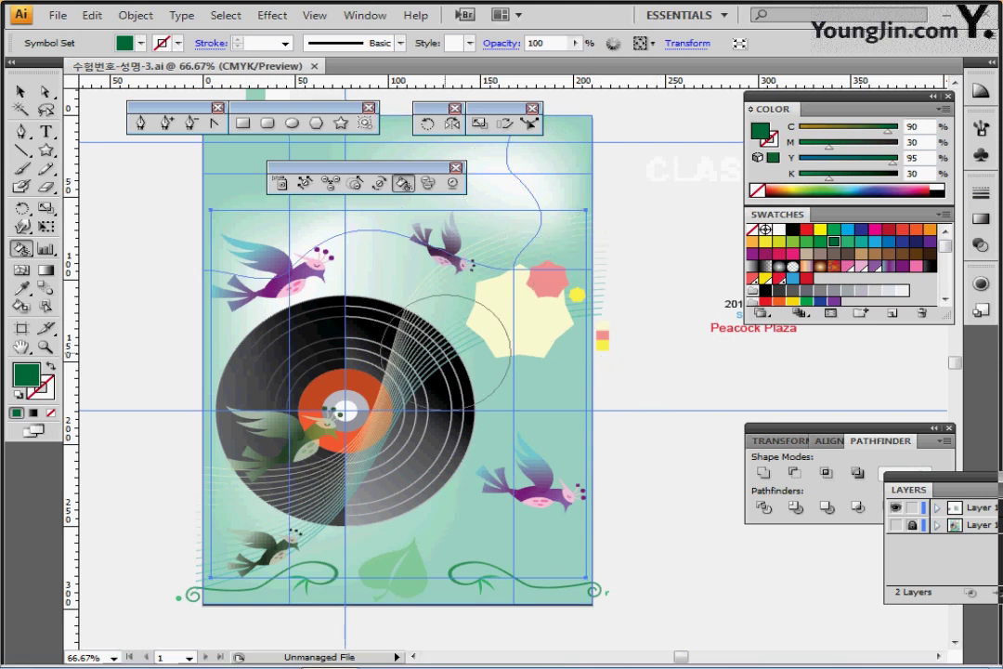
Move the 2017. 5. 20 Sunday and Peacock Plaza texts onto the cream star and nudge them into its centre
left_click(21, 91)
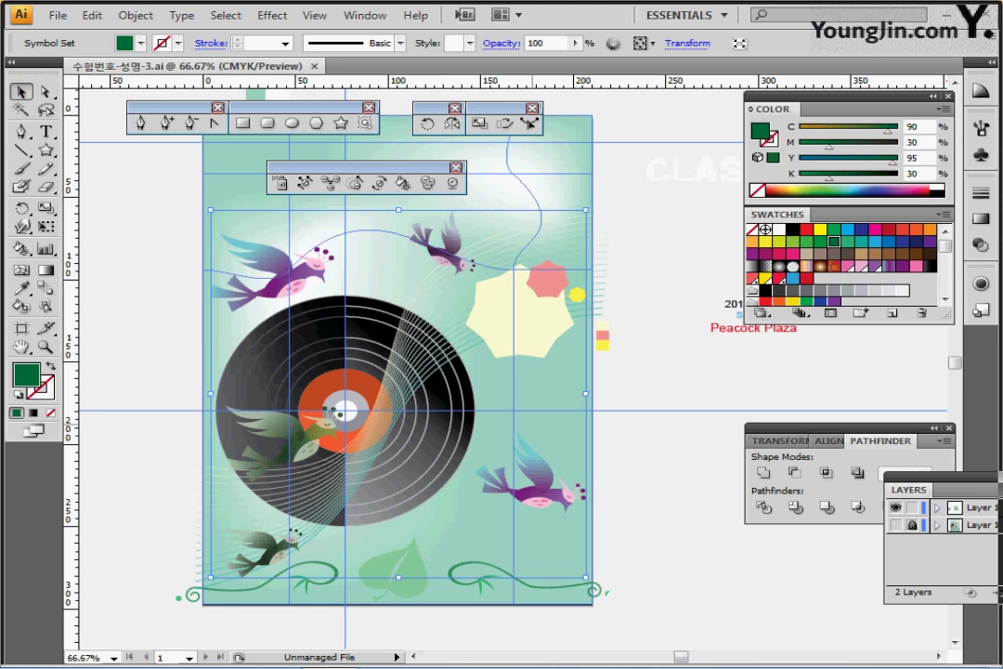
left_click(659, 345)
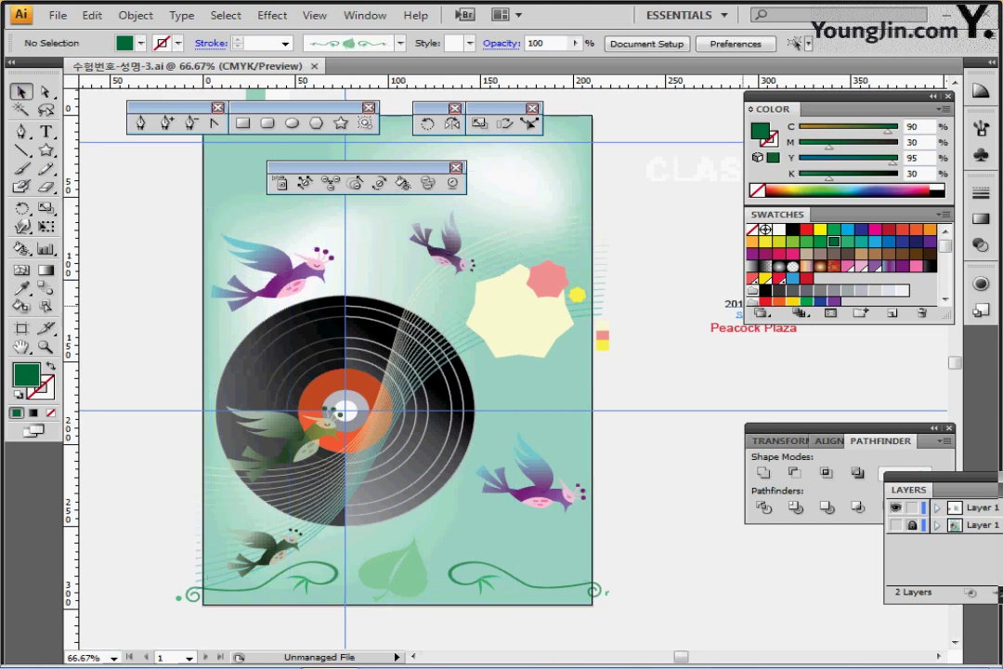
left_click(729, 304)
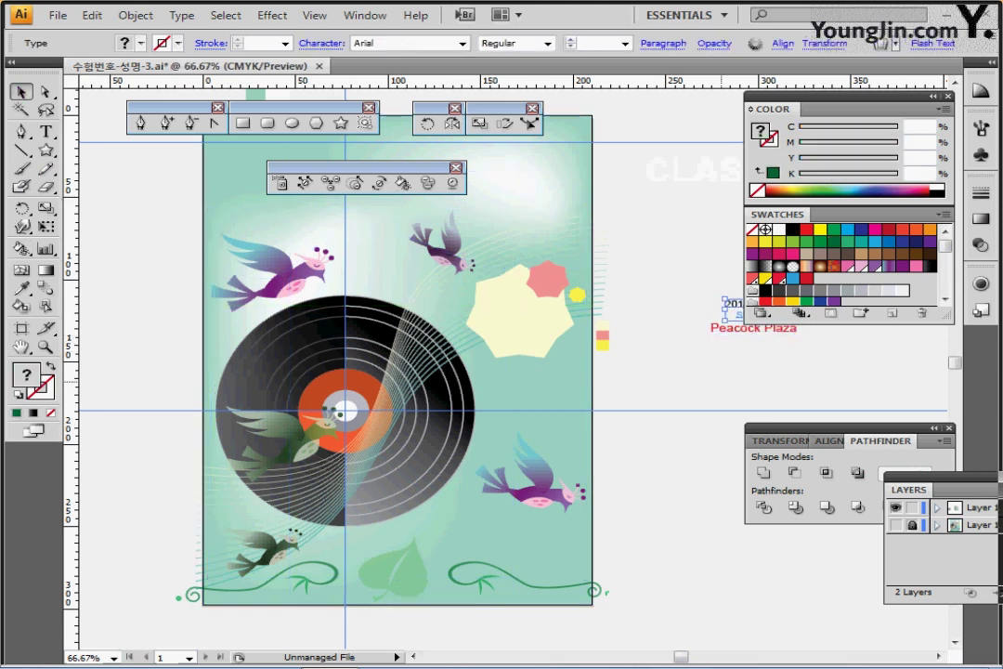
left_click_drag(734, 327, 505, 329)
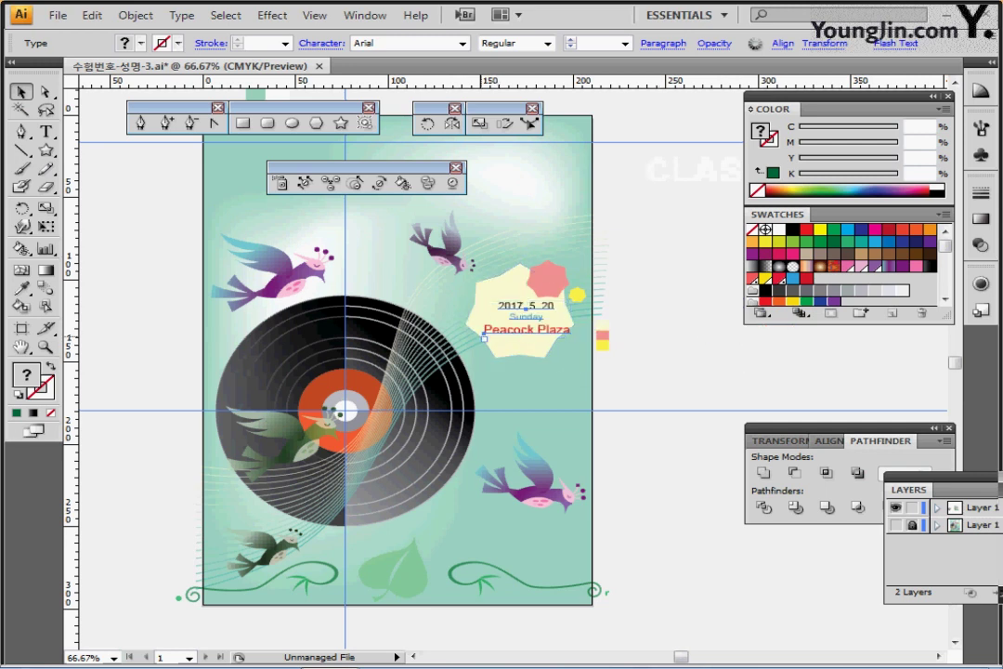
left_click(529, 334, "ctrl")
left_click_drag(513, 331, 502, 322)
left_click(641, 223)
Check the character settings of the word Sunday and the paragraph alignment of the date text
left_click(502, 322)
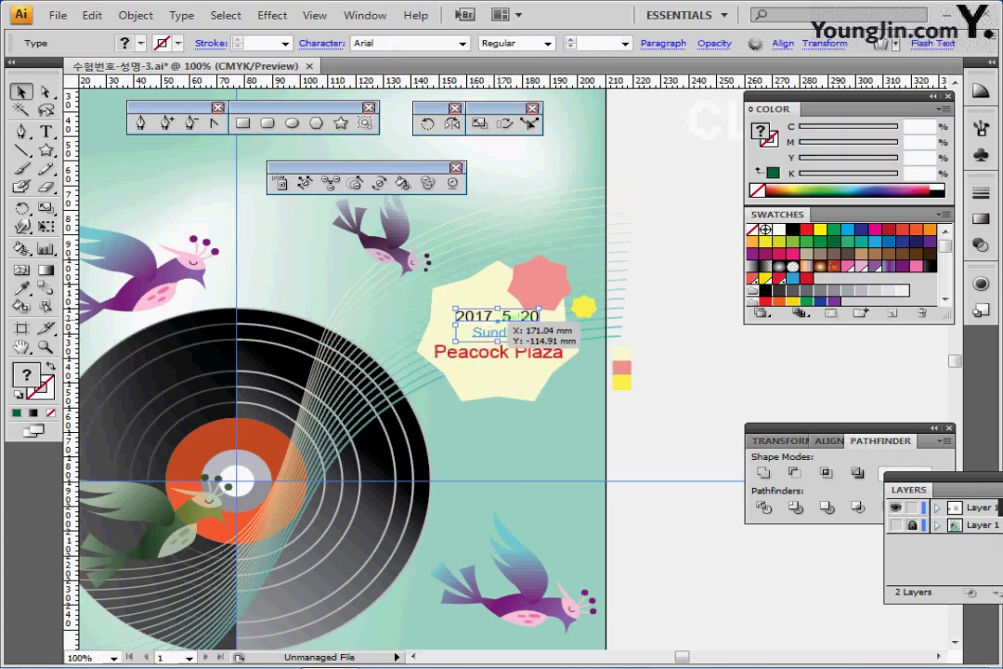
double_click(497, 332)
double_click(497, 332)
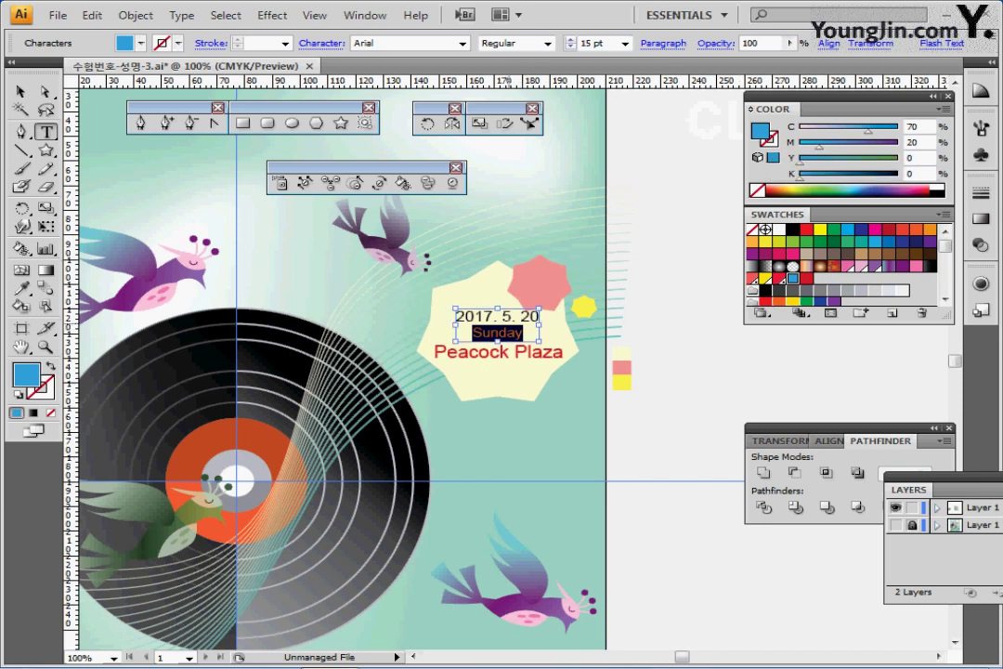
key("ctrl+Return")
left_click(663, 43)
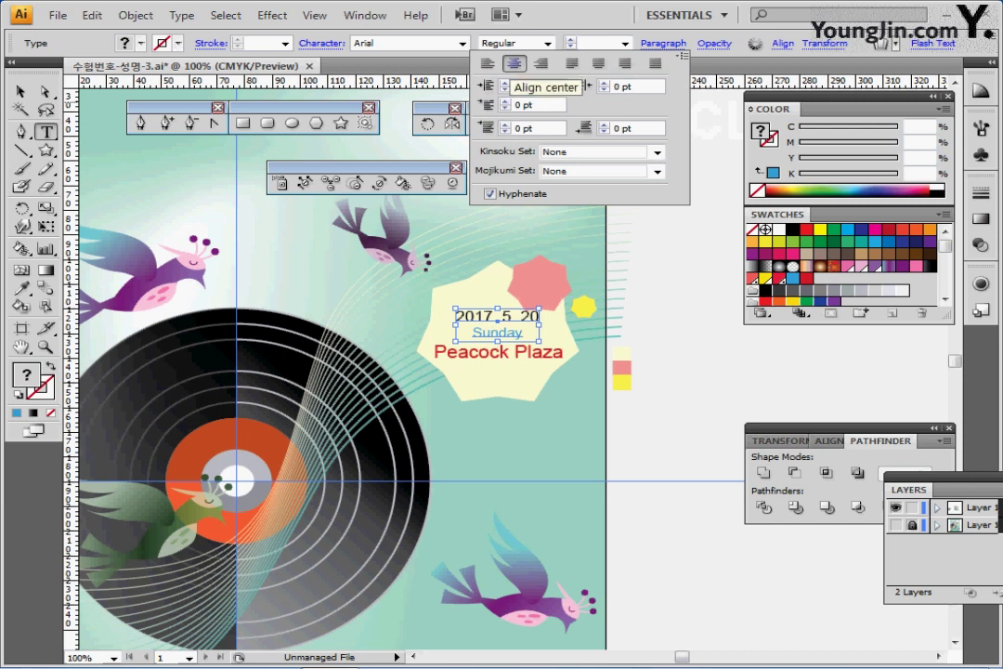
key("Escape")
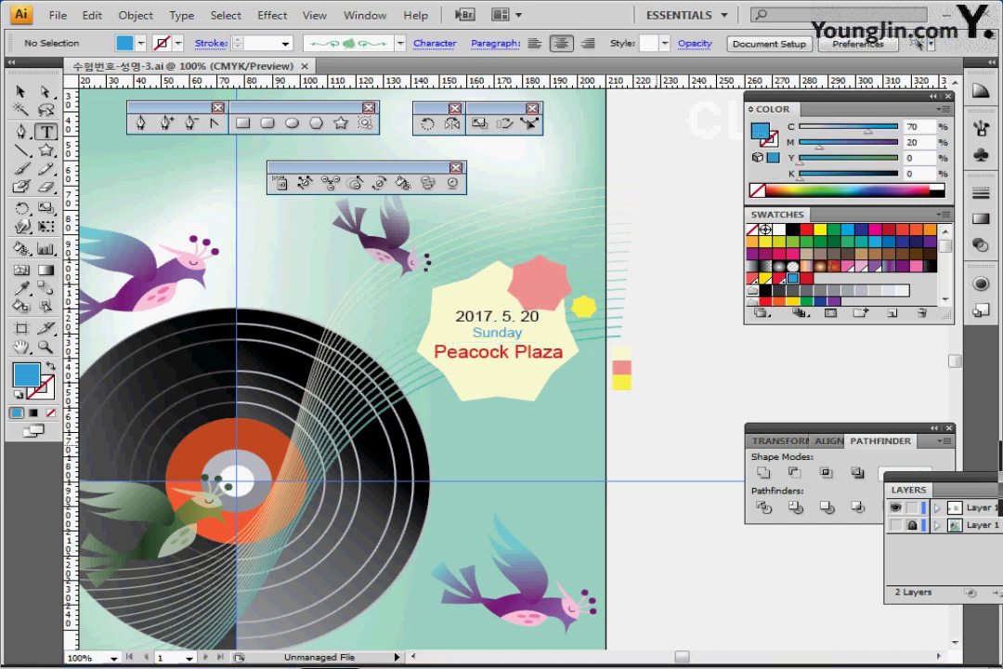
Move the CLASSICAL MUSIC title from the pasteboard onto the upper part of the poster
key("ctrl+minus")
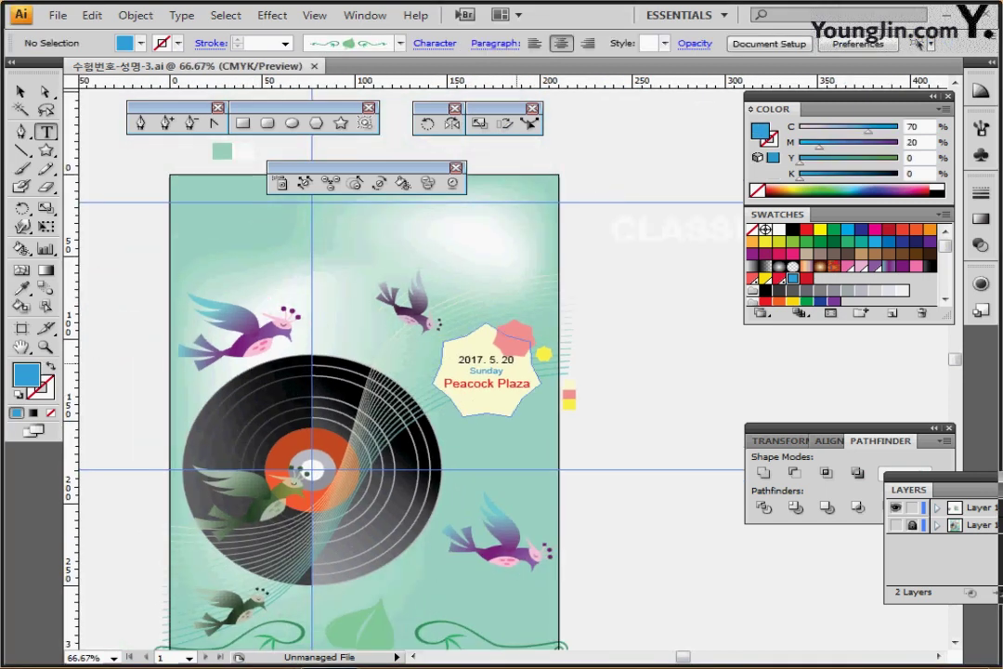
left_click(664, 236, "ctrl")
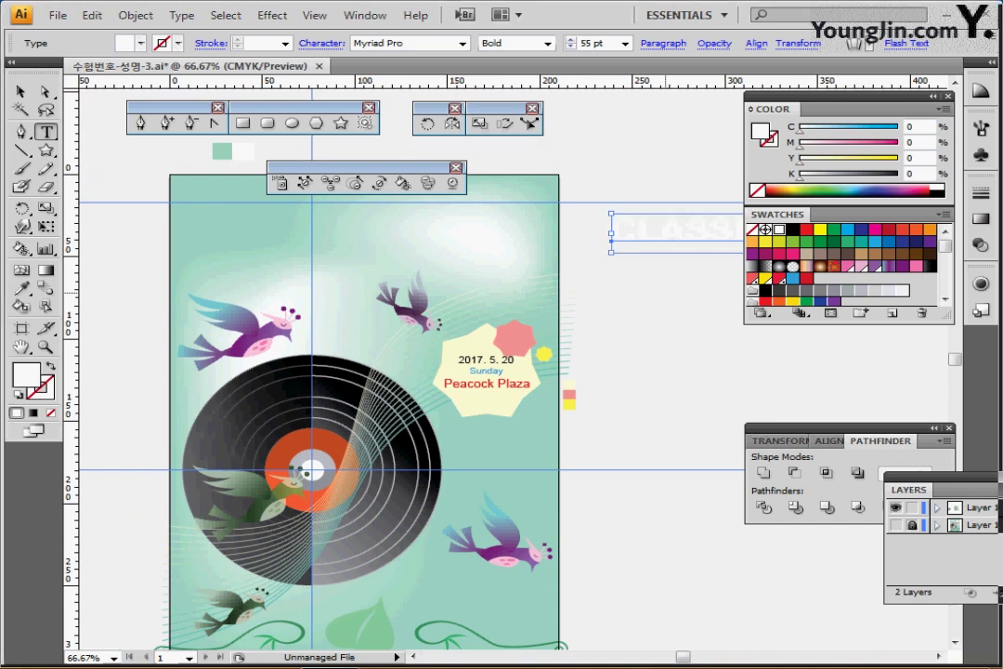
left_click_drag(611, 240, 203, 228)
Apply an Envelope Distort warp to the CLASSICAL MUSIC title using the horizontal Arc Lower style with a 25% bend
left_click(135, 15)
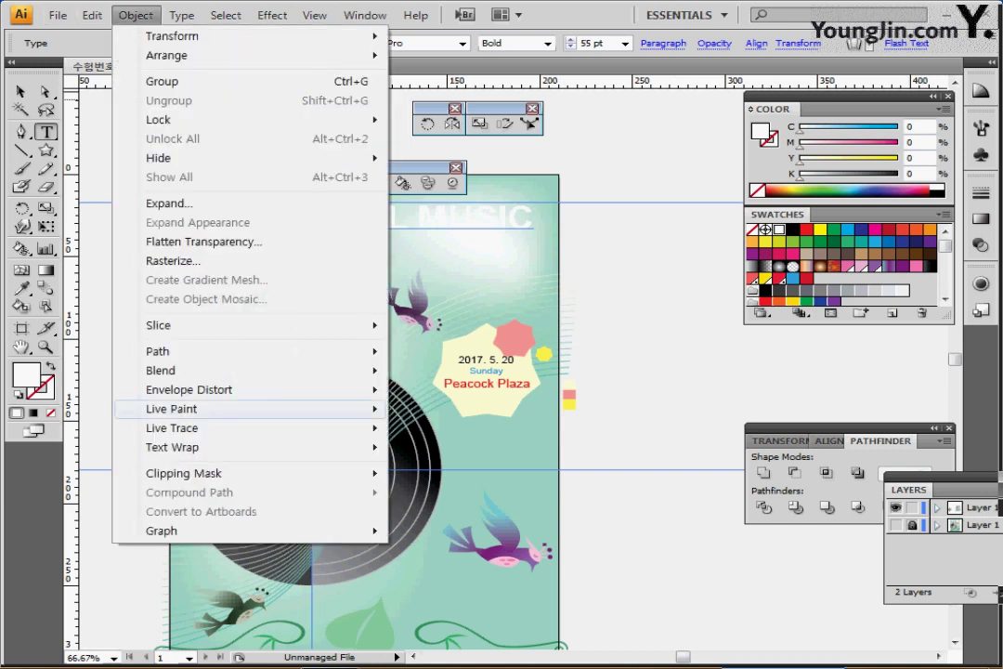
mouse_move(189, 390)
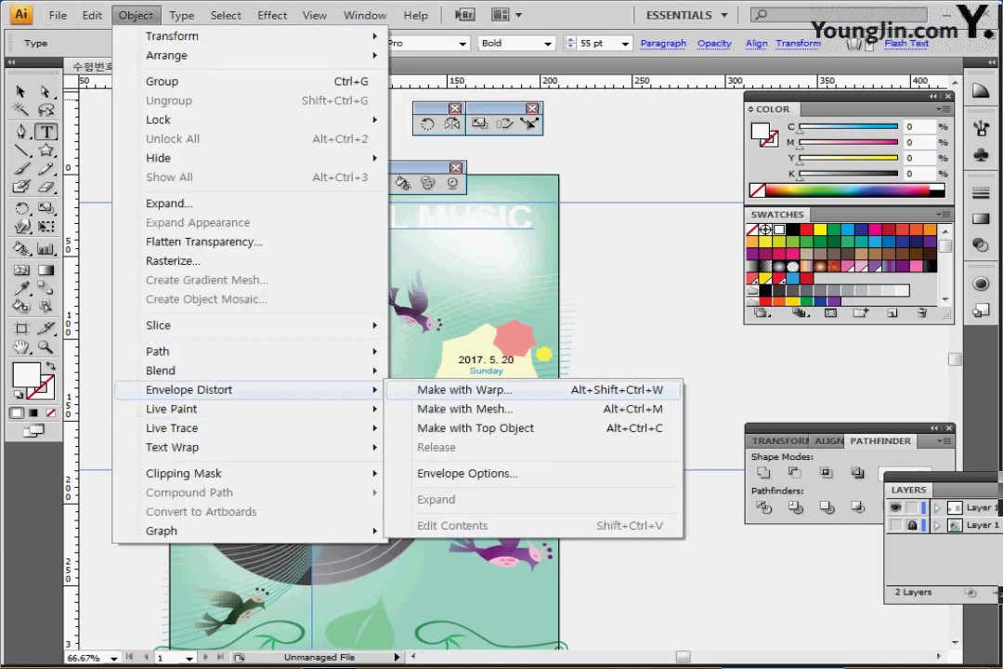
left_click(465, 389)
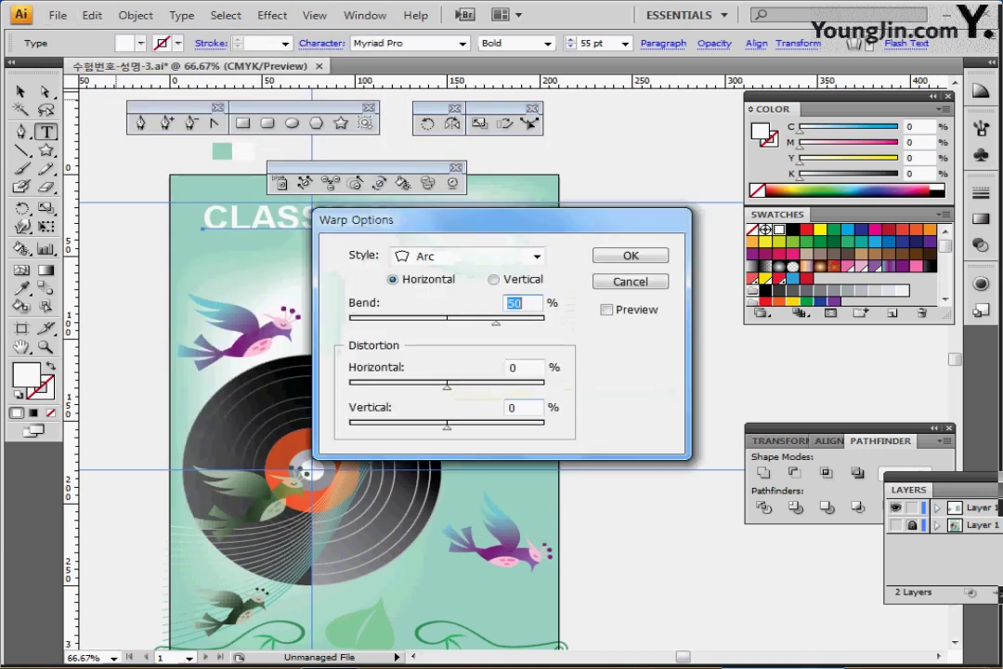
left_click_drag(390, 219, 569, 188)
left_click(785, 276)
left_click(660, 224)
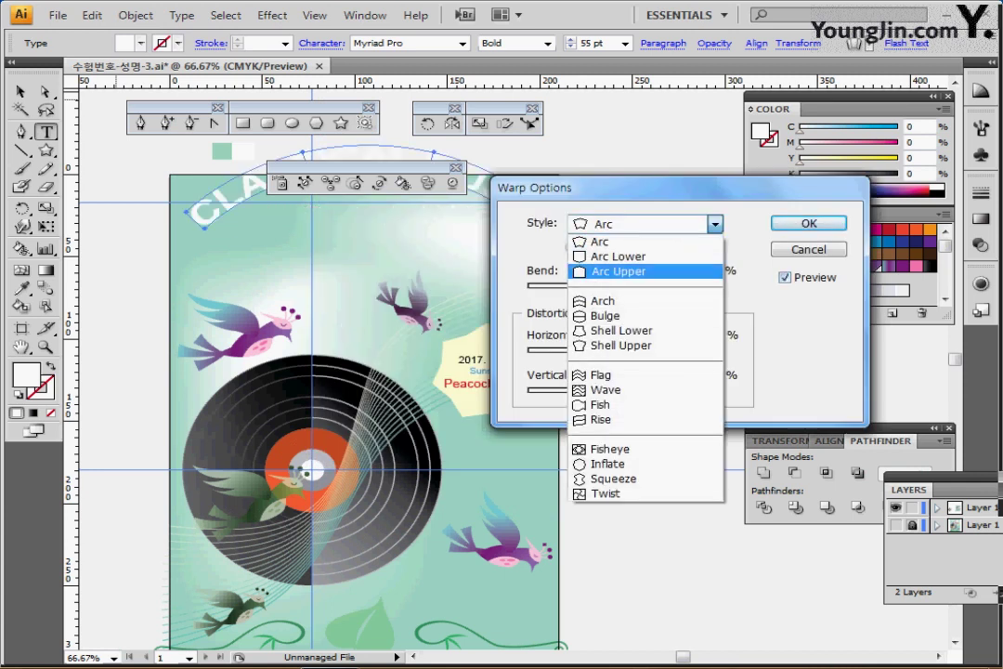
left_click(617, 256)
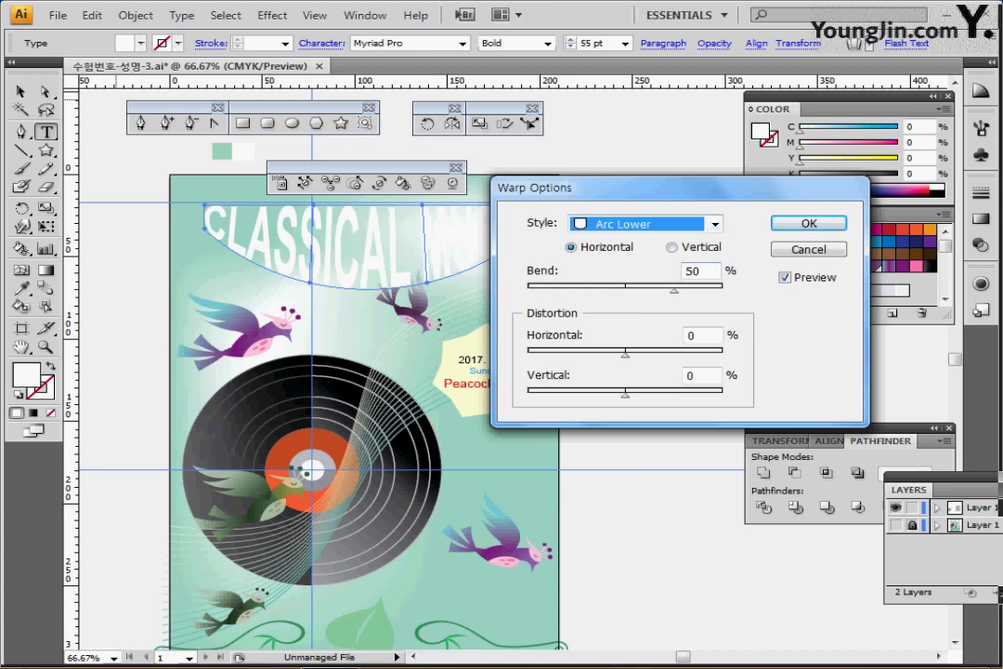
double_click(693, 271)
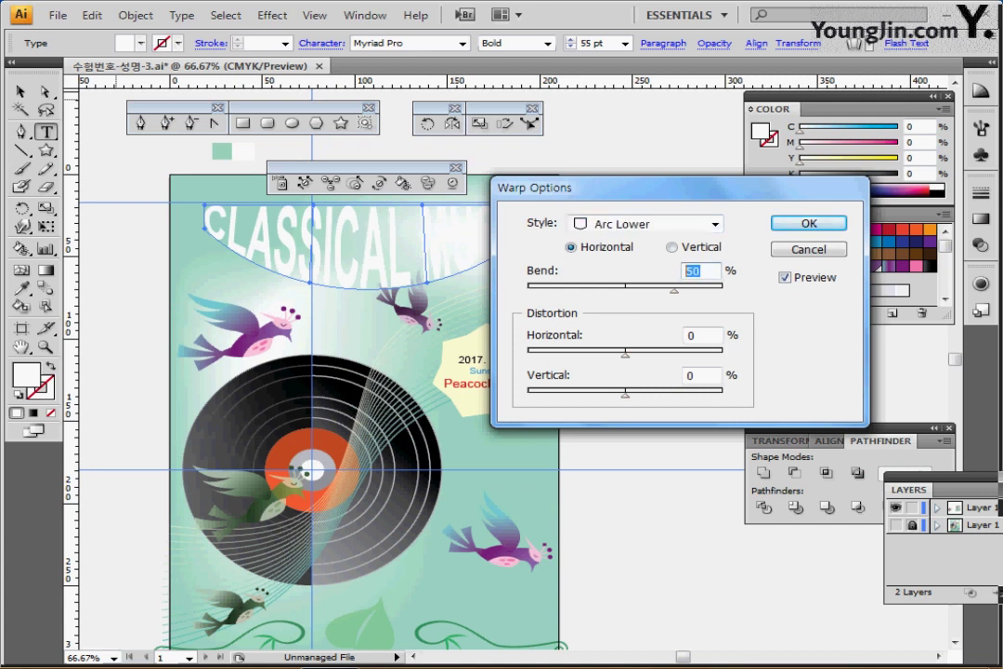
type("25")
key("Return")
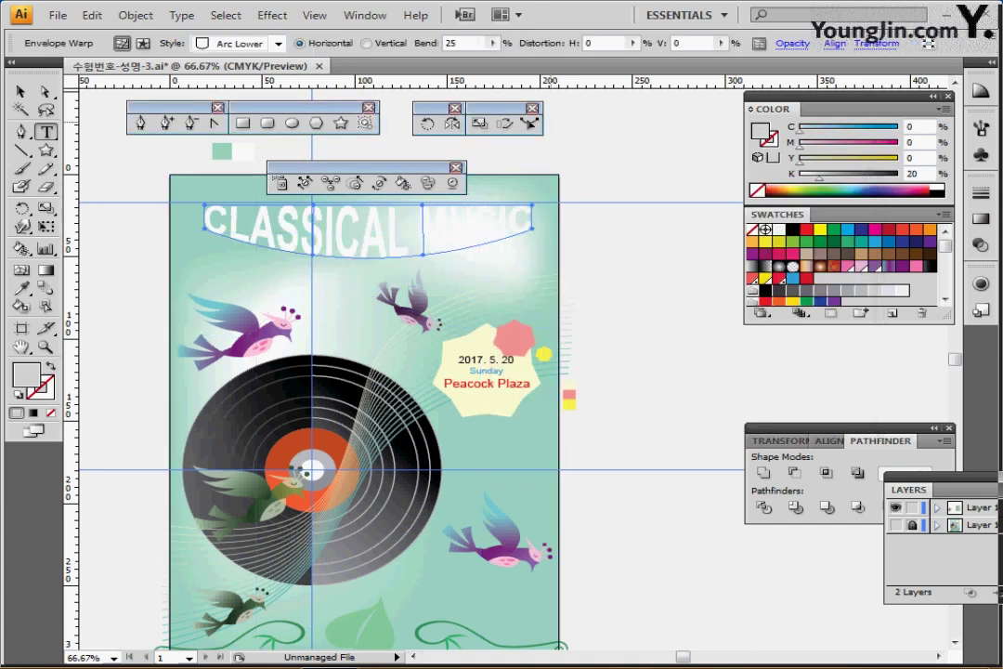
Add a Multiply drop shadow to the warped title at 75% opacity, with X and Y offsets of 2 mm and a 5 mm blur
left_click(273, 15)
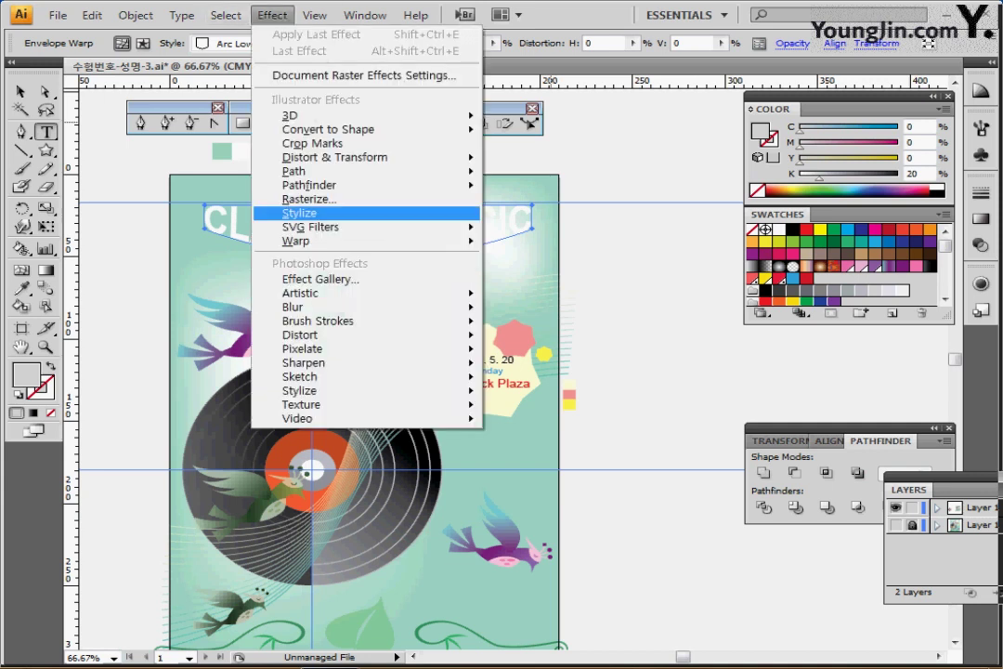
mouse_move(307, 213)
left_click(550, 234)
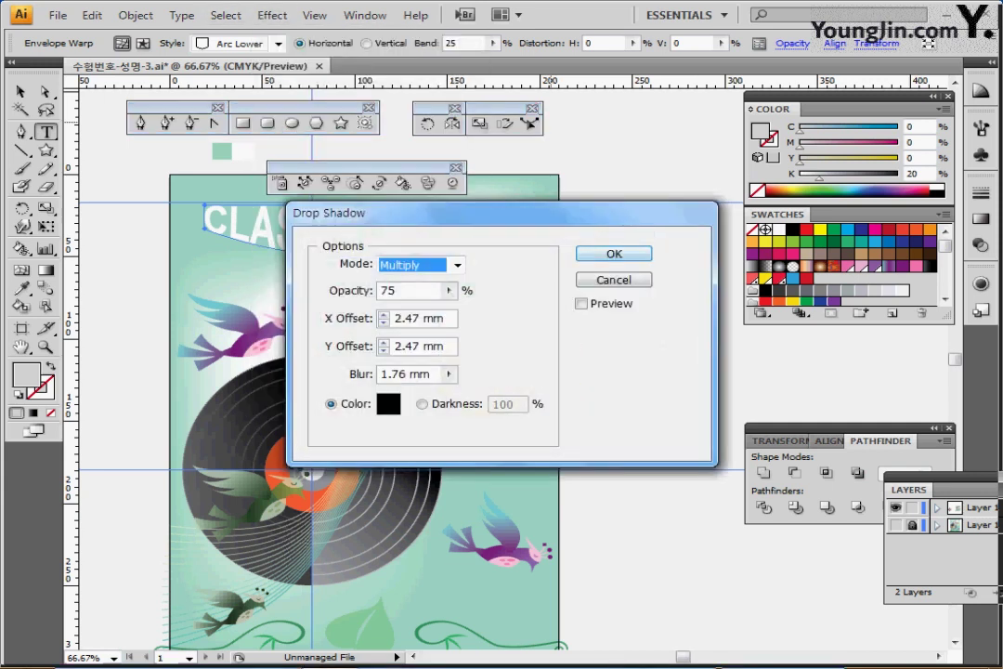
left_click_drag(371, 213, 605, 217)
left_click(814, 307)
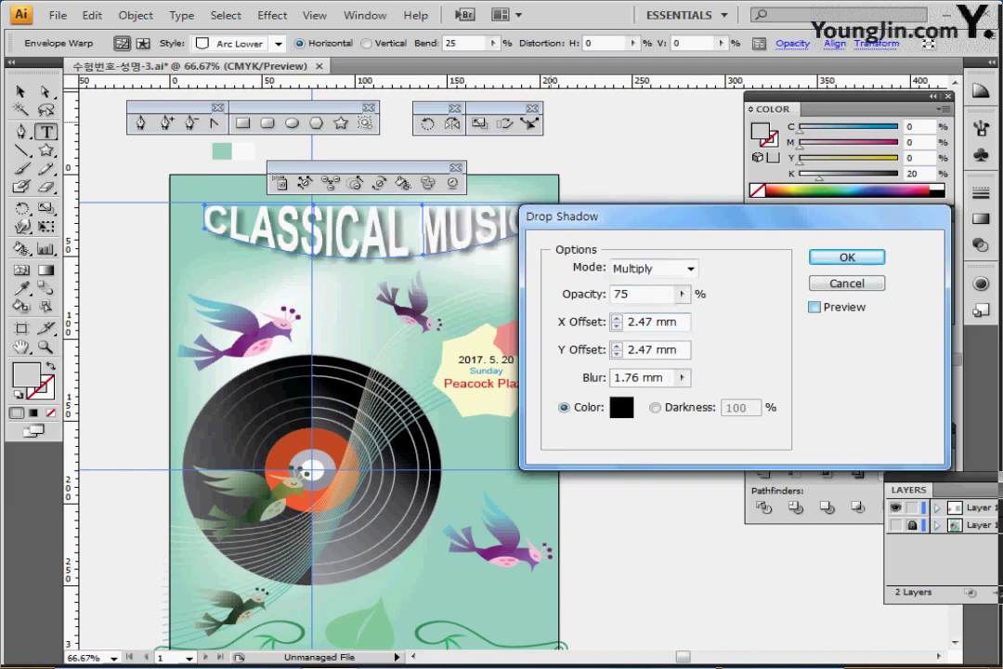
left_click(617, 318)
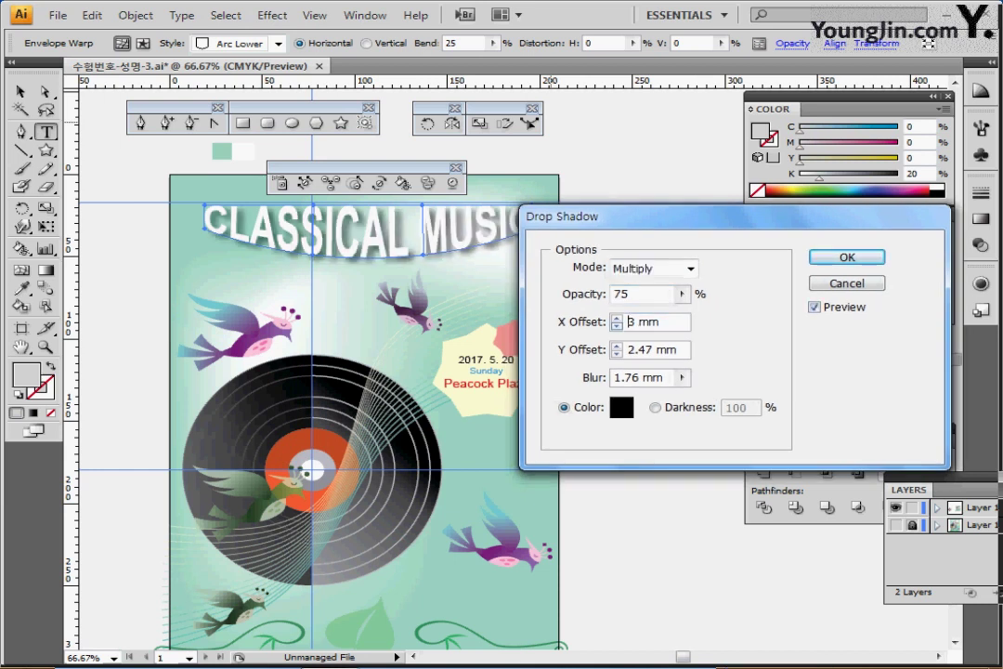
double_click(629, 321)
type("2")
double_click(629, 349)
type("1")
key("Up")
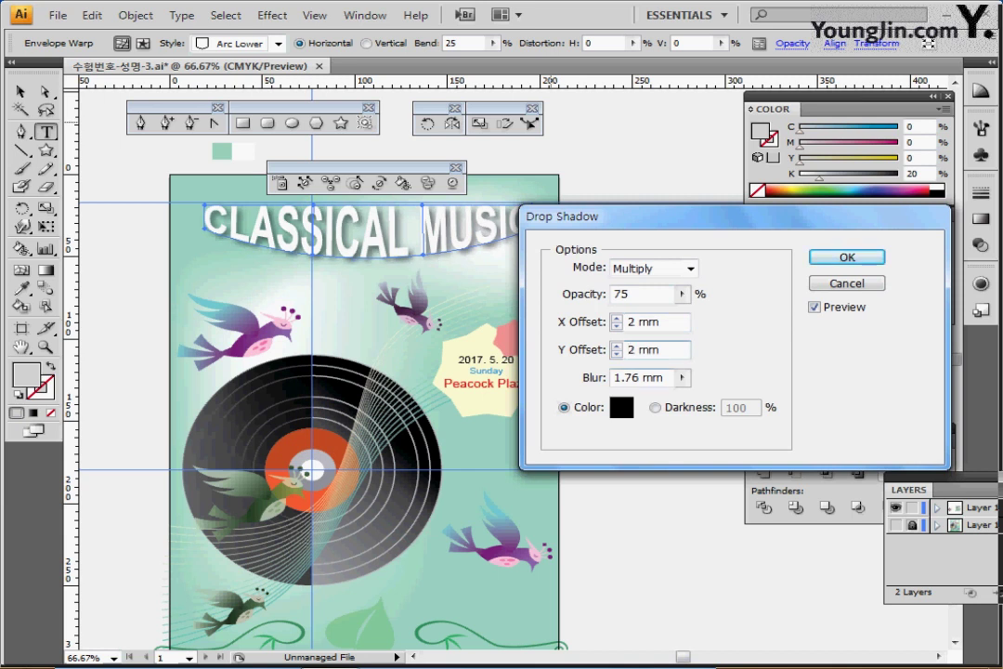
key("Tab")
type("5")
key("Return")
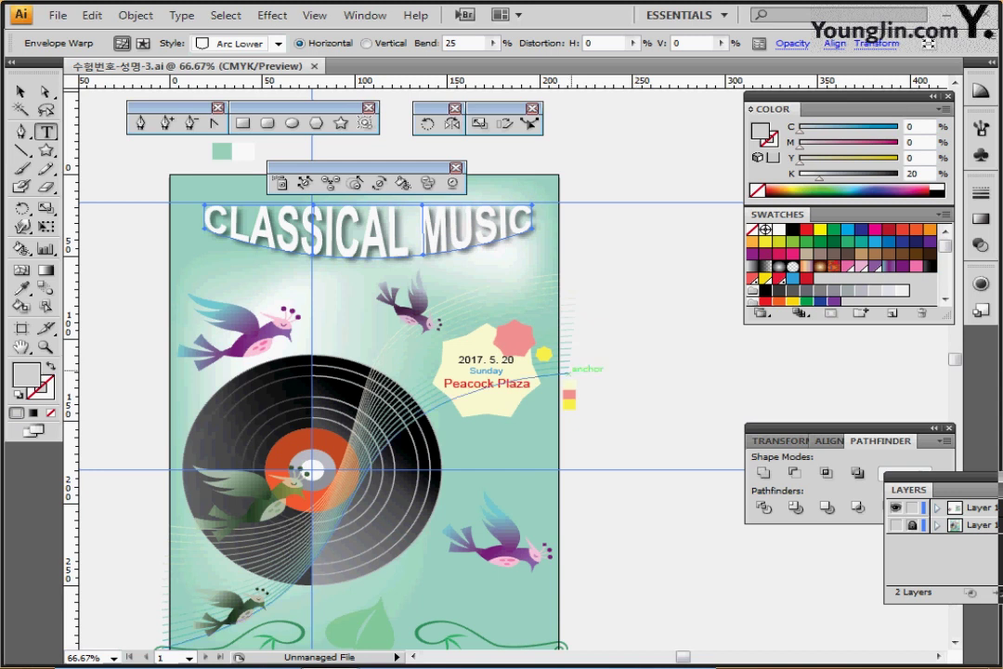
Deselect the title and close the floating symbolism tools panel above the poster
key("ctrl+minus")
left_click_drag(484, 373, 441, 375)
left_click(576, 302, "ctrl")
left_click_drag(535, 263, 500, 278)
left_click(242, 123)
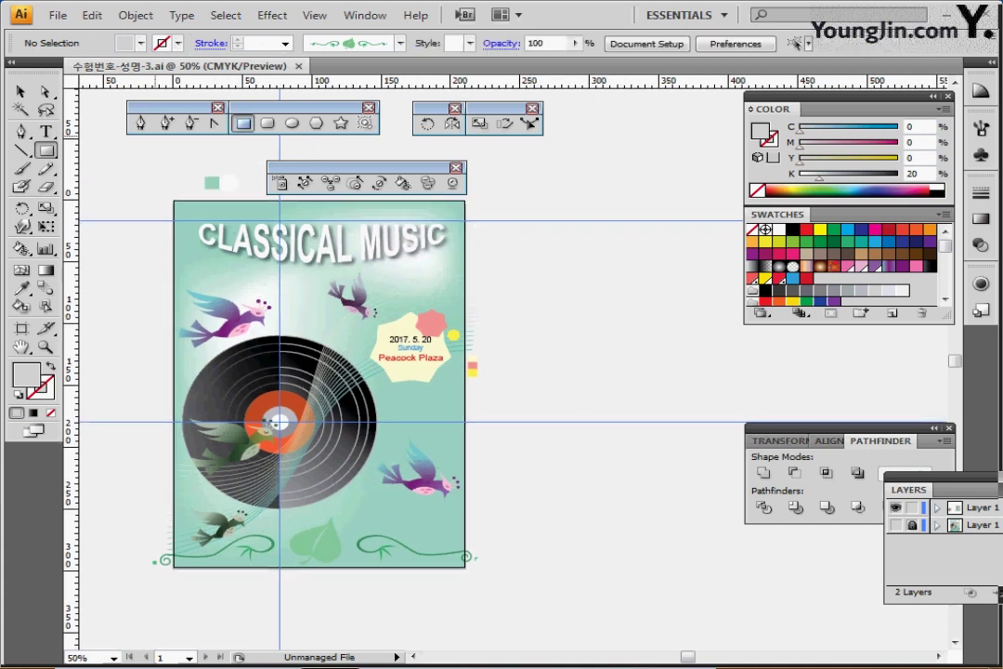
left_click_drag(332, 168, 335, 156)
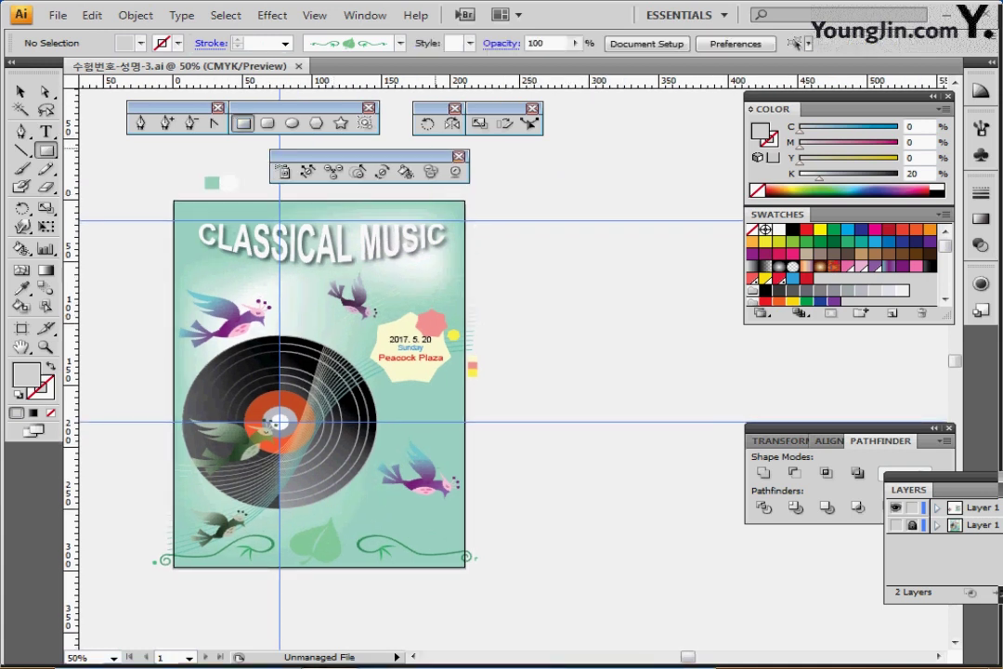
left_click(458, 155)
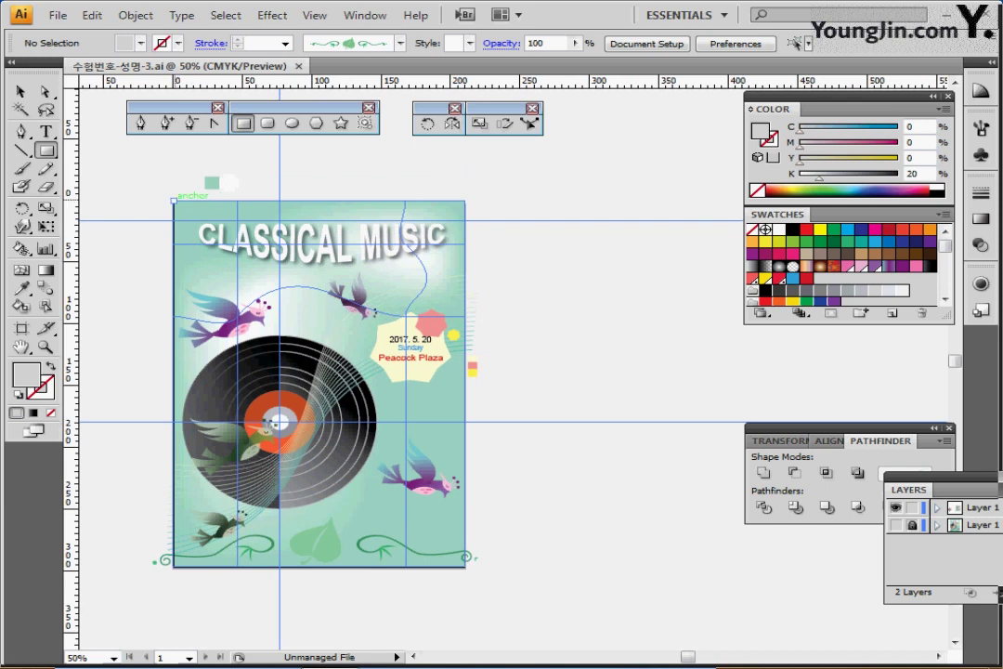
Create a 210 × 297 mm rectangle from the artboard's top-left corner, covering the whole poster
left_click(174, 200)
left_click_drag(483, 281, 488, 261)
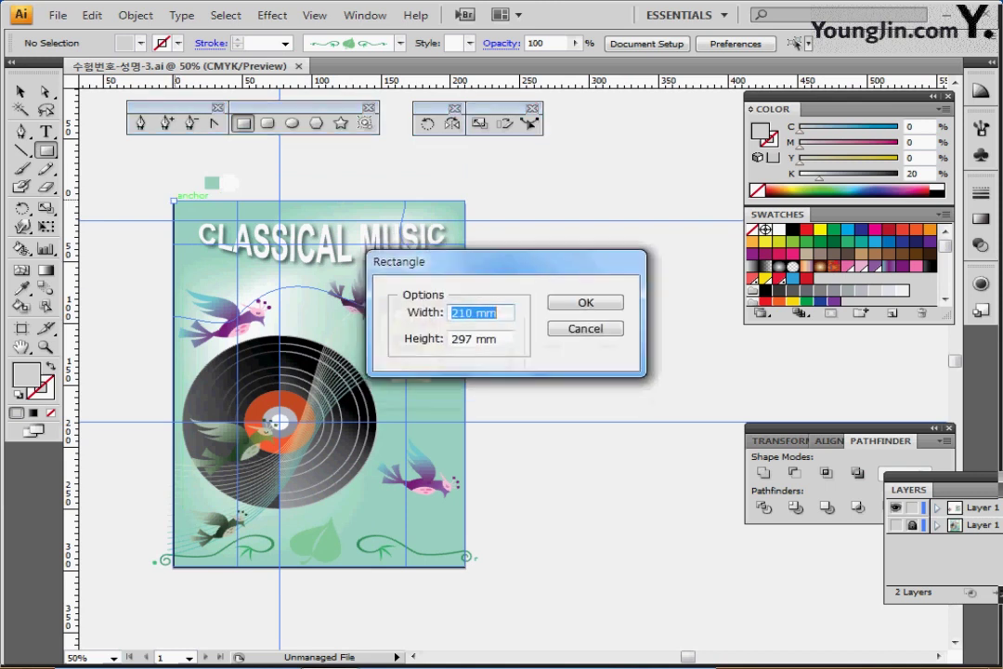
key("Return")
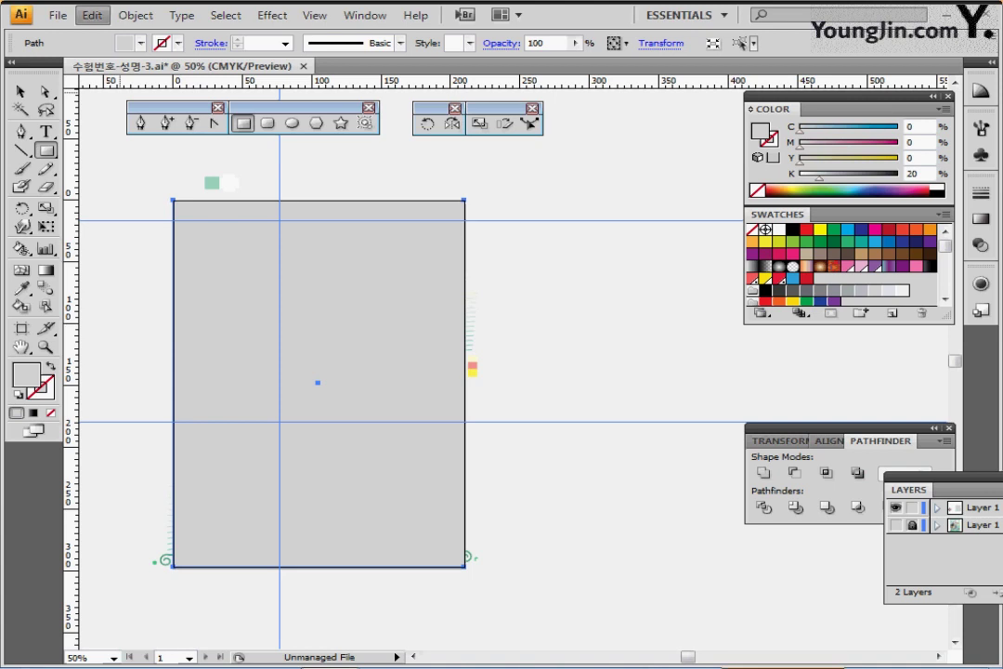
Select all artwork and make a clipping mask with the page-sized rectangle
left_click(136, 15)
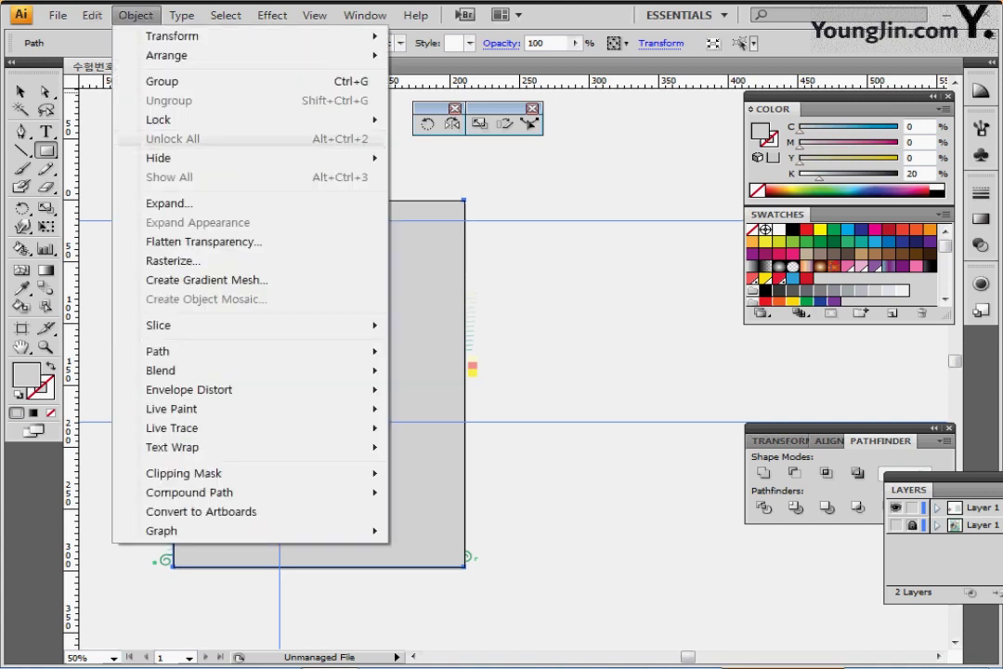
left_click(604, 298, "ctrl")
key("ctrl+a")
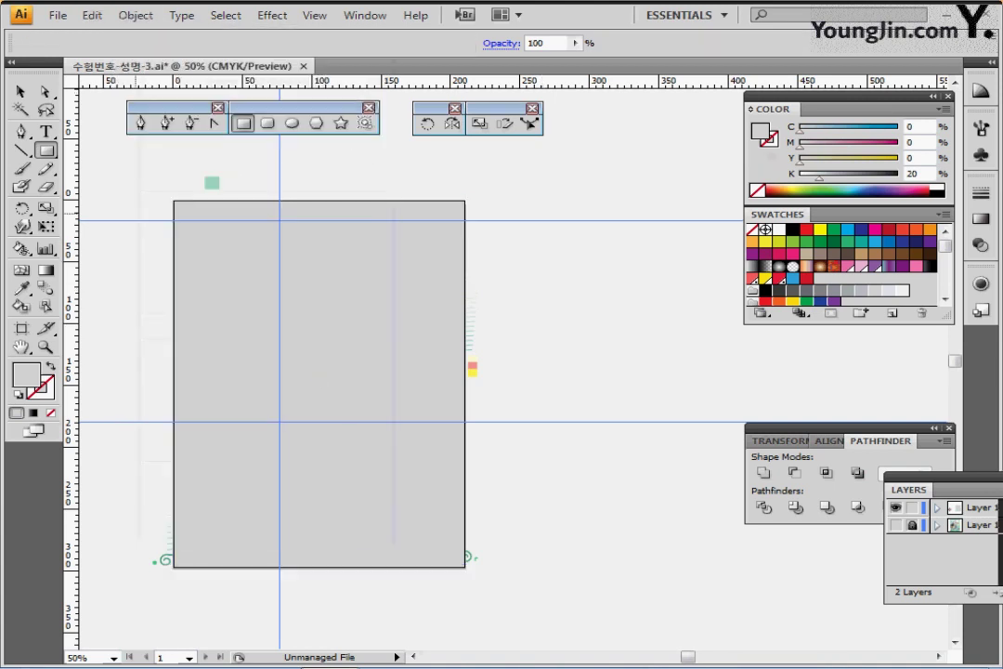
right_click(345, 230)
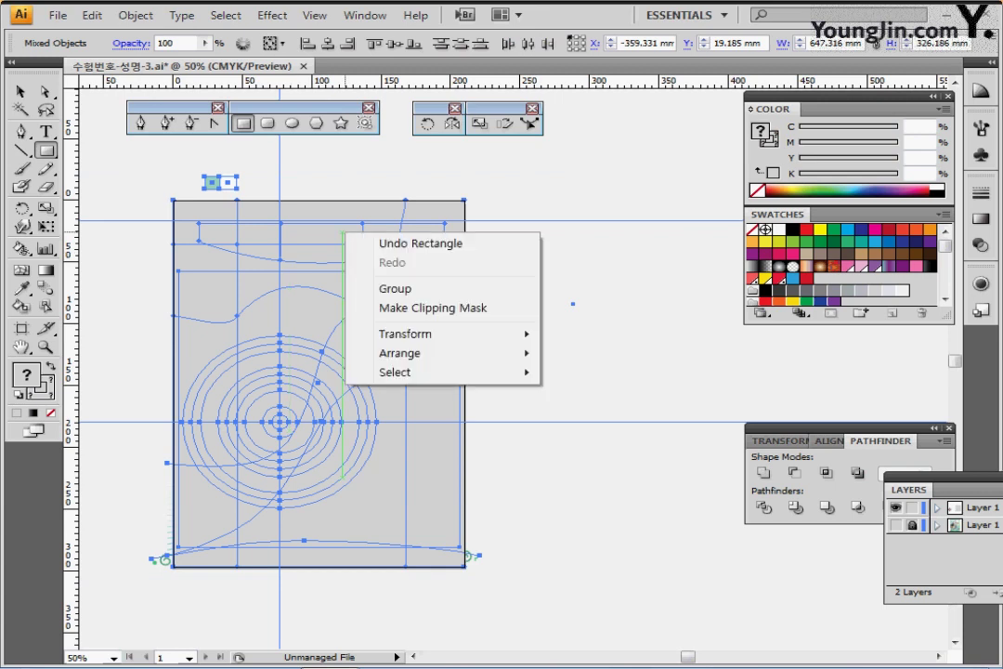
left_click(418, 307)
Deselect the clipped poster artwork and hide the guides
left_click(557, 306, "ctrl")
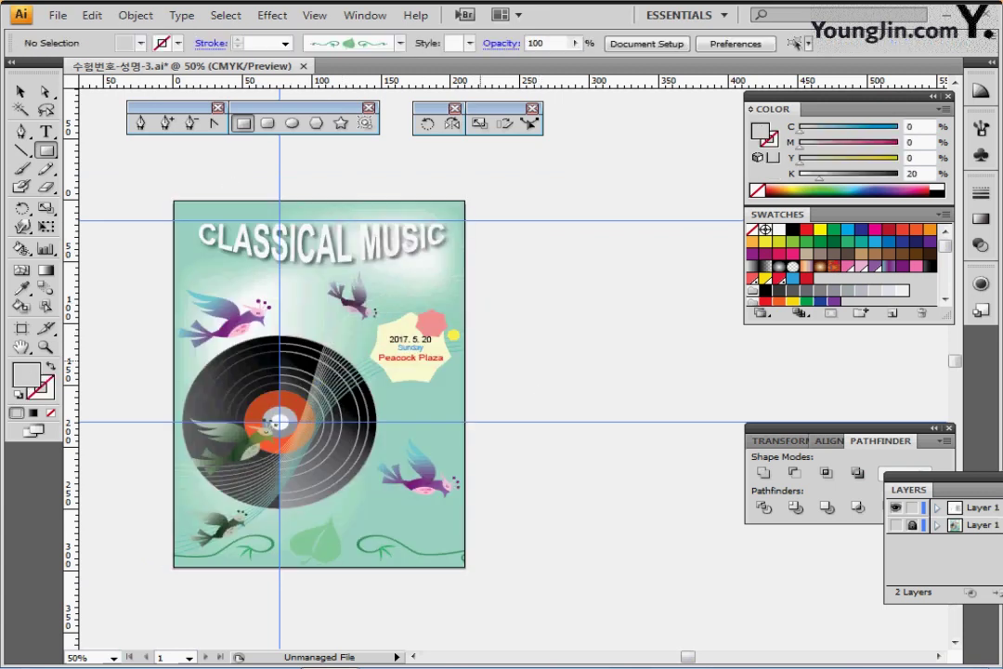
left_click_drag(557, 306, 513, 280)
key("ctrl+;")
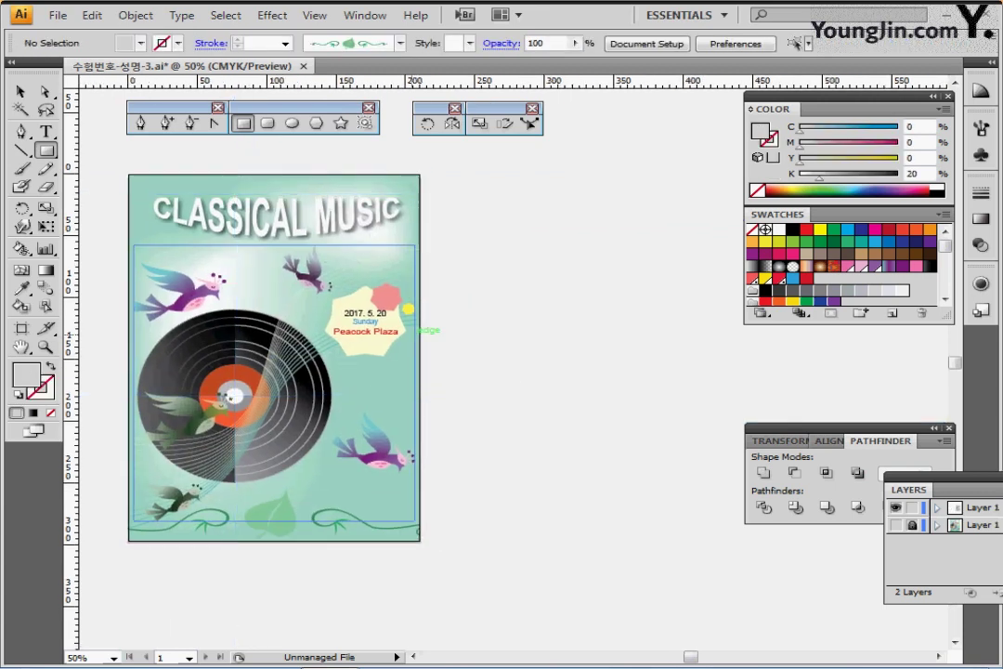